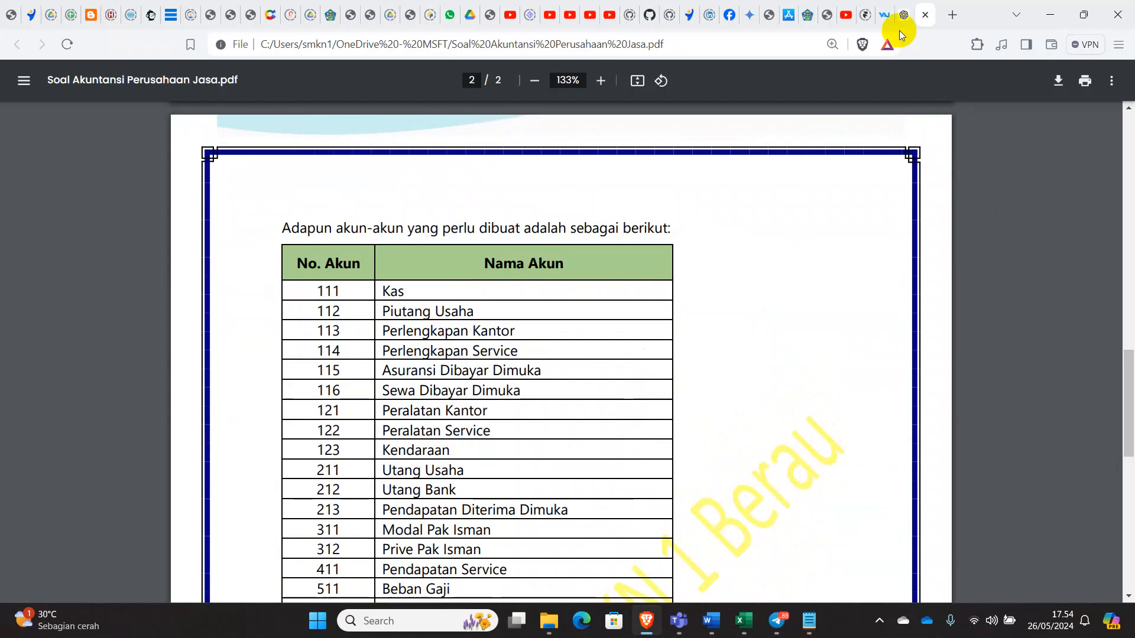
Switch to ChatGPT and look at the available model options.
left_click(904, 15)
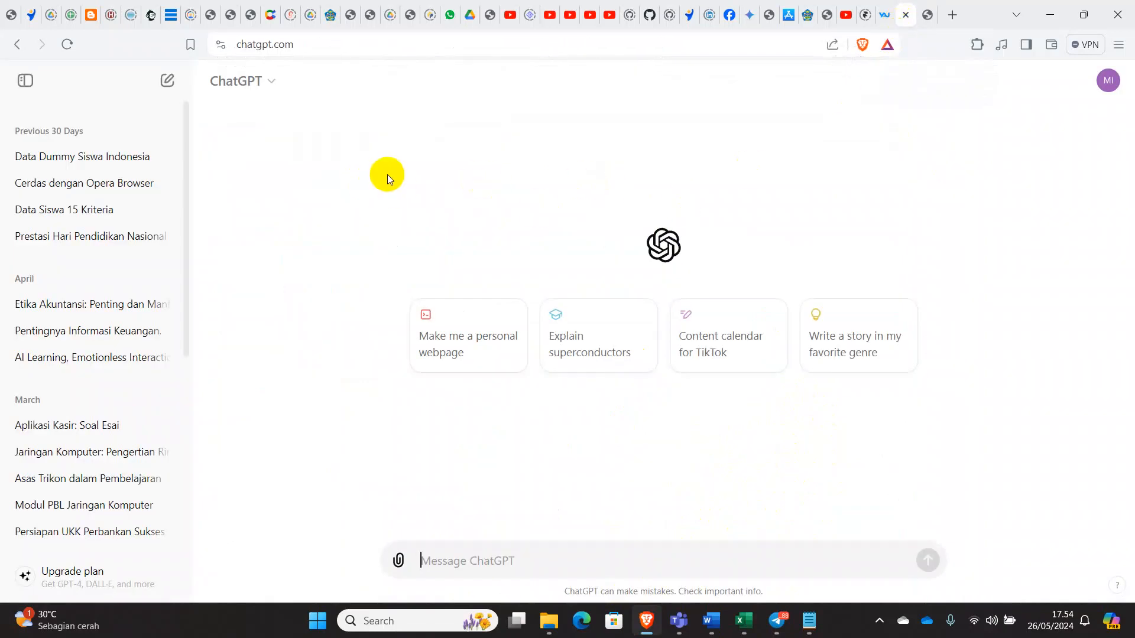
left_click(273, 87)
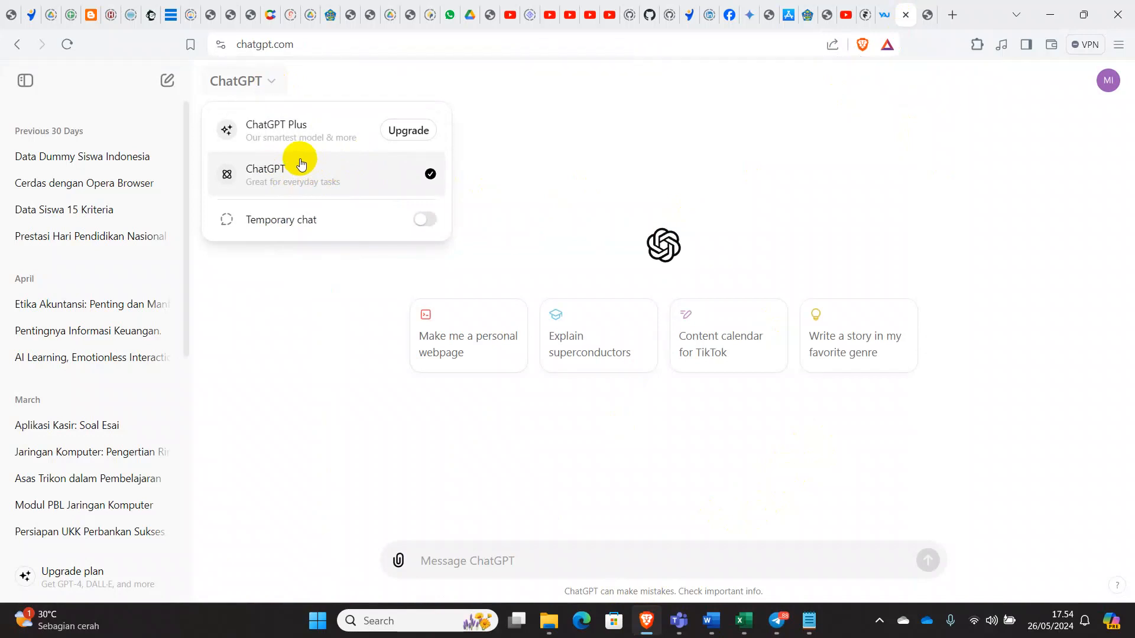
left_click(1068, 427)
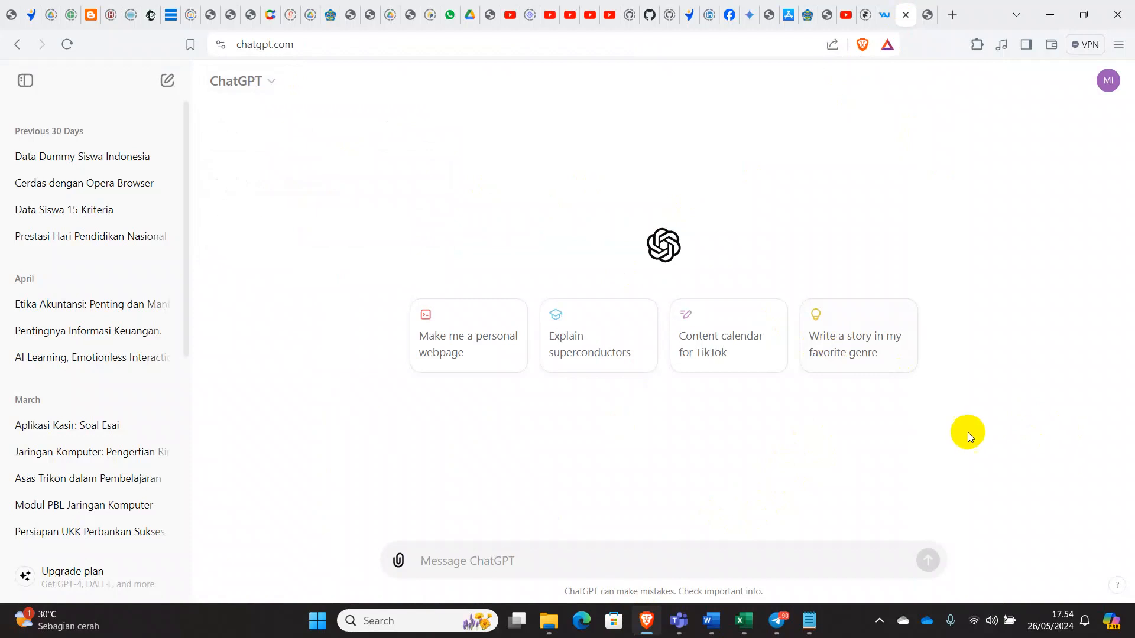
Switch to the Perusahaan Service Sinar workbook in Excel and review its Journal, Ledger, Trial Balance and Worksheet sheets.
mouse_move(743, 620)
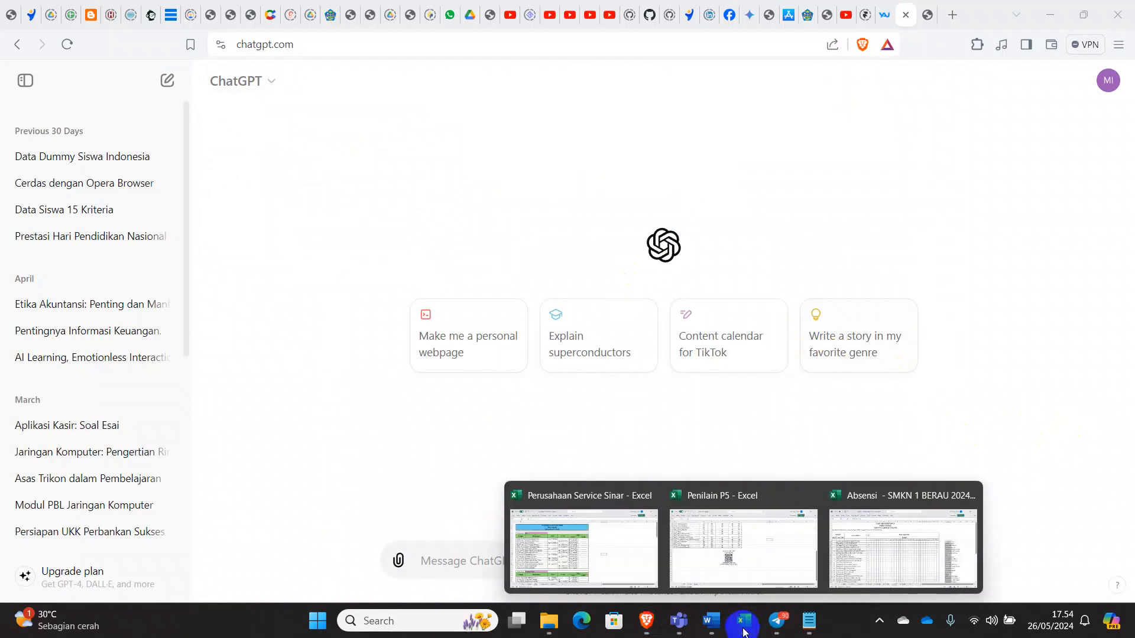
left_click(597, 580)
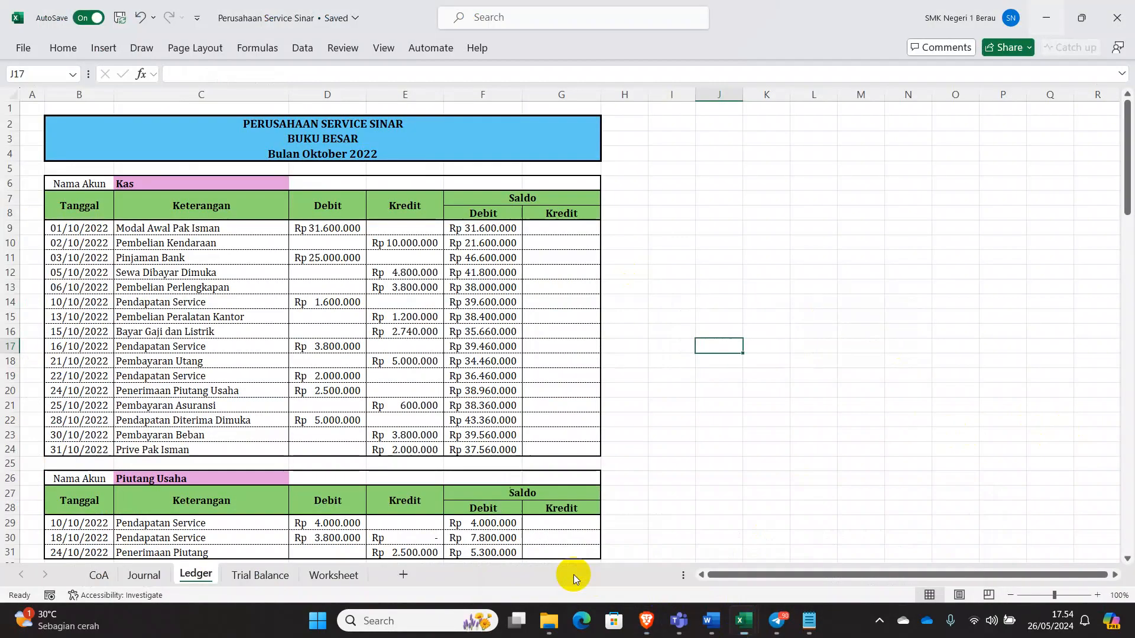
left_click(147, 582)
left_click(232, 428)
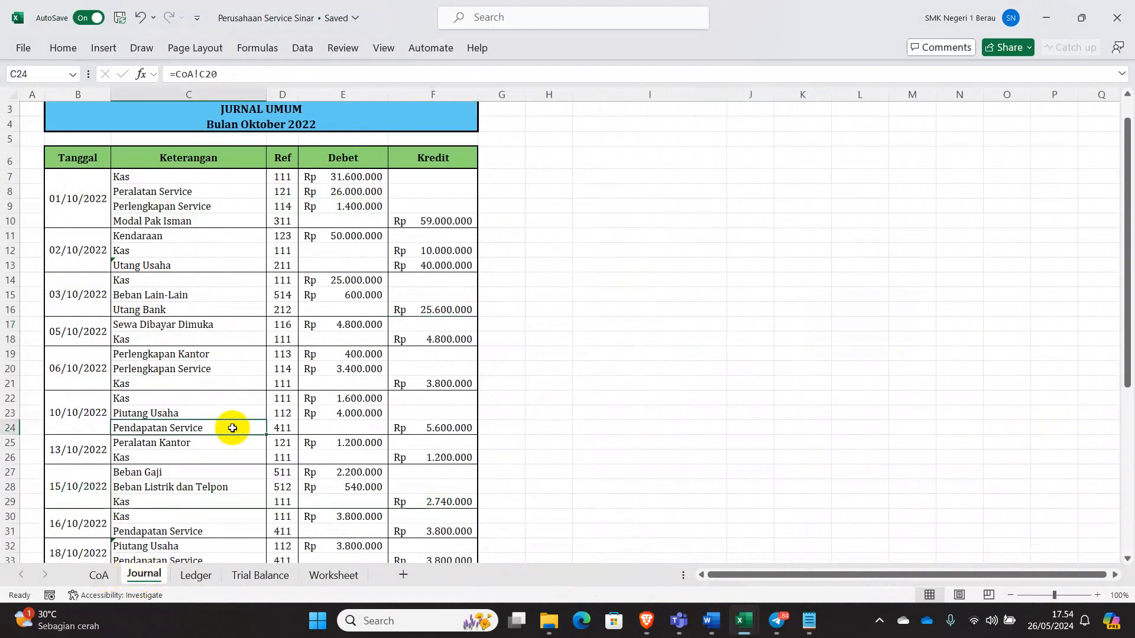
left_click(198, 577)
left_click(229, 421)
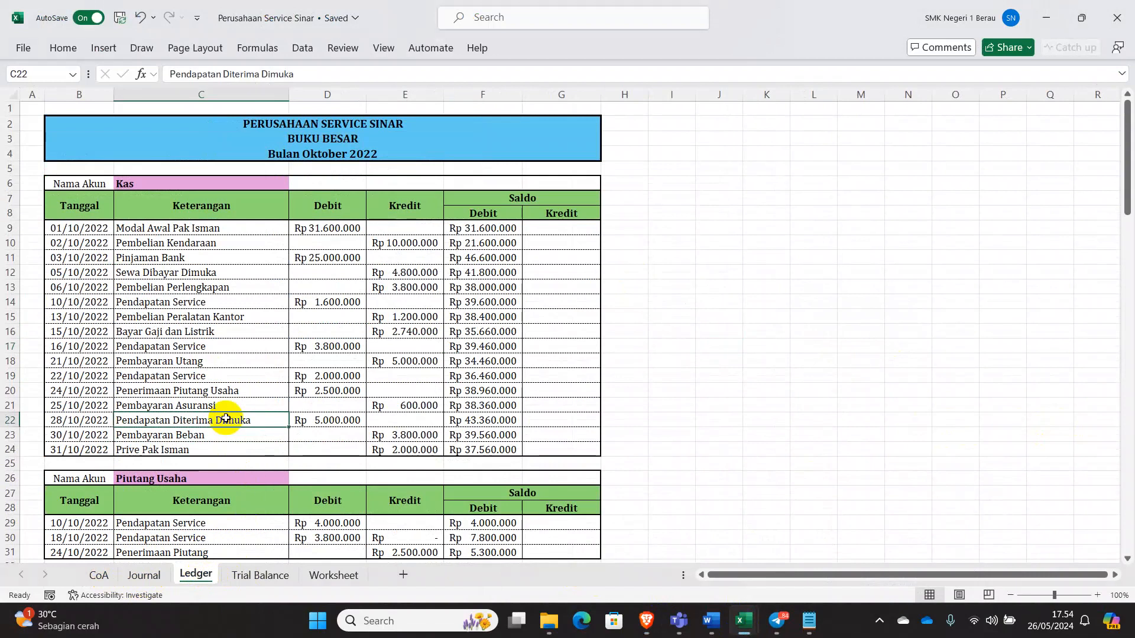
left_click(258, 577)
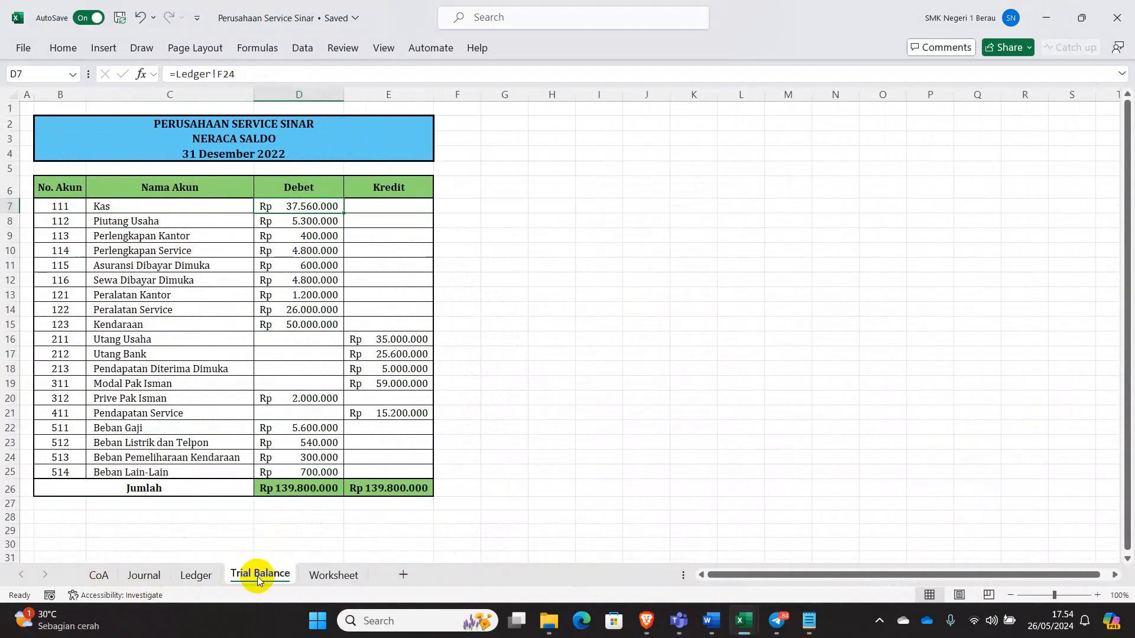
left_click(333, 575)
left_click(447, 281)
left_click(337, 219)
left_click(473, 229)
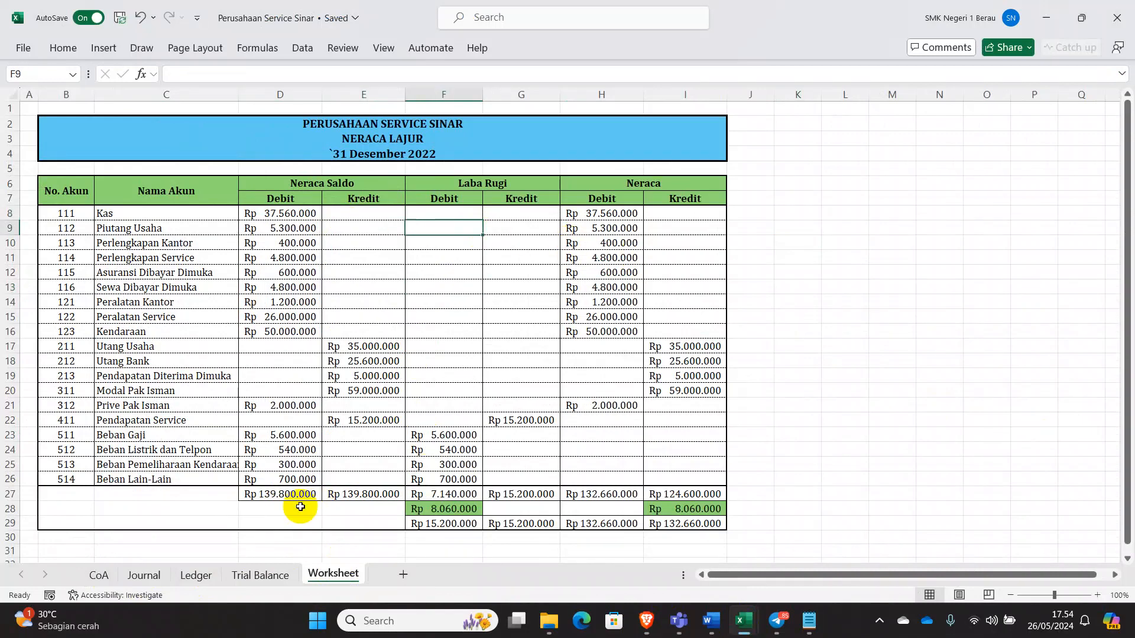
Go back through the Trial Balance and Ledger sheets to the Journal sheet and examine the Jurnal Umum from its heading.
left_click(265, 576)
left_click(200, 576)
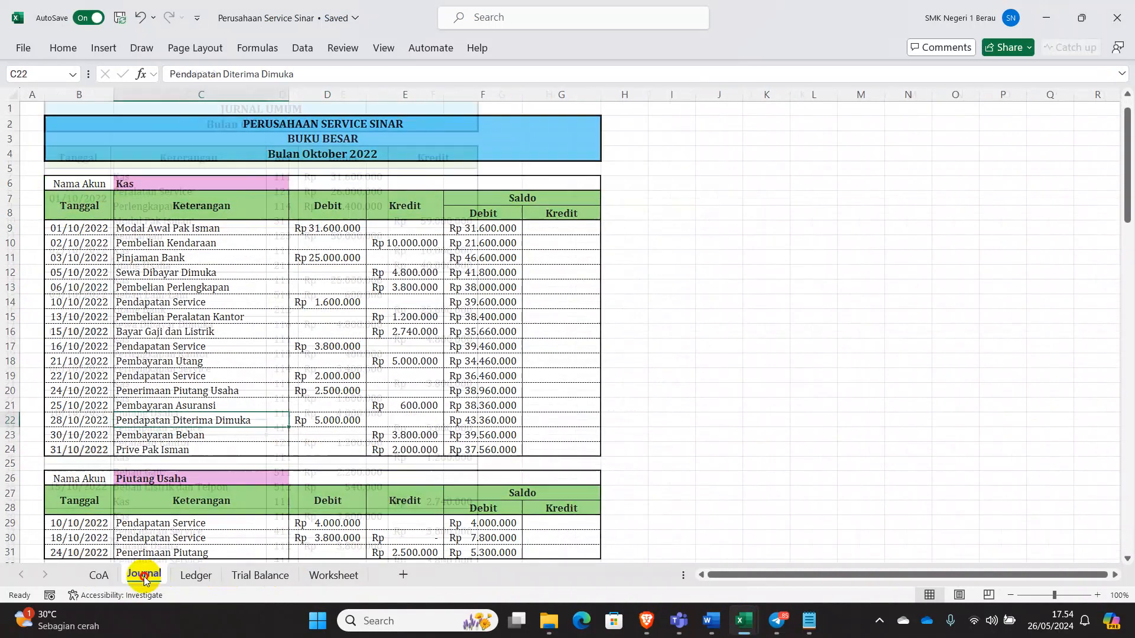
left_click(145, 576)
left_click(618, 370)
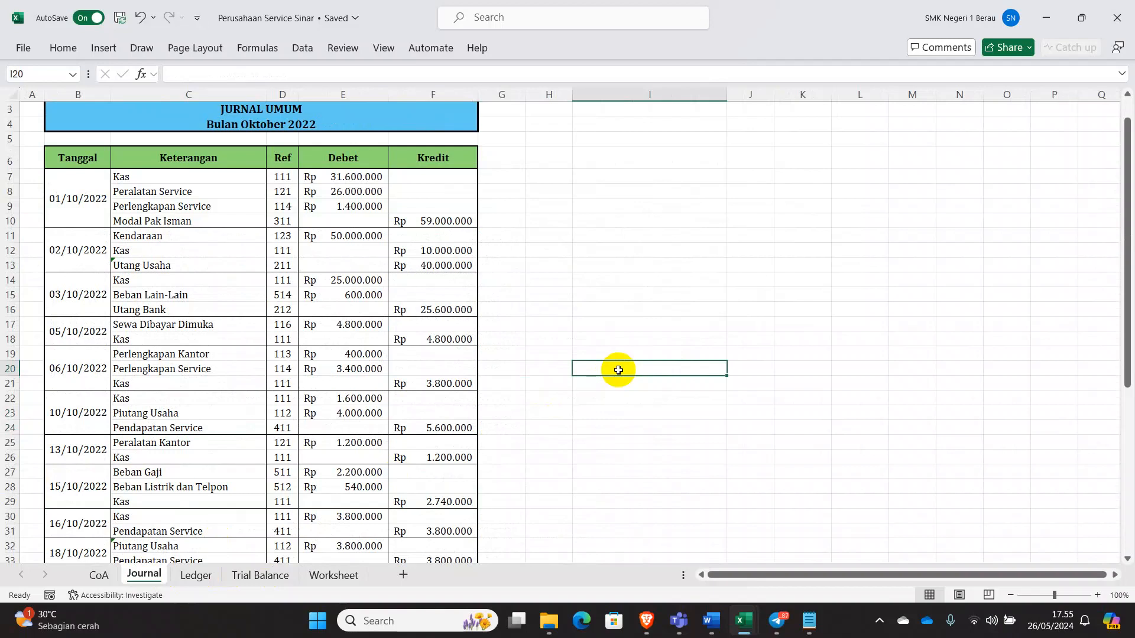
left_click(659, 412)
left_click(609, 342)
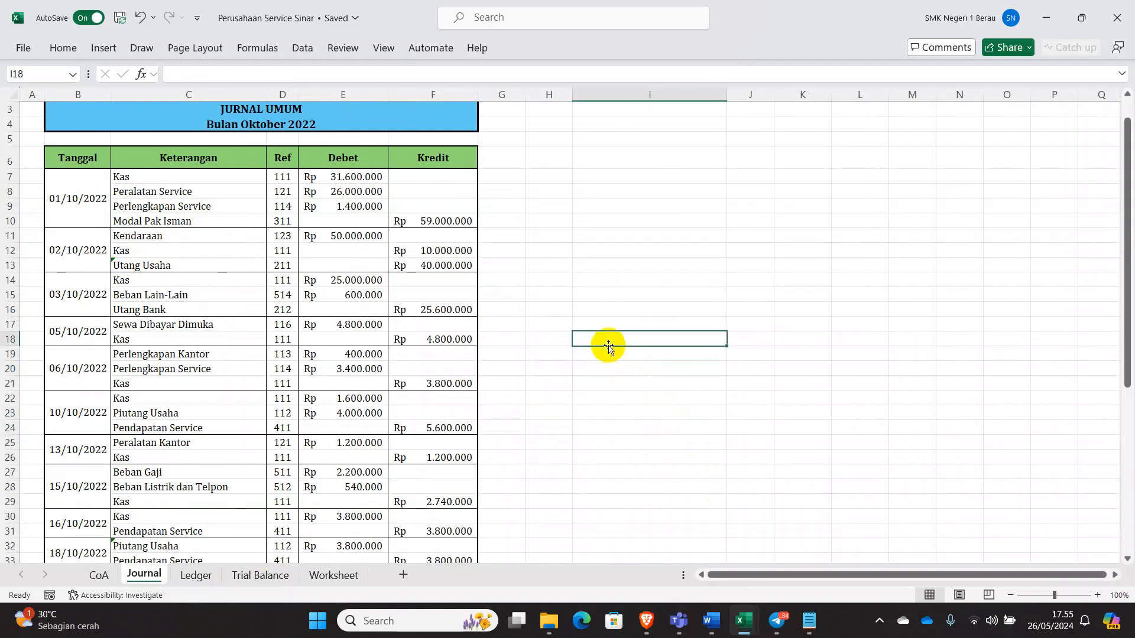
scroll(609, 345, "up", 1)
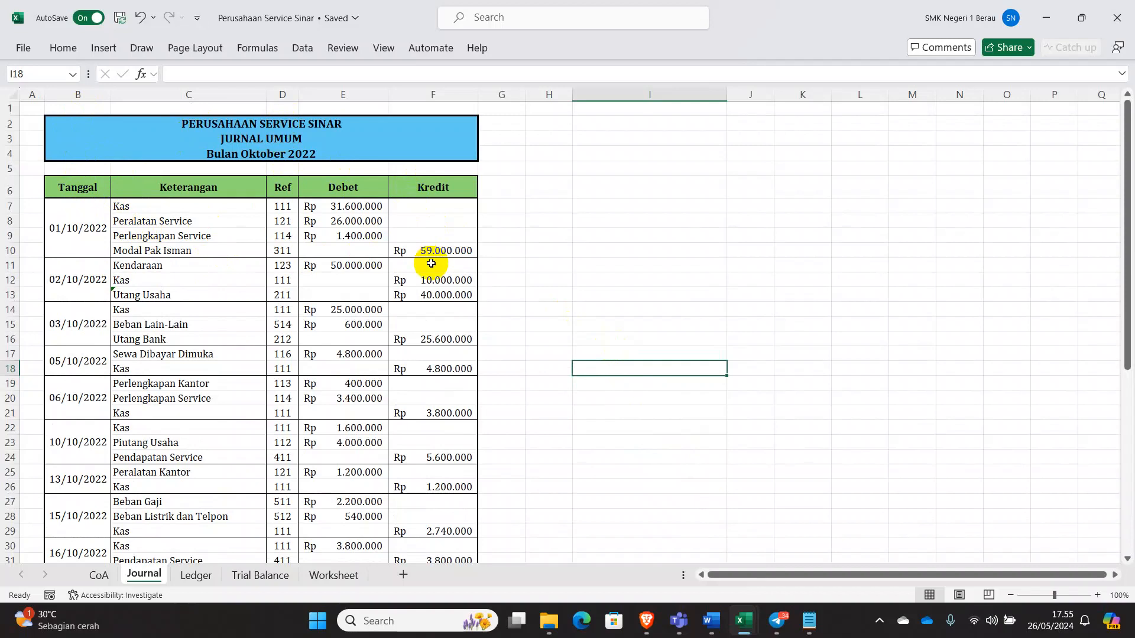
Copy the text from the October transaction table through the account list in Soal Akuntansi Perusahaan Jasa.pdf, open in the browser.
left_click(646, 620)
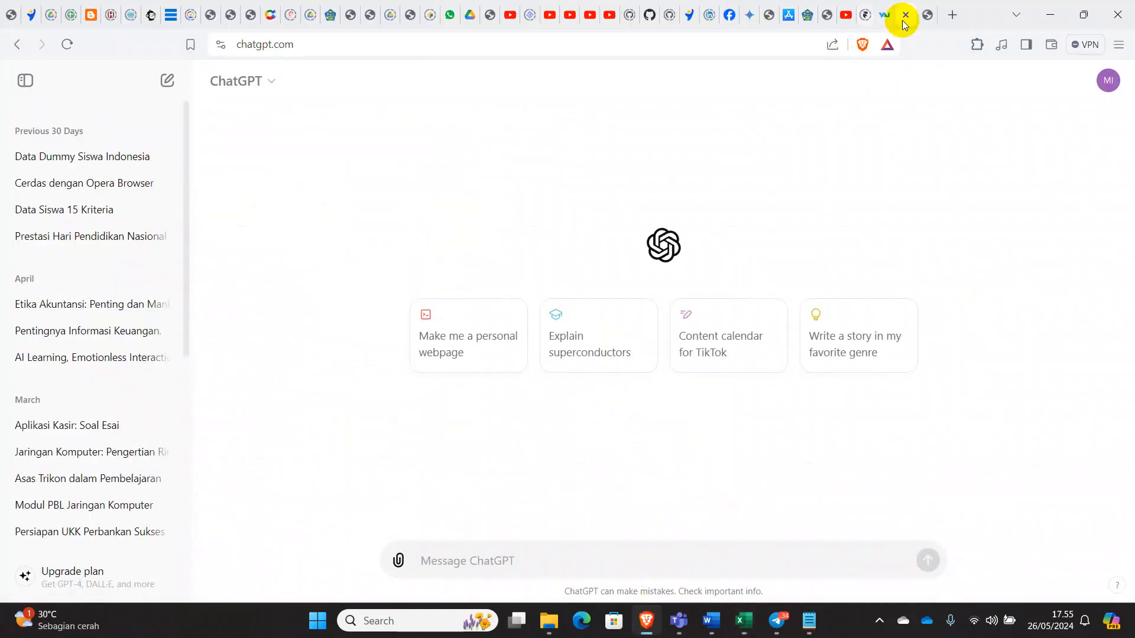
left_click(923, 23)
scroll(762, 382, "up", 6)
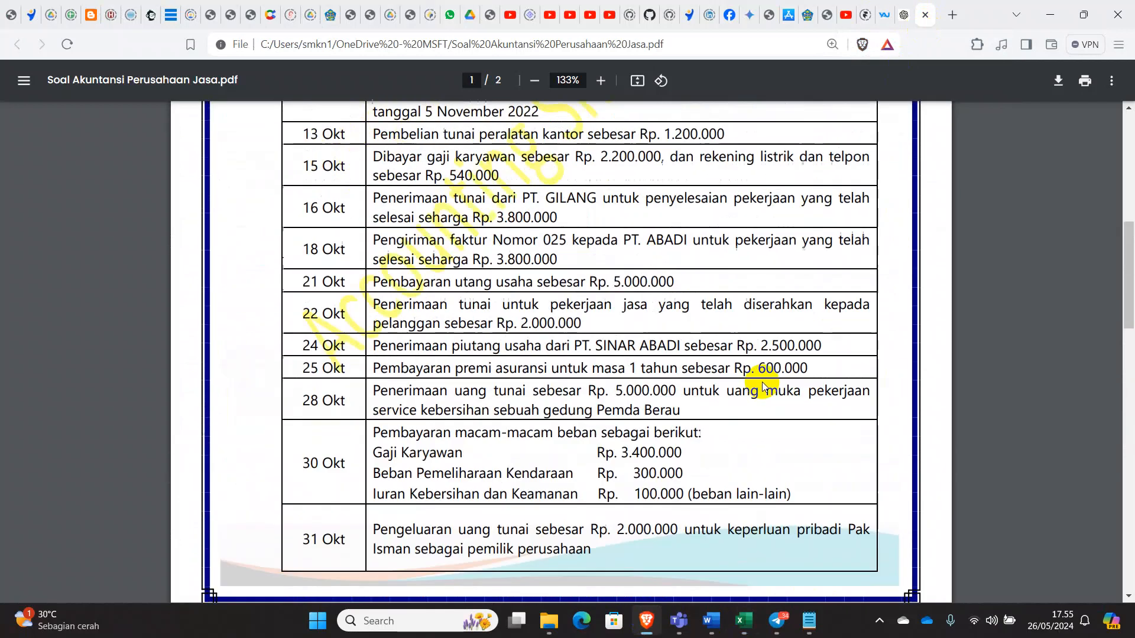
scroll(762, 382, "up", 10)
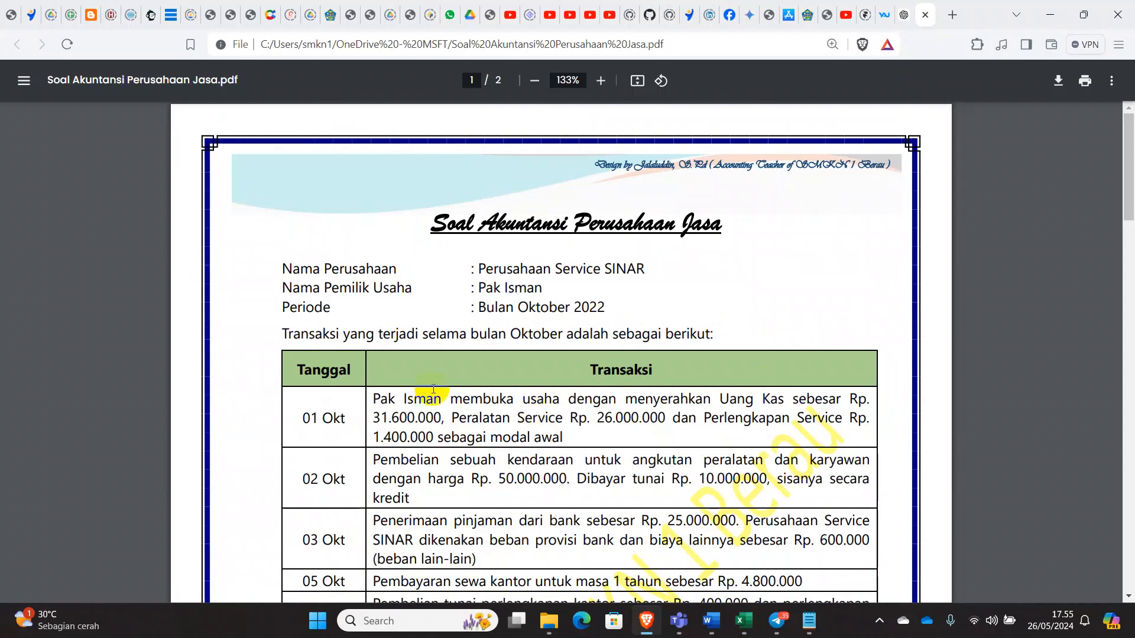
scroll(375, 337, "down", 2)
left_click_drag(297, 223, 706, 635)
scroll(668, 573, "down", 5)
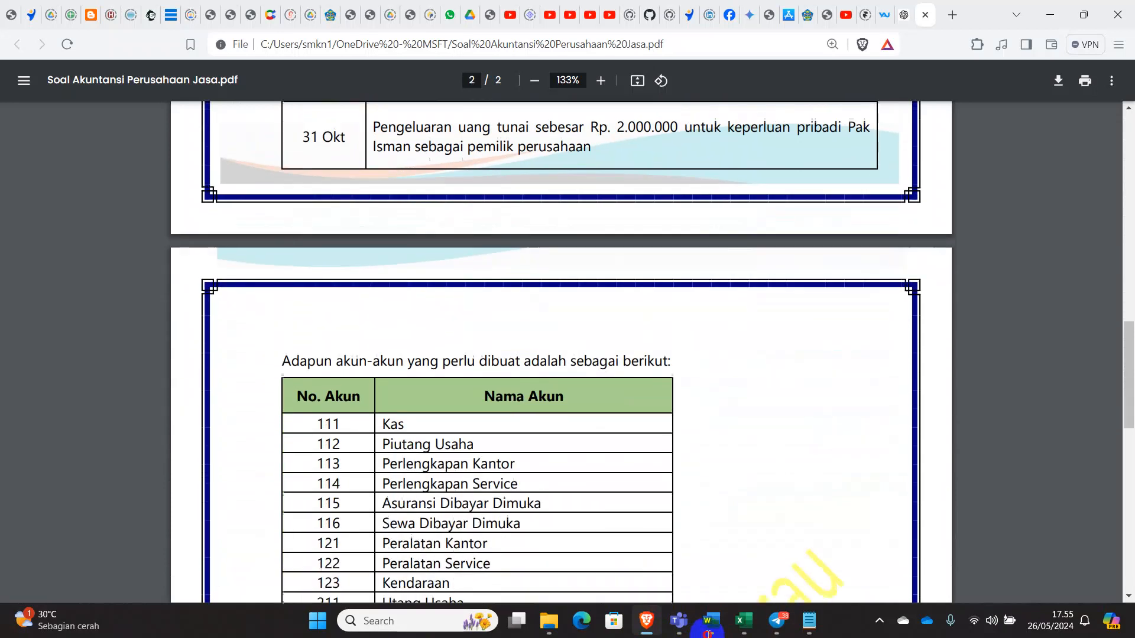
scroll(668, 572, "down", 3)
left_click_drag(669, 573, 486, 551)
right_click(443, 270)
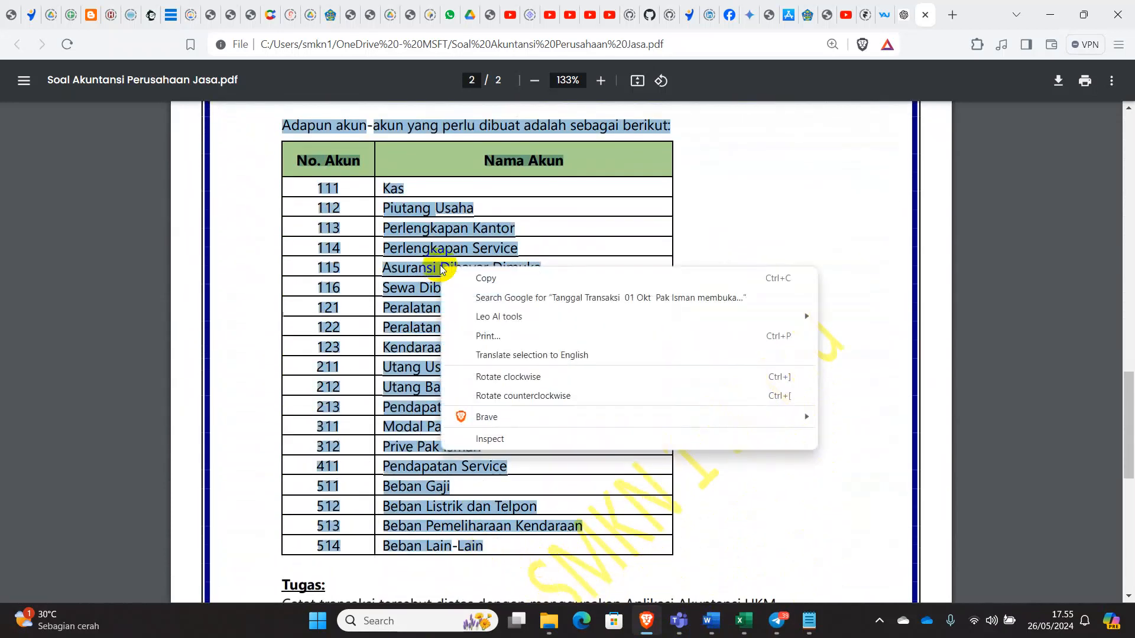
left_click(484, 280)
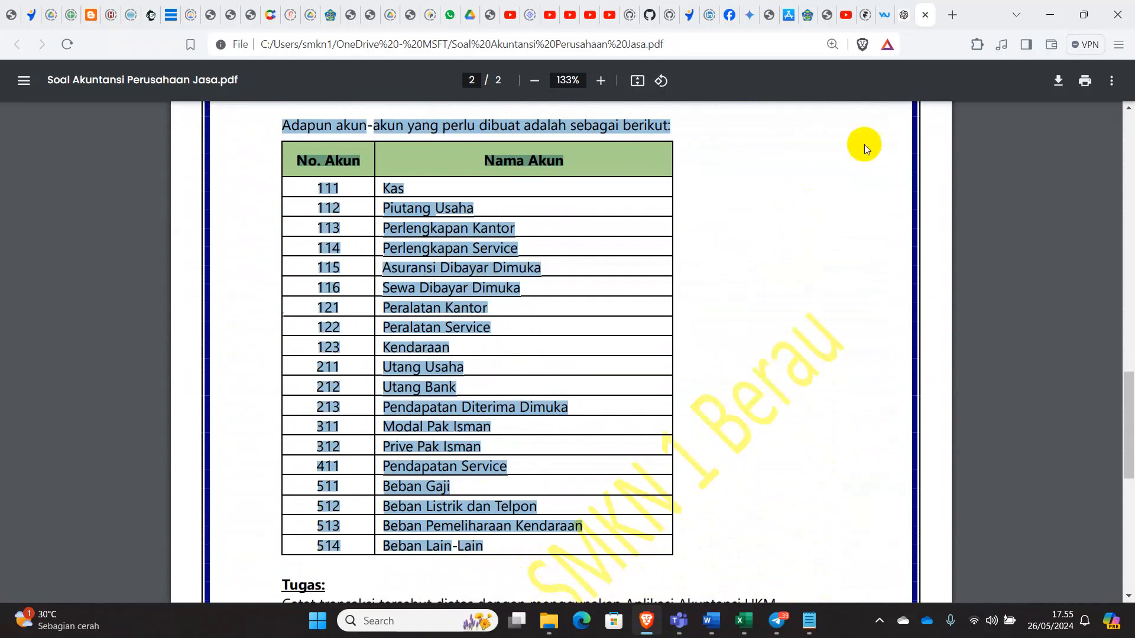
Begin a ChatGPT prompt with "Buatkan Jurnal Umum menurut Akuntansi berdasarkan transaksi dibawah ini,".
left_click(901, 23)
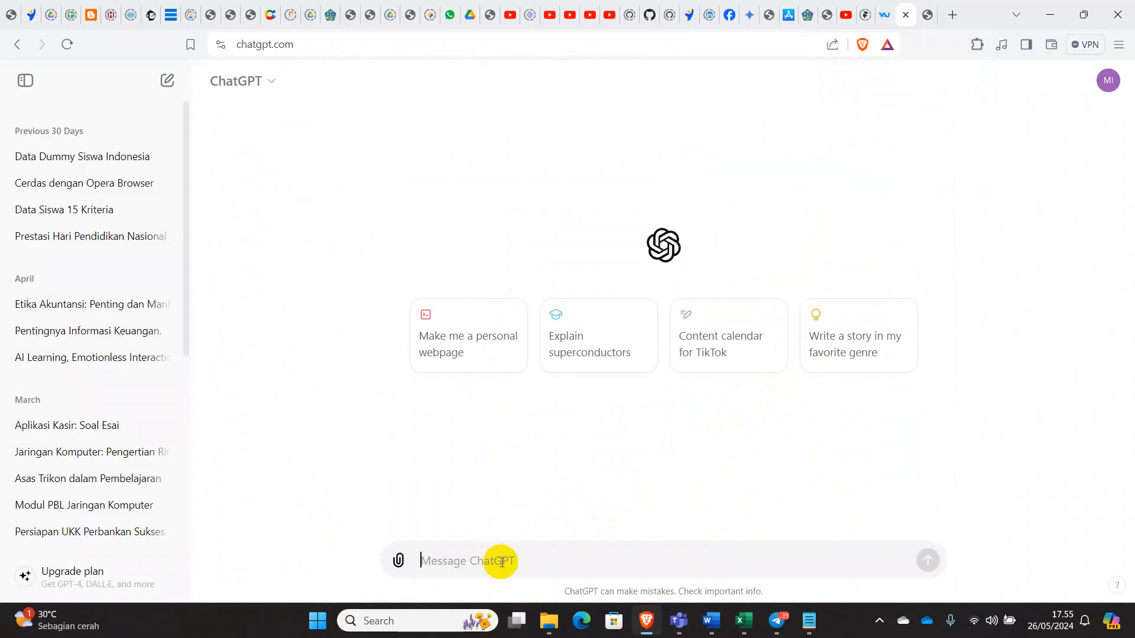
type("Buat")
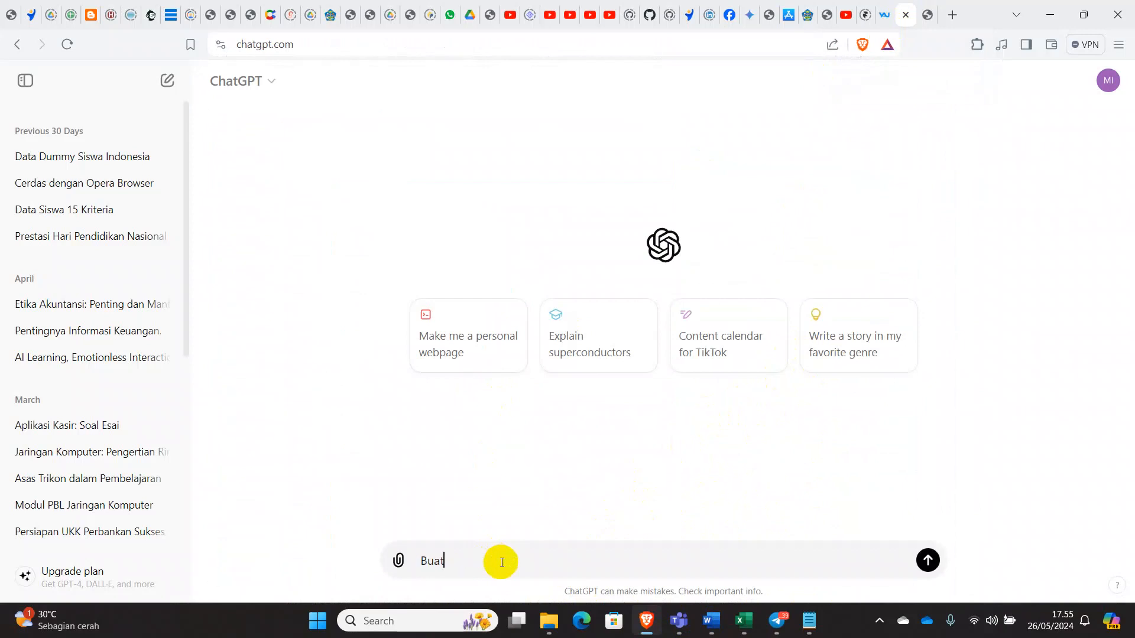
type("kan Jurnal Umum menurut A")
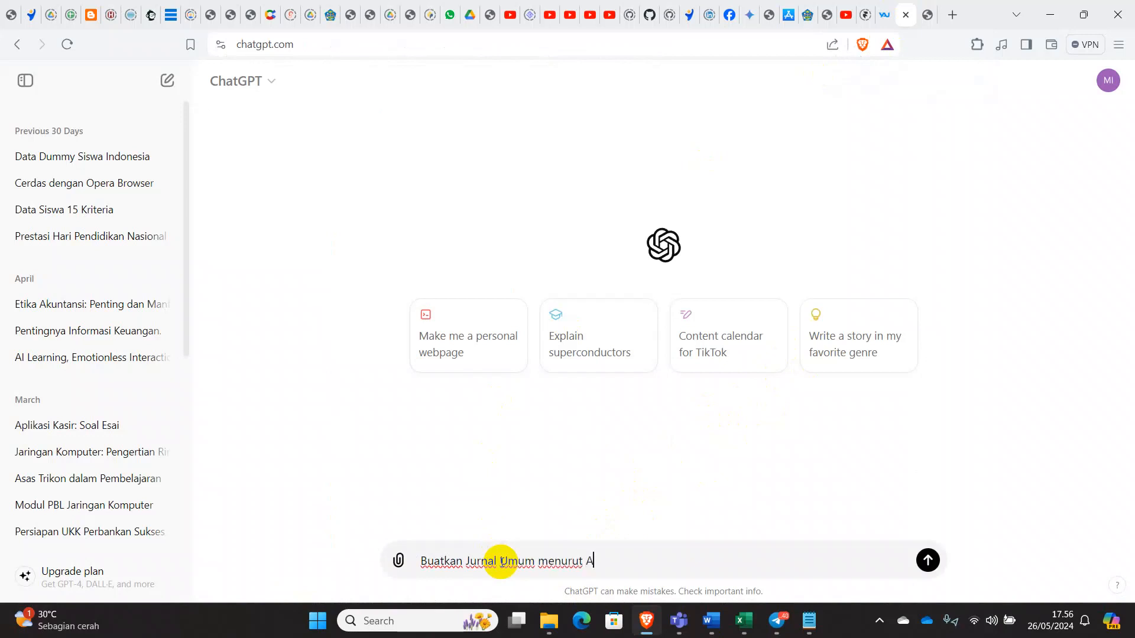
type("kuntansi")
type(" berdasar")
type("kan transaksi")
type(" diabw")
key("BackSpace")
key("BackSpace")
key("BackSpace")
type("bawah ini,")
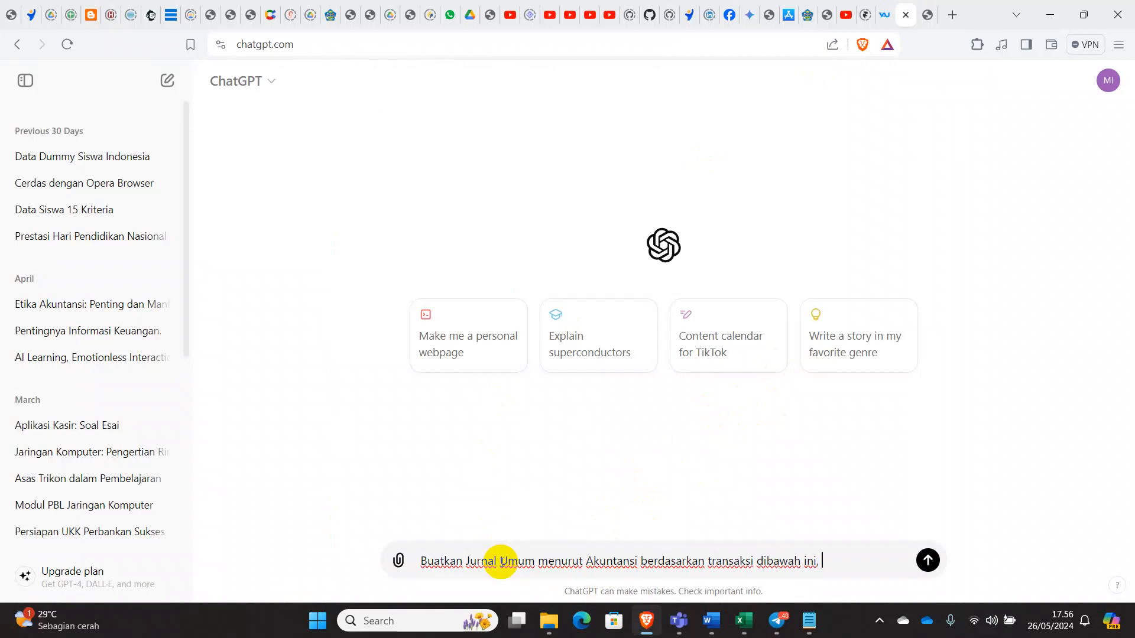
Continue the prompt with "dengan field:" to introduce the list of journal columns.
type("dengan file")
type("d")
key("BackSpace")
key("BackSpace")
type("led")
key("BackSpace")
key("BackSpace")
type("eld:")
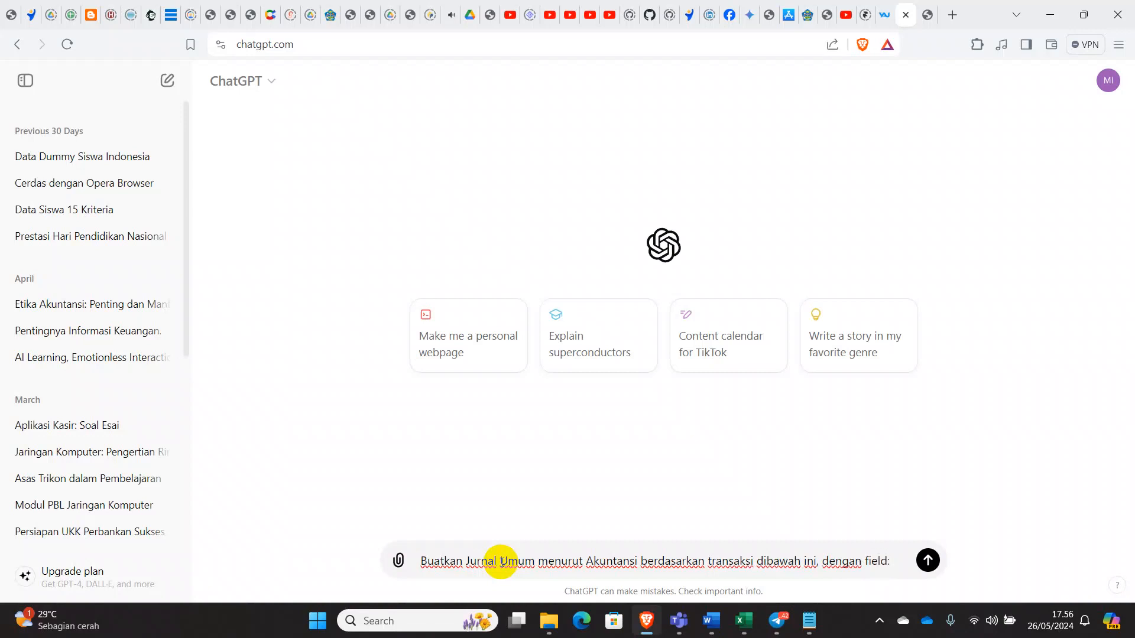
Check the Journal headings in Excel and add the fields "Tanggal, Keterangan (Nama Akun), Ref (Kode Akun), Debit, Kredit" to the ChatGPT prompt.
mouse_move(743, 621)
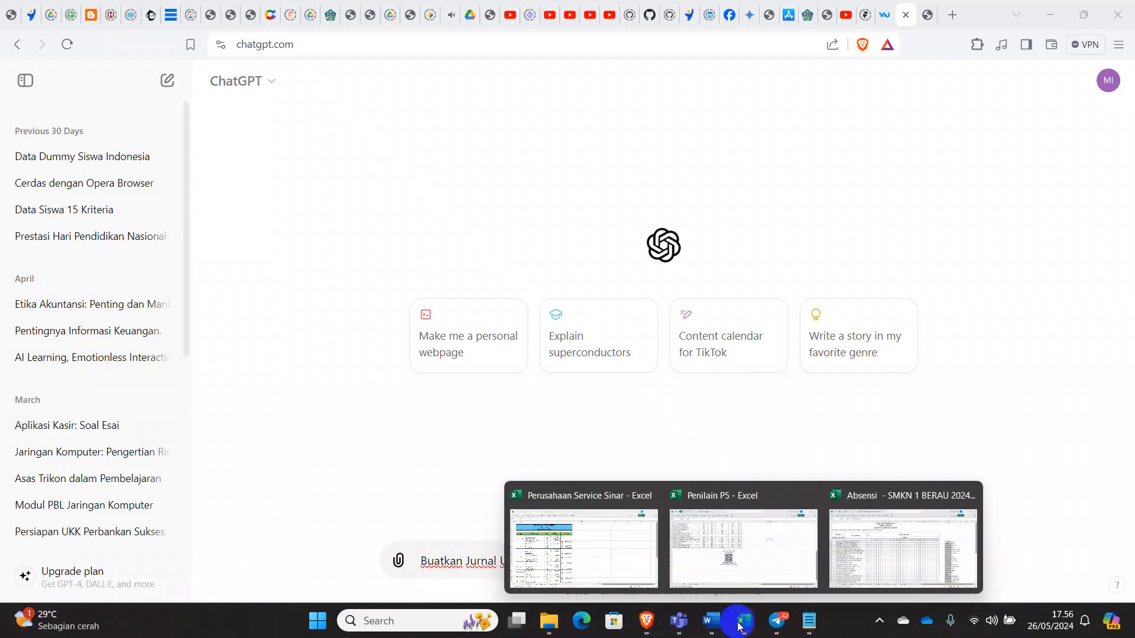
left_click(562, 540)
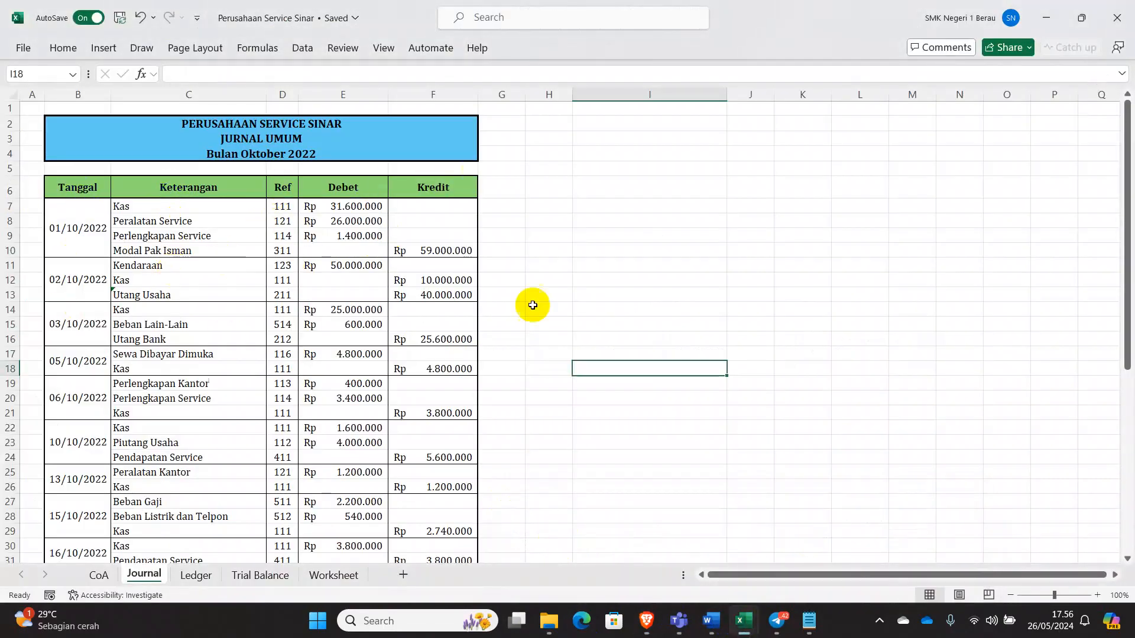
left_click(646, 621)
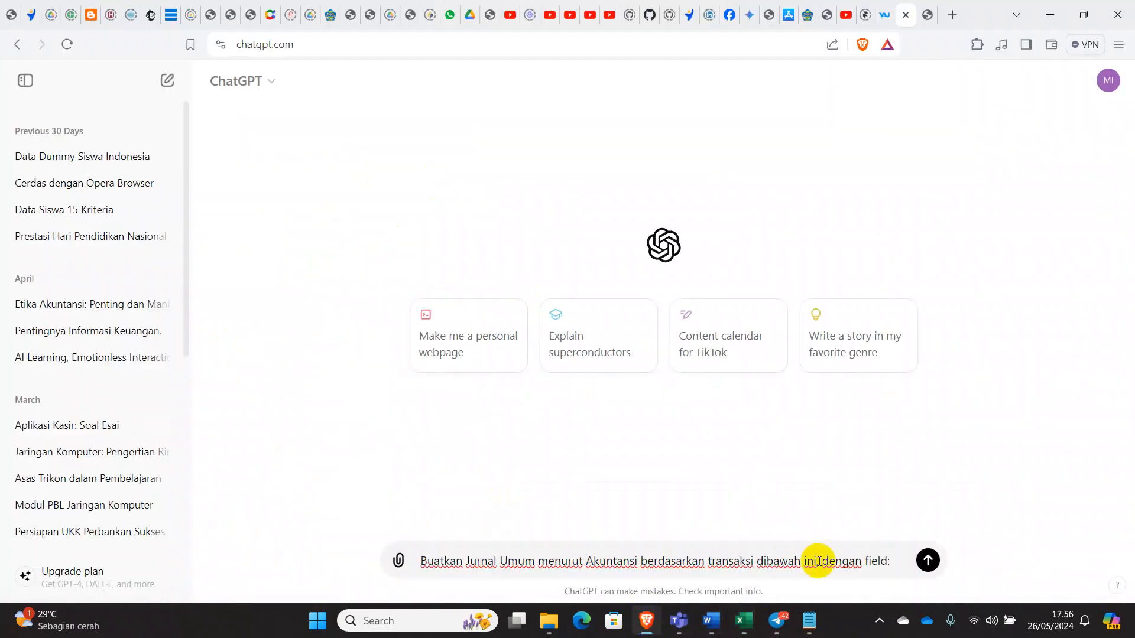
type("Tanggal")
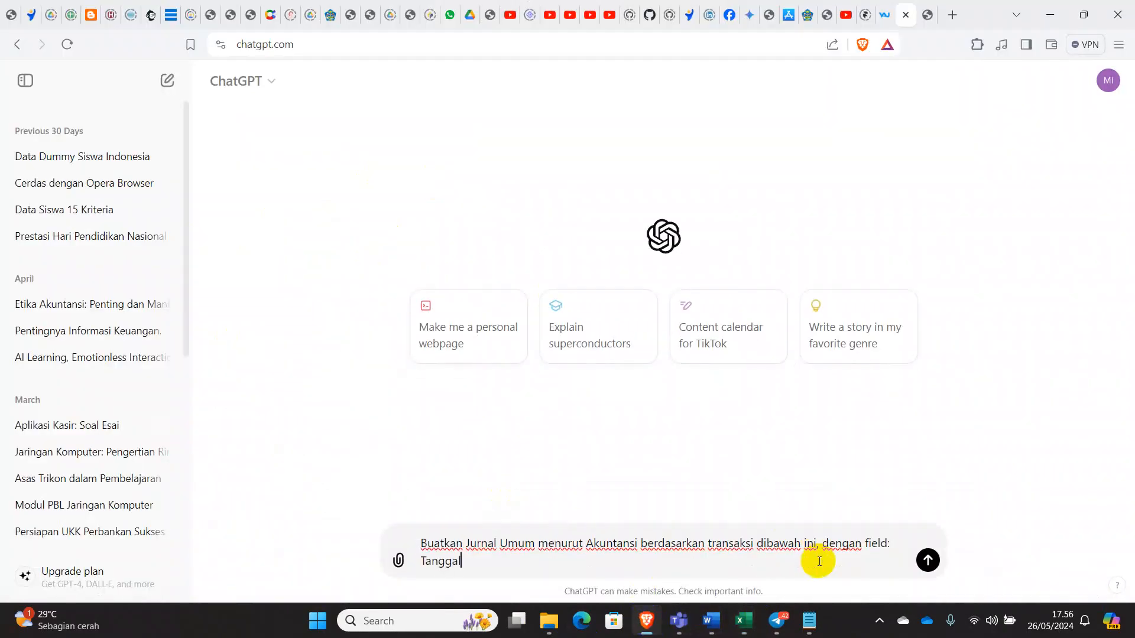
type(", Keterangan (Na")
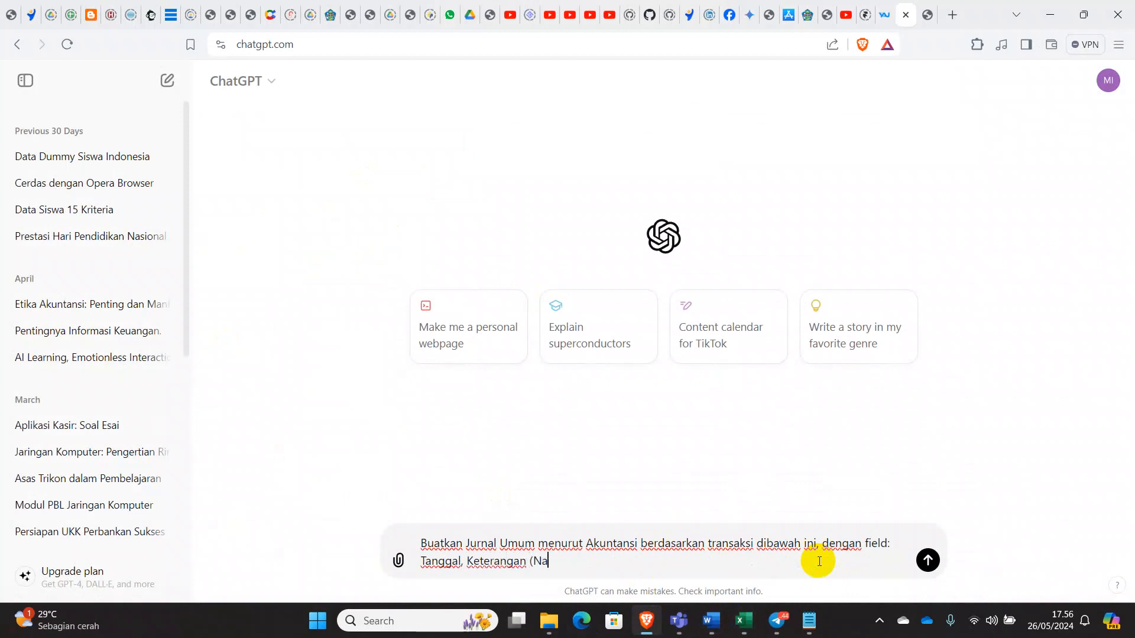
type("ma Akun), Ref (Kode Akun")
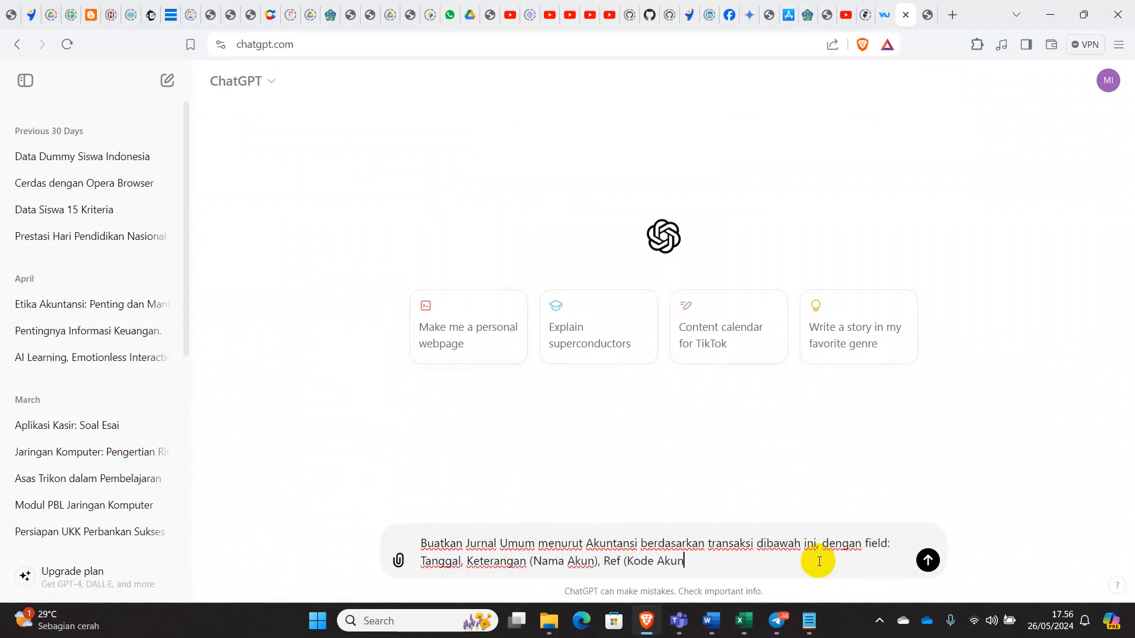
type("), Debit, Kredit")
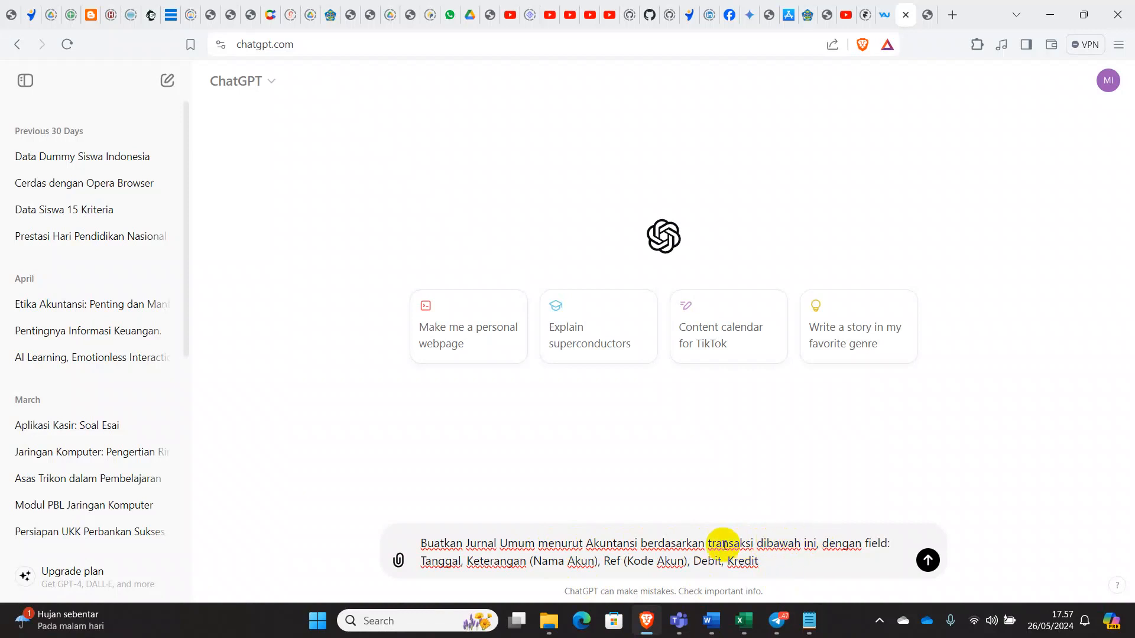
Recheck the Journal columns in Excel and paste the copied transactions and account list below the field list in the ChatGPT prompt.
left_click(751, 625)
left_click(585, 532)
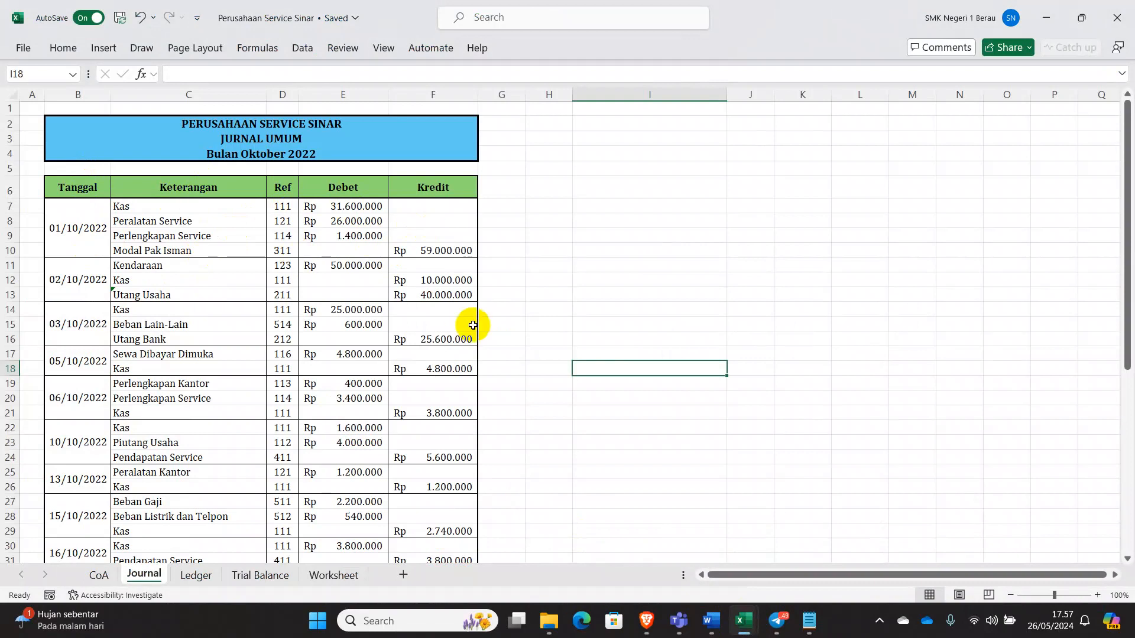
left_click(660, 615)
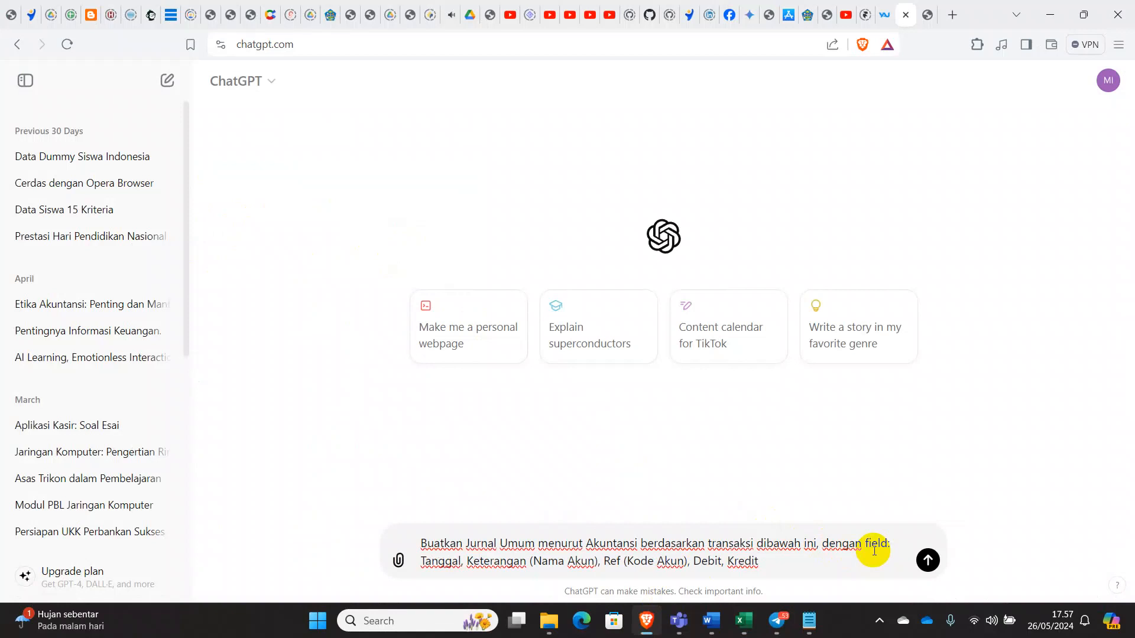
key("shift+Return")
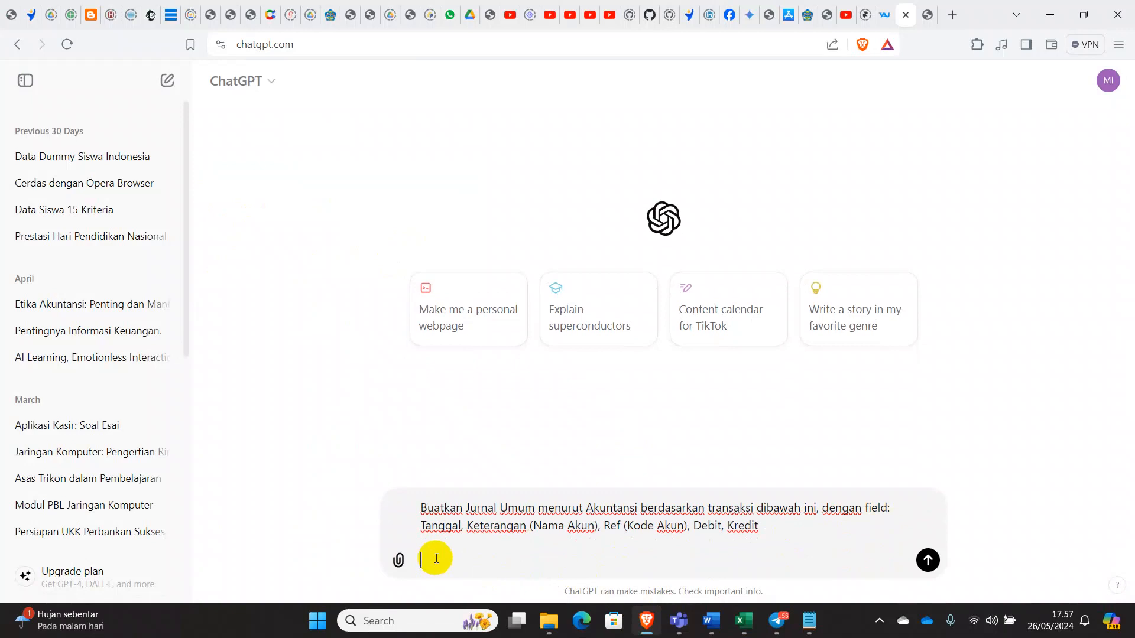
key("ctrl+v")
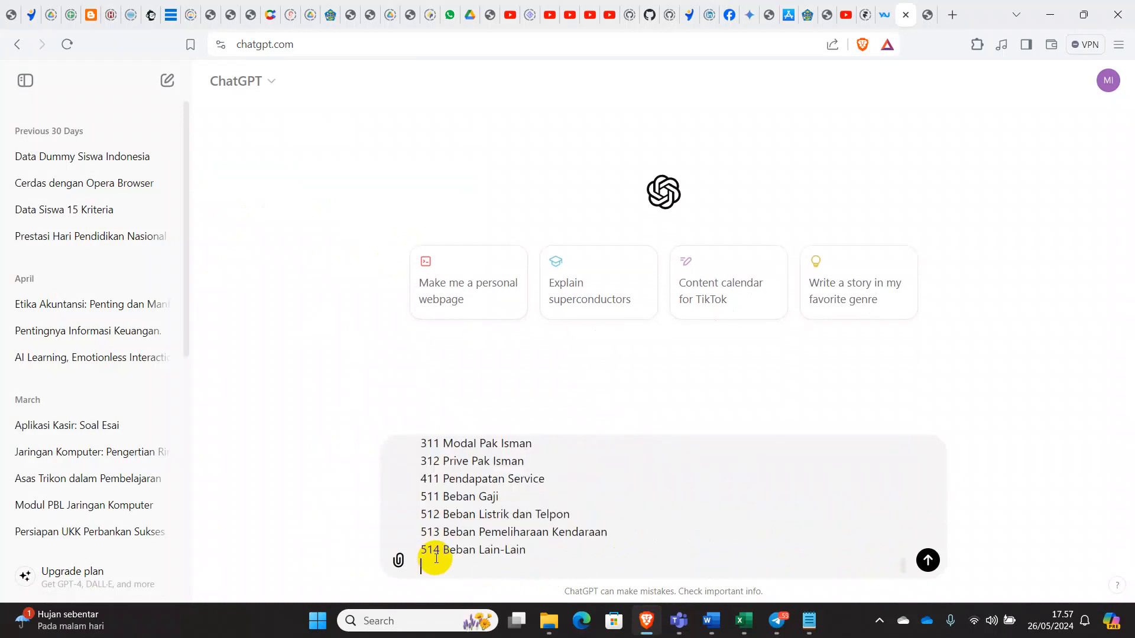
Review the full prompt from the field list to the account list and submit it to ChatGPT.
scroll(507, 532, "up", 15)
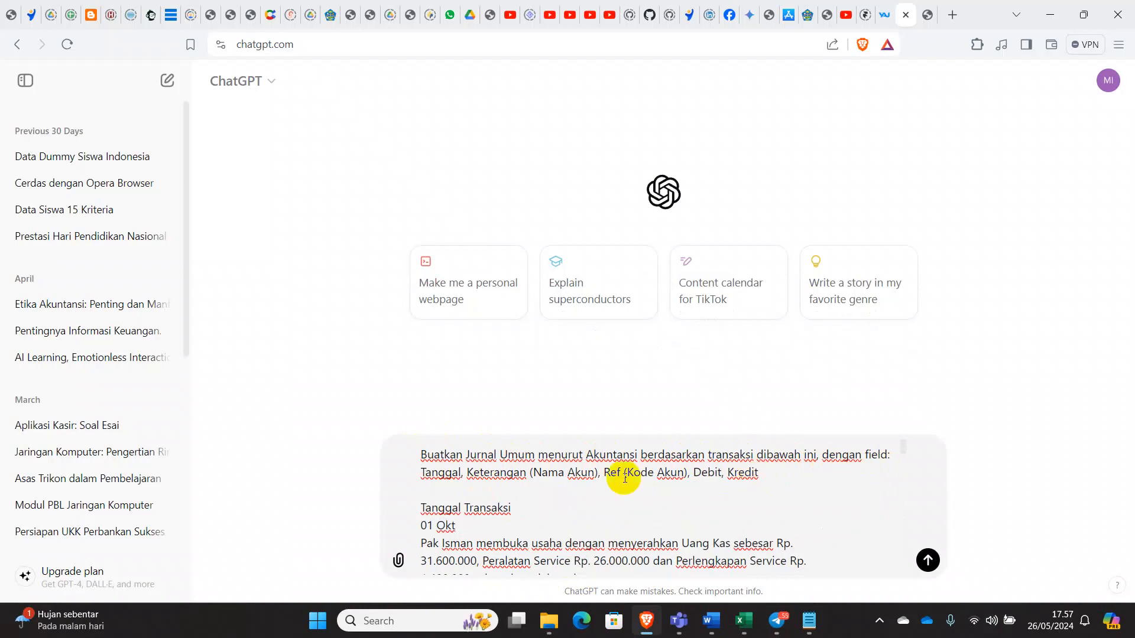
scroll(591, 476, "down", 5)
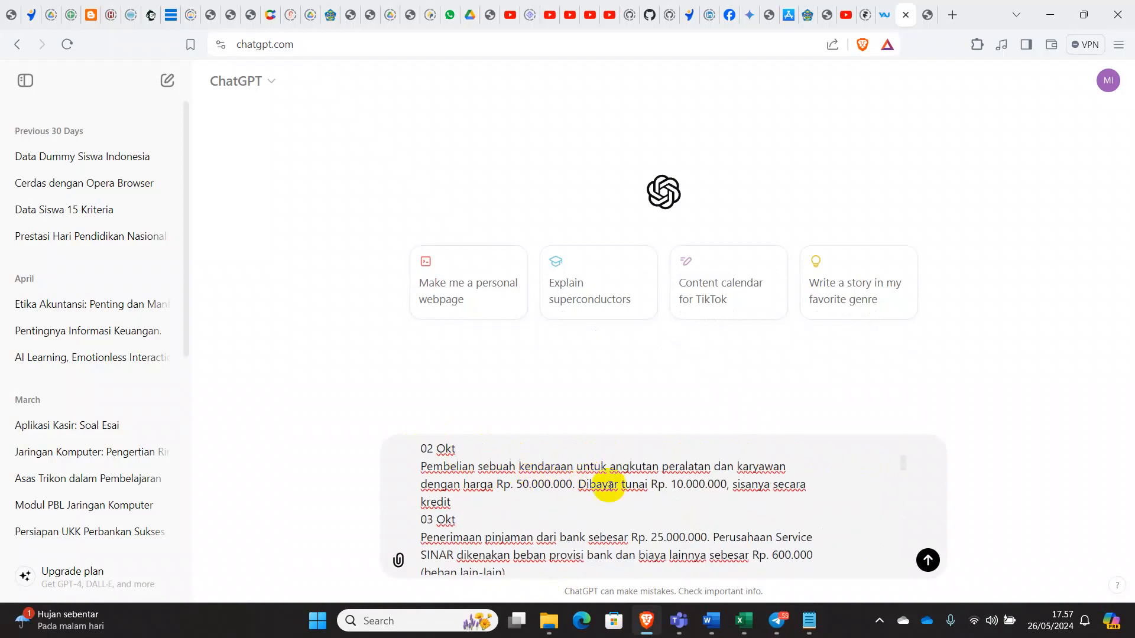
scroll(625, 488, "down", 15)
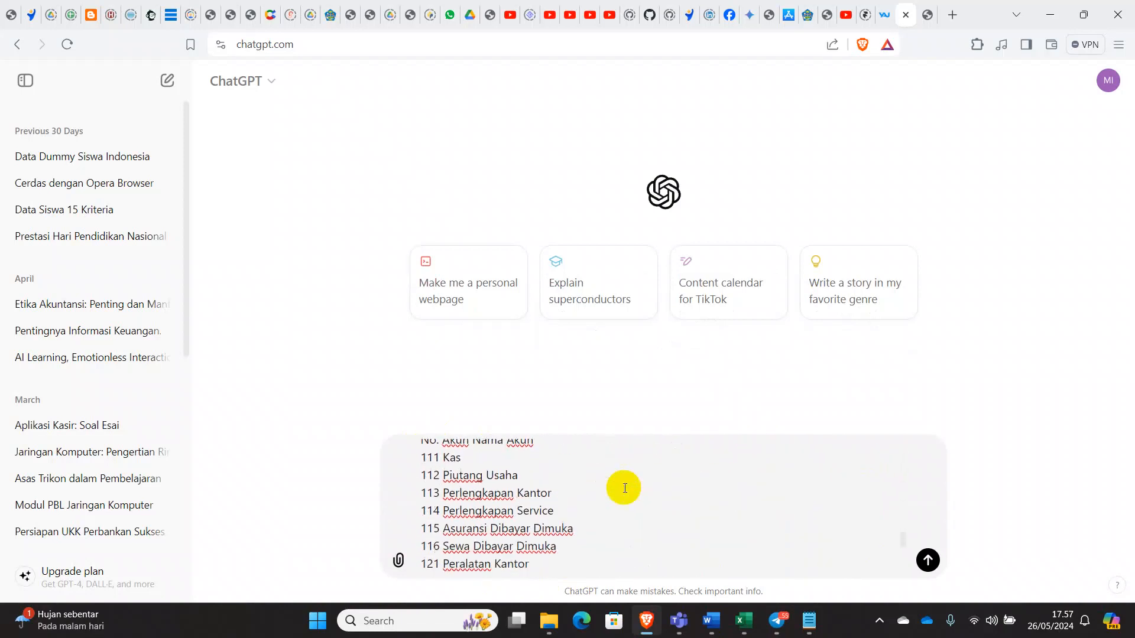
scroll(626, 500, "down", 3)
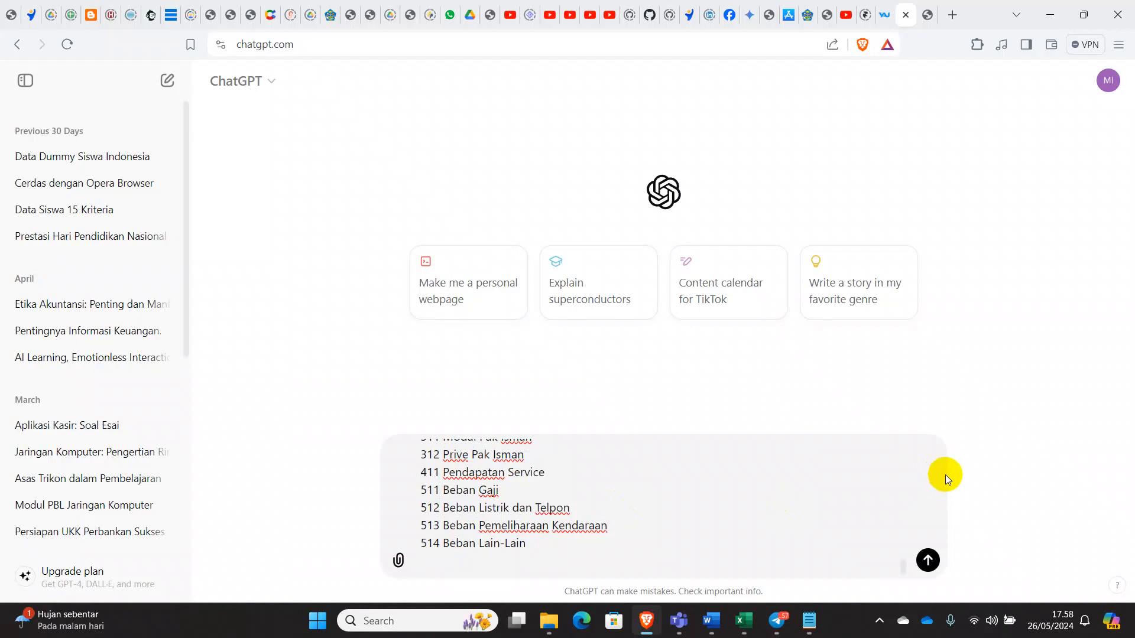
left_click(927, 559)
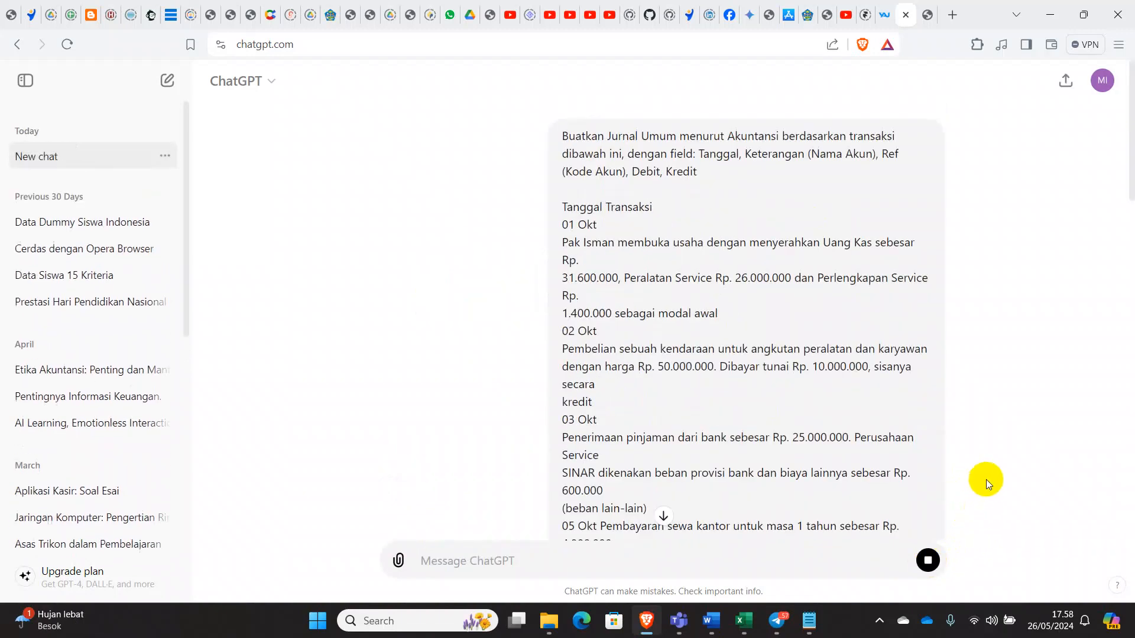
Read through the generated Jurnal Umum table from the 01 Okt entry to the 31 Okt entry.
scroll(985, 480, "down", 10)
scroll(987, 477, "down", 15)
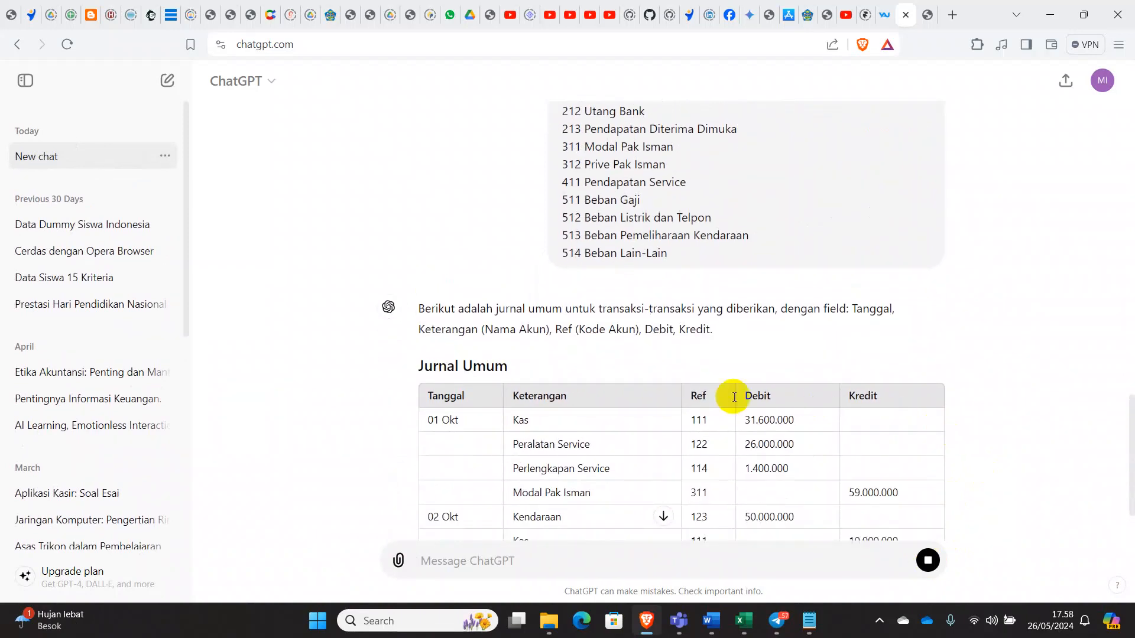
scroll(792, 408, "down", 2)
scroll(810, 409, "down", 2)
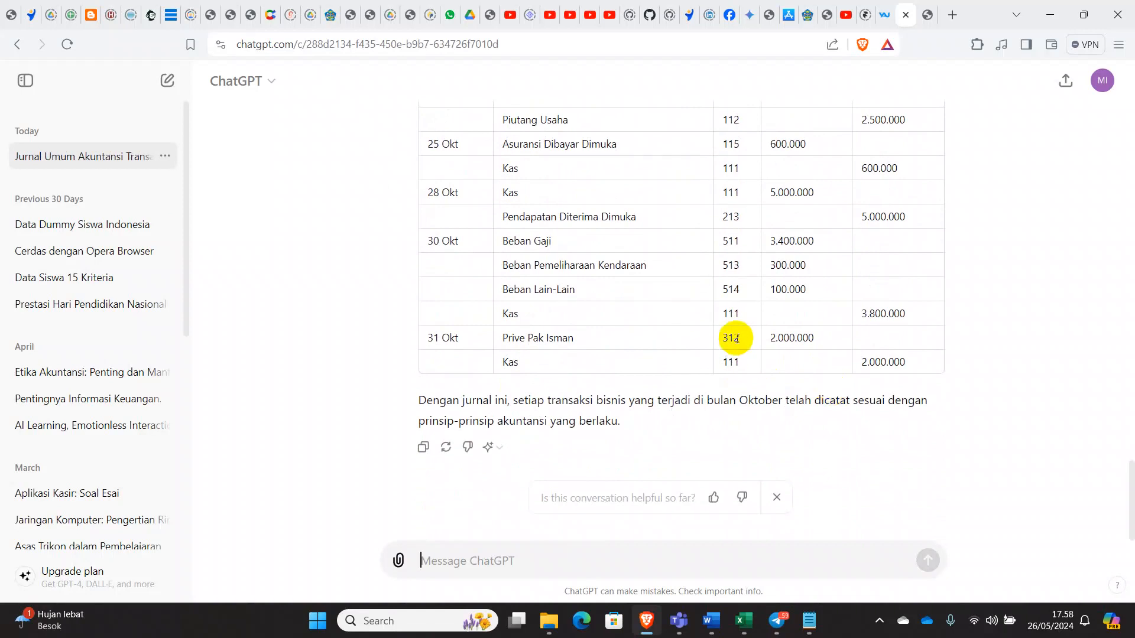
scroll(736, 338, "up", 12)
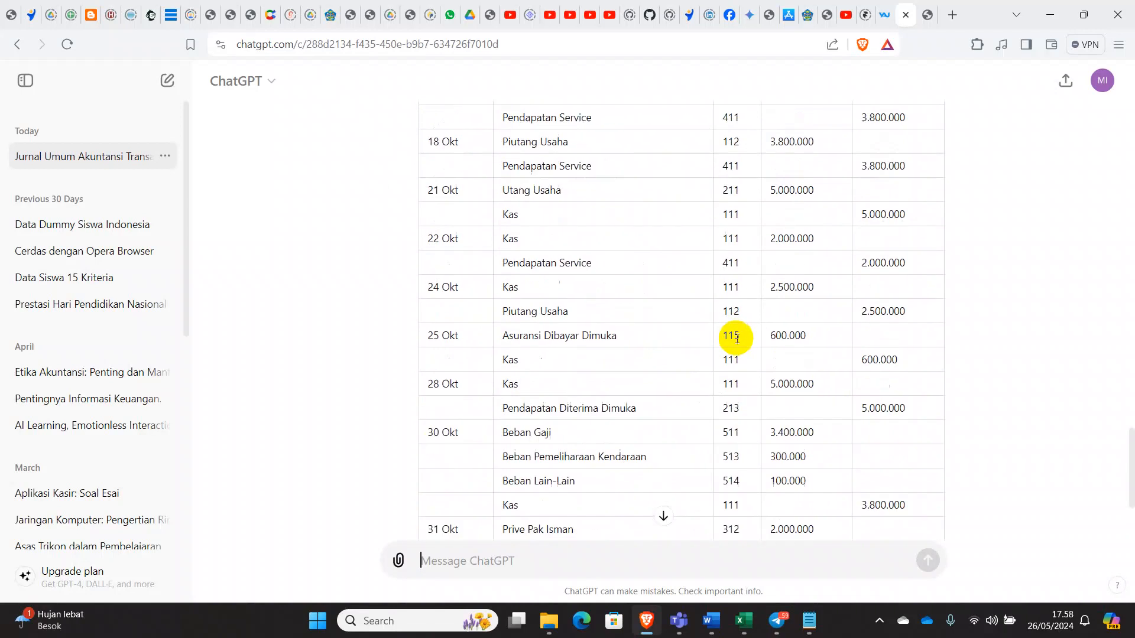
scroll(738, 343, "down", 7)
scroll(738, 343, "down", 5)
scroll(738, 342, "up", 12)
scroll(738, 339, "down", 3)
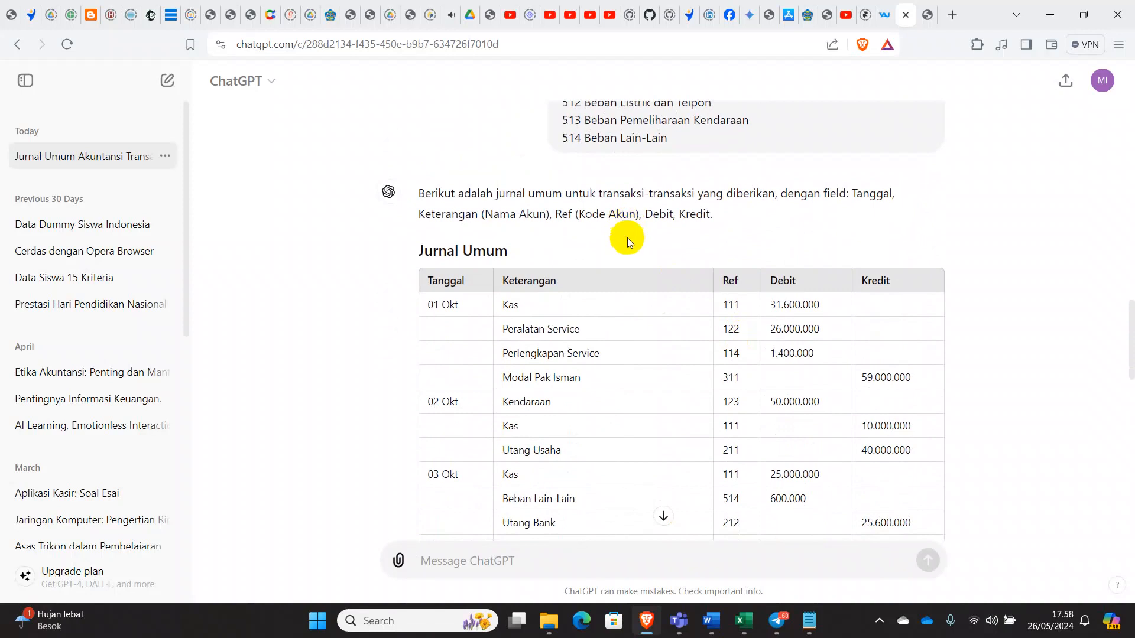
Copy the whole generated journal table and paste it into the Excel Journal sheet starting at cell H6.
left_click_drag(431, 284, 926, 366)
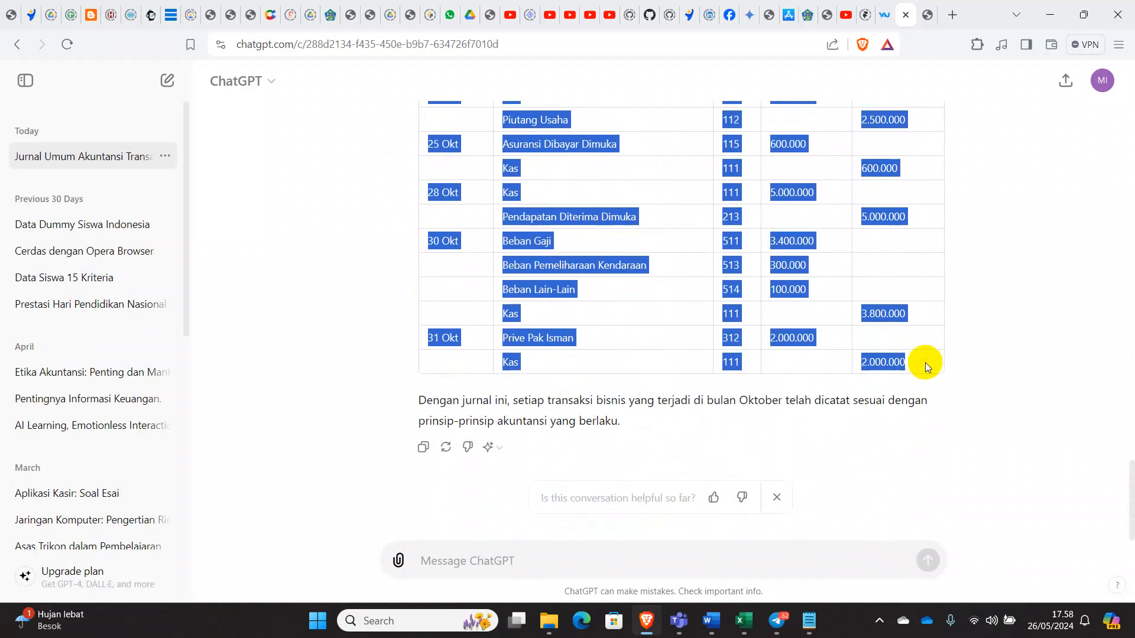
right_click(731, 285)
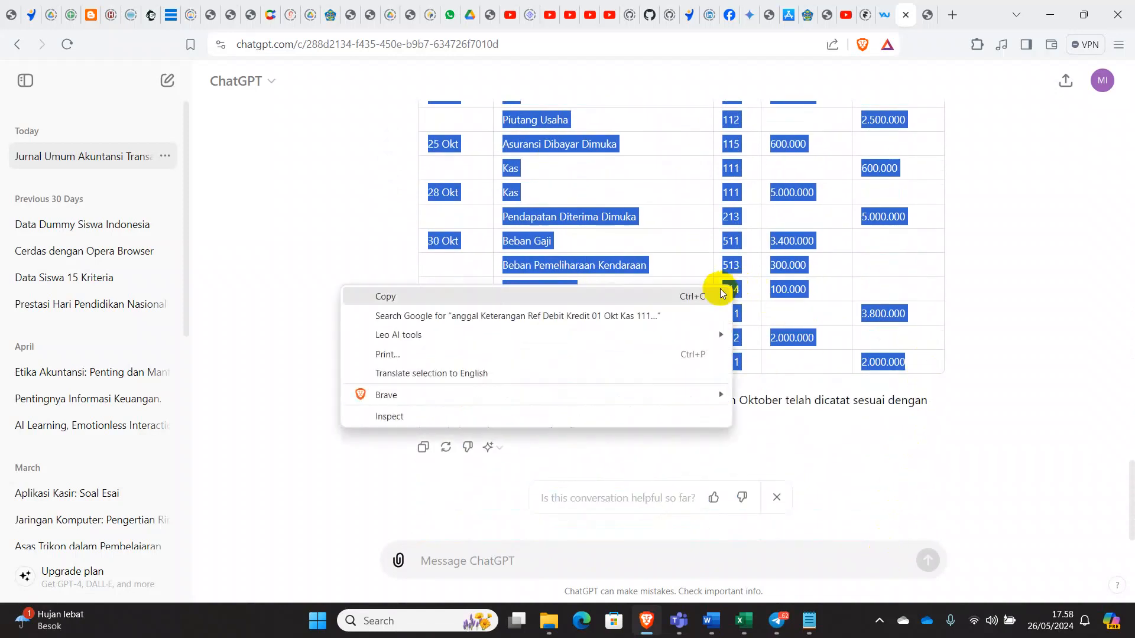
left_click(664, 295)
mouse_move(755, 623)
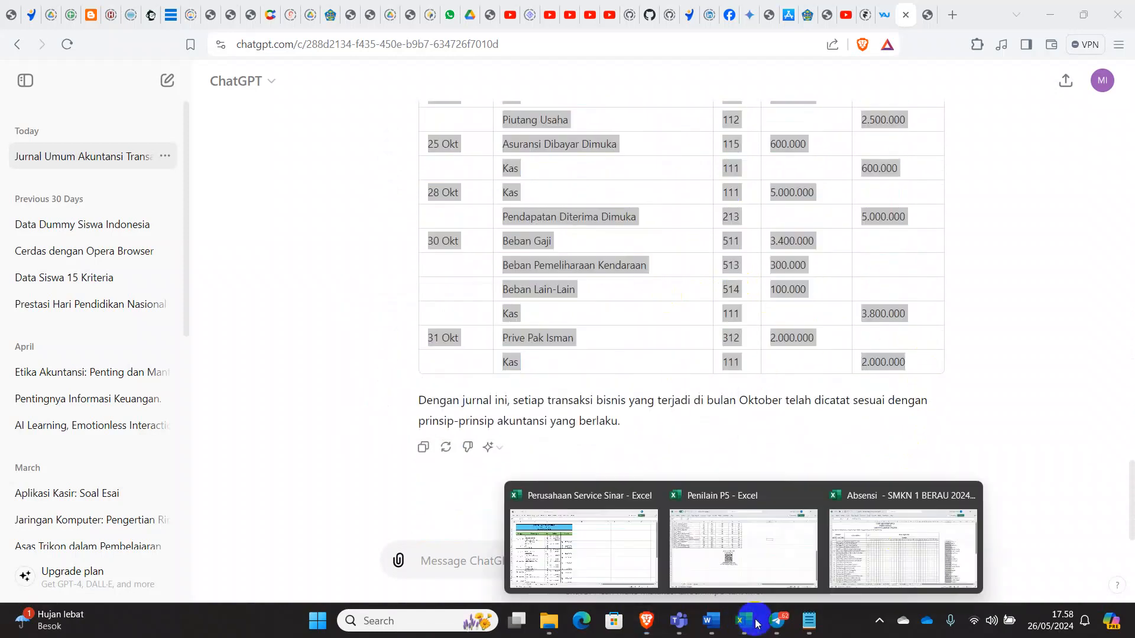
left_click(637, 564)
left_click(552, 185)
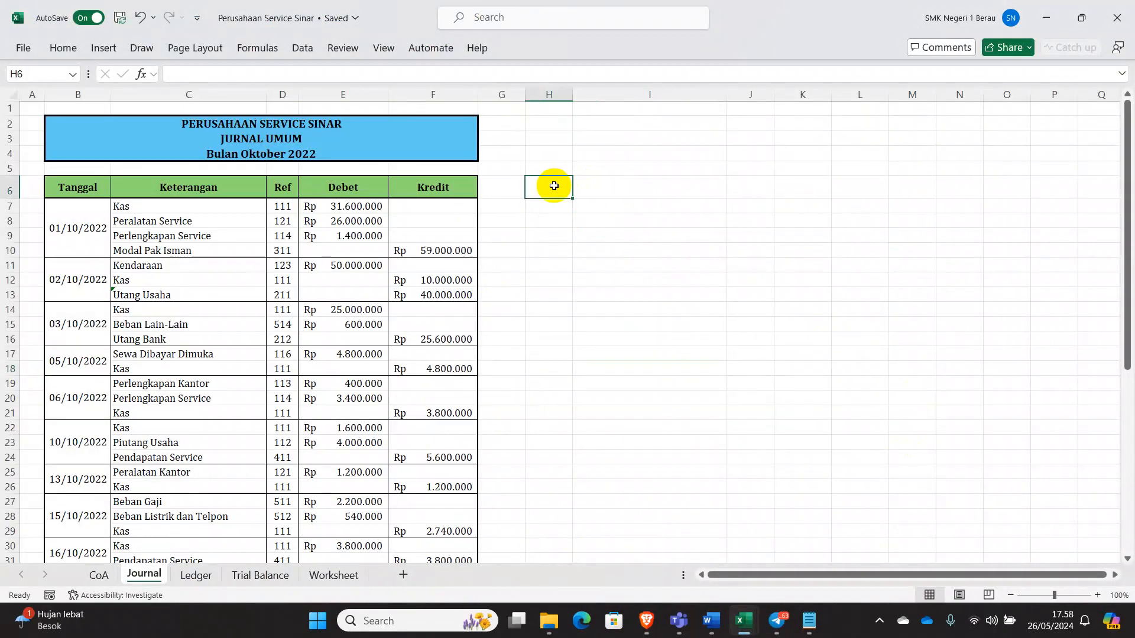
right_click(555, 188)
left_click(611, 188)
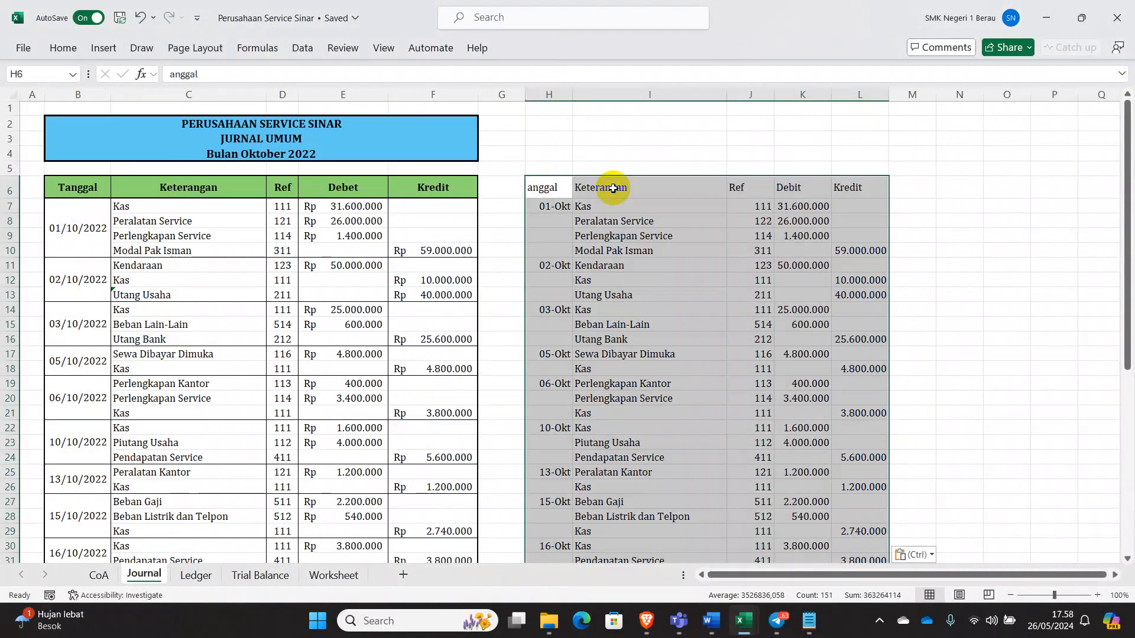
left_click(964, 263)
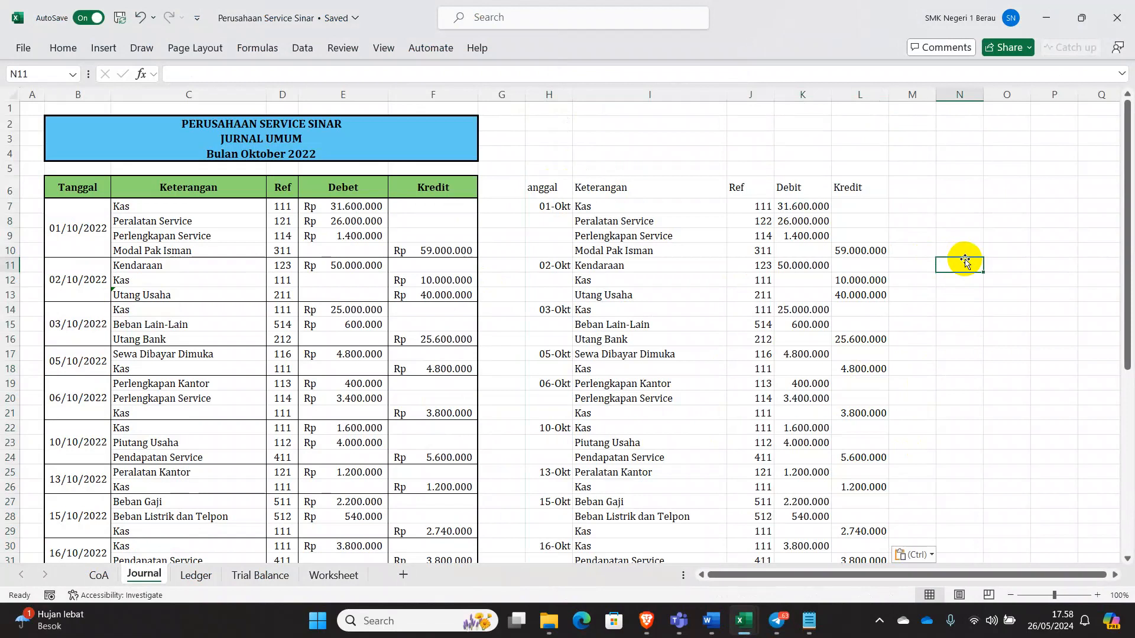
Widen column H slightly and correct the heading in H6 to "Tanggal".
left_click_drag(573, 94, 594, 92)
left_click(557, 190)
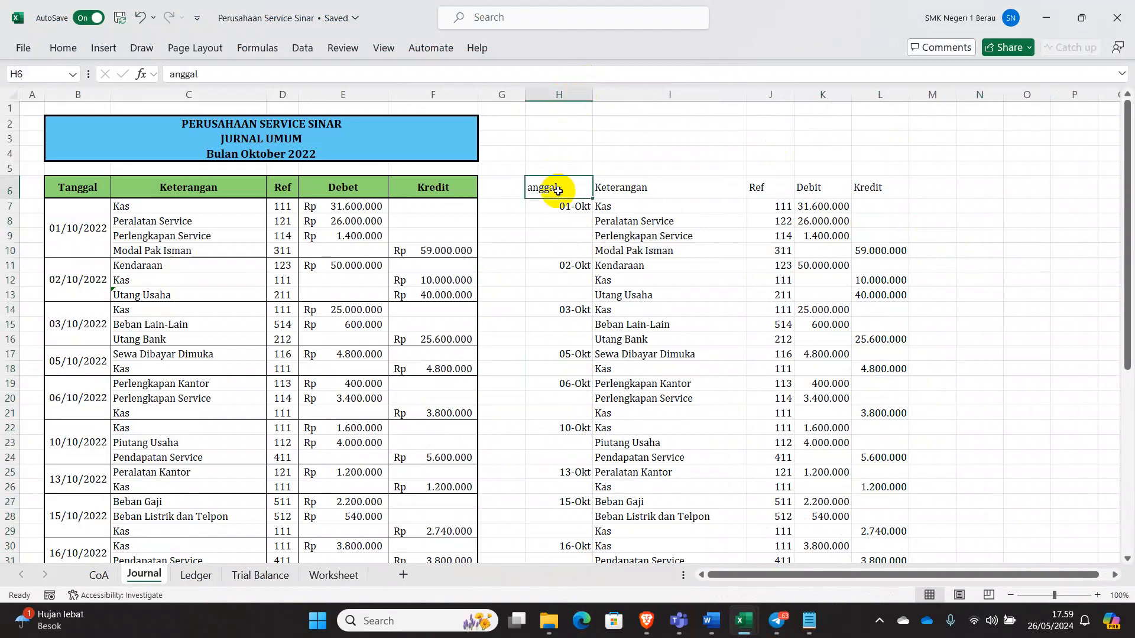
left_click(169, 74)
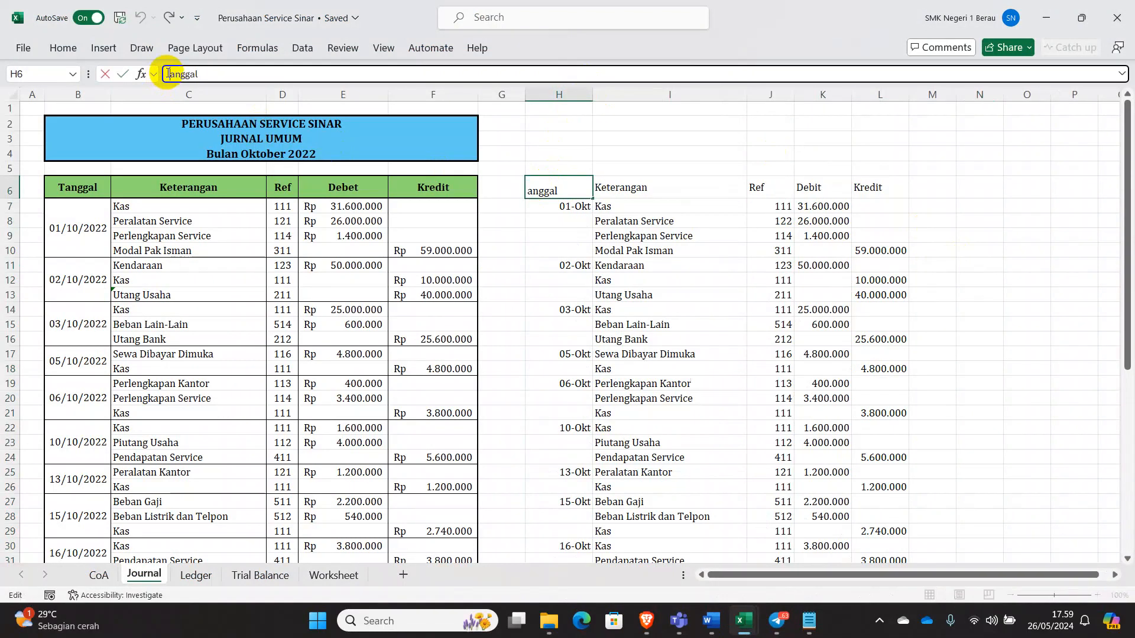
type("T")
key("Return")
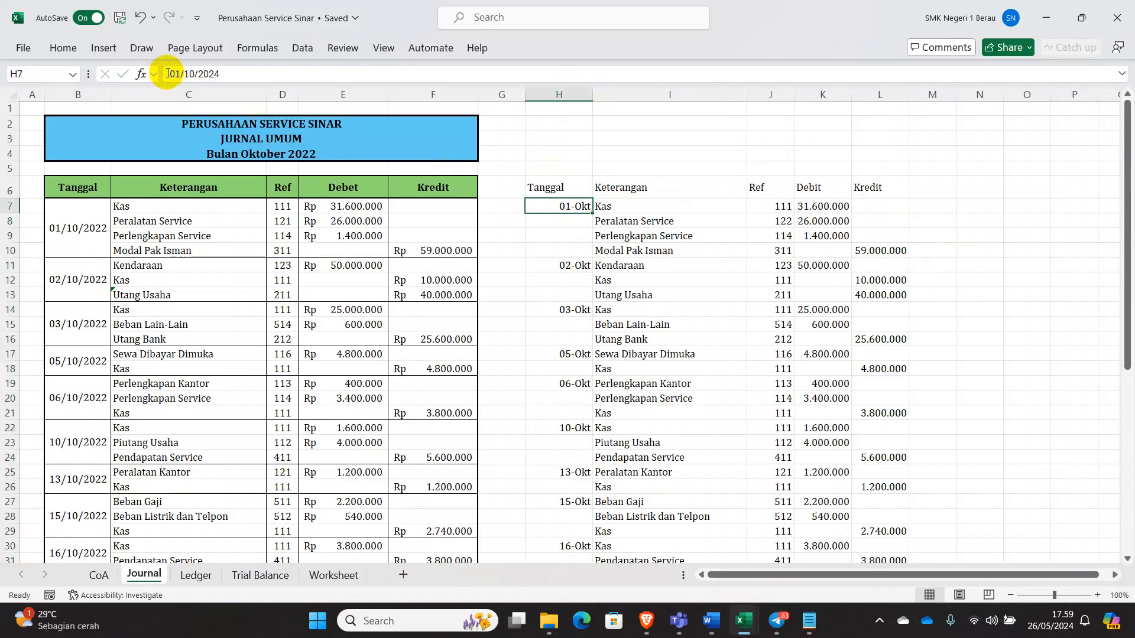
Compare the pasted table's column headings in row 6 with those of the existing Jurnal Umum.
left_click(545, 186)
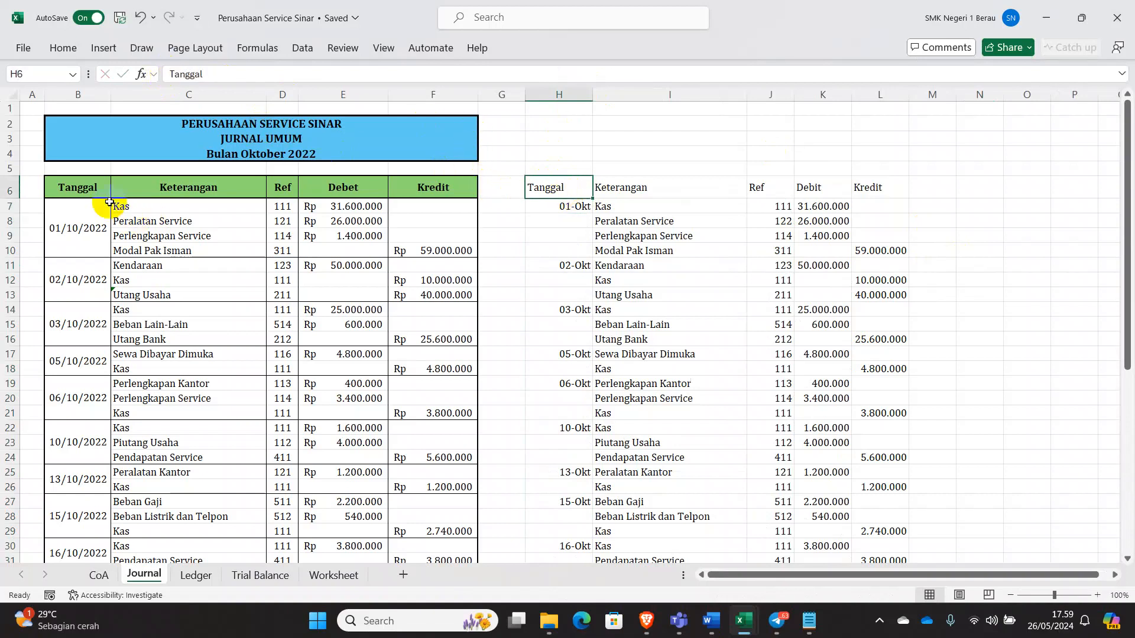
left_click(77, 185)
left_click(634, 182)
left_click(213, 180)
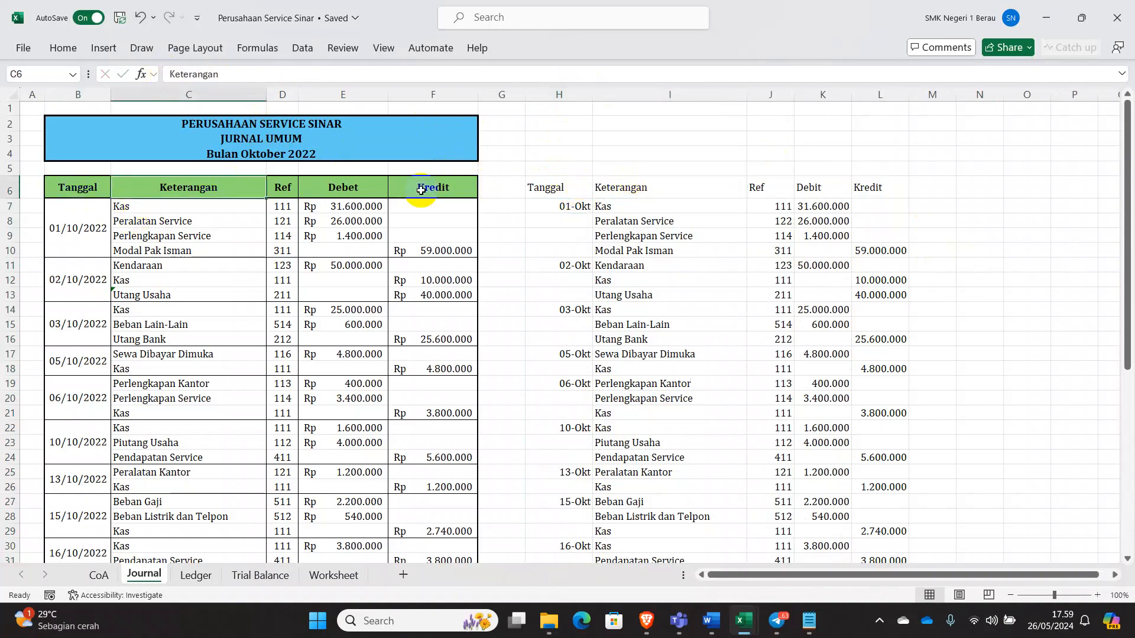
left_click(774, 188)
left_click(284, 186)
left_click(818, 185)
left_click(364, 176)
left_click(603, 187)
left_click(842, 191)
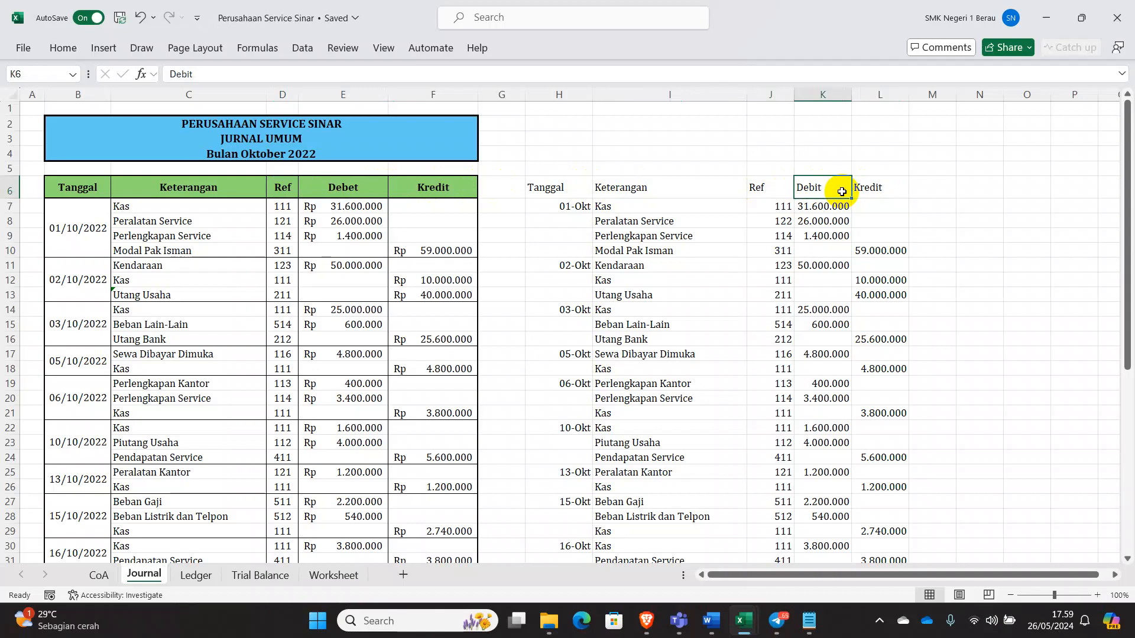
Compare the 01 Okt entry in both journals and fill its pasted rows, H7:L10, with light green.
left_click_drag(134, 209, 436, 254)
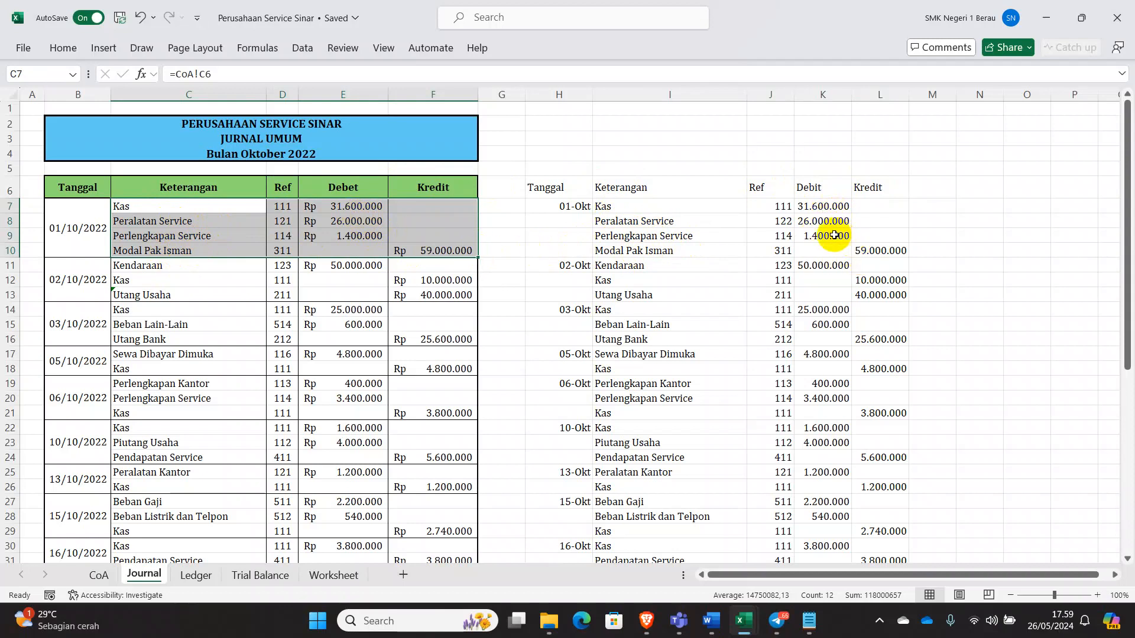
left_click(703, 220)
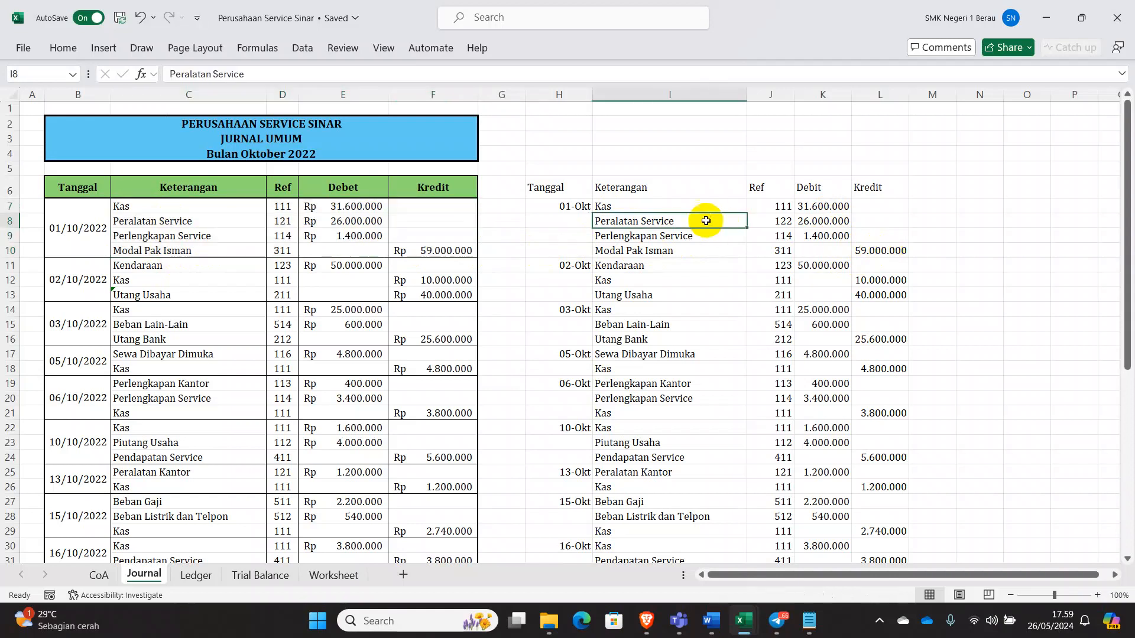
left_click_drag(559, 206, 874, 253)
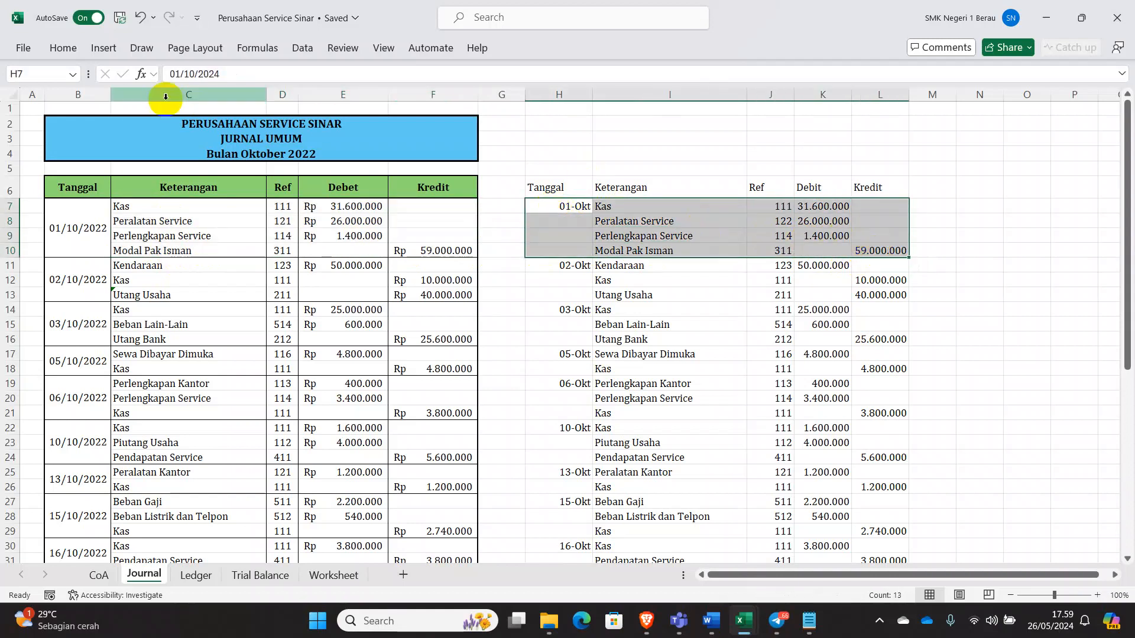
left_click(66, 48)
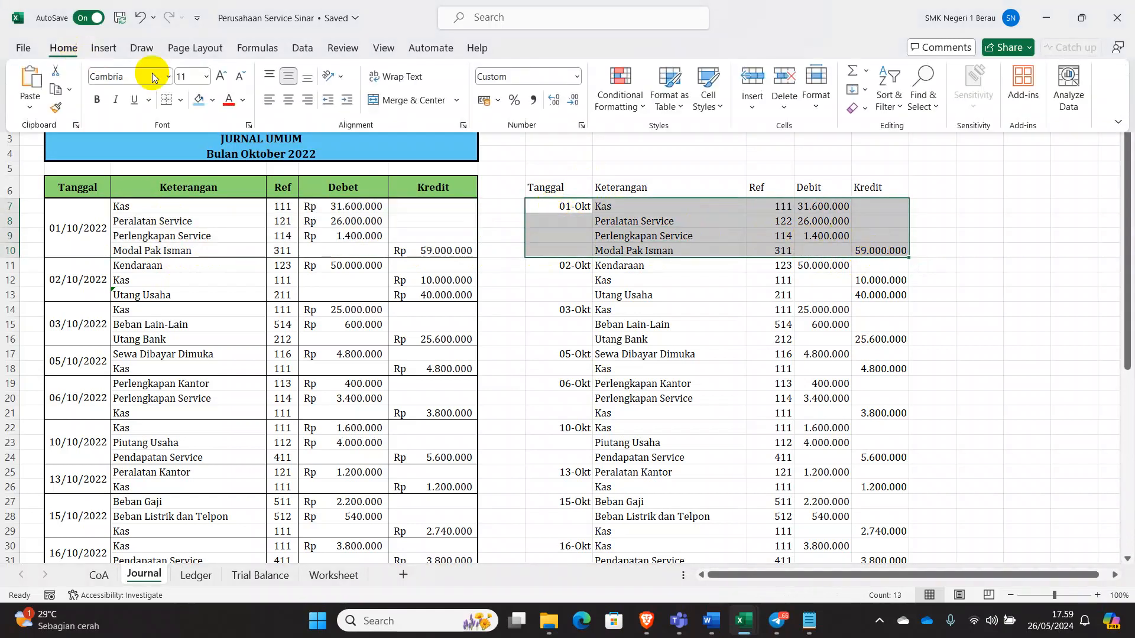
left_click(212, 100)
left_click(304, 196)
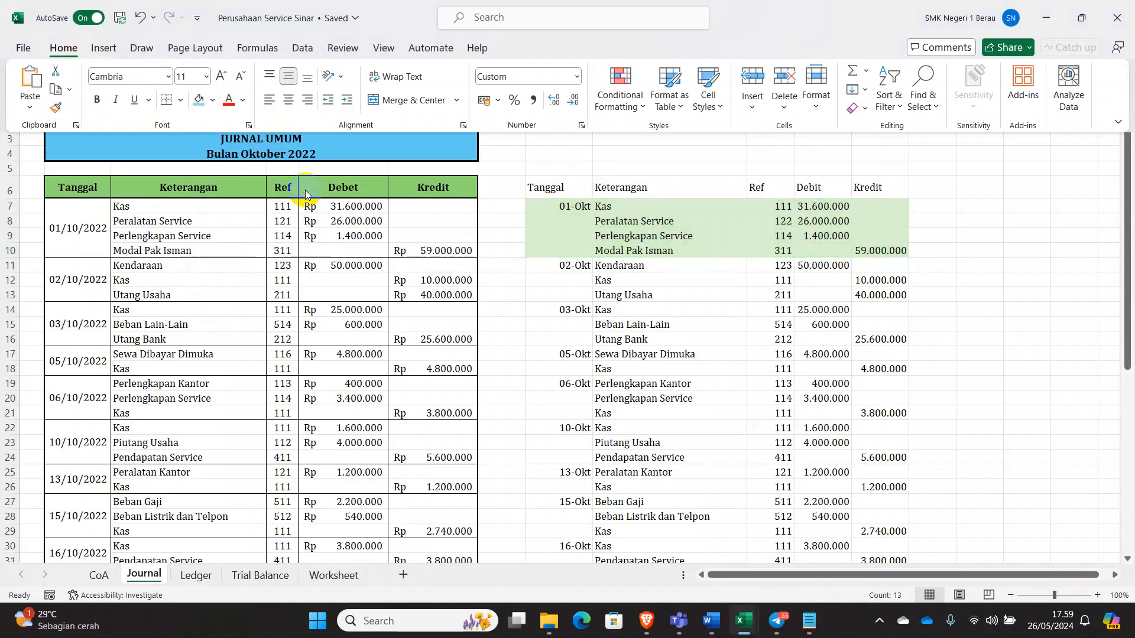
Check the accounts and amounts of the pasted 02 Okt entry and fill H11:L13 with the same light green.
left_click(679, 324)
left_click(645, 265)
left_click(641, 280)
left_click(640, 294)
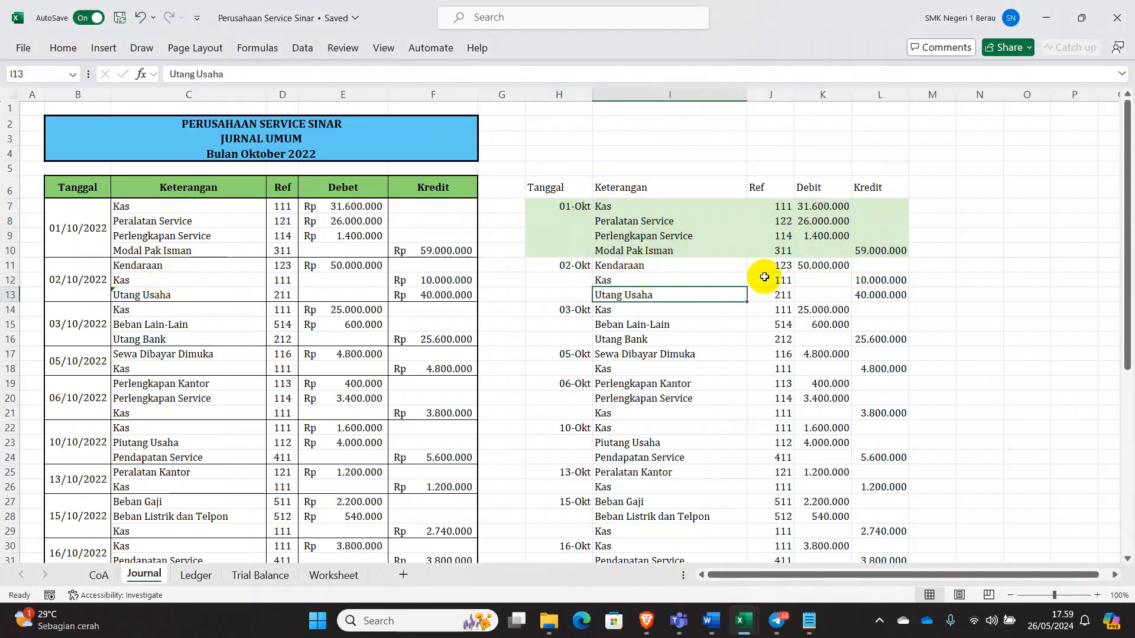
left_click(820, 265)
left_click(875, 280)
left_click(862, 295)
left_click_drag(576, 265, 861, 295)
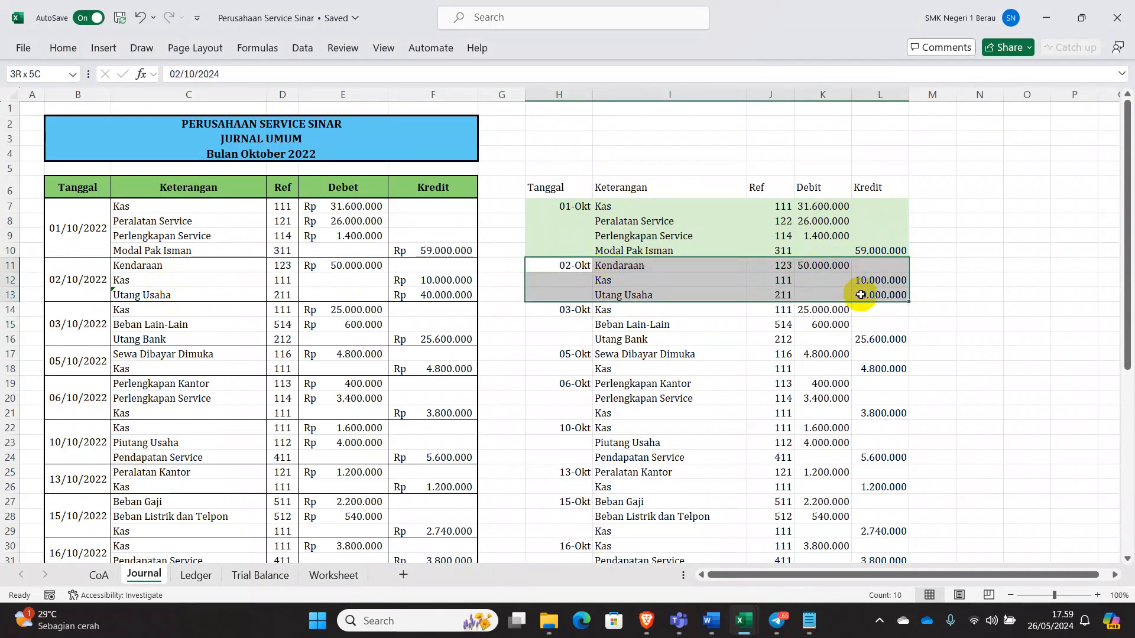
left_click(61, 46)
left_click(198, 101)
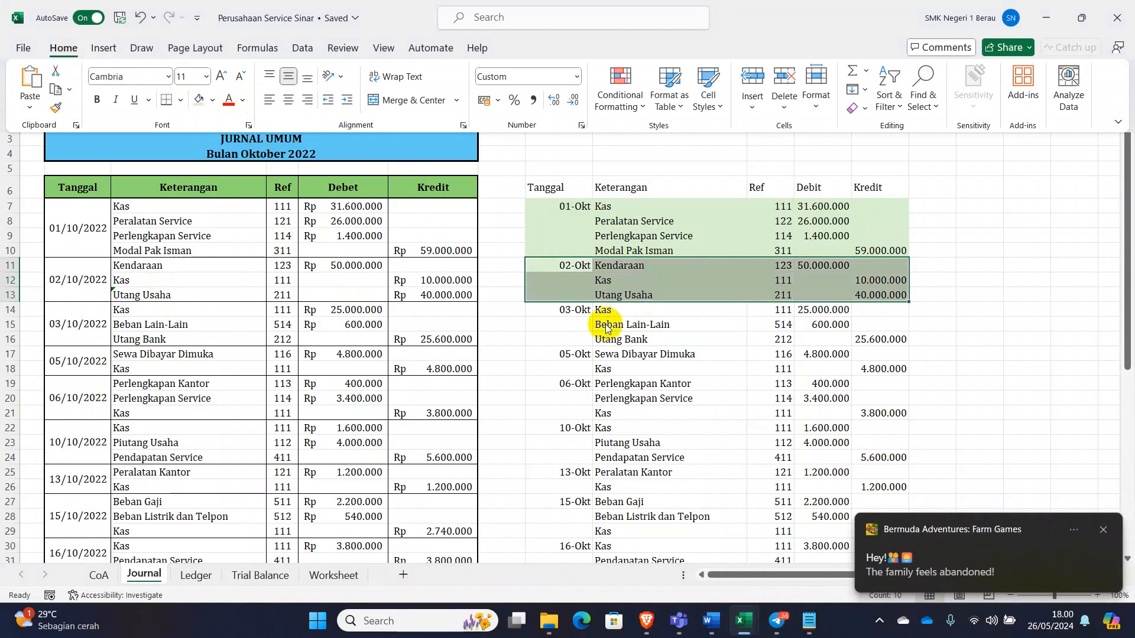
left_click(781, 369)
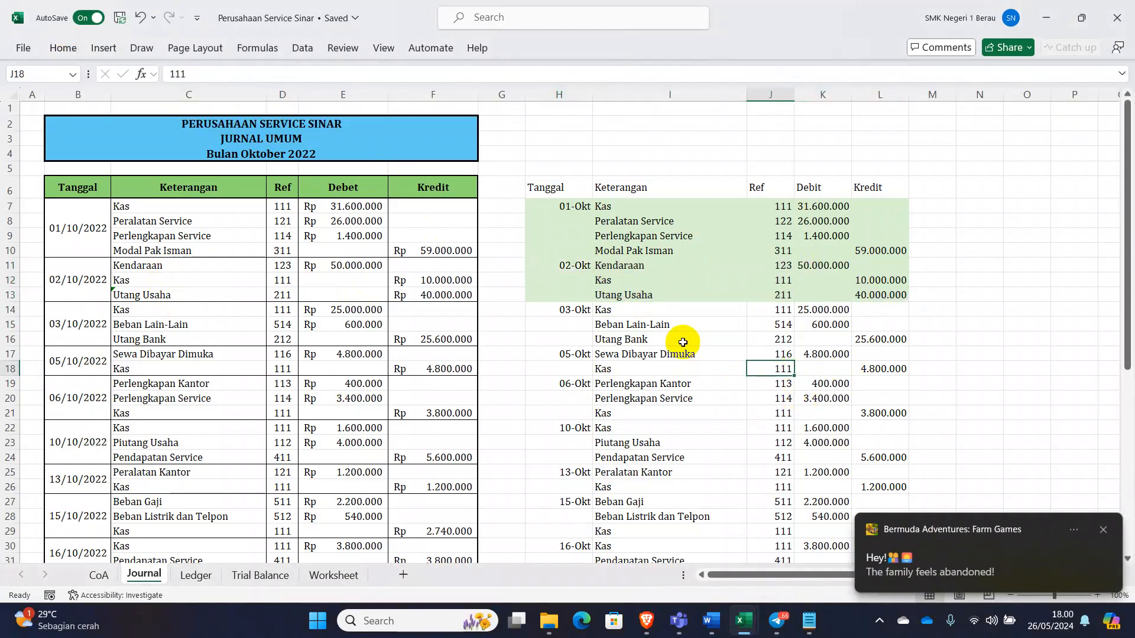
Compare the 03 Okt accounts in both journals and fill the pasted cells I14:L16 with light green.
scroll(679, 338, "down", 2)
left_click(152, 228)
left_click(152, 244)
left_click(167, 257)
left_click(649, 273)
left_click(622, 229)
left_click(623, 243)
left_click(631, 259)
left_click_drag(622, 232, 878, 261)
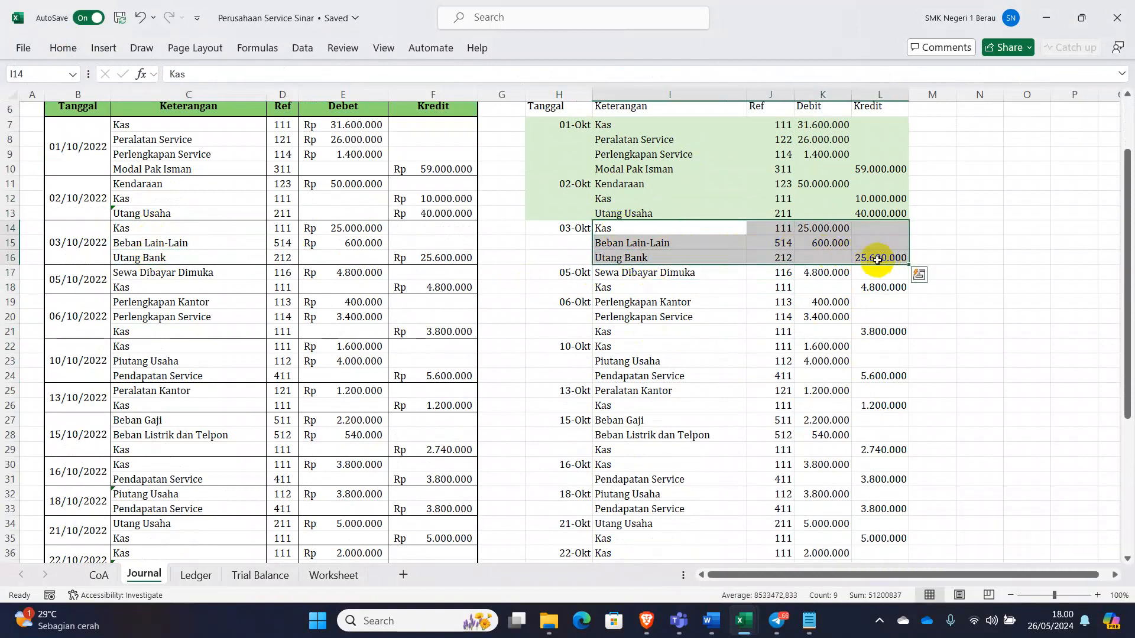
left_click(69, 52)
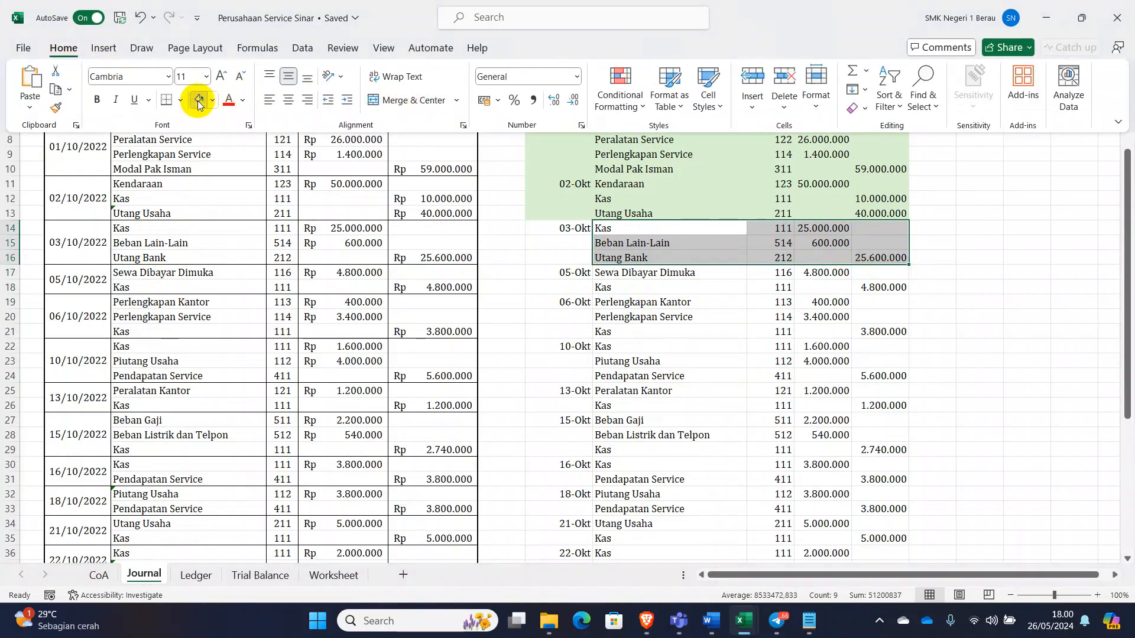
left_click(197, 100)
left_click(670, 330)
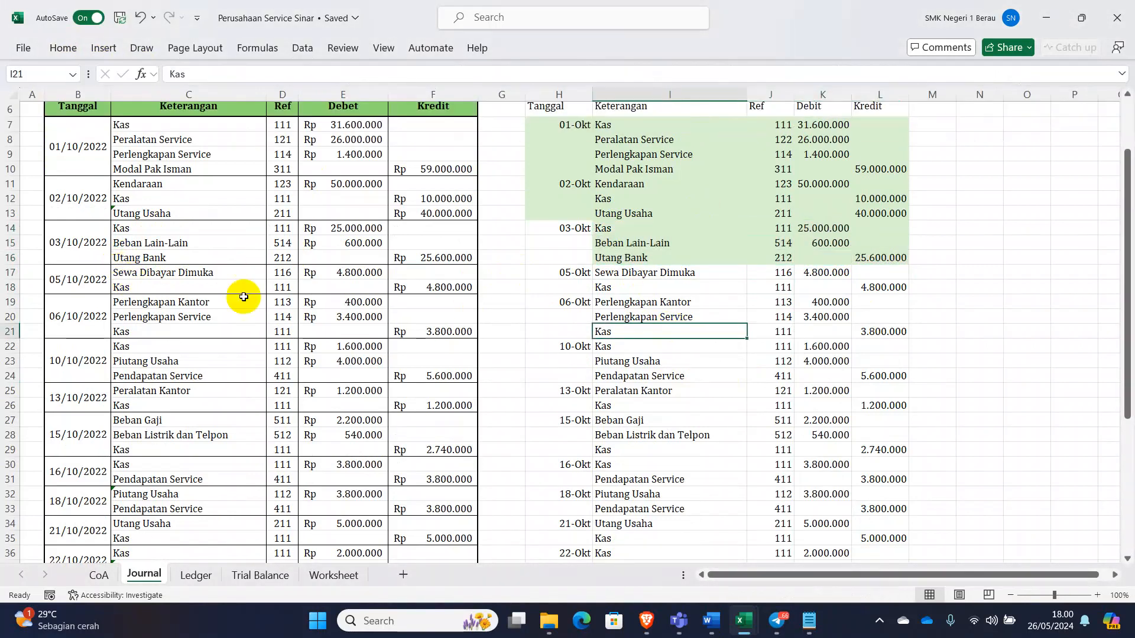
Compare the 05 Okt and 06 Okt entries in both journals and fill the pasted cells H14:L21 with light green.
left_click_drag(630, 272, 881, 293)
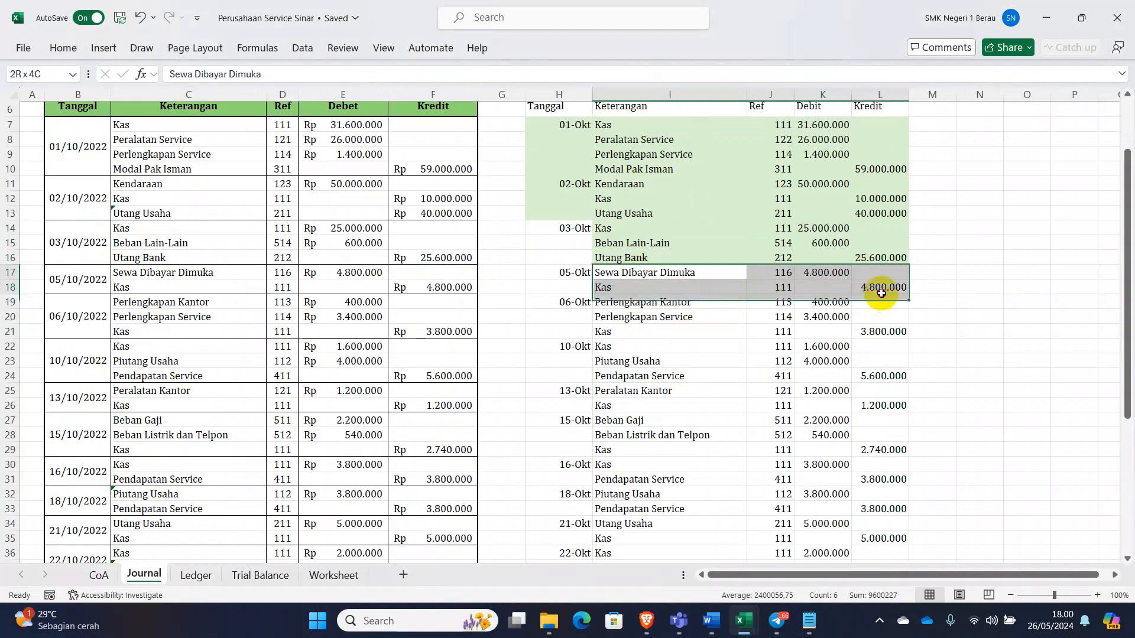
left_click(204, 302)
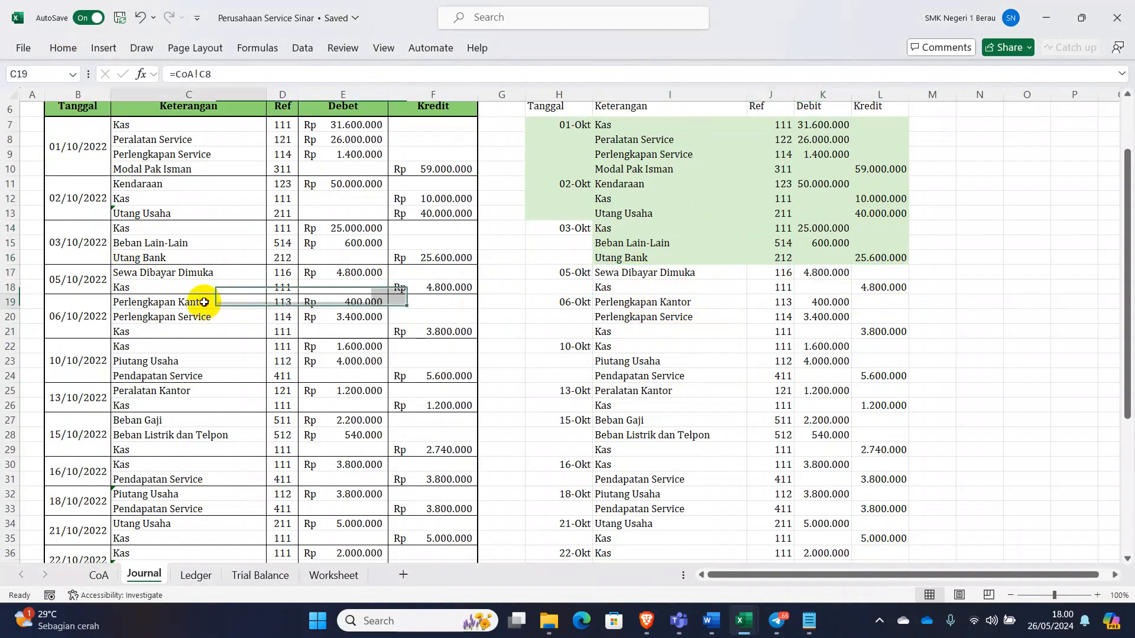
left_click(204, 315)
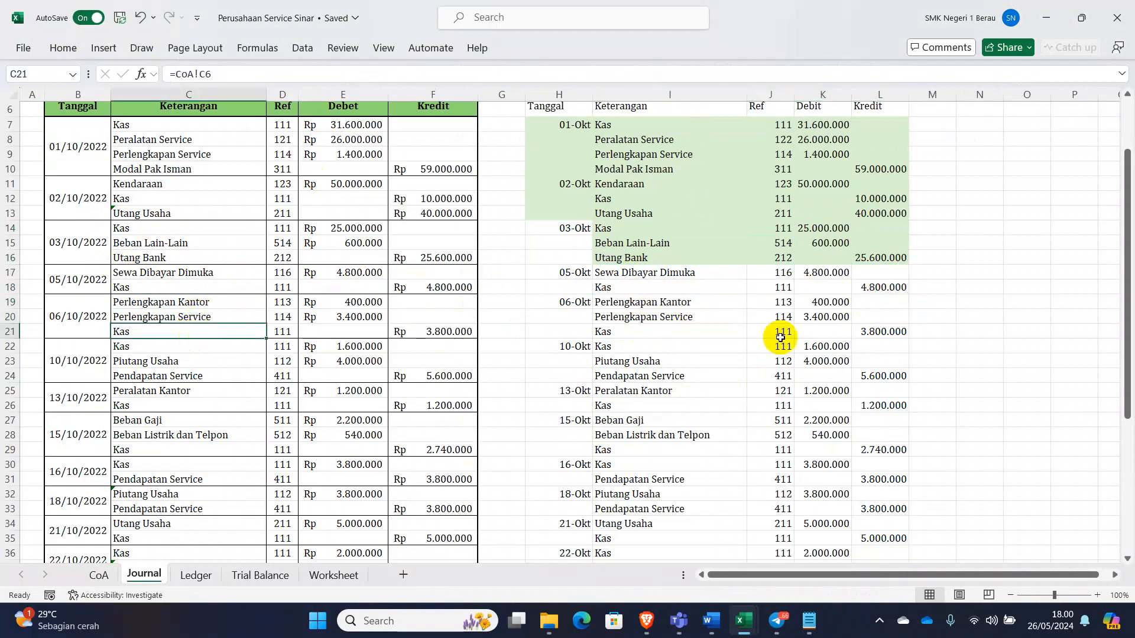
left_click(825, 317)
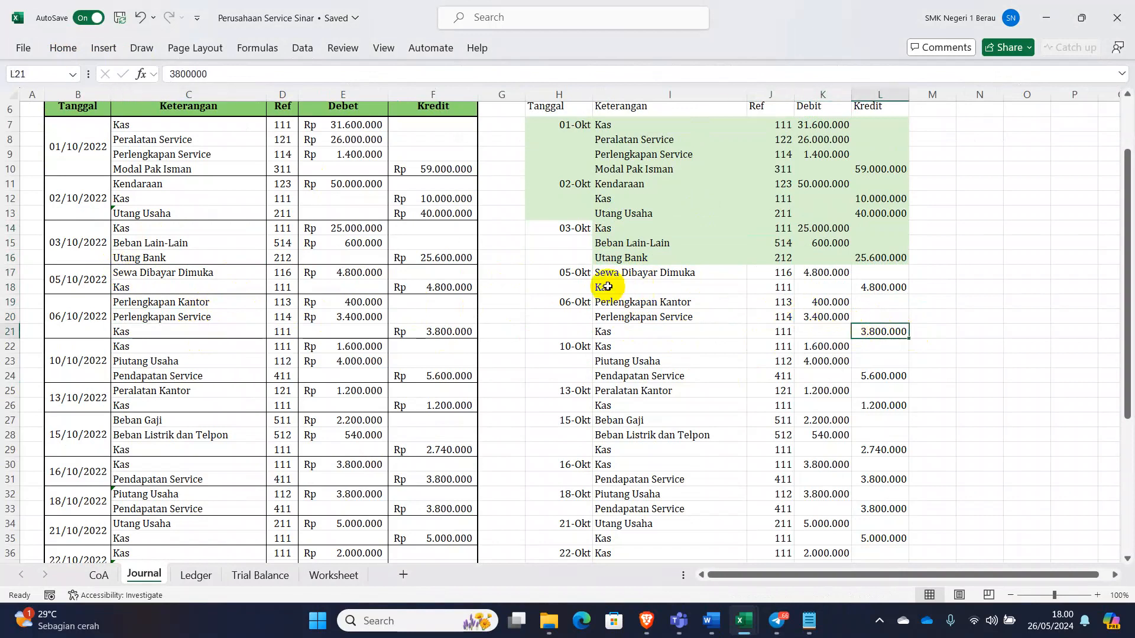
left_click_drag(544, 232, 872, 327)
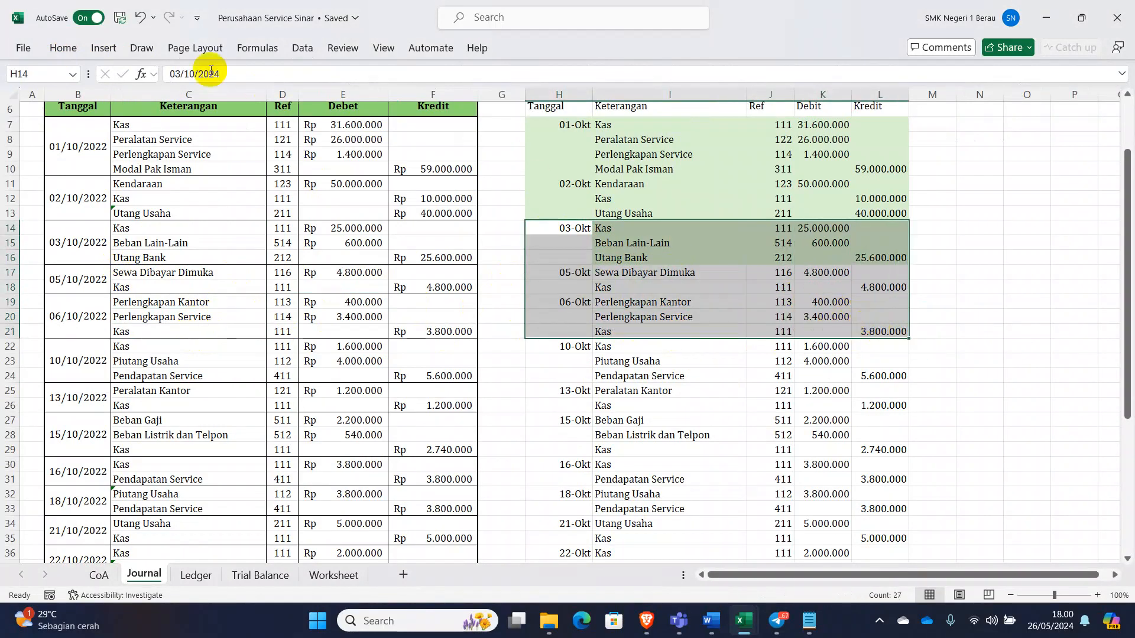
left_click(63, 47)
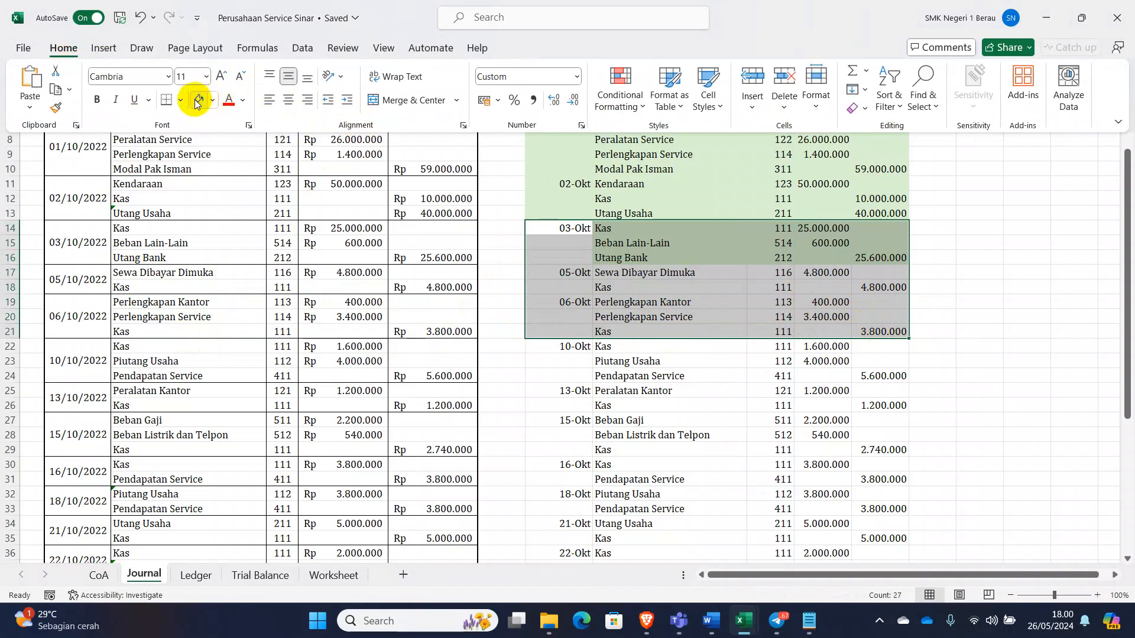
left_click(198, 102)
Check the accounts and amounts of the pasted 10 Okt and 13 Okt entries against the existing journal.
scroll(728, 374, "down", 1)
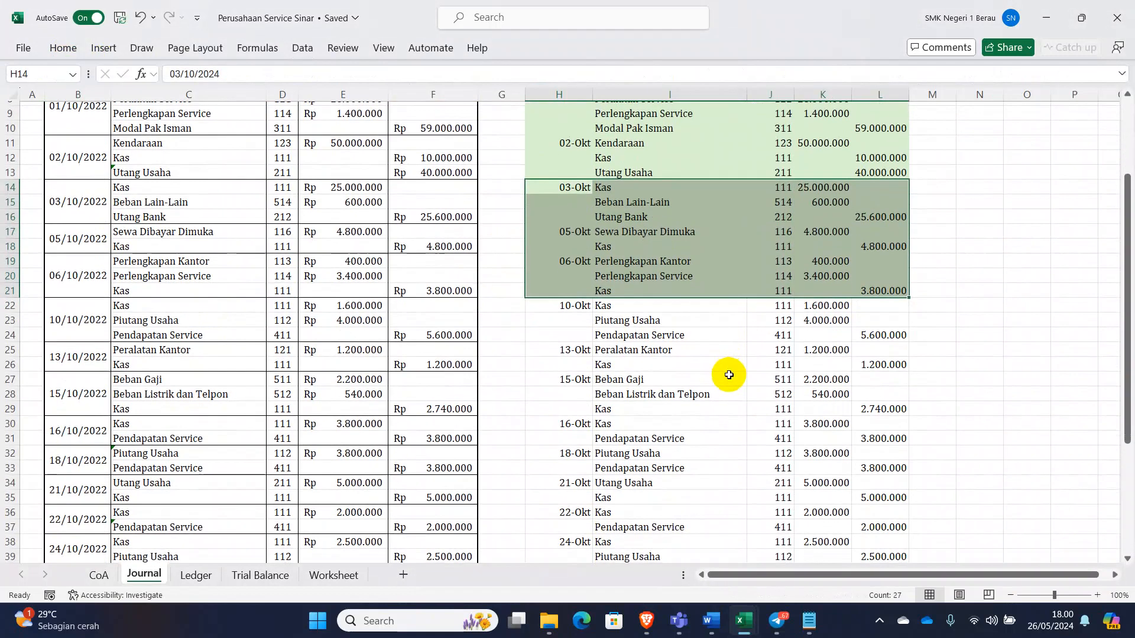
scroll(729, 374, "down", 2)
left_click(155, 238)
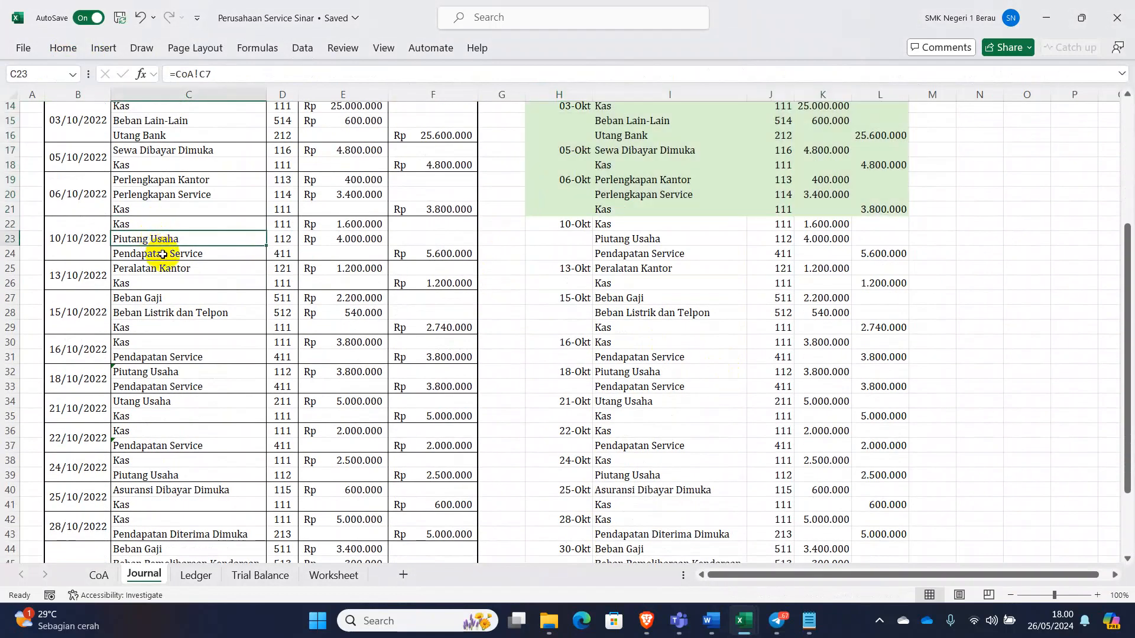
left_click(627, 239)
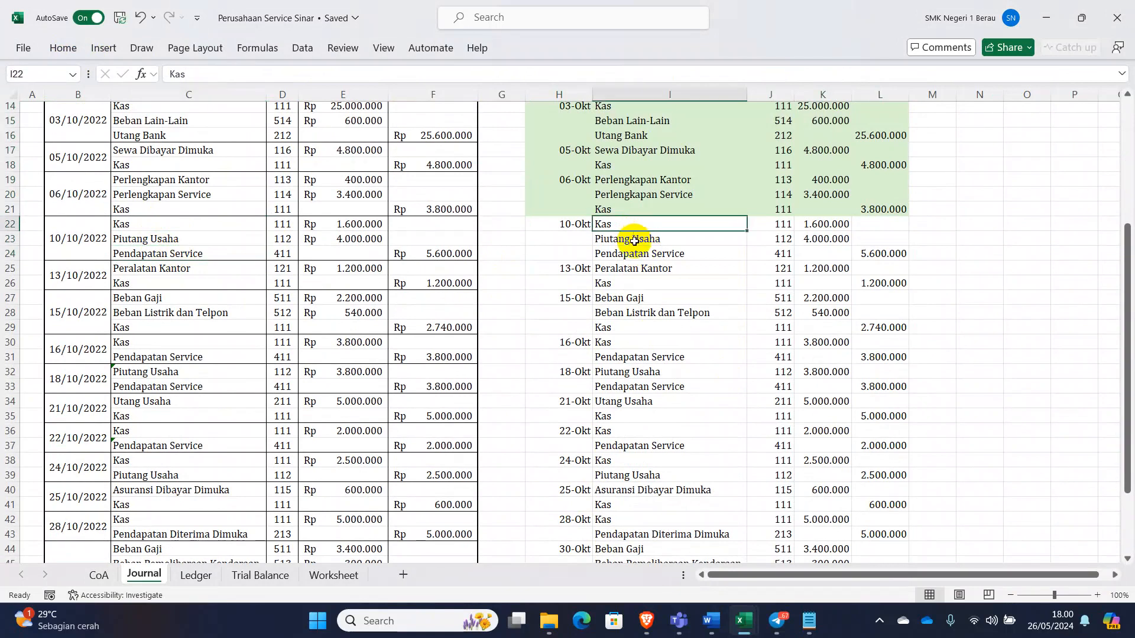
left_click(637, 256)
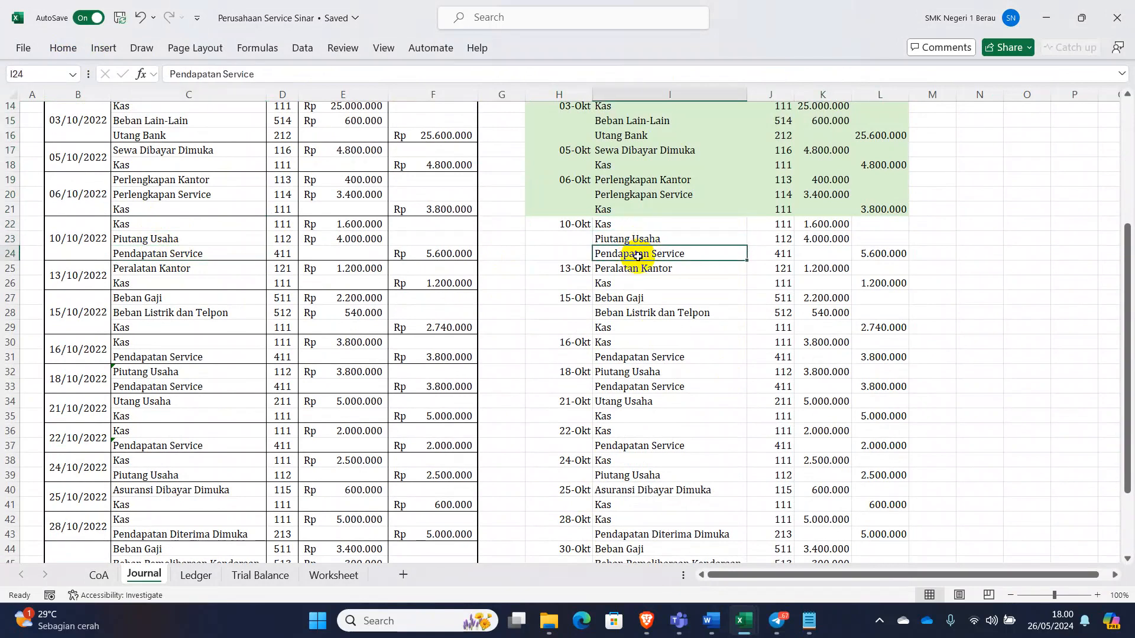
left_click(821, 225)
left_click(887, 256)
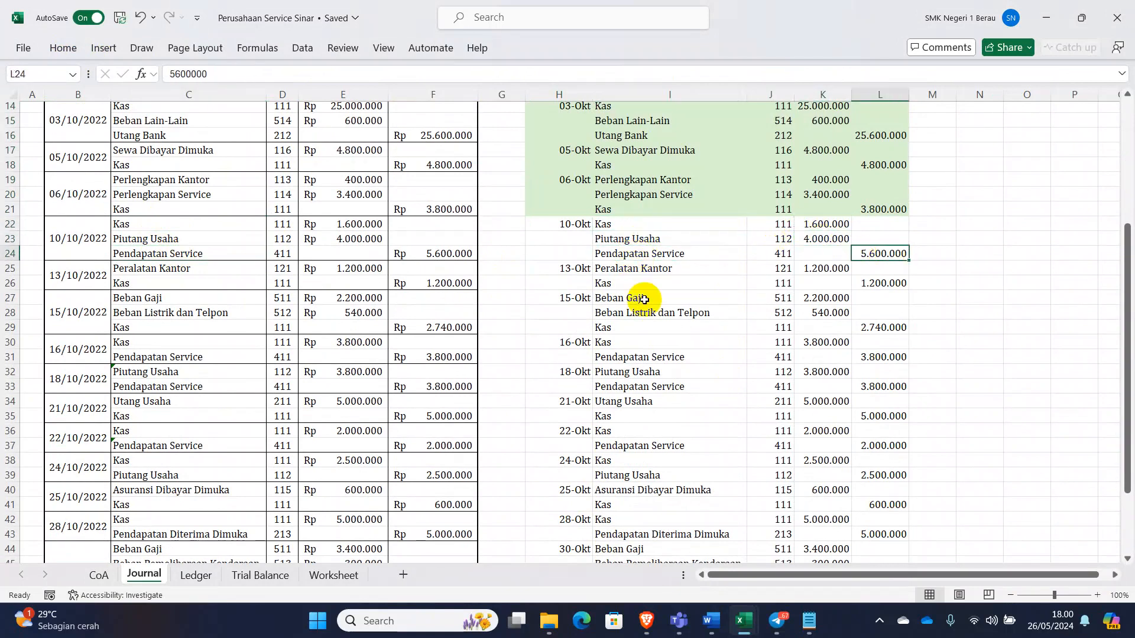
left_click(178, 279)
left_click(657, 273)
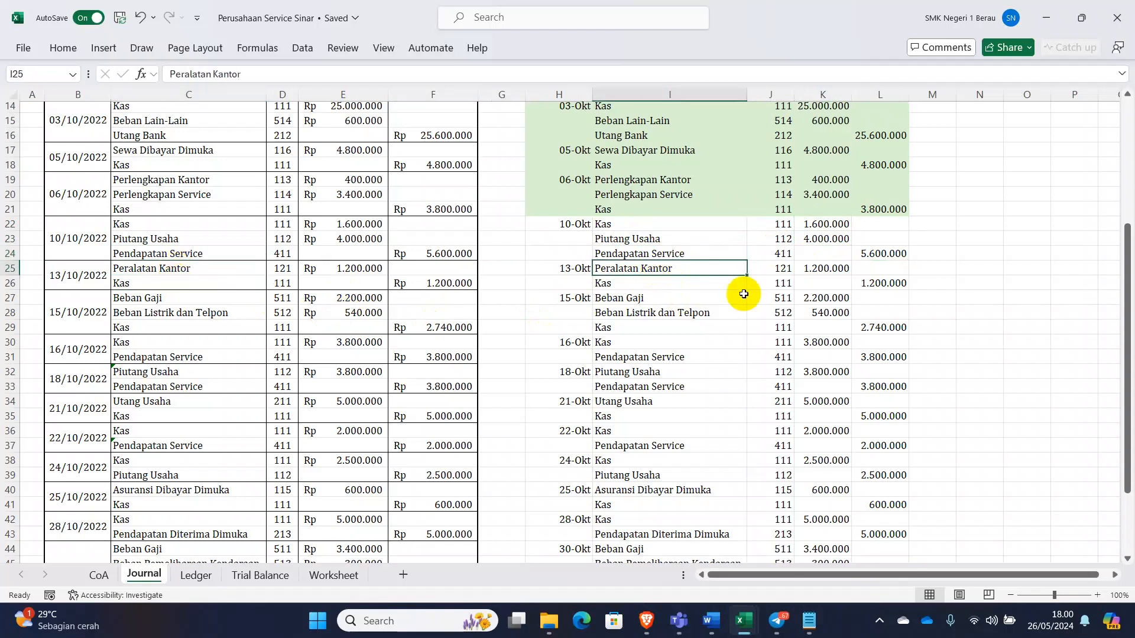
left_click(881, 287)
left_click(822, 278)
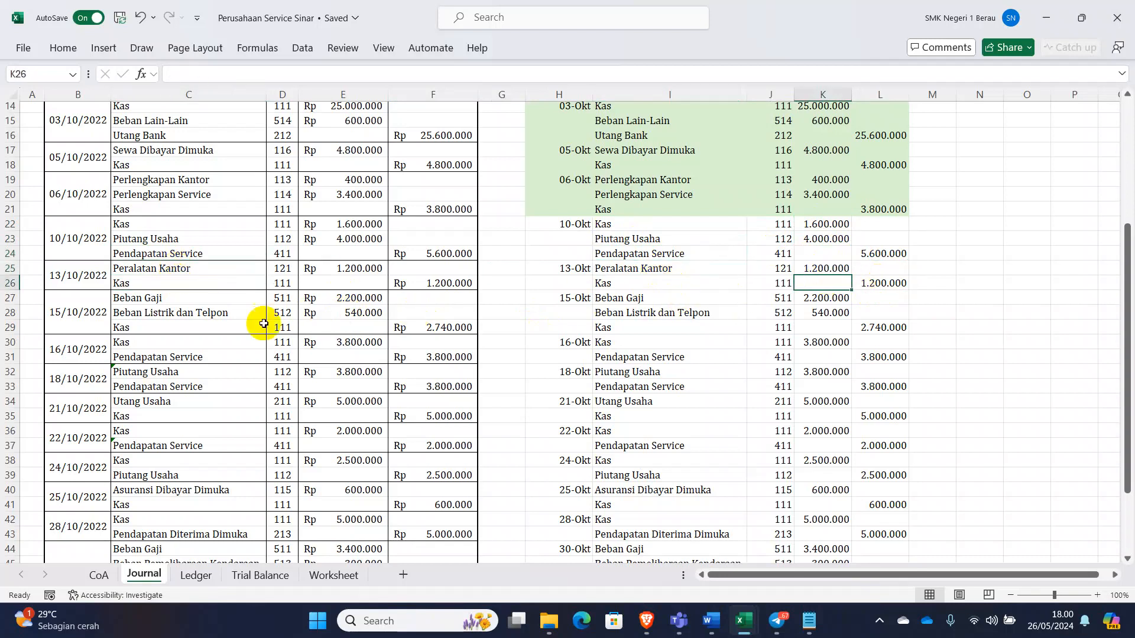
Compare the 15 Okt accounts and amounts in both journals and fill the pasted rows H22:L29 with light green.
left_click(177, 301)
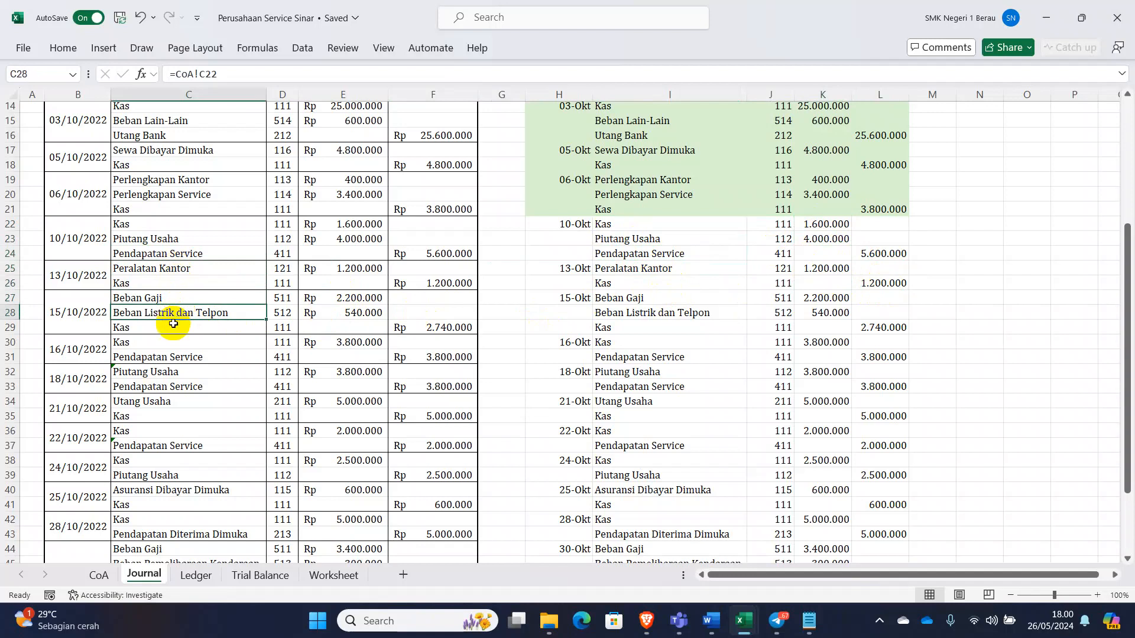
left_click(644, 302)
left_click(645, 313)
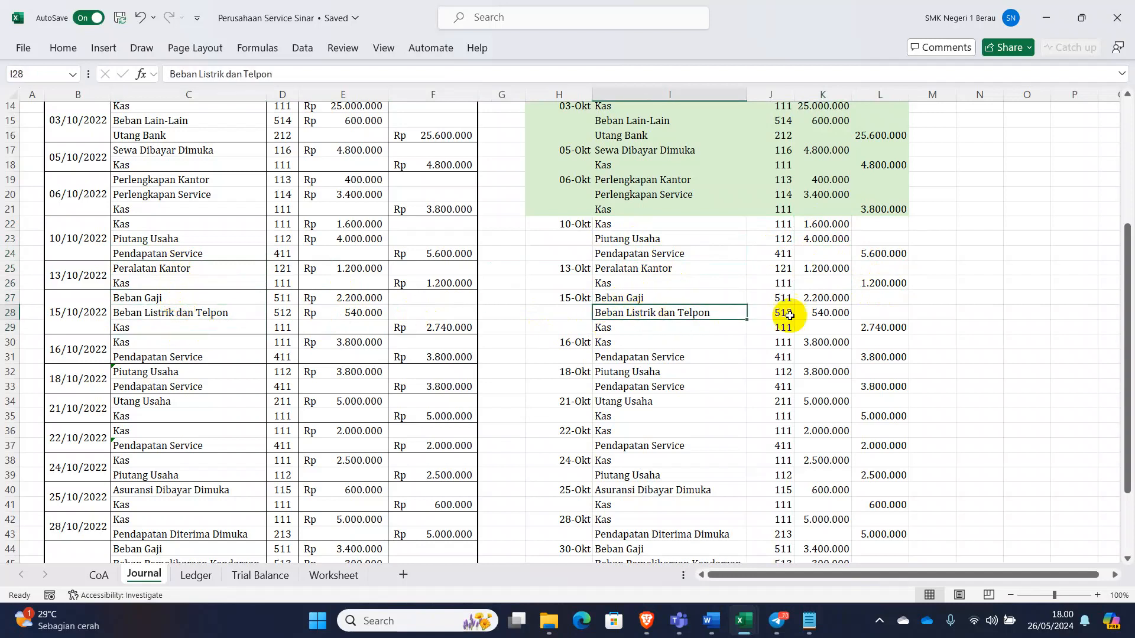
left_click(825, 297)
left_click(846, 311)
left_click(867, 326)
left_click_drag(570, 223, 866, 325)
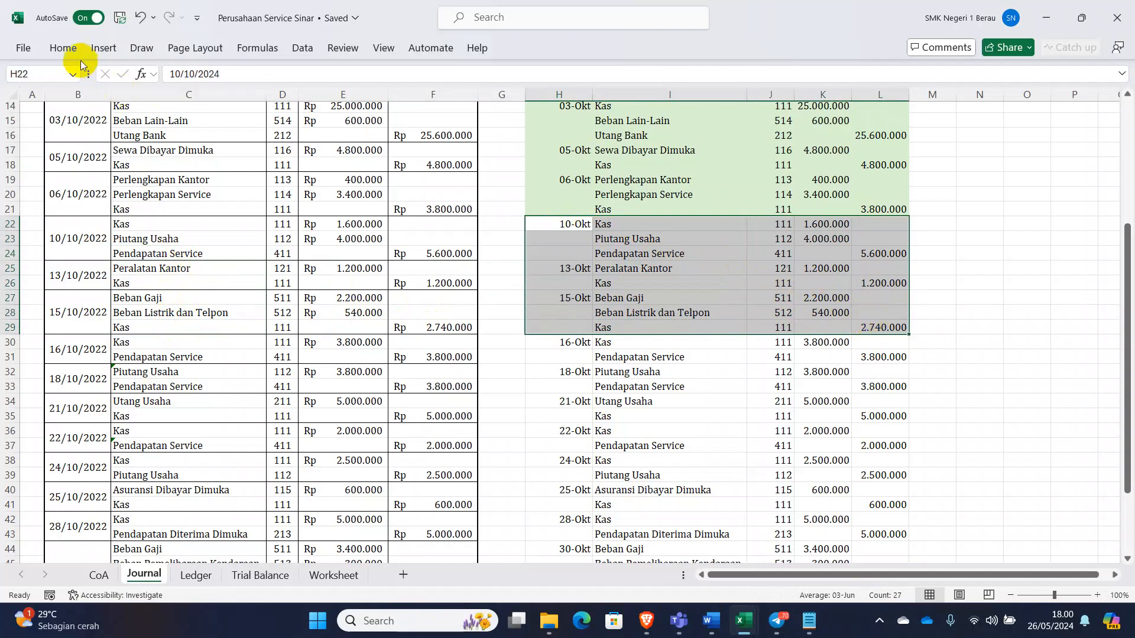
left_click(63, 47)
left_click(198, 101)
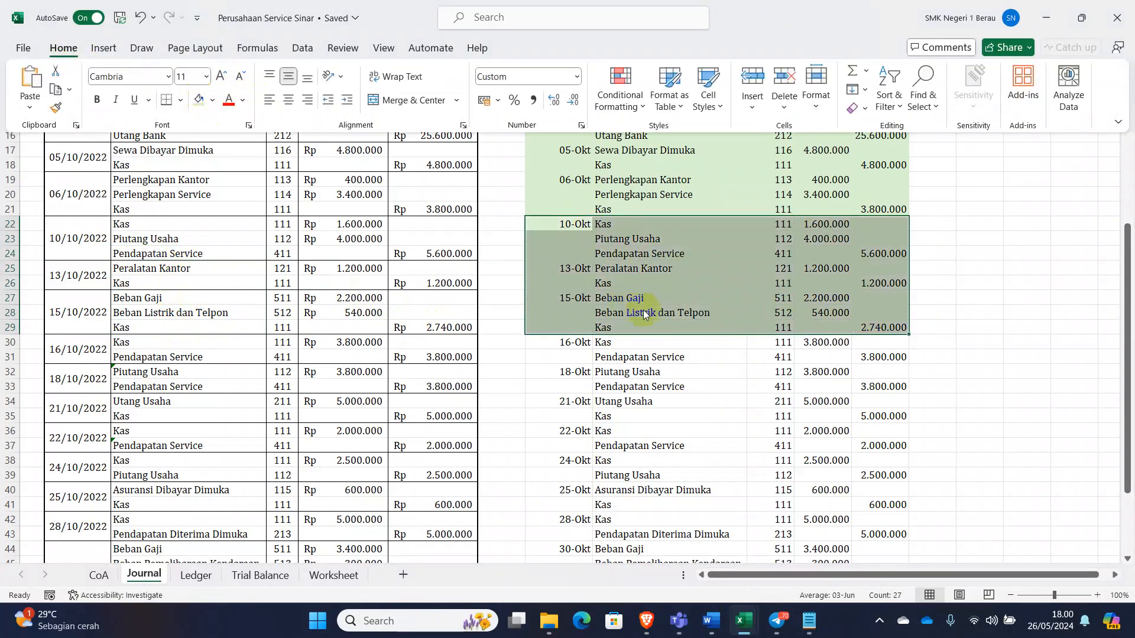
Compare the accounts and amounts of the 16 Okt and 18 Okt entries in both journals.
scroll(693, 299, "down", 2)
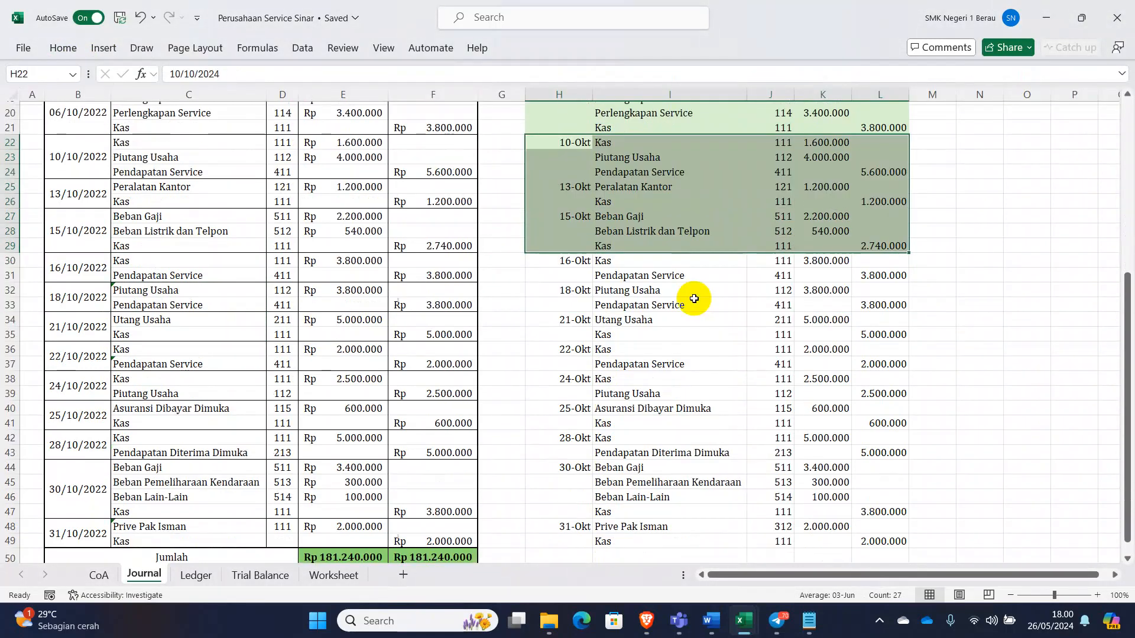
scroll(694, 299, "down", 2)
left_click(656, 283)
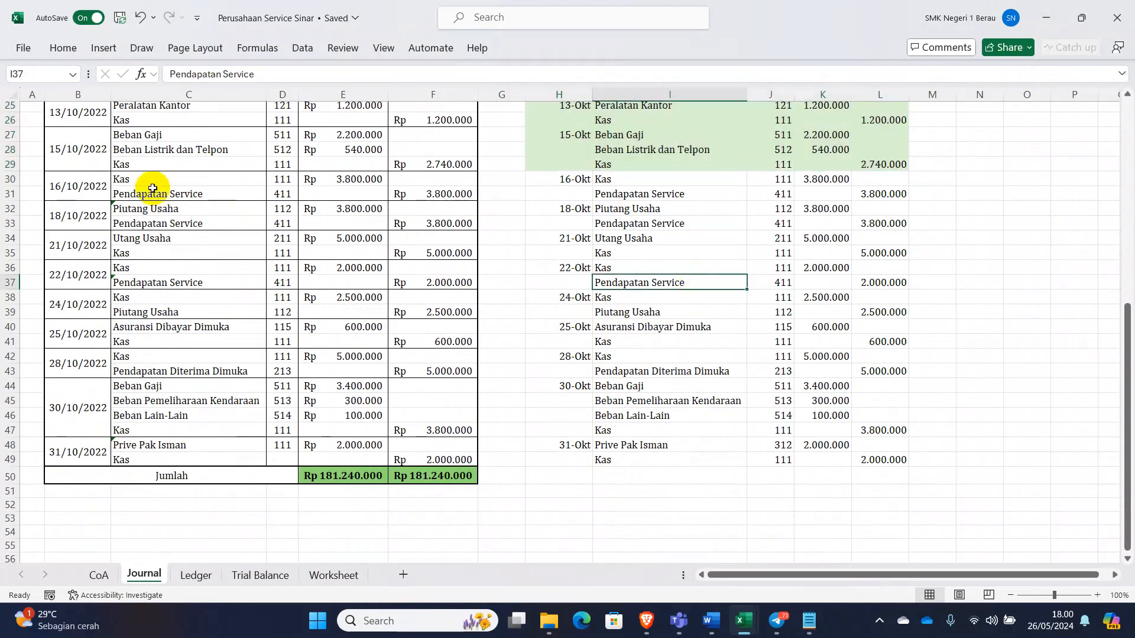
left_click(600, 193)
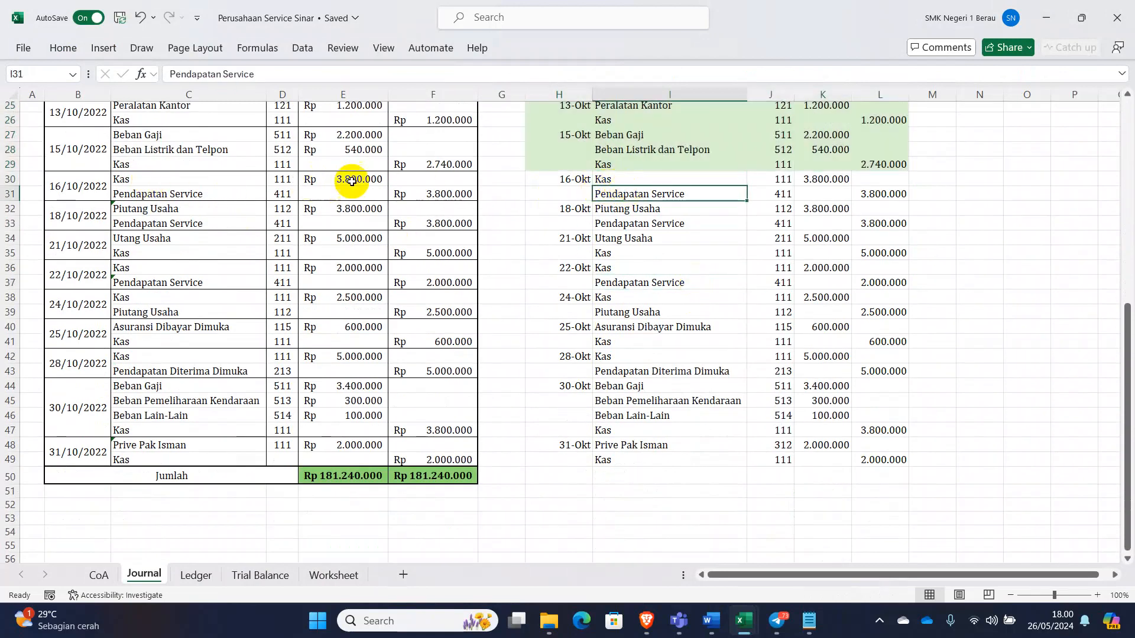
left_click(432, 190)
left_click(641, 223)
left_click(203, 214)
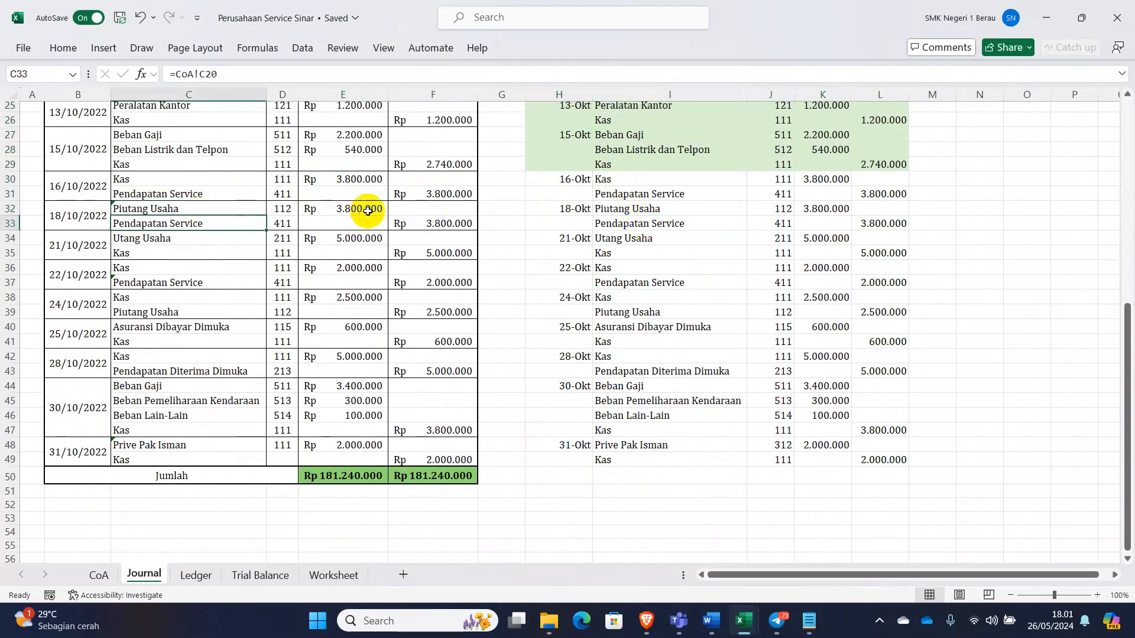
left_click(368, 211)
left_click(456, 223)
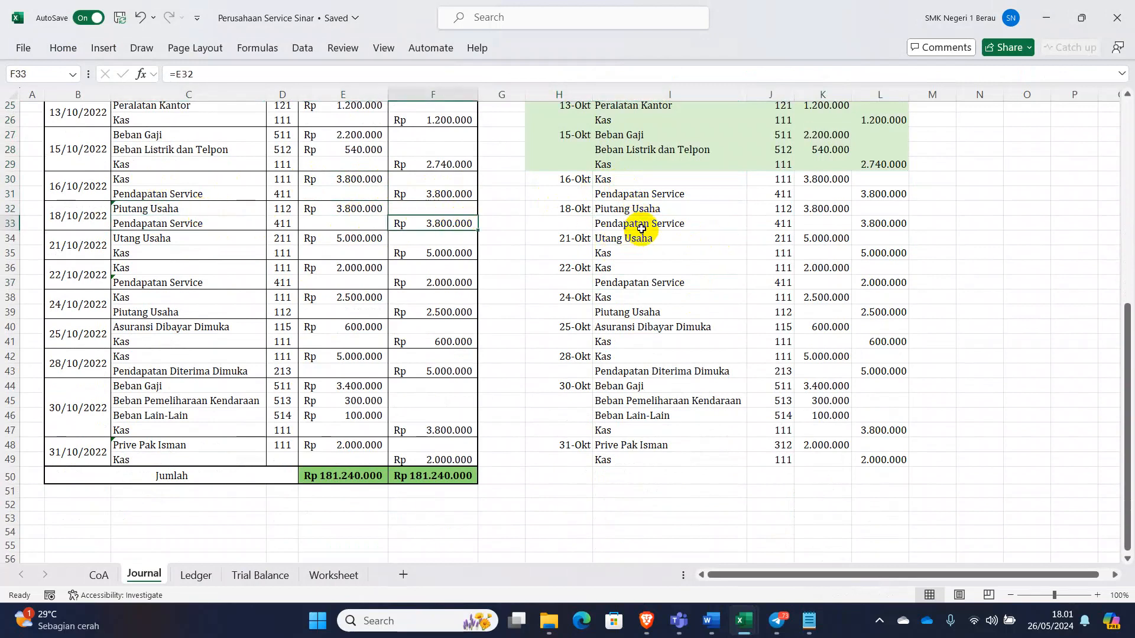
Fill the pasted 16 Okt and 18 Okt entries, H30:L33, with the same light green.
left_click_drag(566, 181, 874, 220)
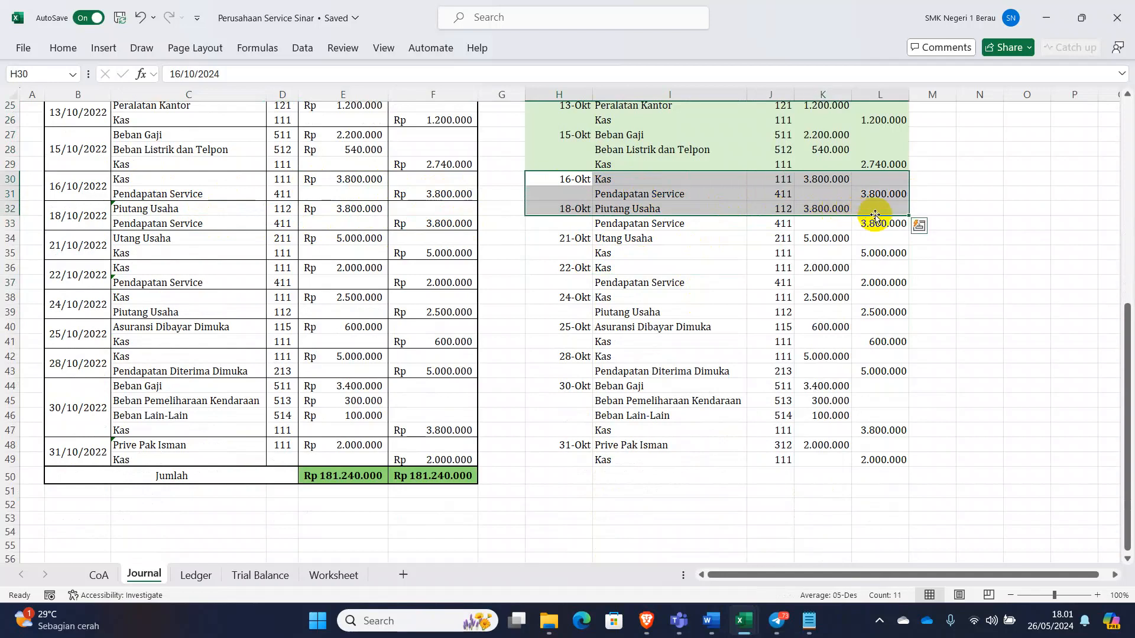
left_click(727, 249)
left_click_drag(563, 180, 861, 222)
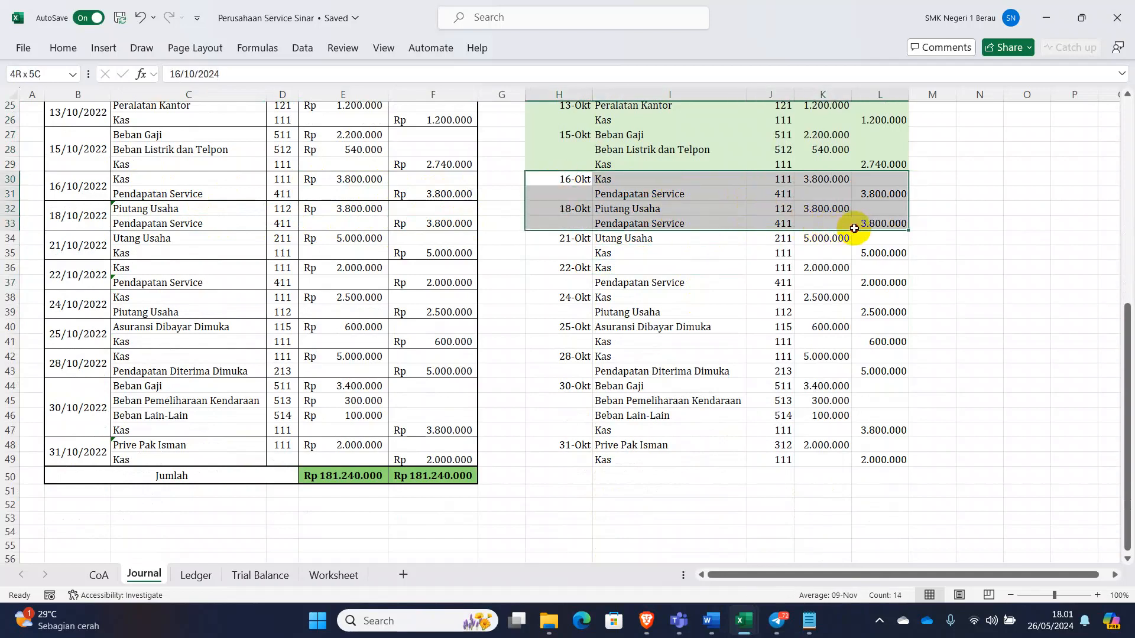
left_click(64, 47)
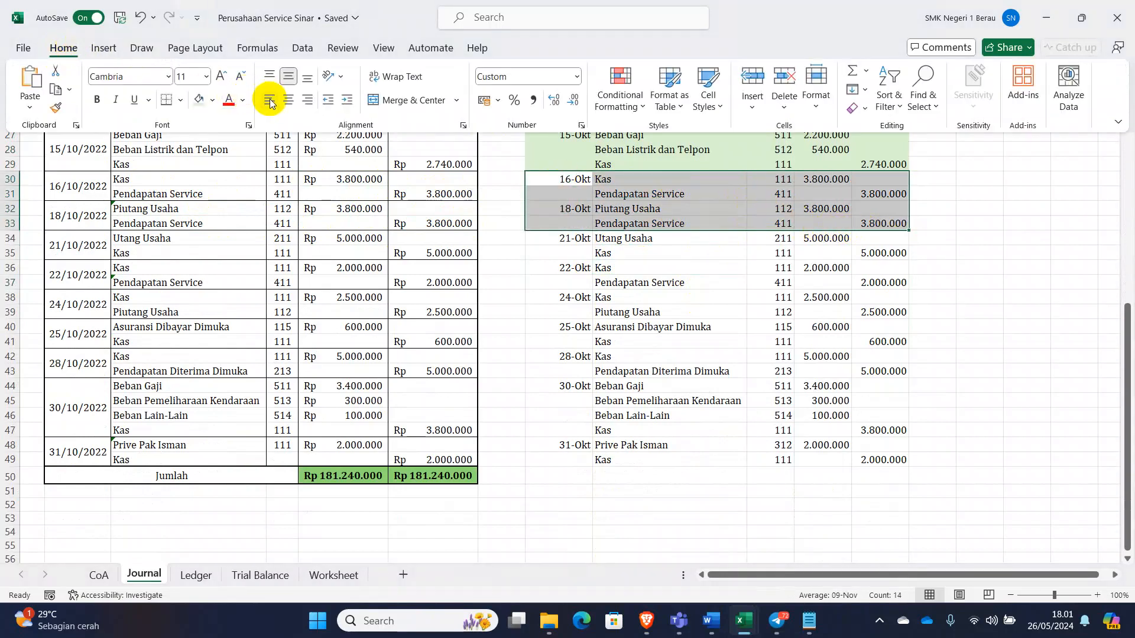
left_click(386, 213)
Check the pasted 21 Okt and 22 Okt entries against the existing journal and fill H34:L37 with light green.
left_click(619, 303)
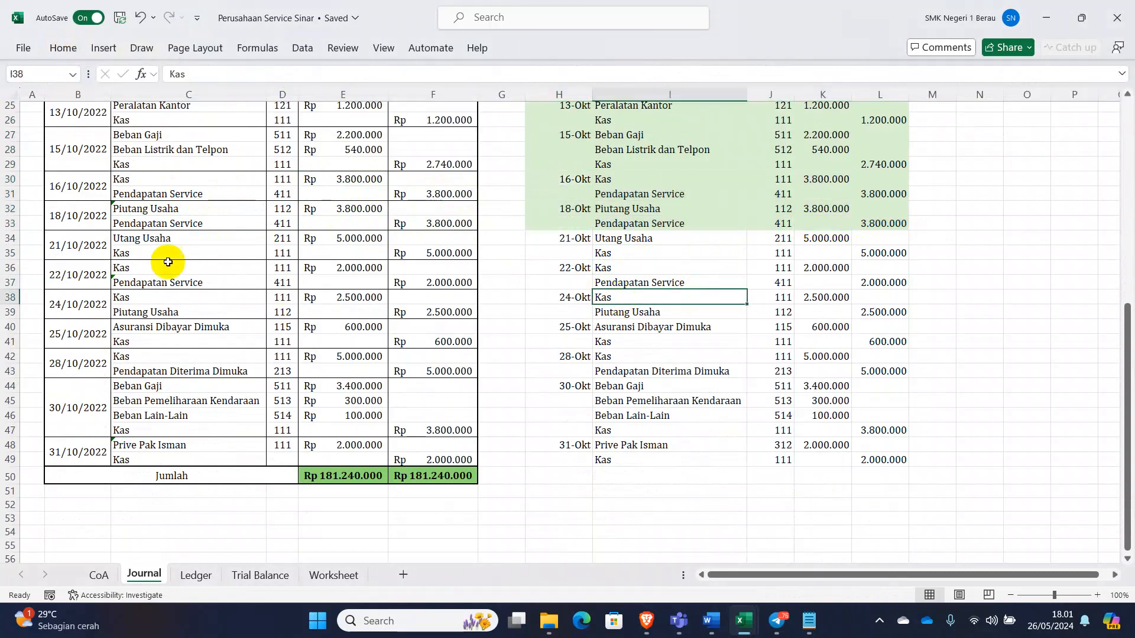
left_click(630, 237)
left_click(875, 253)
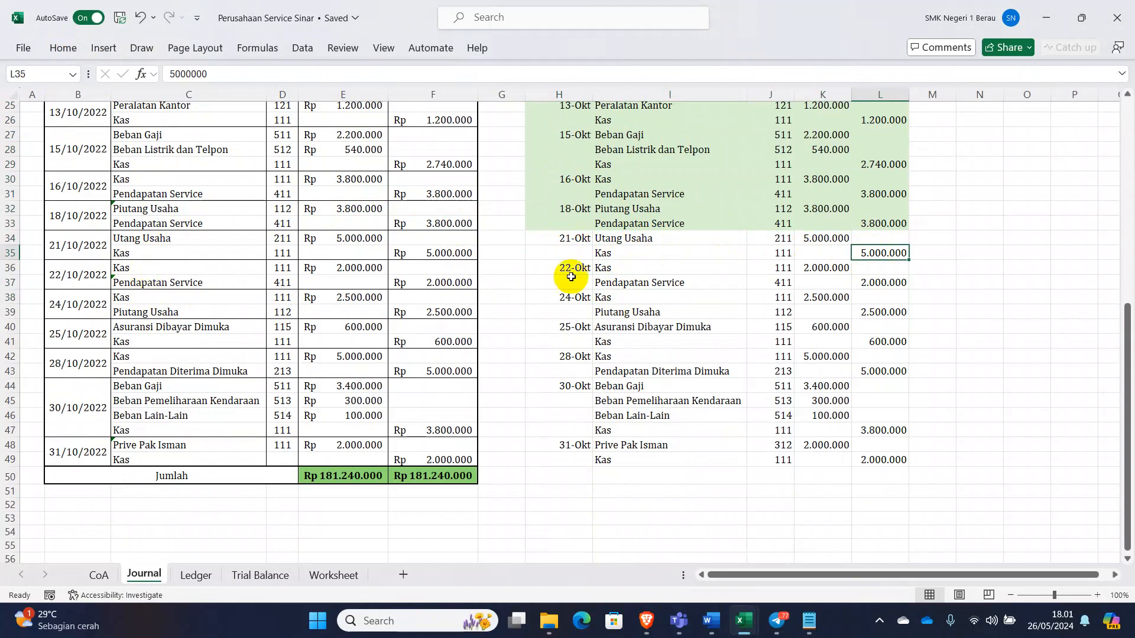
left_click(603, 266)
left_click(646, 283)
left_click(871, 283)
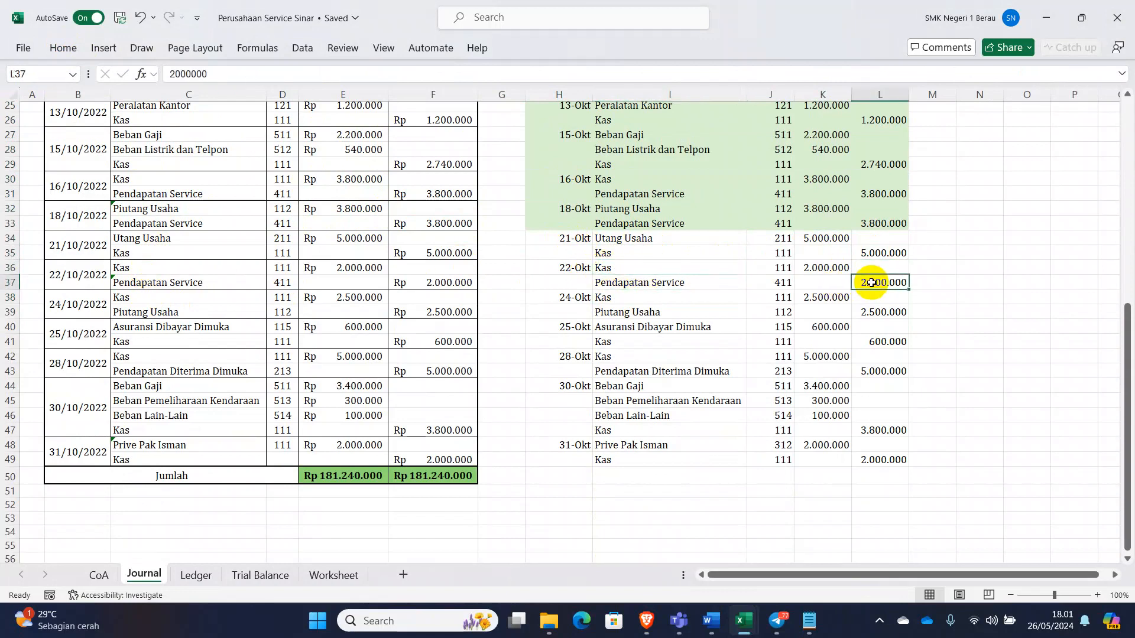
left_click_drag(567, 238, 874, 282)
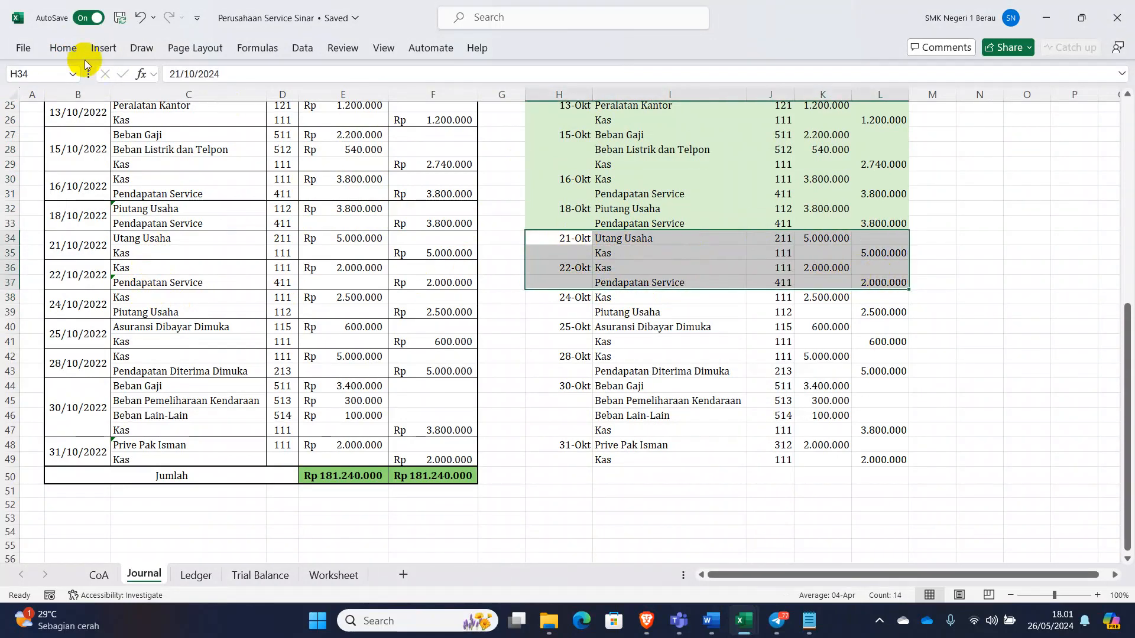
left_click(64, 47)
left_click(198, 102)
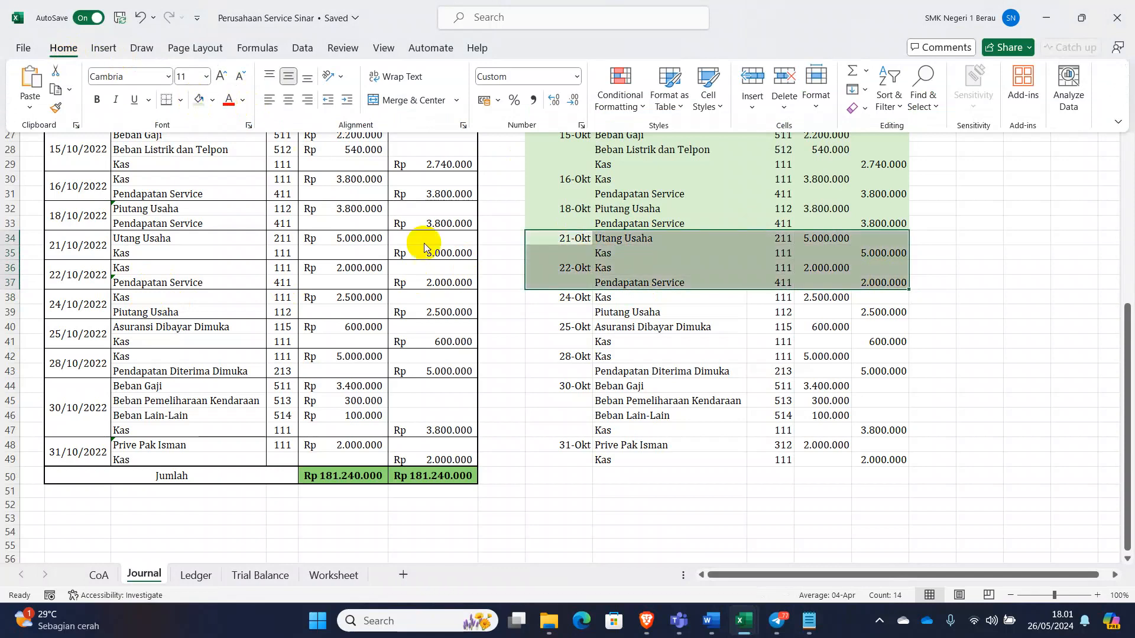
Compare the 24 Okt entry in both journals and fill its pasted rows, H38:L39, with light green.
left_click(140, 297)
left_click_drag(567, 297, 902, 318)
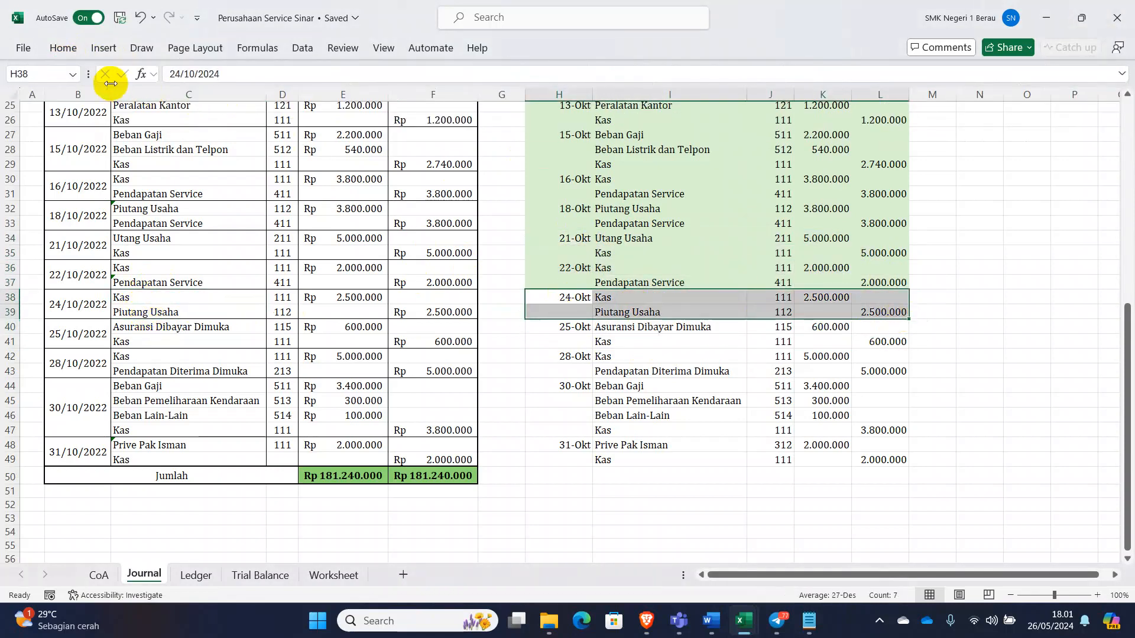
left_click(63, 47)
left_click(206, 102)
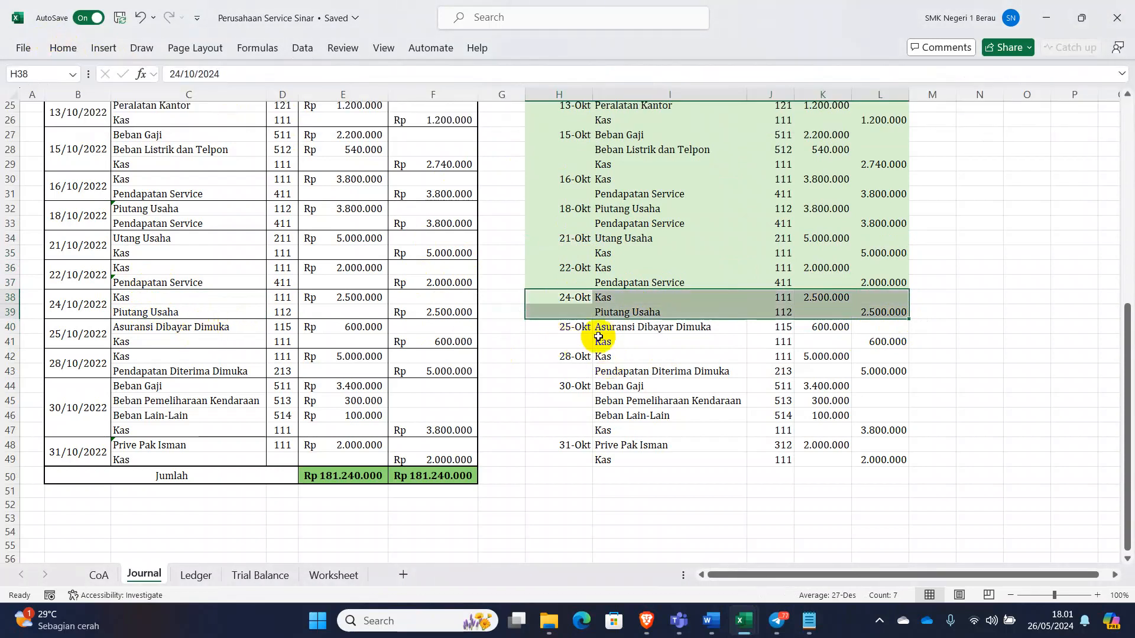
Check the pasted 25 Okt entry, Asuransi Dibayar Dimuka and Kas, and fill H40:L41 with light green.
left_click(615, 326)
left_click_drag(588, 327, 881, 341)
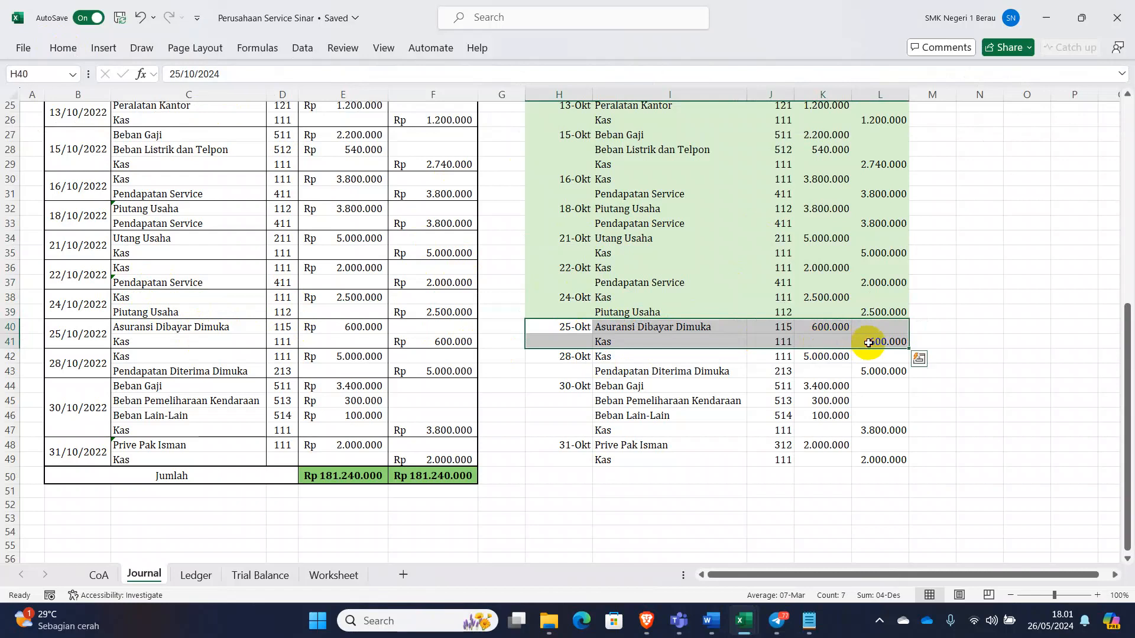
left_click(65, 47)
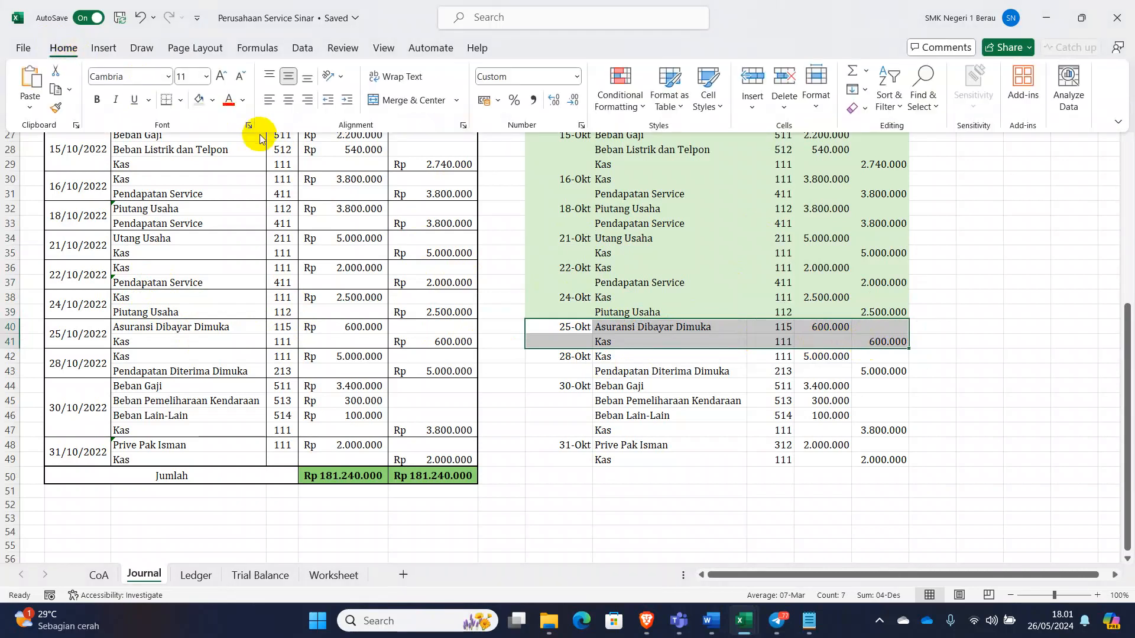
left_click(199, 101)
left_click(596, 387)
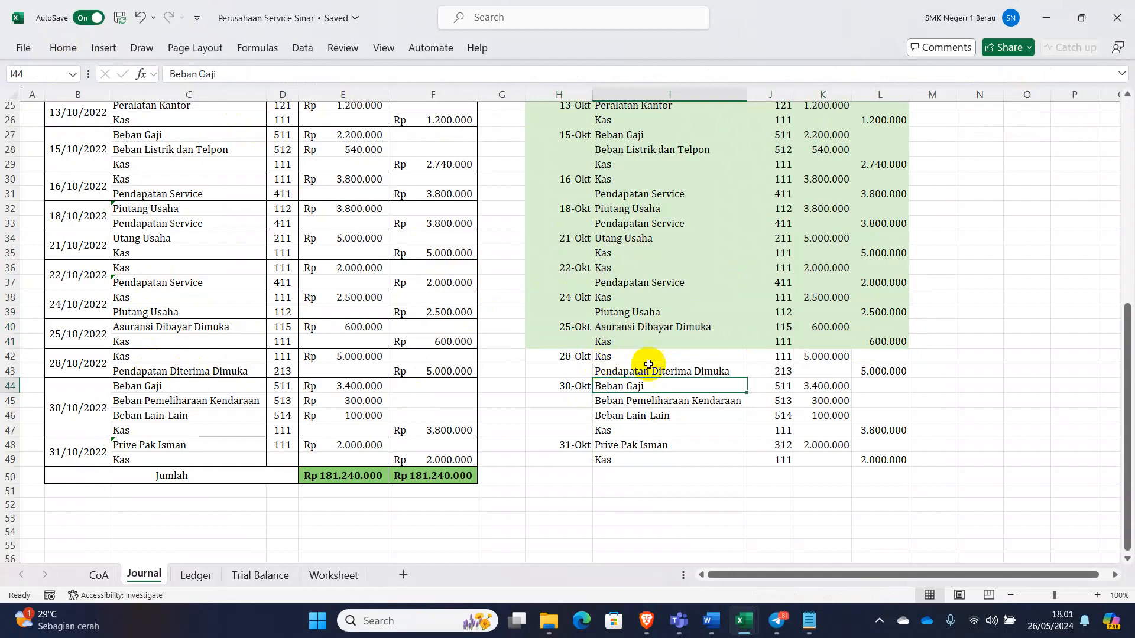
Fill the pasted 28 Okt entry, Kas and Pendapatan Diterima Dimuka, H42:L43, with the same light green.
left_click_drag(577, 355, 881, 371)
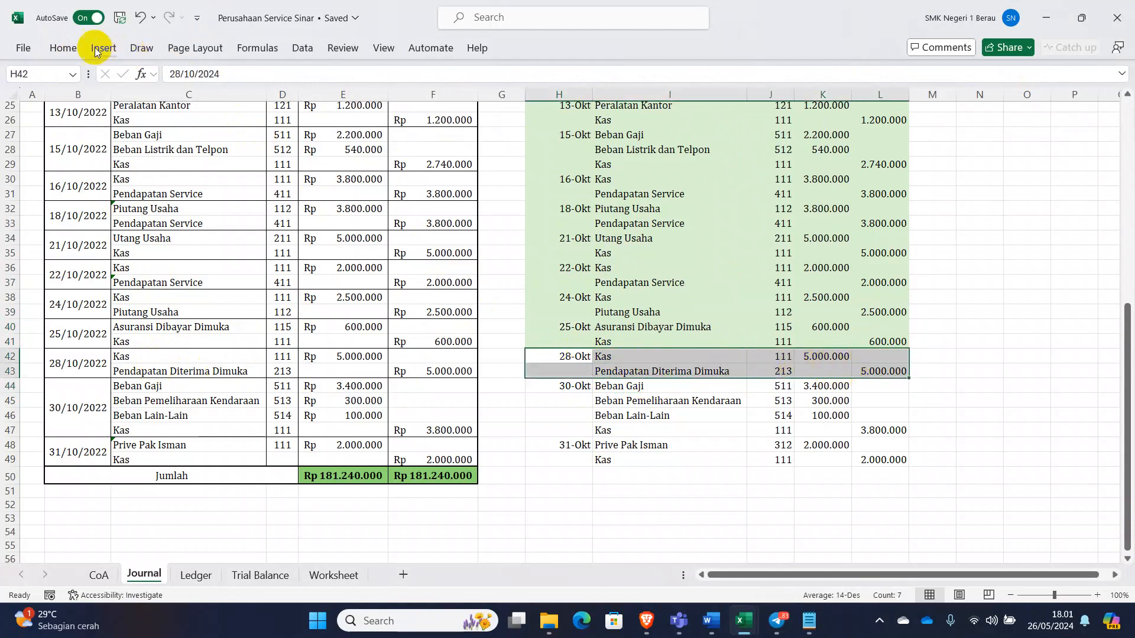
left_click(62, 47)
left_click(213, 98)
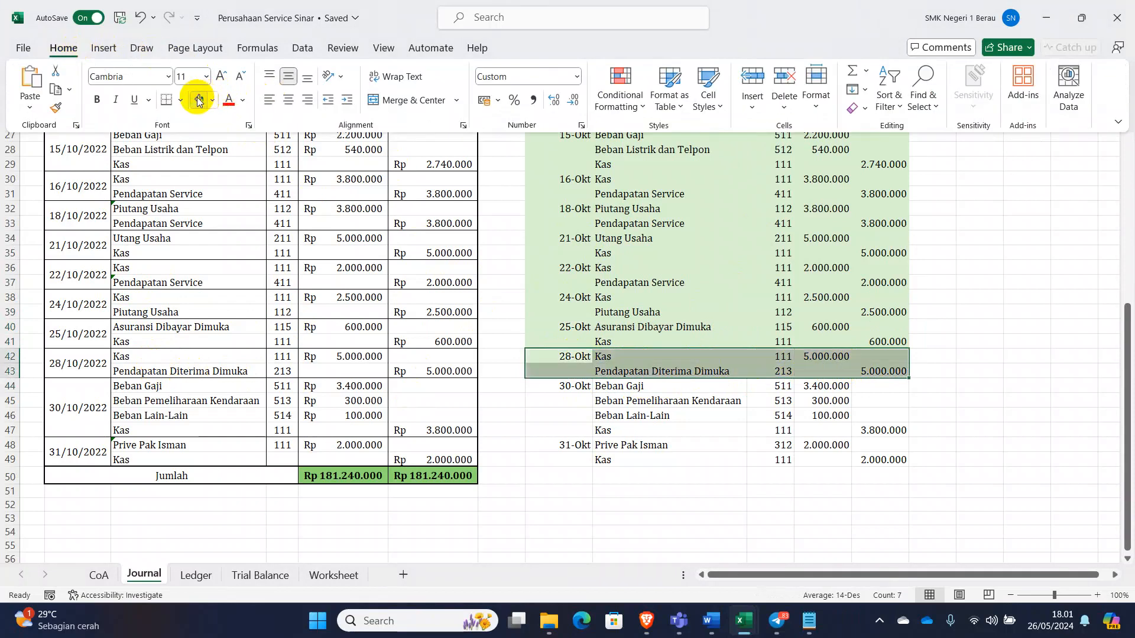
left_click(632, 269)
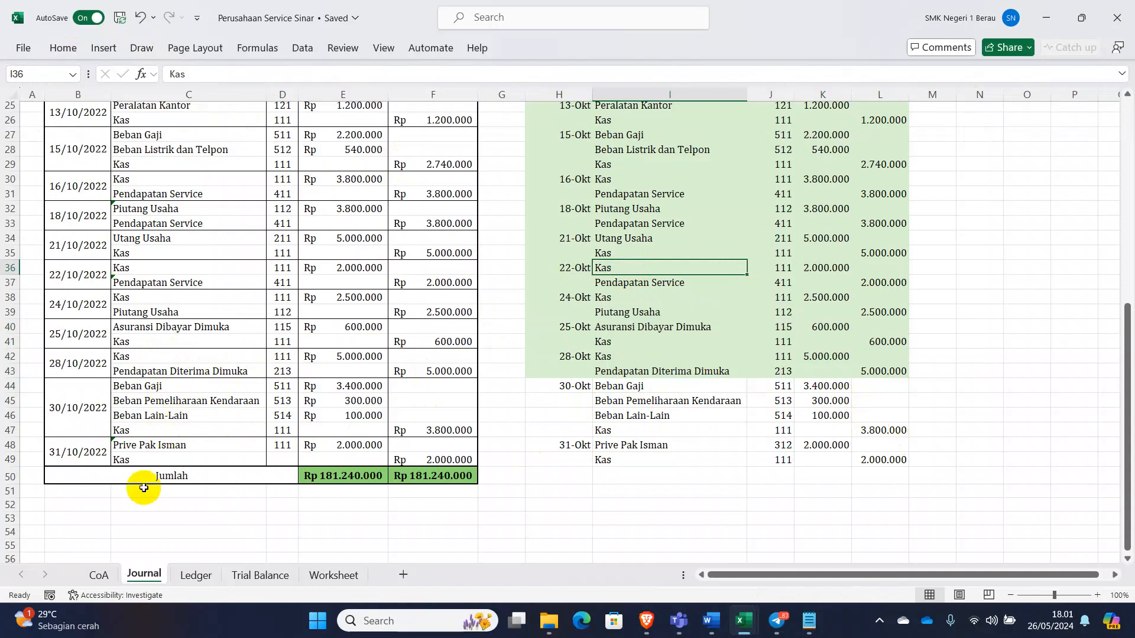
Fill the remaining pasted 30 Okt and 31 Okt entries, H44:L49, with light green.
left_click_drag(566, 387, 880, 460)
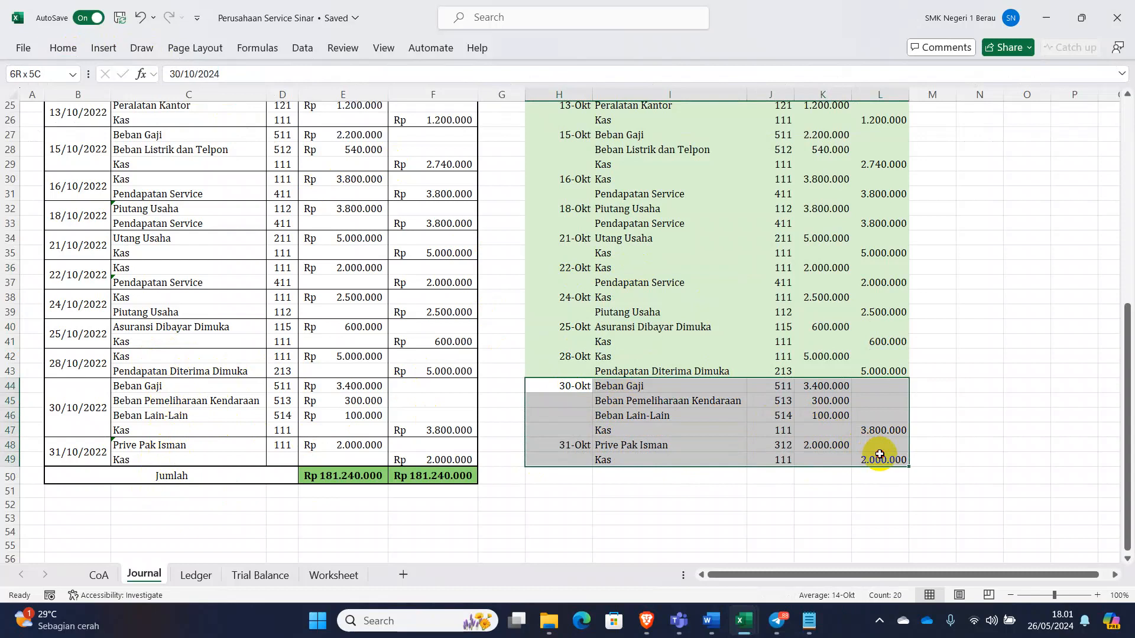
left_click(65, 49)
left_click(199, 94)
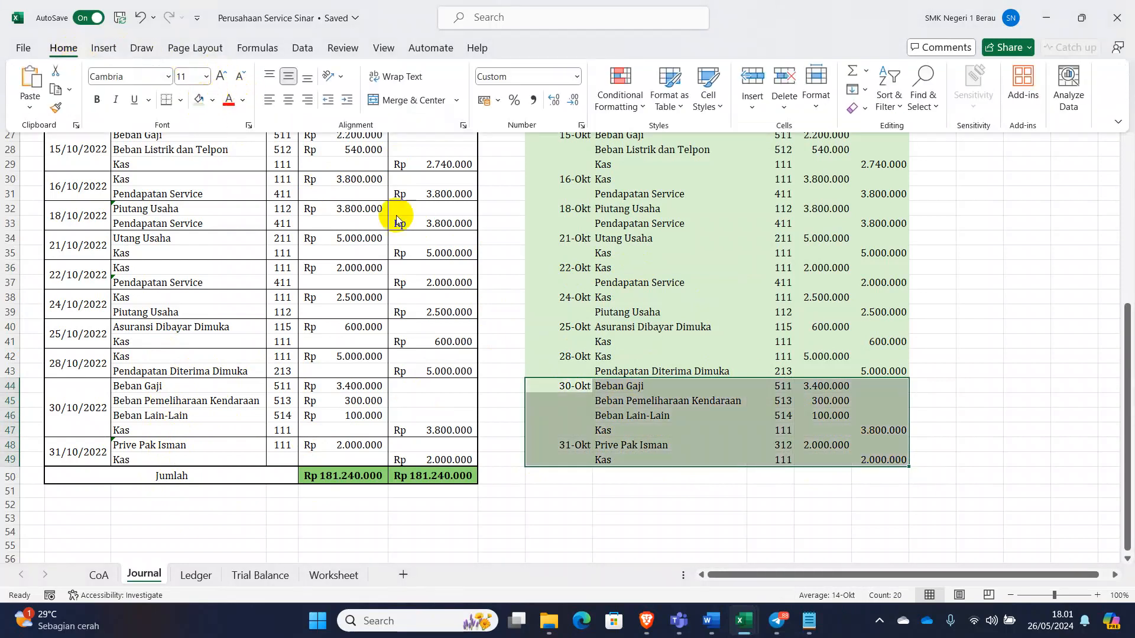
left_click(661, 315)
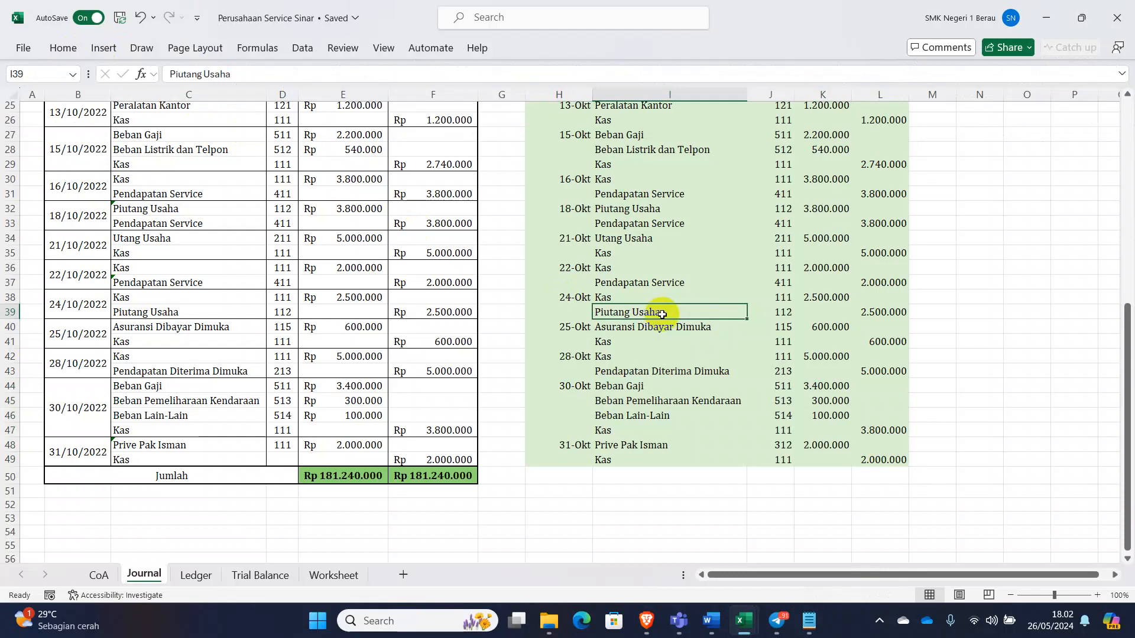
Check the account list in Soal Akuntansi Perusahaan Jasa.pdf in the browser and return to the journal in Excel.
left_click(646, 620)
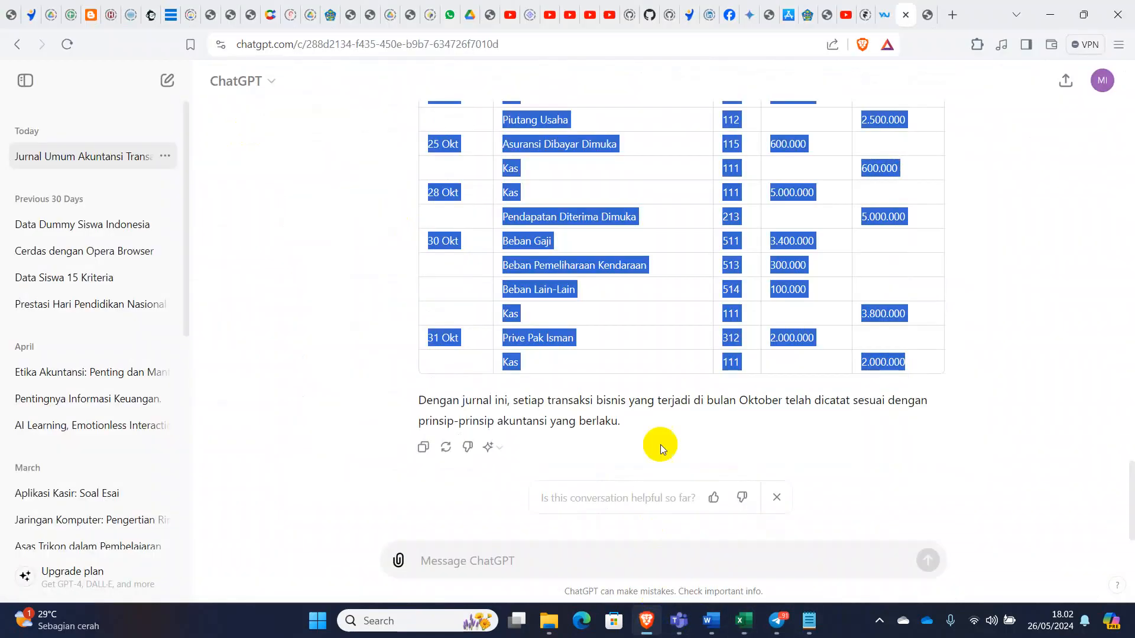
scroll(690, 310, "up", 5)
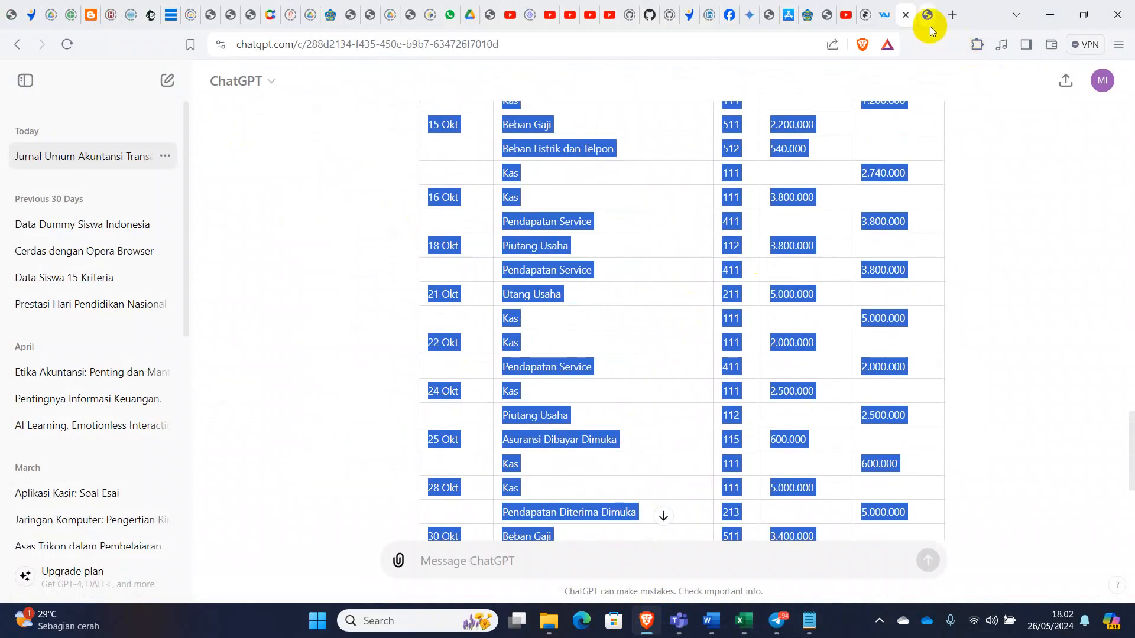
left_click(928, 25)
left_click(776, 449)
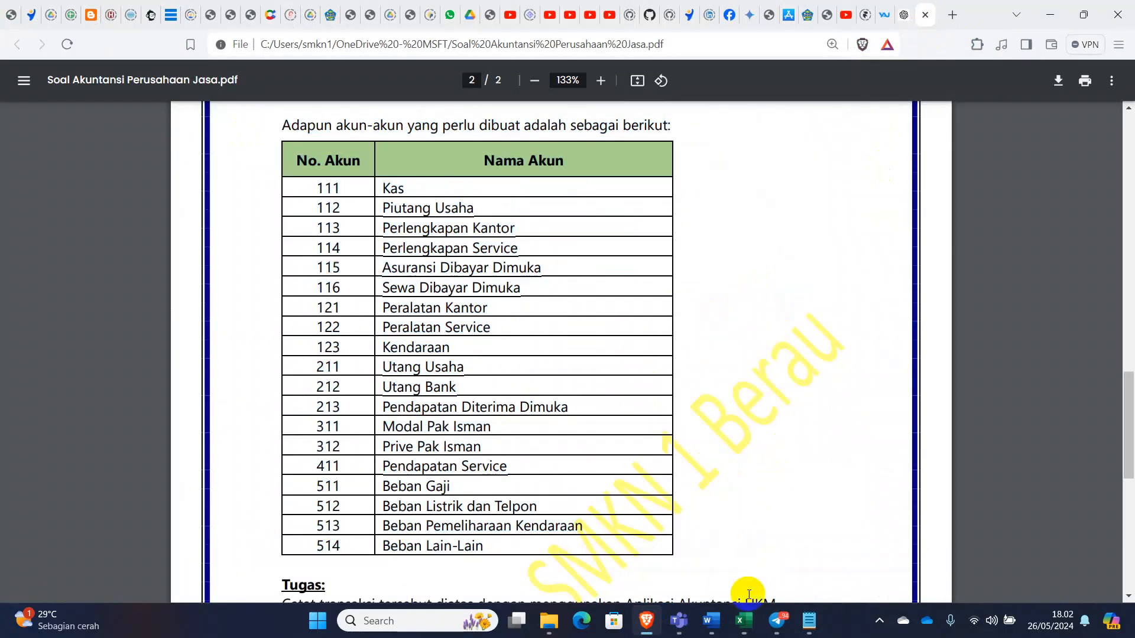
mouse_move(744, 621)
left_click(652, 570)
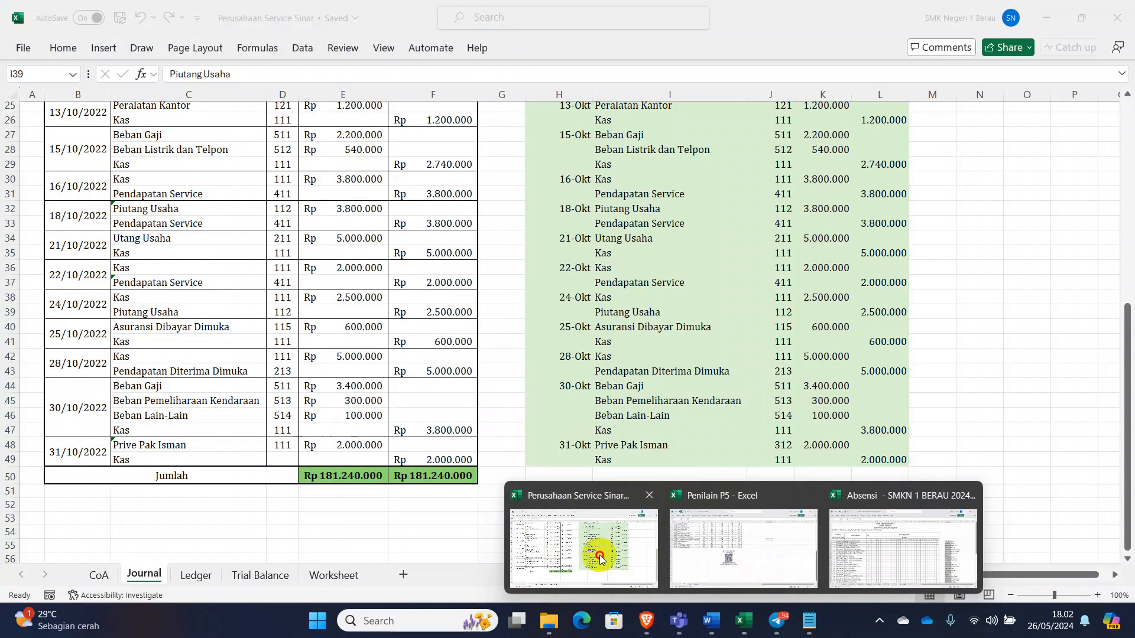
Total the pasted journal's debit column in K50 with =SUM(K7:K49).
left_click(626, 473)
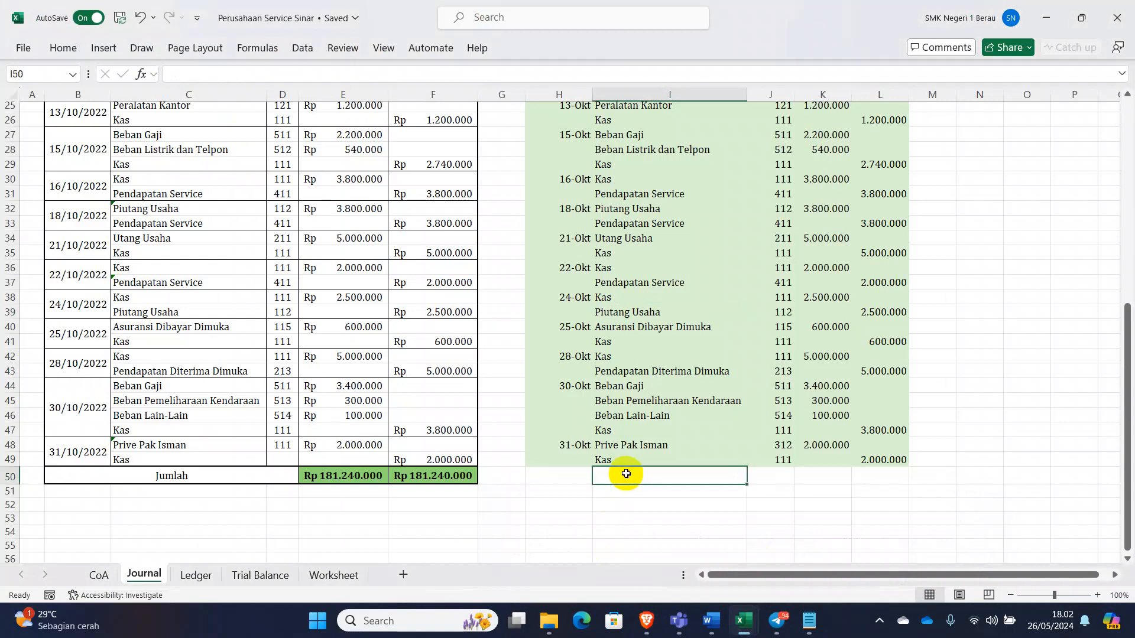
left_click(819, 475)
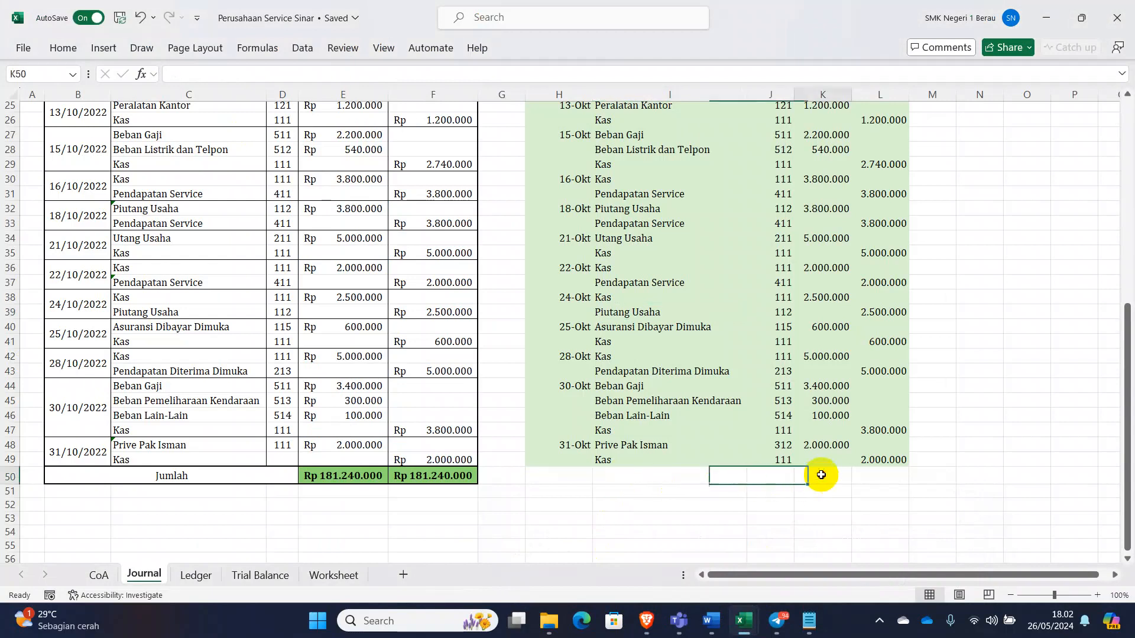
type("=sum(")
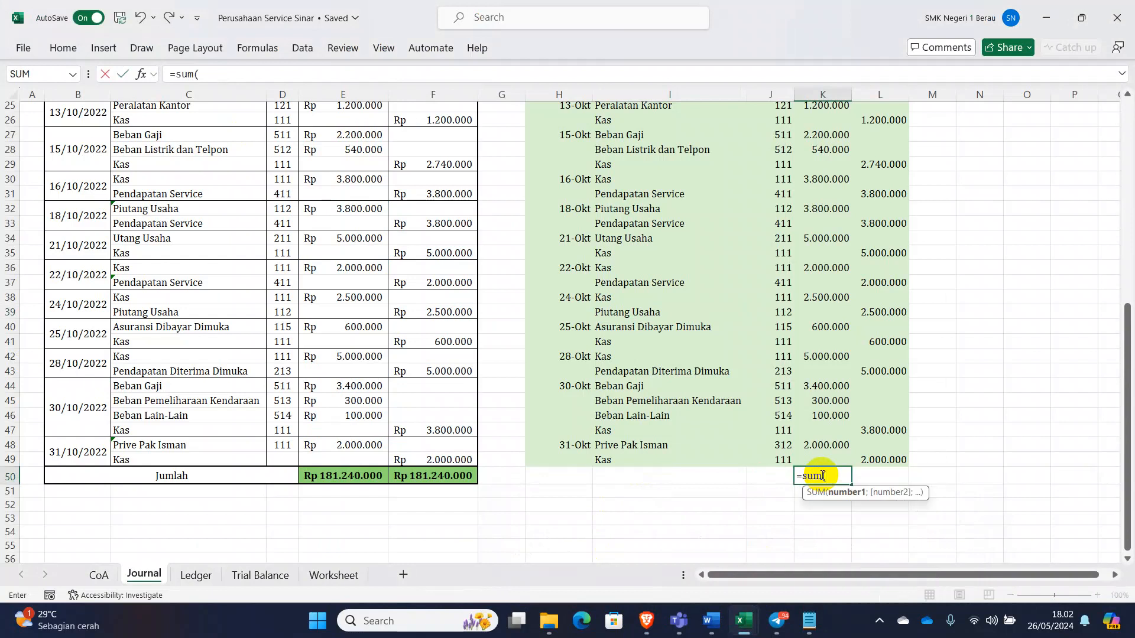
scroll(823, 475, "up", 8)
left_click_drag(824, 208, 835, 538)
key("Return")
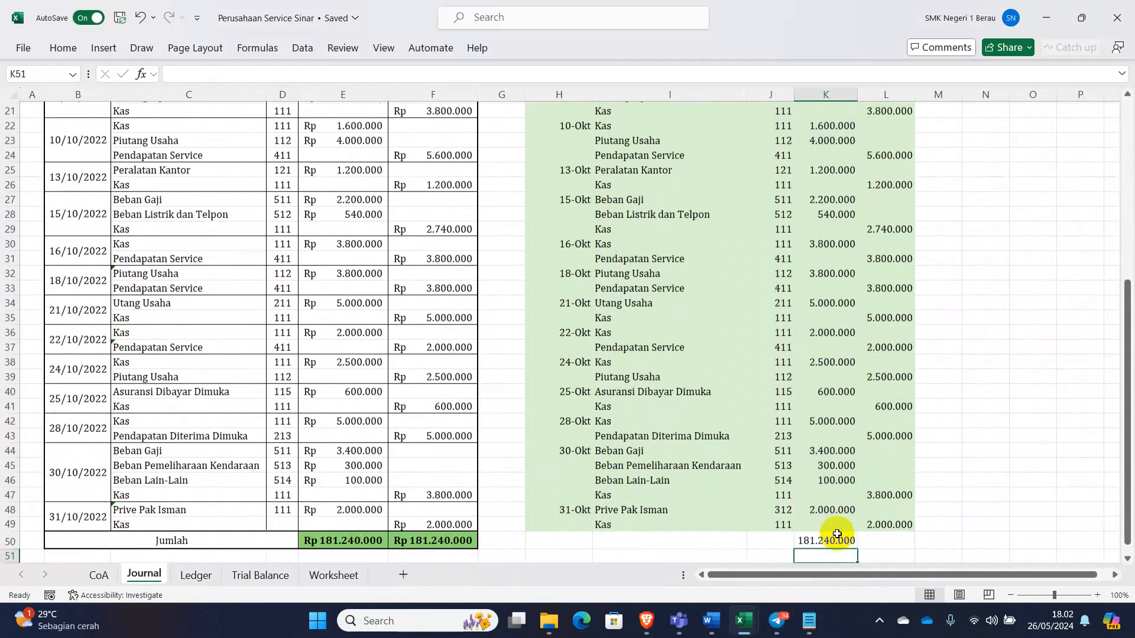
Copy the debit total formula from K50 to L50 for the credit column and autofit column L.
left_click(836, 538)
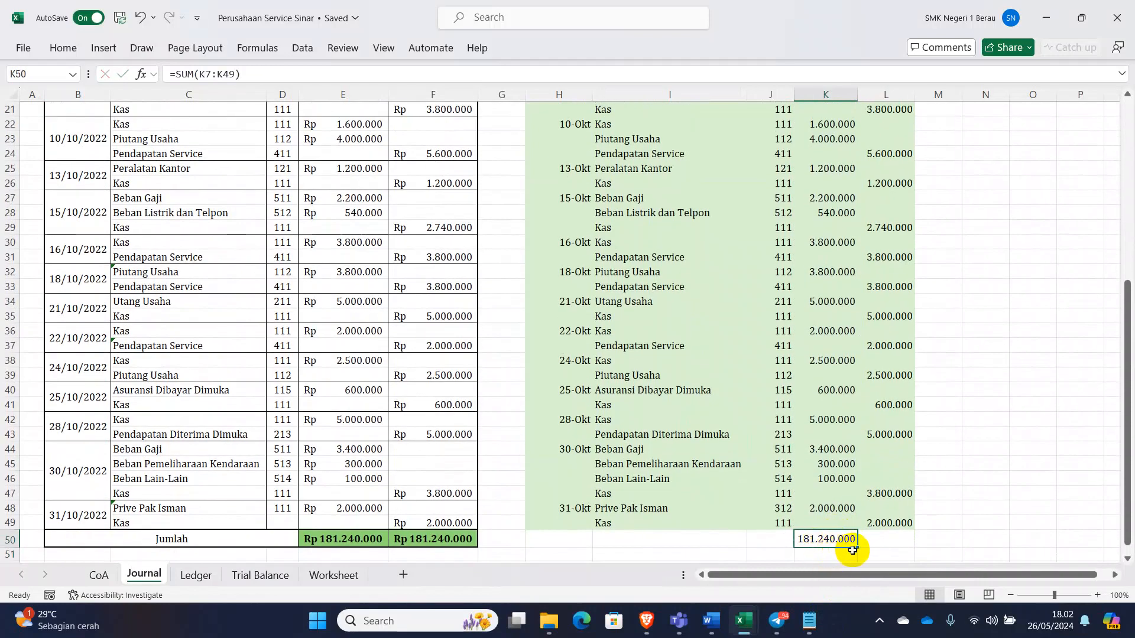
left_click_drag(857, 551, 904, 539)
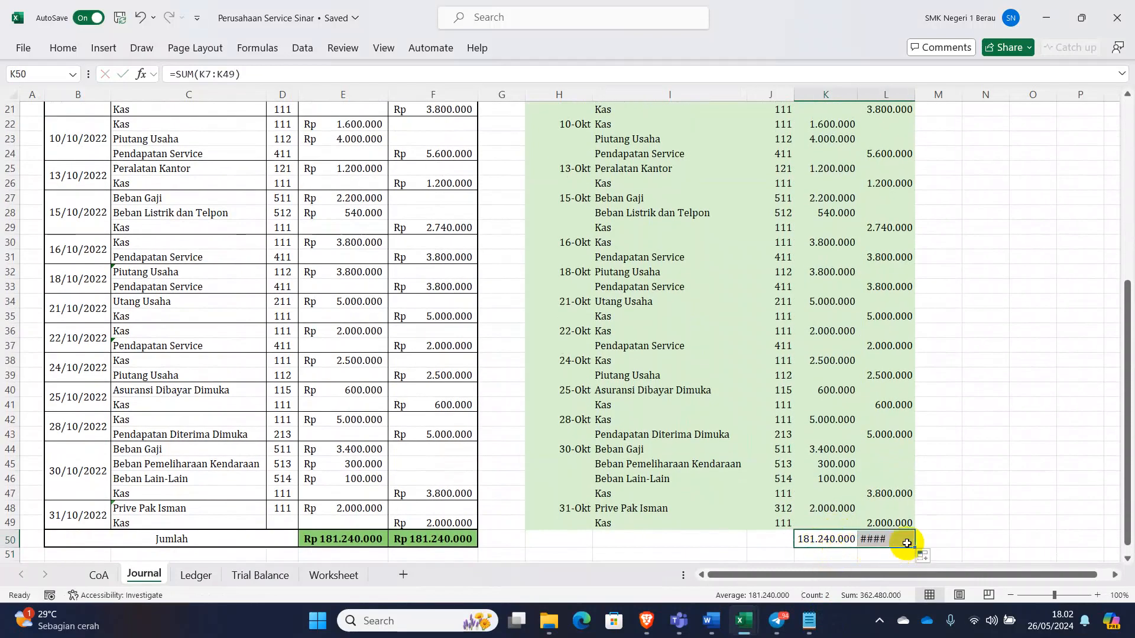
double_click(915, 95)
left_click(1028, 306)
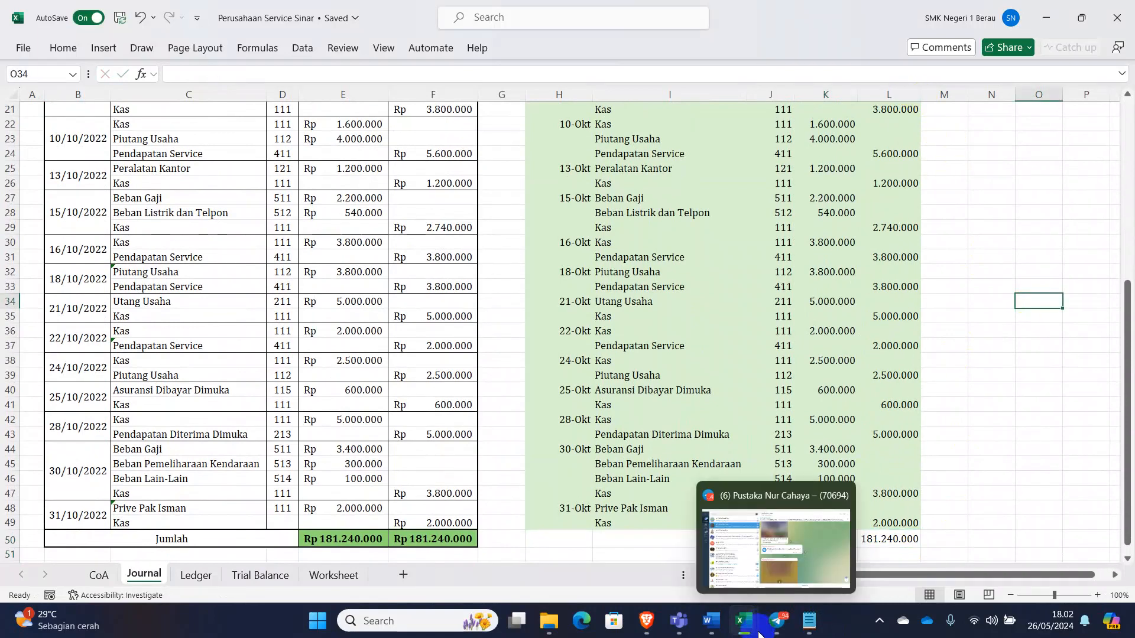
Add the line "Jurnal = Benar" below the title in the Notepad note and return to Excel.
left_click(809, 620)
key("Return")
type("Jurnal")
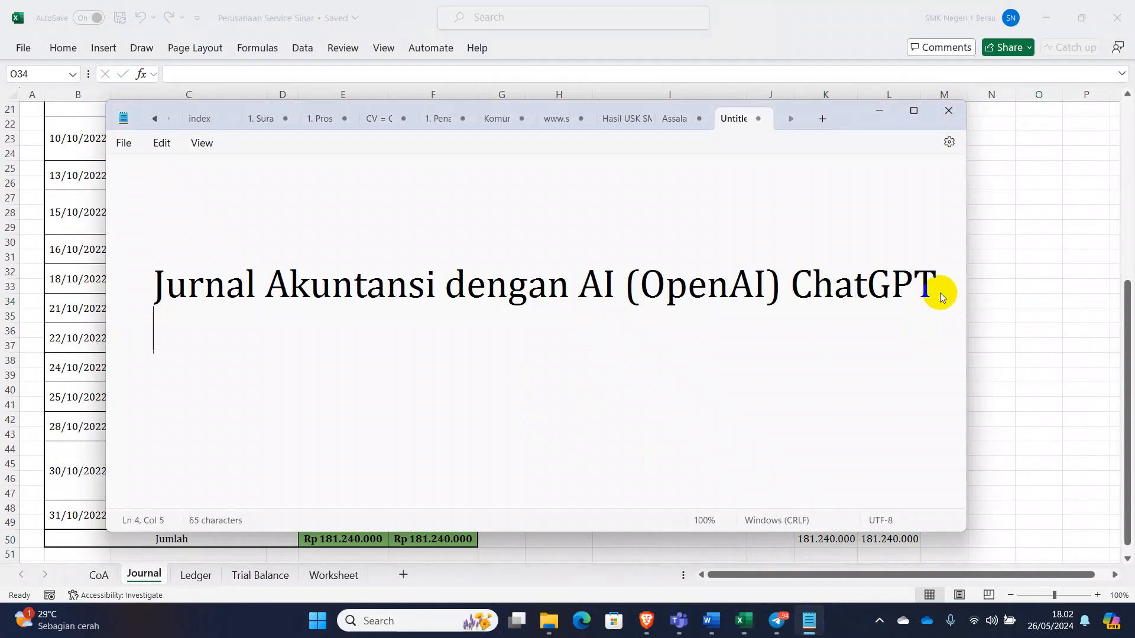
type(" = Benar")
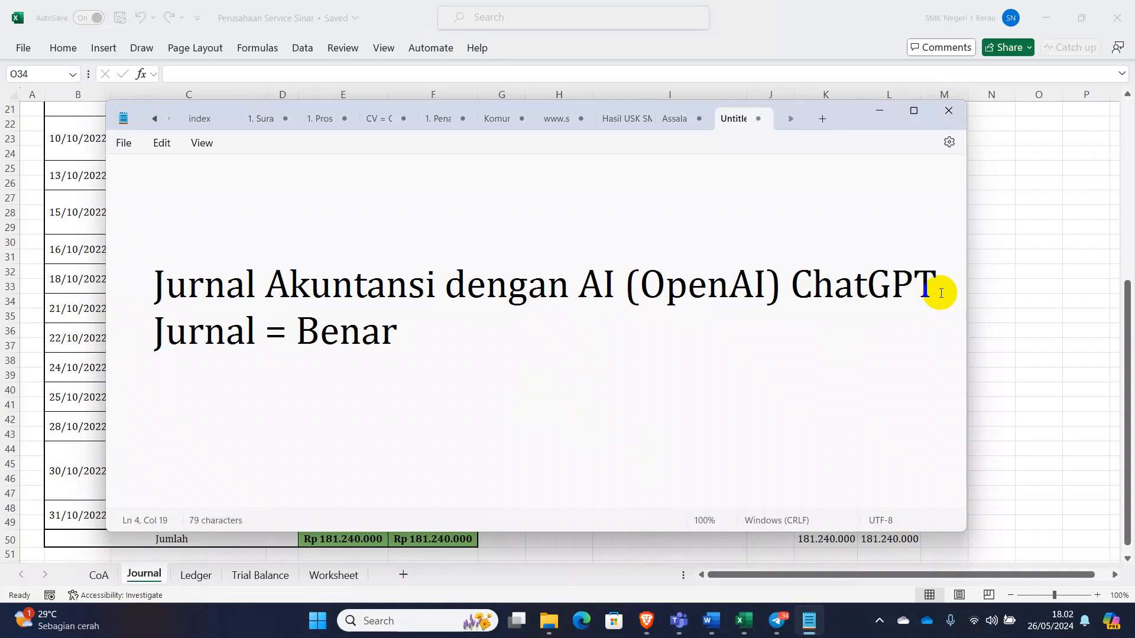
key("alt+Tab")
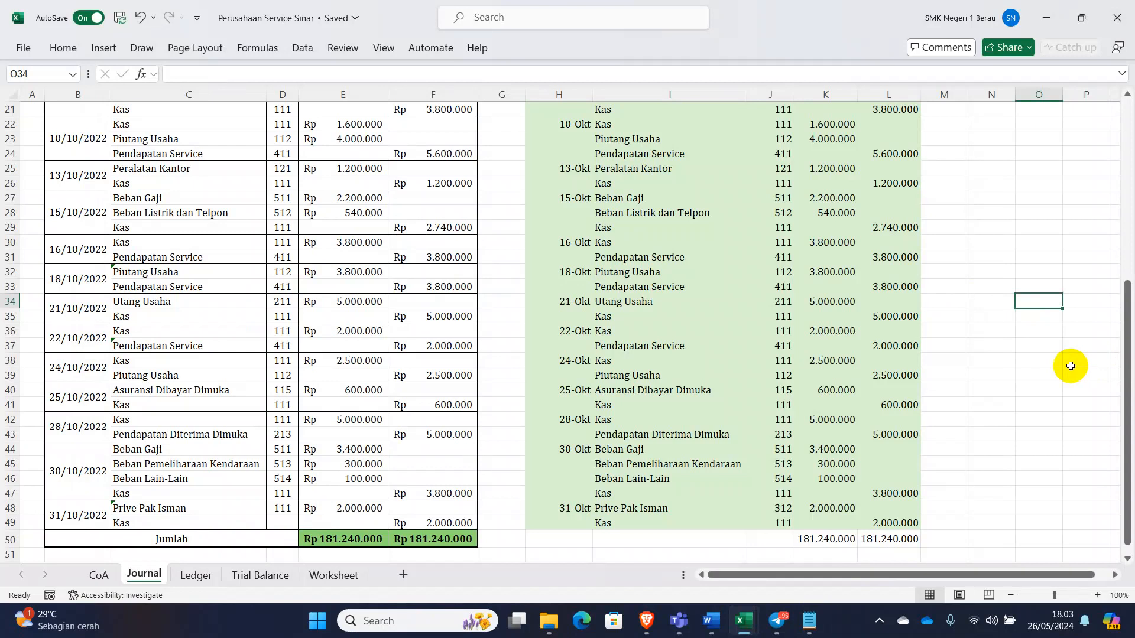
Switch to ChatGPT and draft "Berdasarkan Jurnal Umum diatas, buatkan Buku Besar dengan field: Tanggal, Keterangan, Debit, Kredit, Saldo (Debit, Kredit)".
left_click(196, 575)
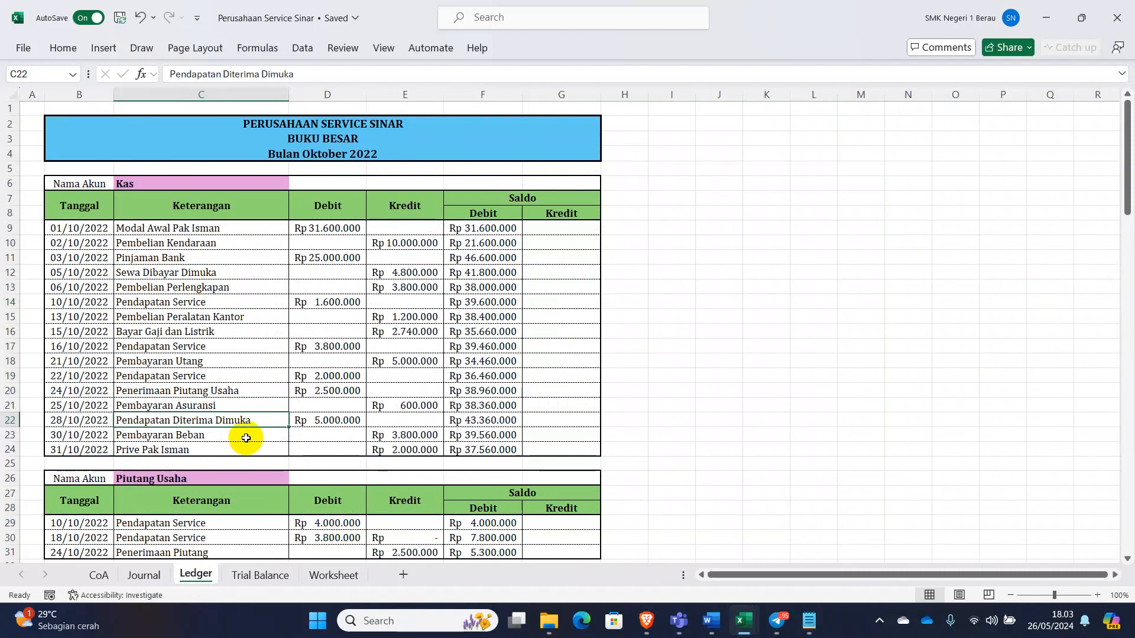
left_click(649, 626)
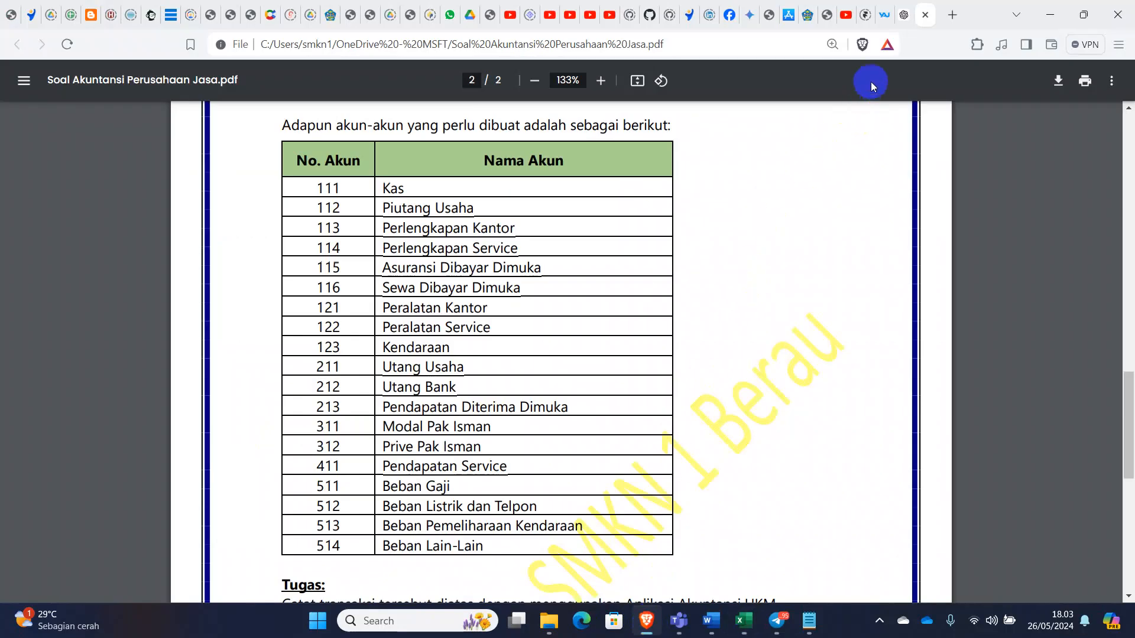
left_click(899, 16)
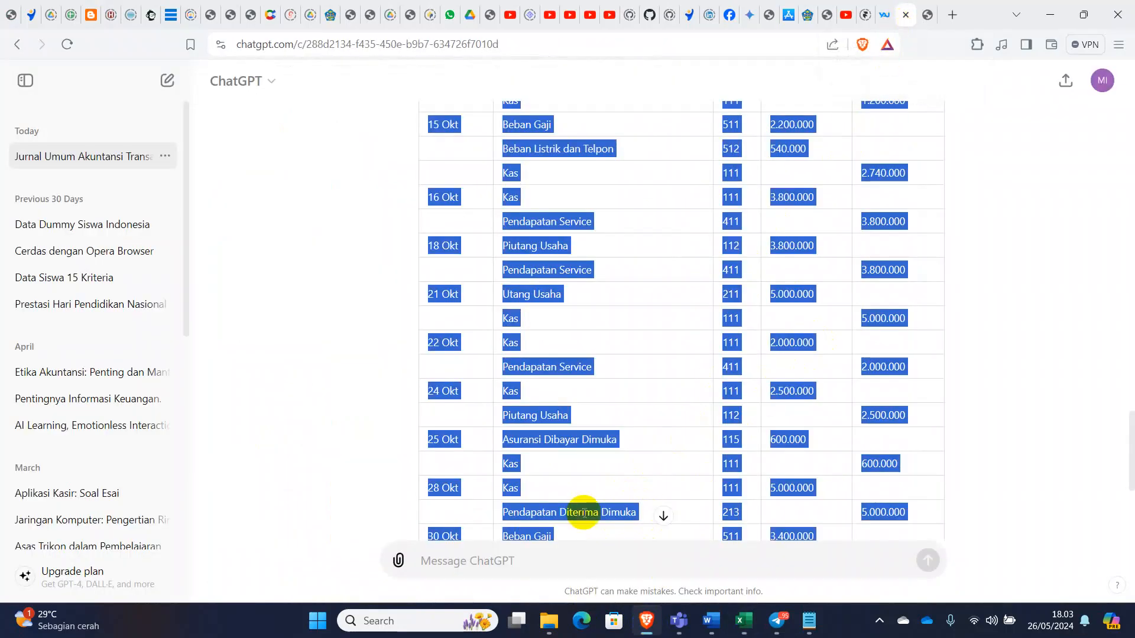
left_click(514, 562)
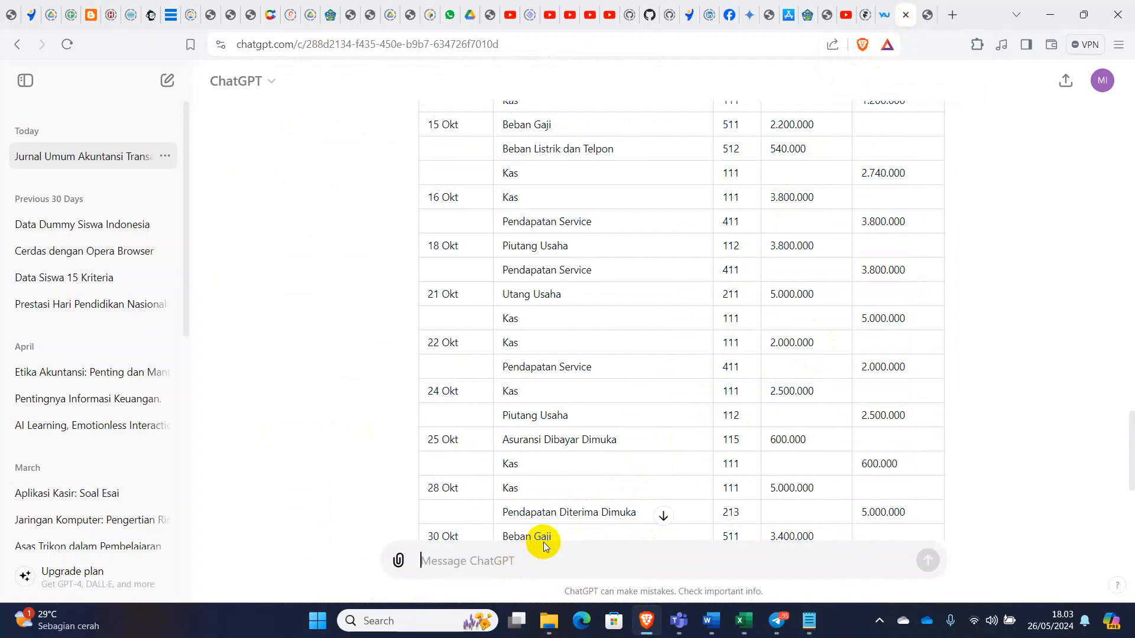
type("Berdasr")
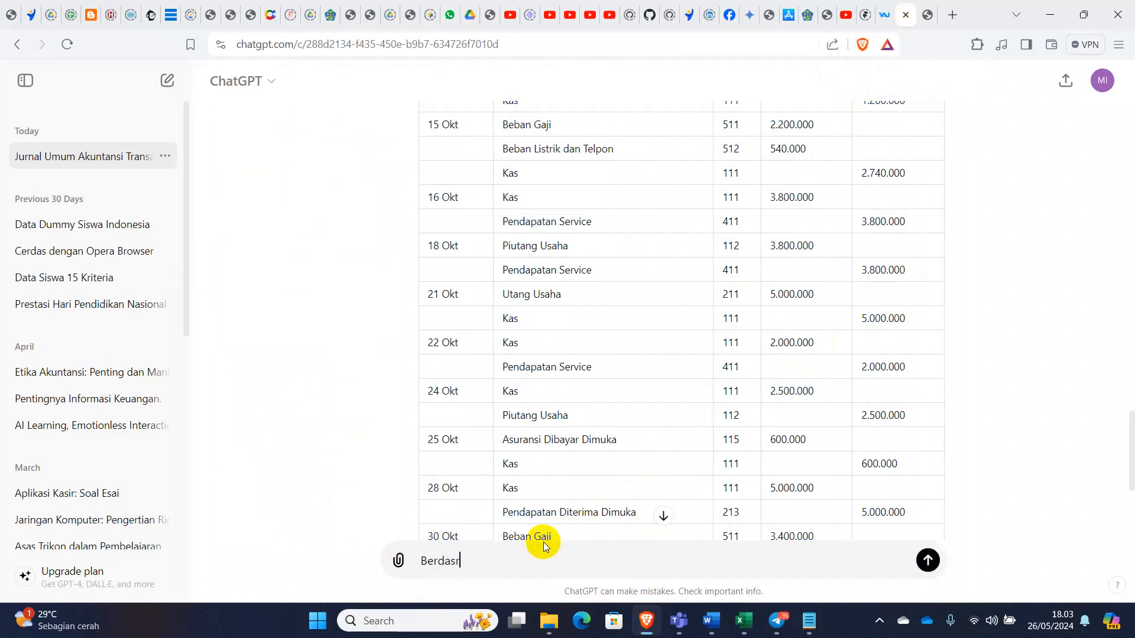
type("rkan Jurnal Umum diatas")
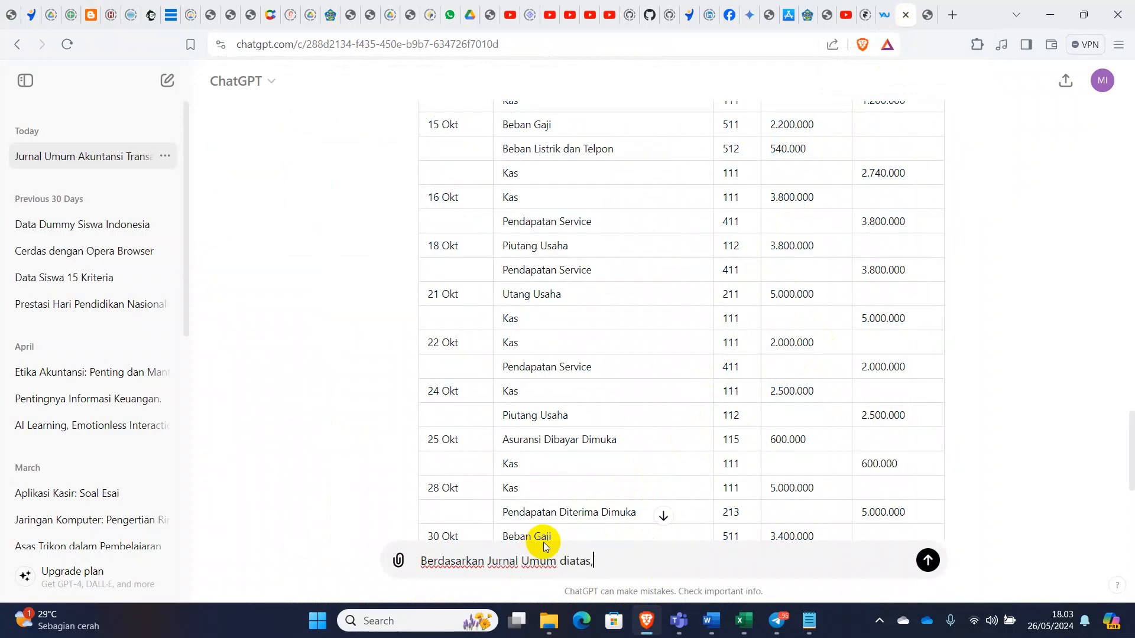
type(", buatkan Buku Besar d")
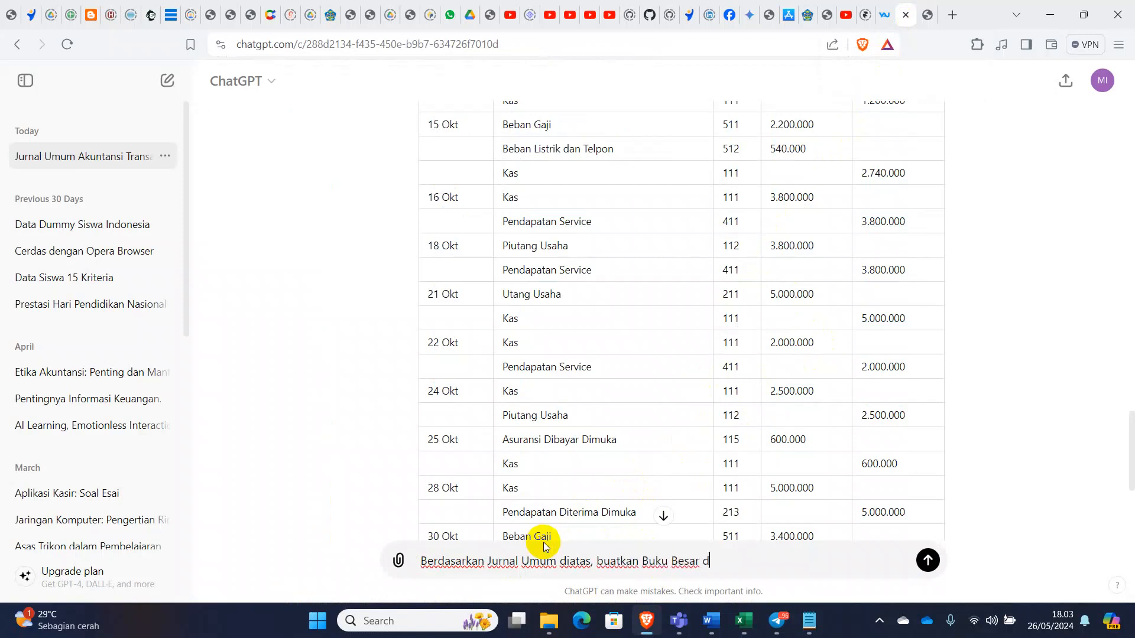
type("engan field: Tanggal, K")
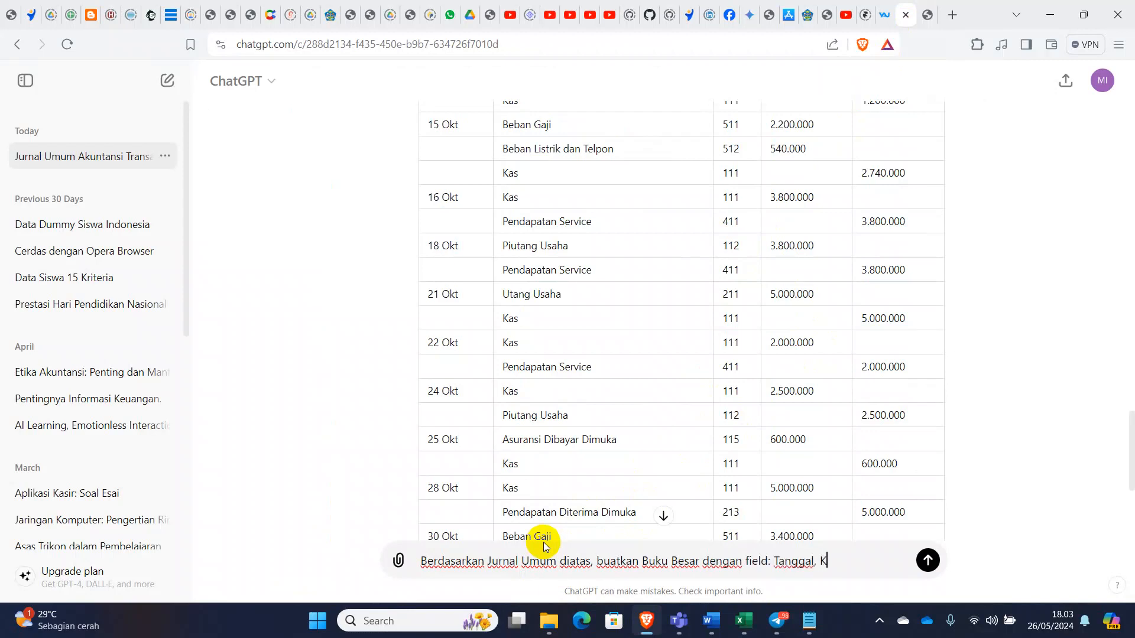
type("eterangan, Debi")
type("t, Kredit, S")
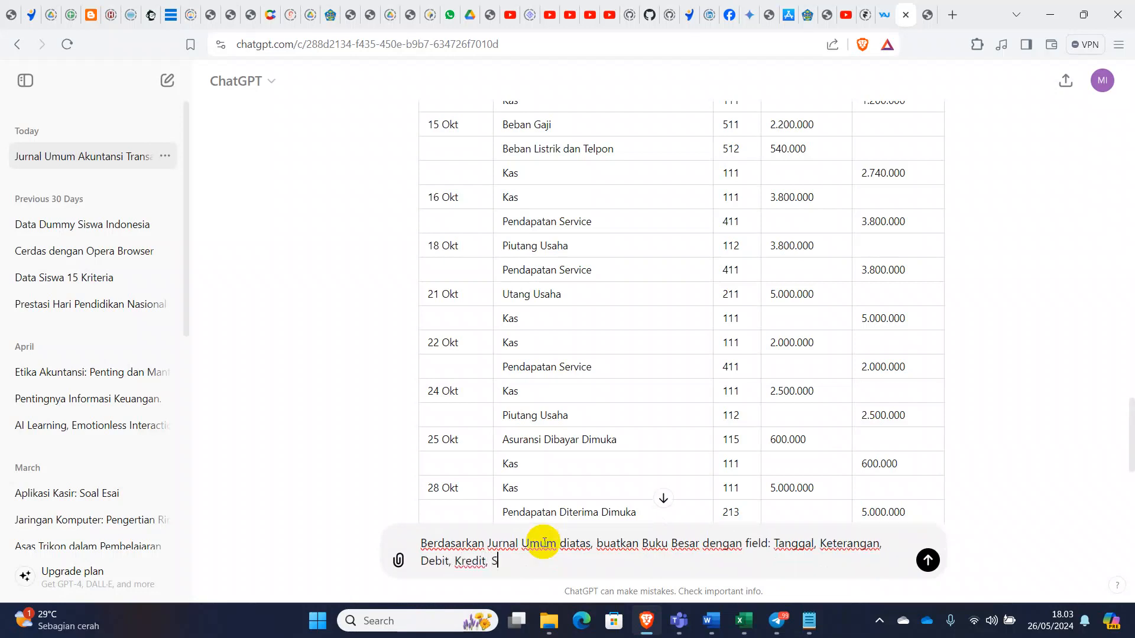
type("aldo (Debit, Kredit")
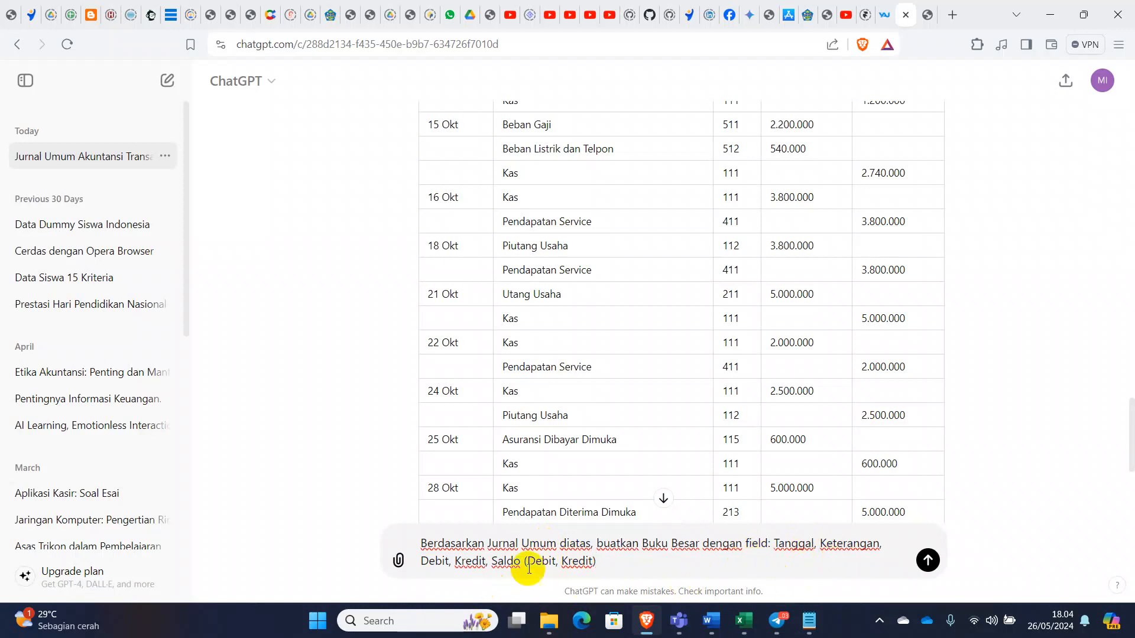
Compare the drafted field list with the Buku Besar columns on Excel's Ledger sheet, and return to the ChatGPT prompt.
left_click(743, 628)
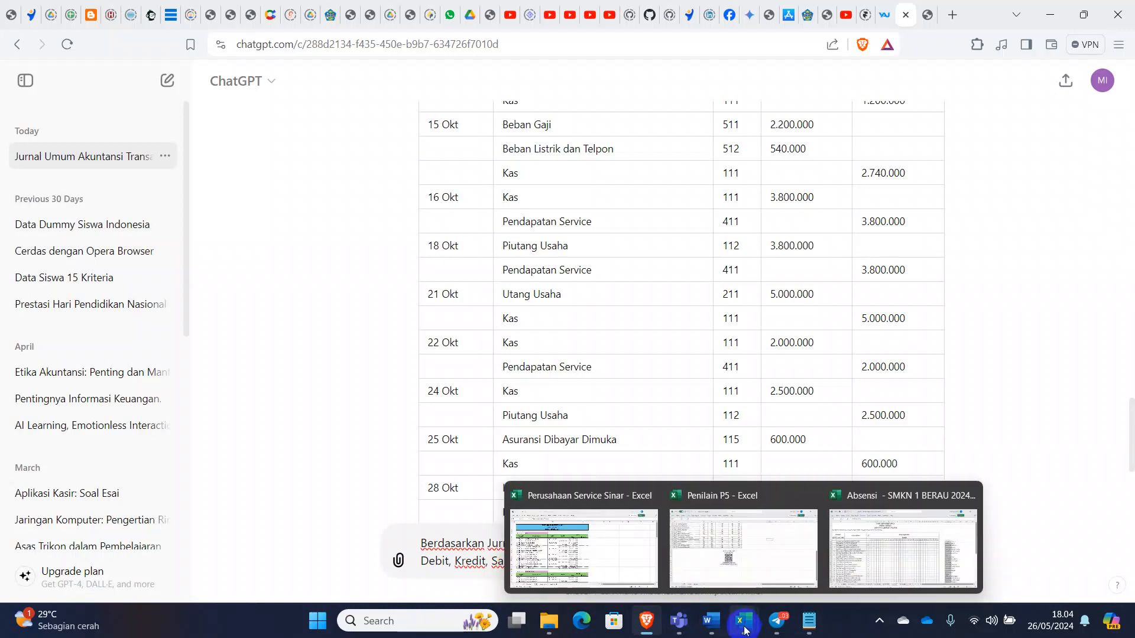
left_click(591, 559)
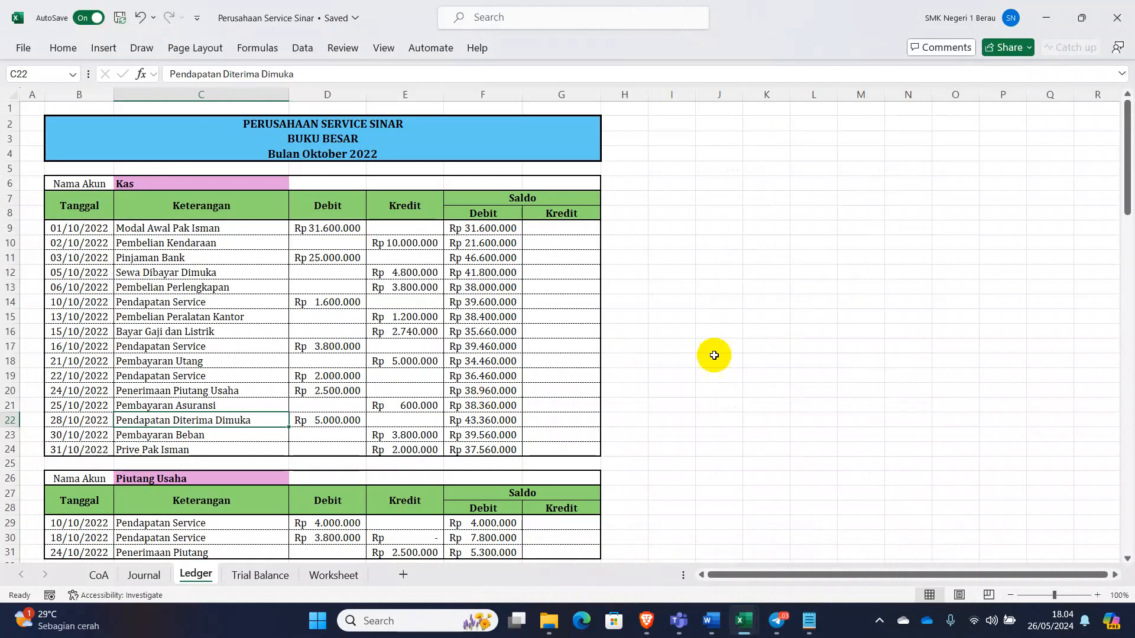
left_click(746, 350)
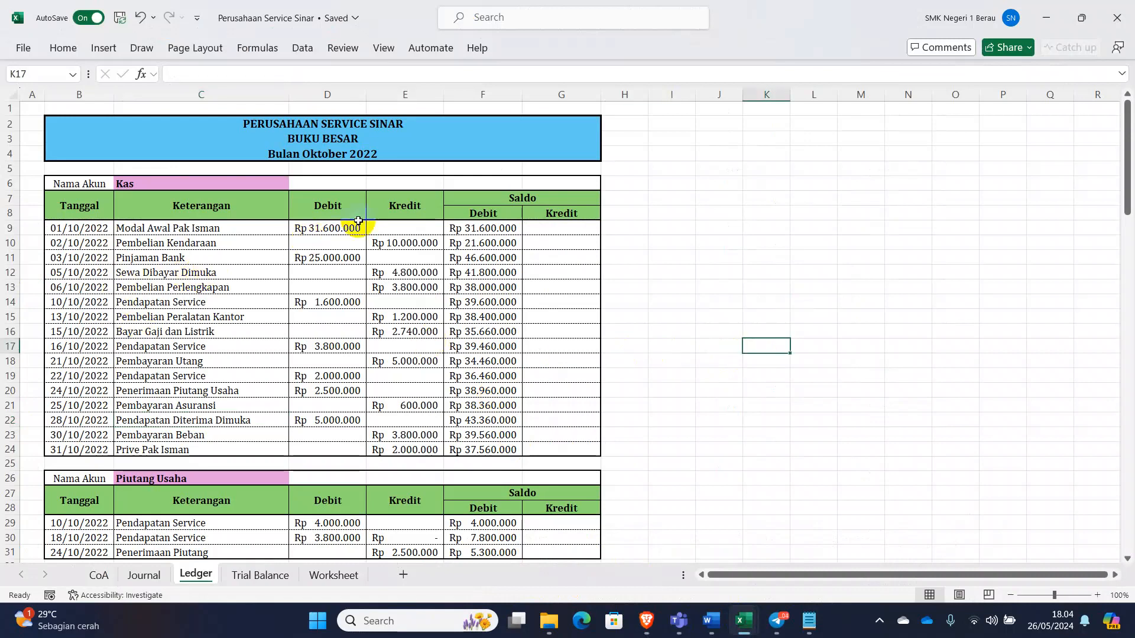
left_click(696, 206)
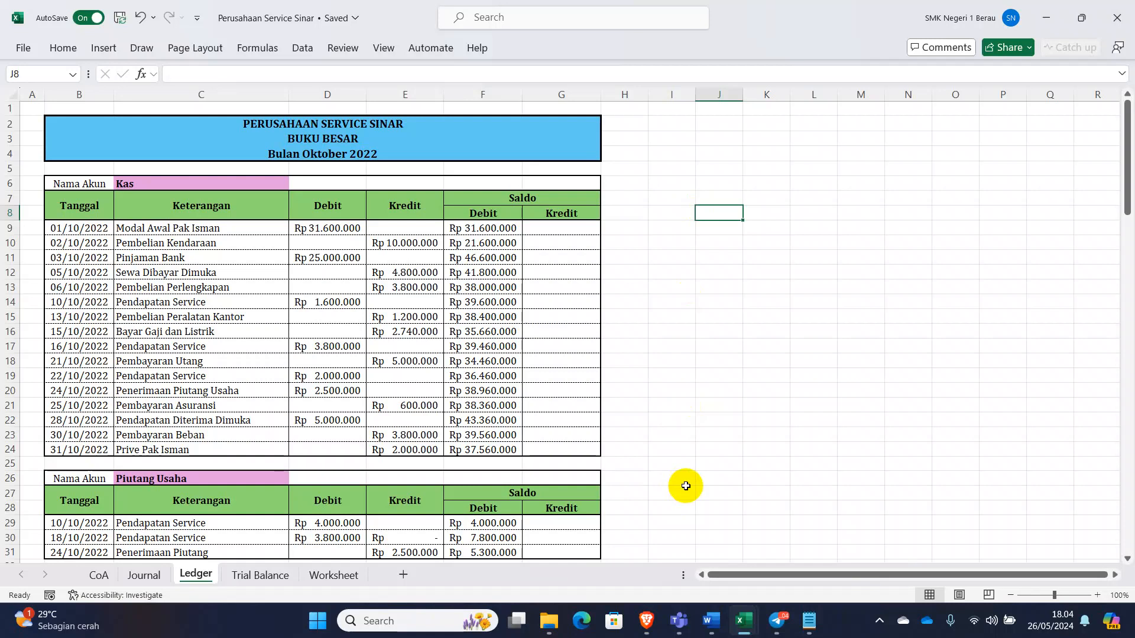
left_click(646, 621)
left_click(837, 562)
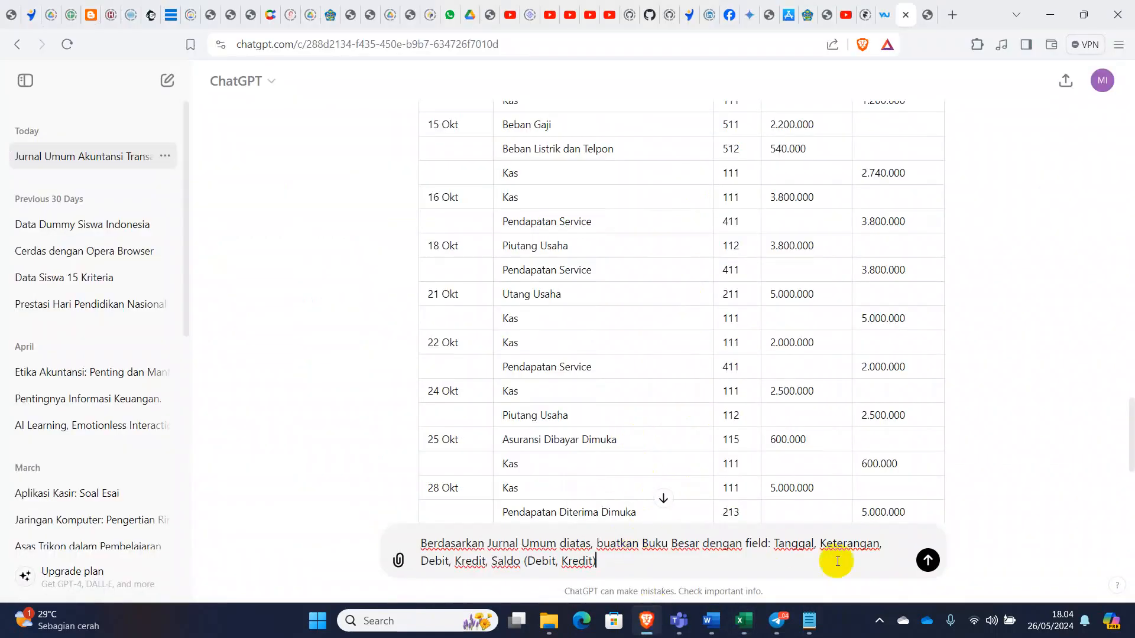
Submit the drafted Buku Besar prompt in ChatGPT and continue generating the answer after it pauses.
left_click(928, 562)
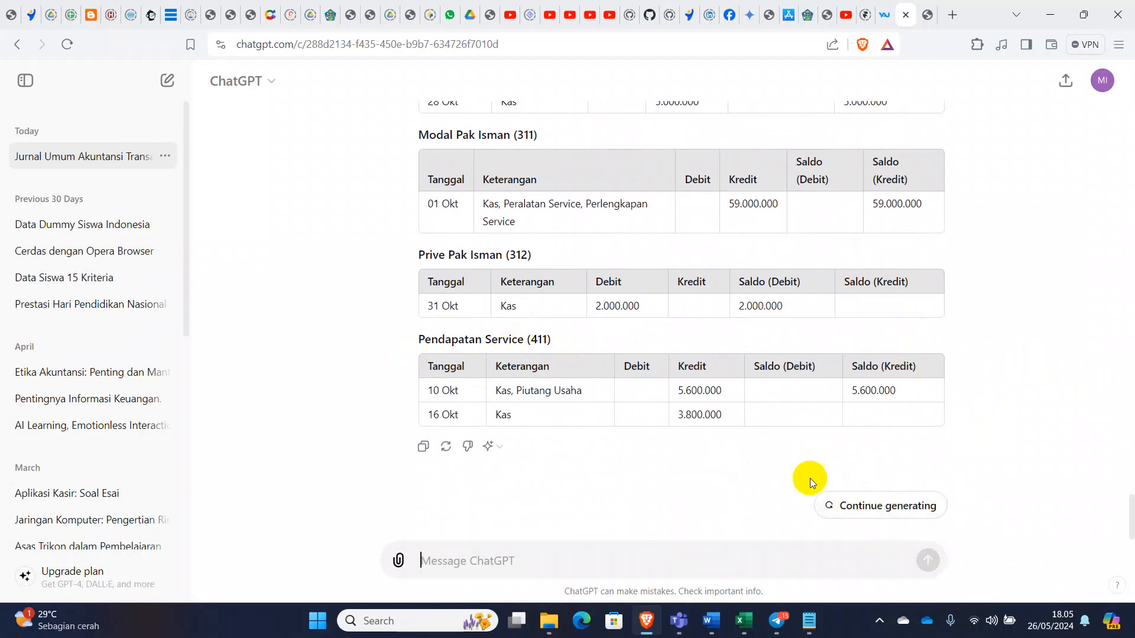
left_click(840, 505)
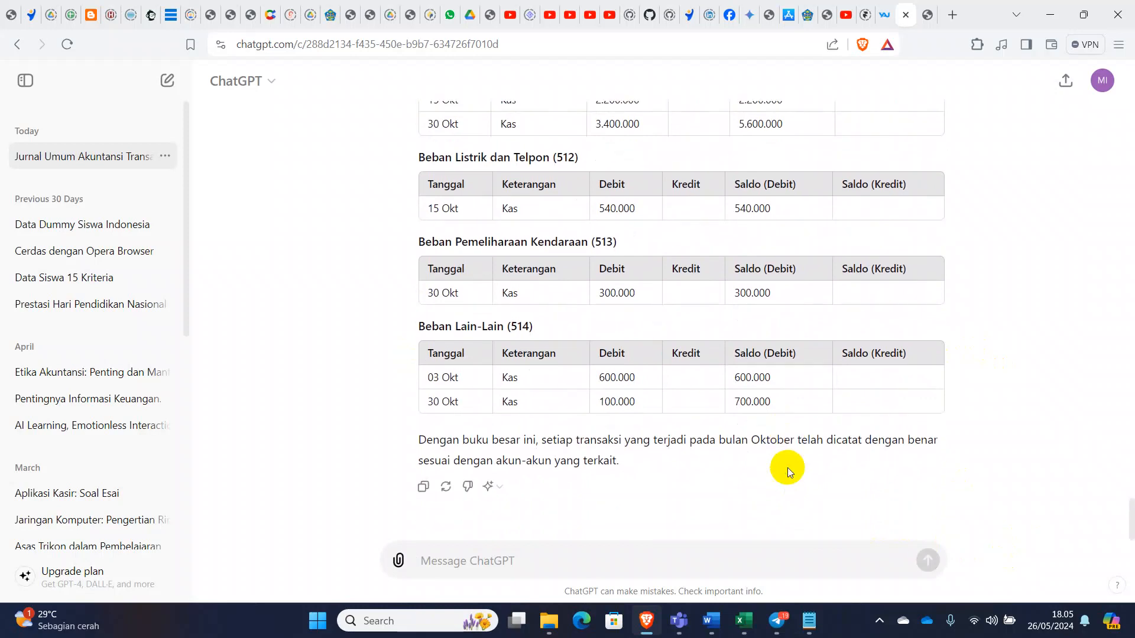
Copy all generated Buku Besar tables from Kas (111) through Beban Lain-Lain (514) in the ChatGPT answer.
scroll(721, 400, "up", 15)
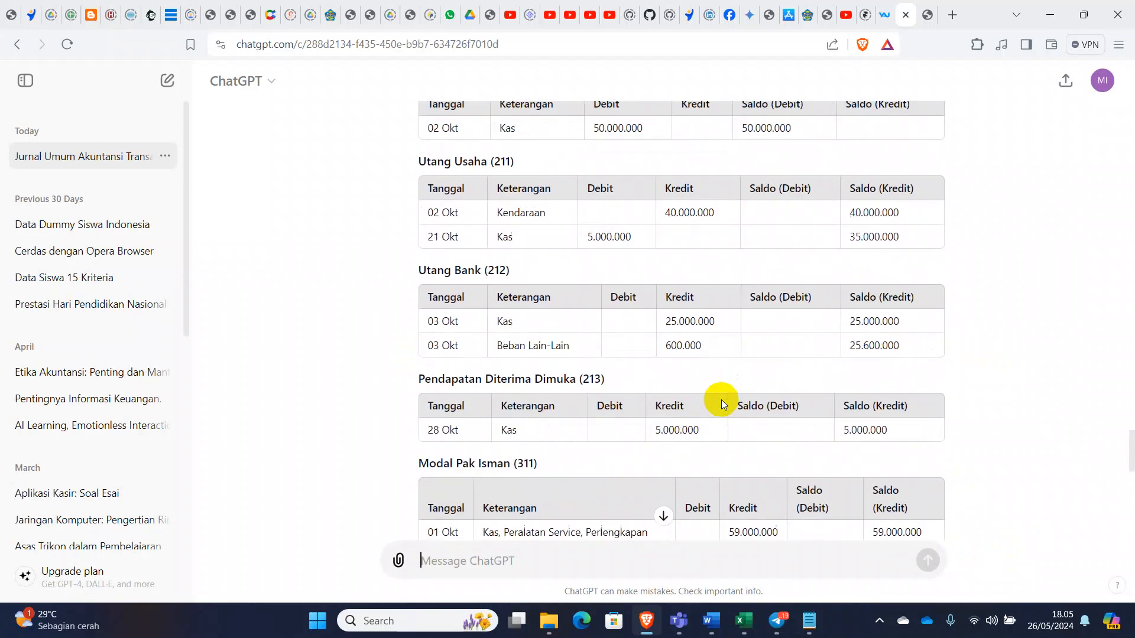
scroll(721, 399, "up", 12)
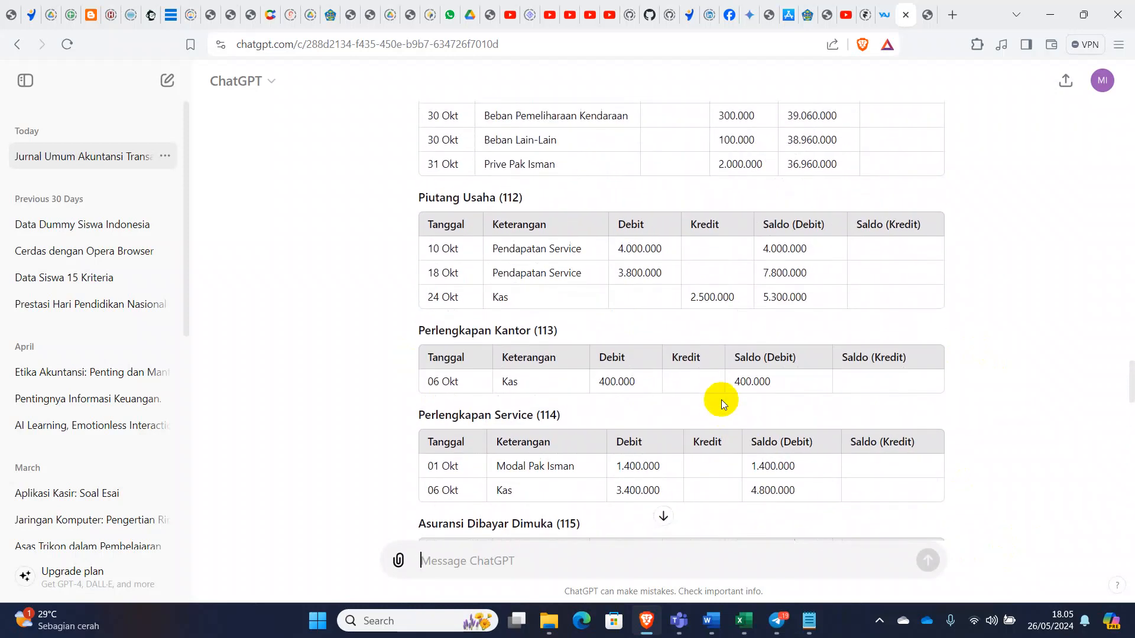
scroll(721, 399, "up", 6)
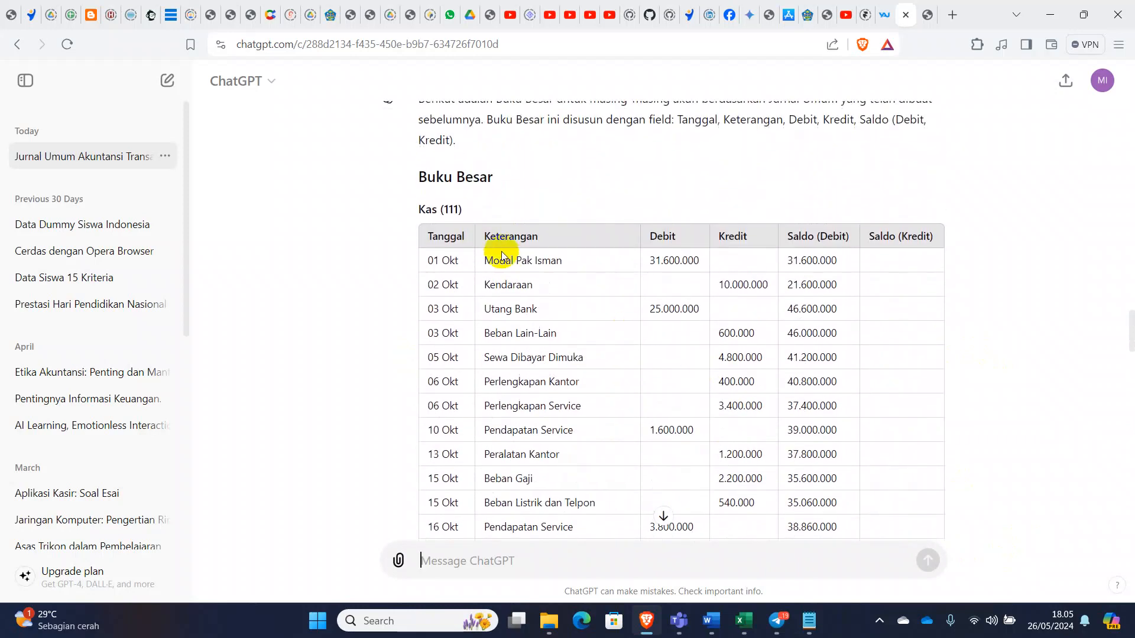
left_click_drag(421, 209, 940, 402)
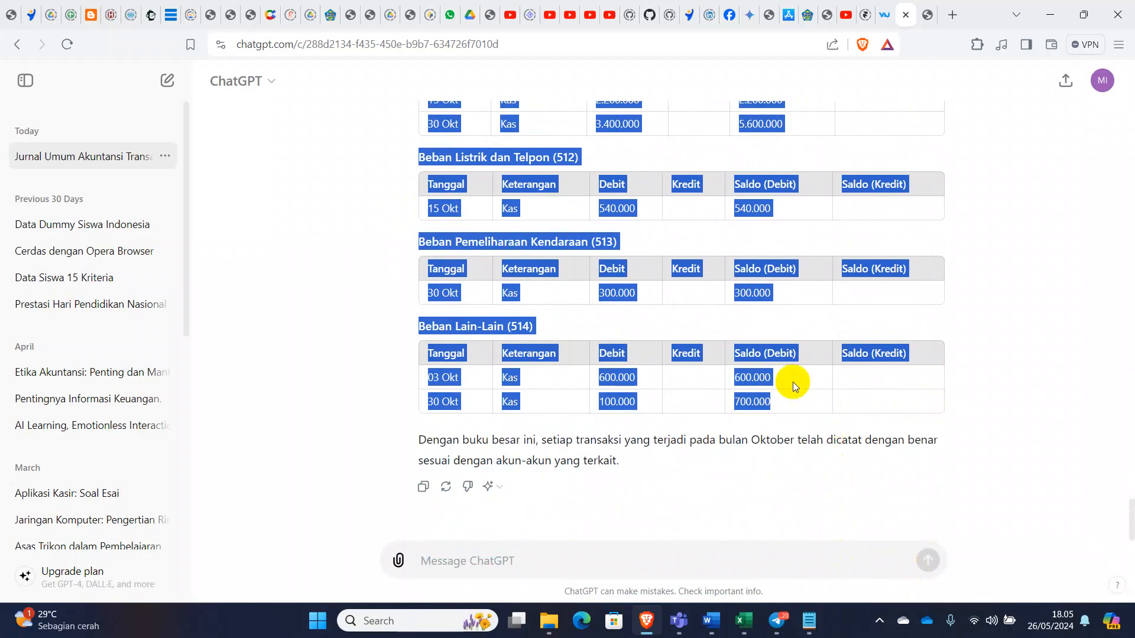
right_click(777, 355)
left_click(640, 372)
Switch to Excel and paste the copied Buku Besar tables into the Ledger sheet starting at cell I6.
mouse_move(745, 621)
left_click(571, 553)
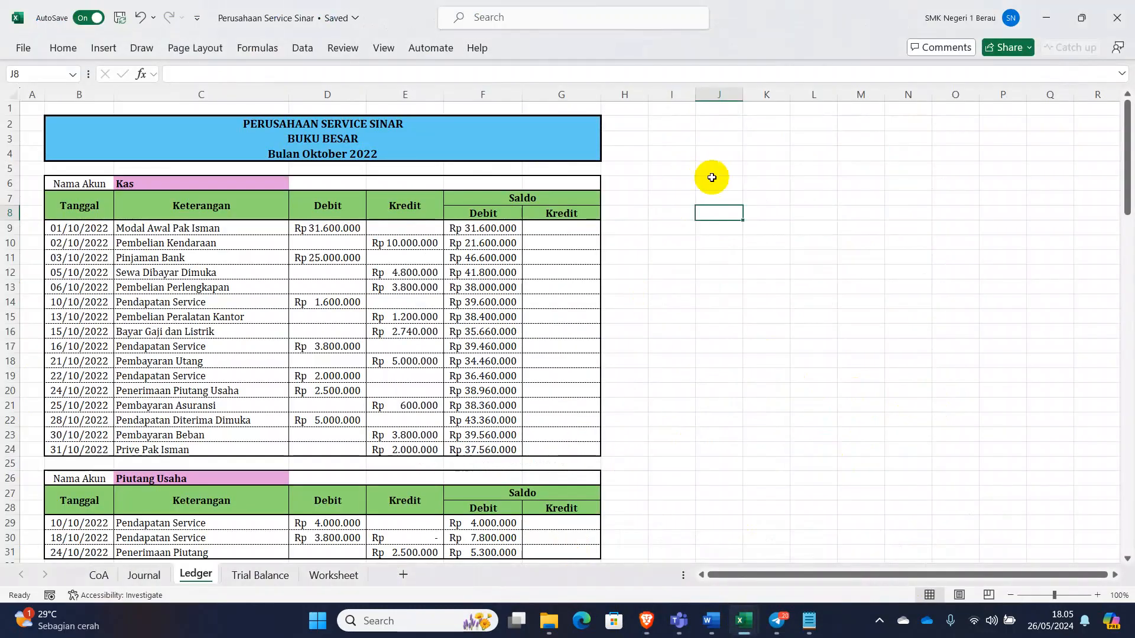
left_click(678, 182)
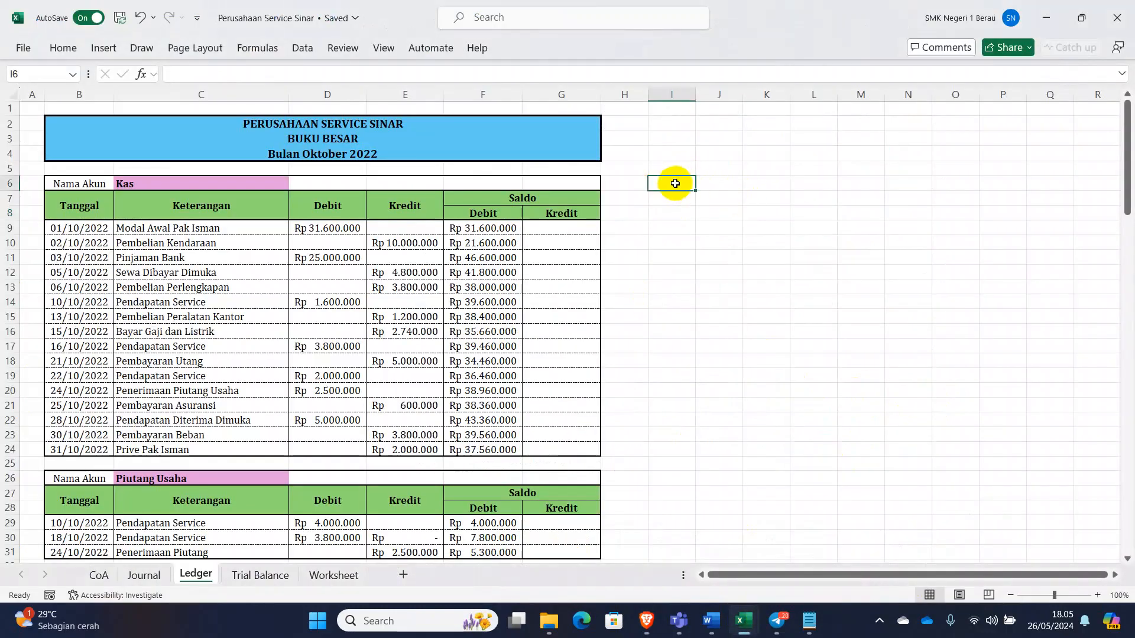
right_click(677, 187)
left_click(733, 186)
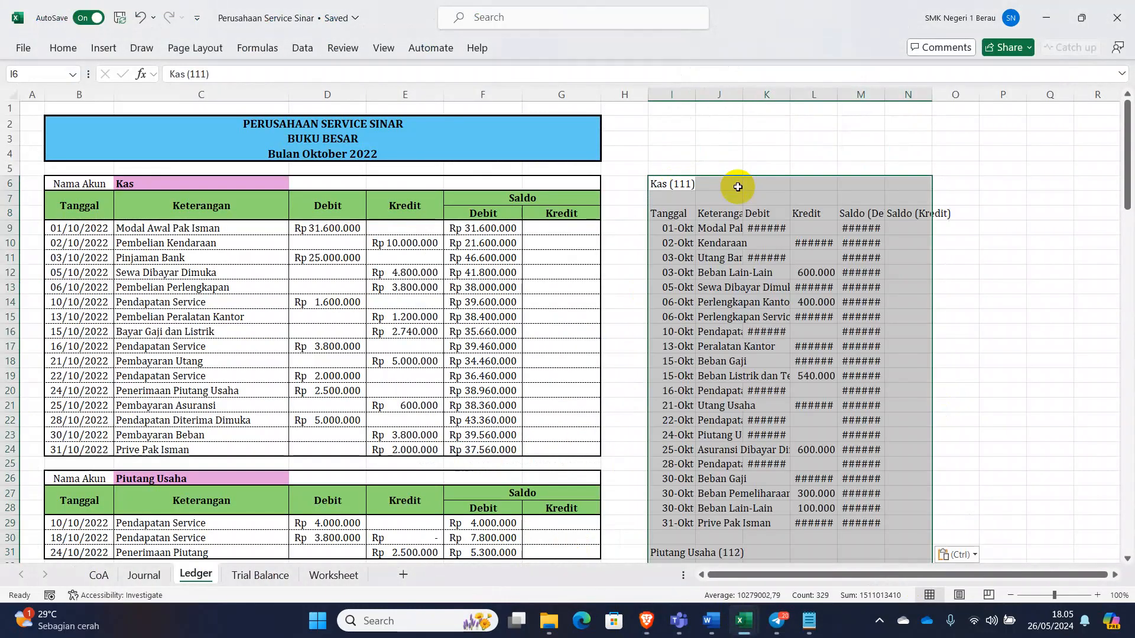
Widen columns J to M so the pasted descriptions, debit, credit and Saldo (Debit) values fit.
left_click_drag(745, 99, 1001, 94)
mouse_move(809, 620)
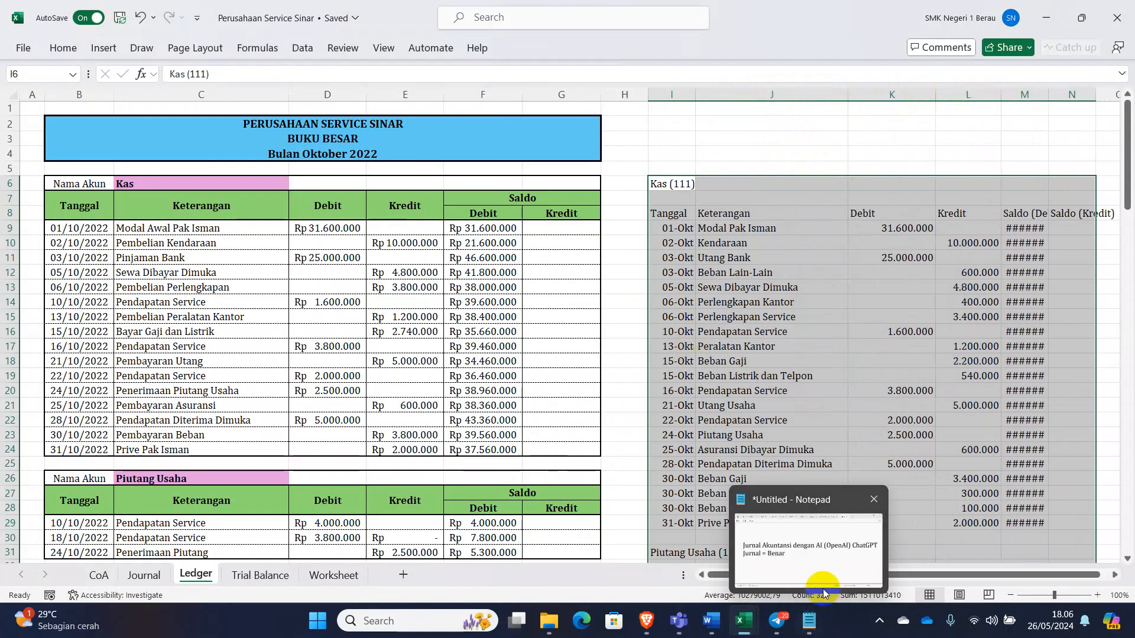
left_click(968, 435)
left_click_drag(1048, 102, 1062, 98)
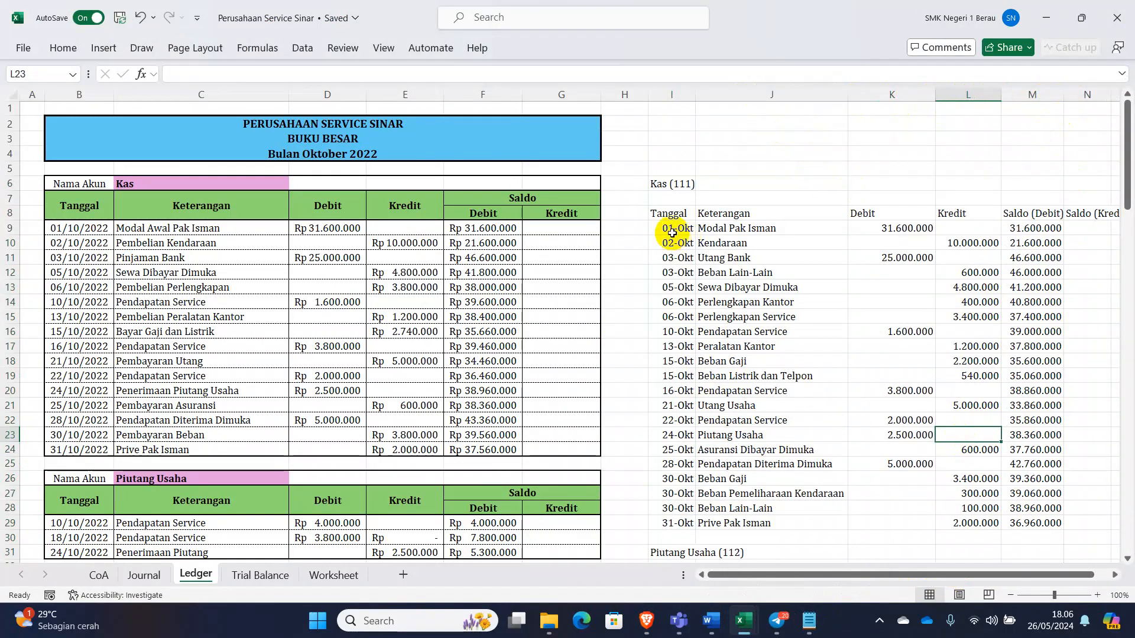
Compare the pasted Kas (111) entries and ending balance with the original Kas ledger.
left_click(665, 183)
left_click(728, 227)
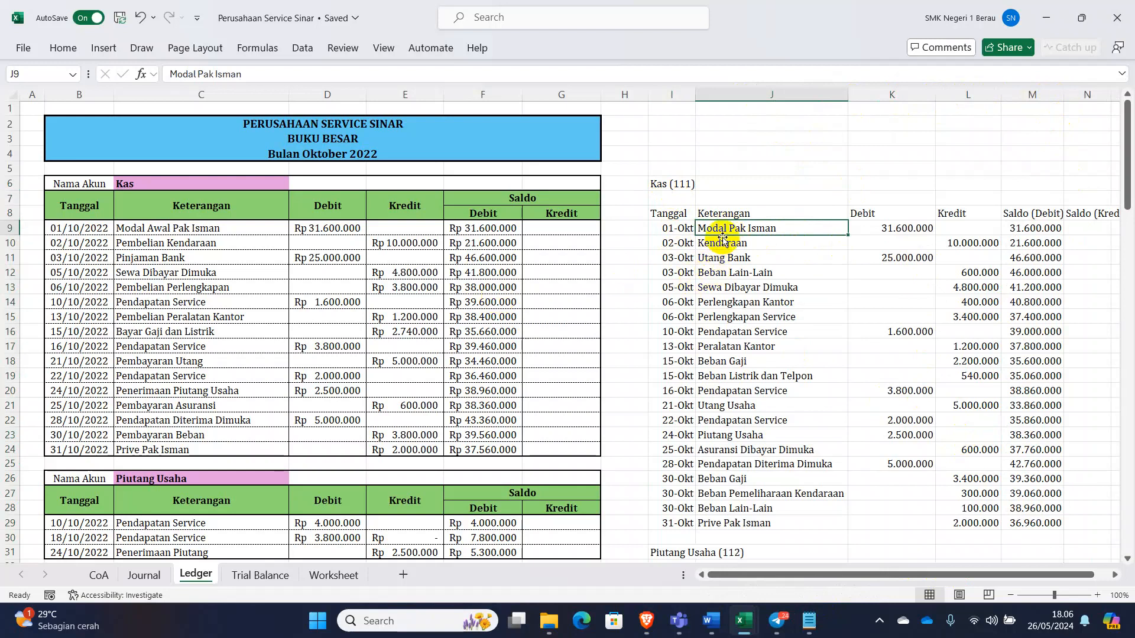
left_click(738, 345)
left_click(893, 243)
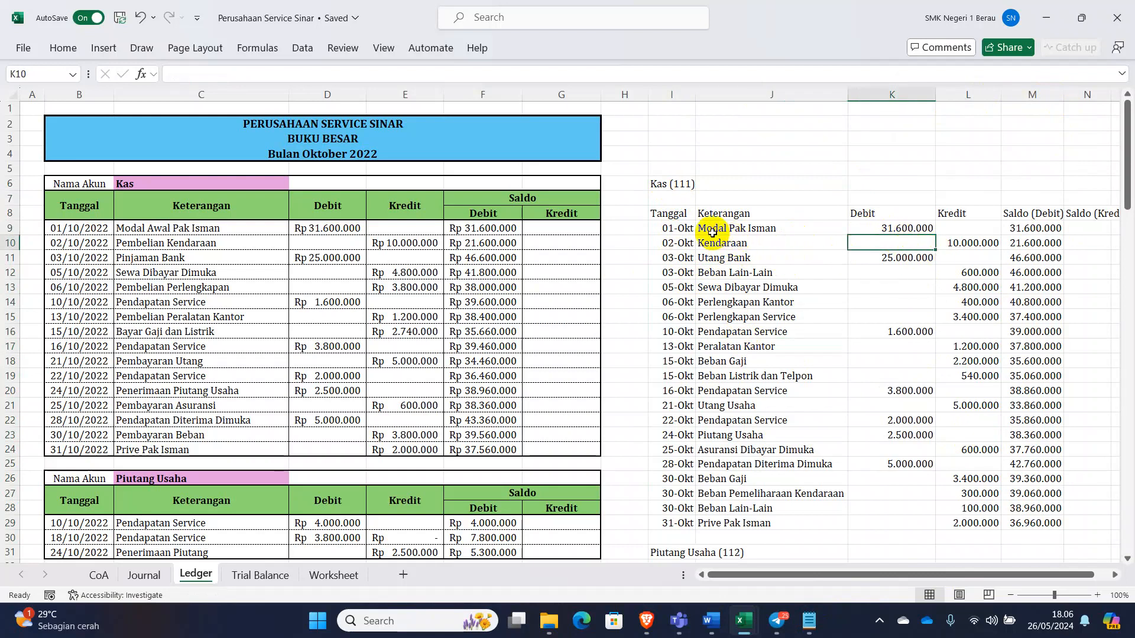
left_click(756, 464)
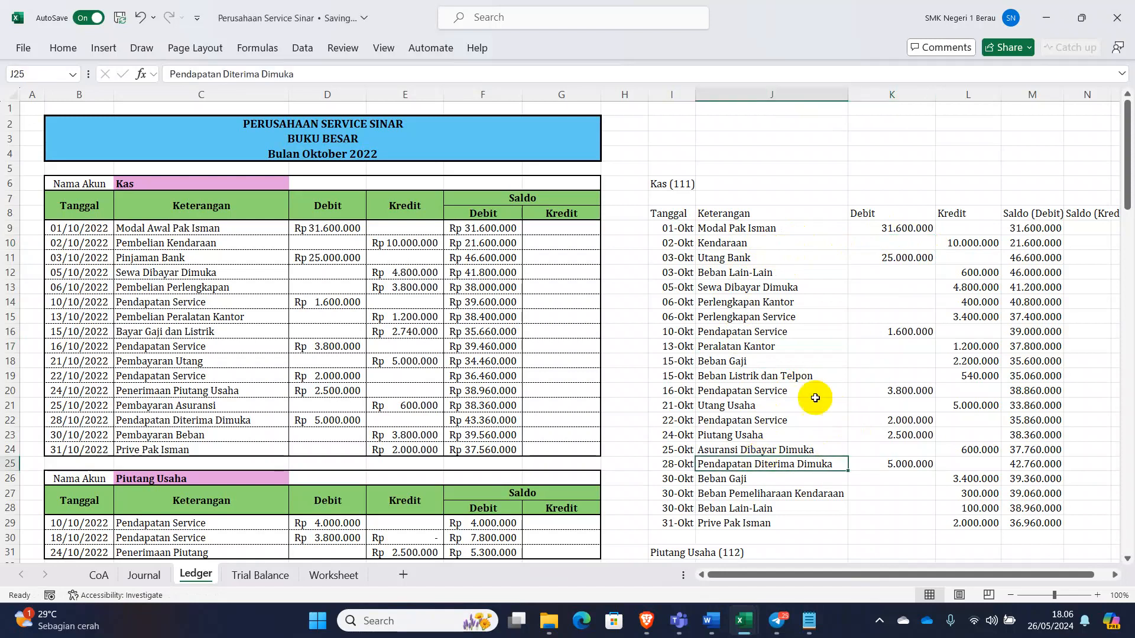
left_click(859, 385)
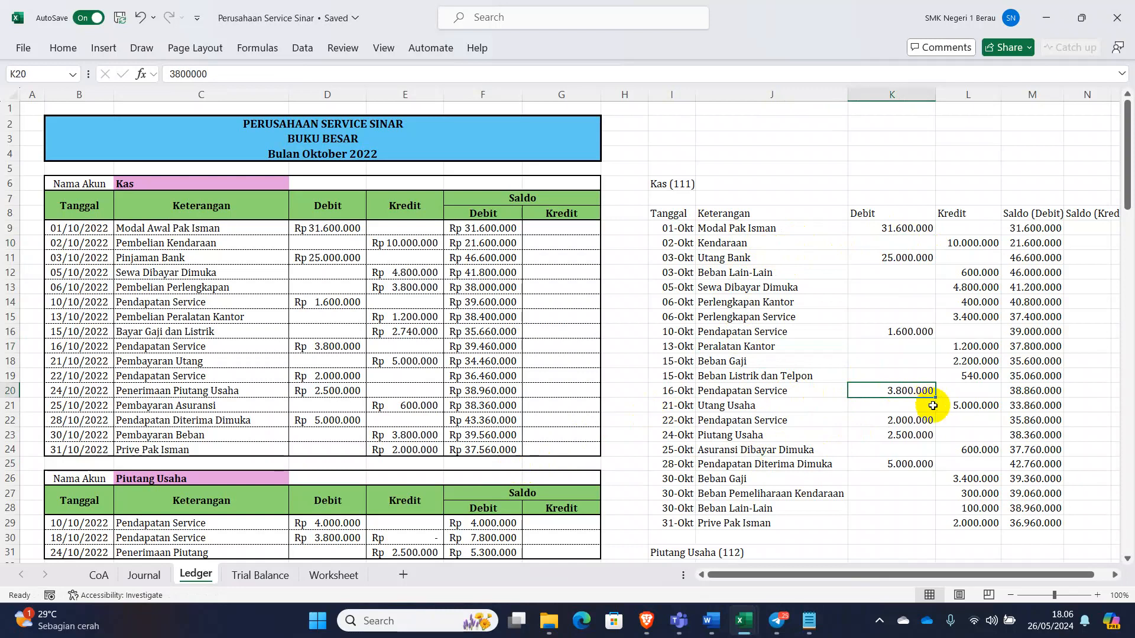
left_click(1034, 523)
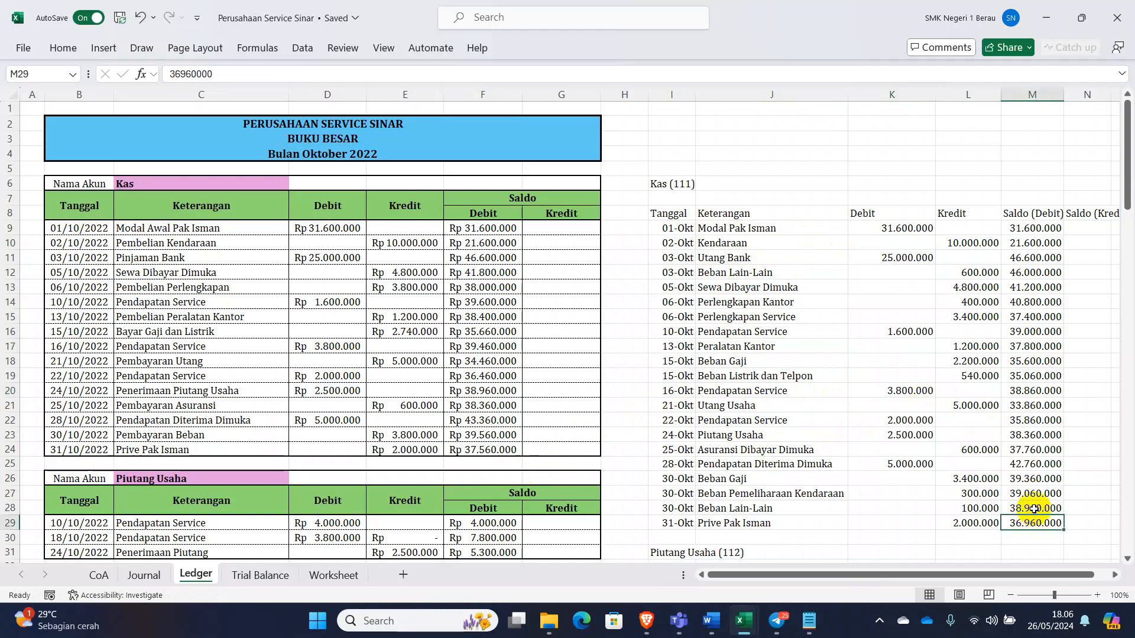
Highlight both ending Kas balances, F24 in the original ledger and M29 in the pasted one, with yellow fill.
left_click(494, 450)
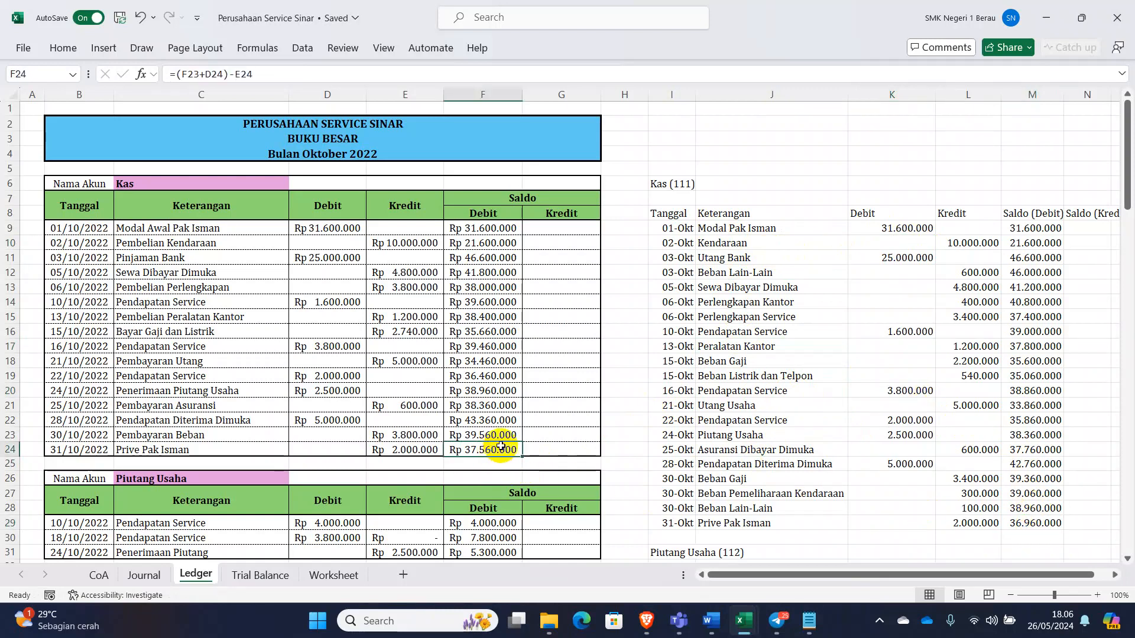
scroll(874, 407, "down", 2)
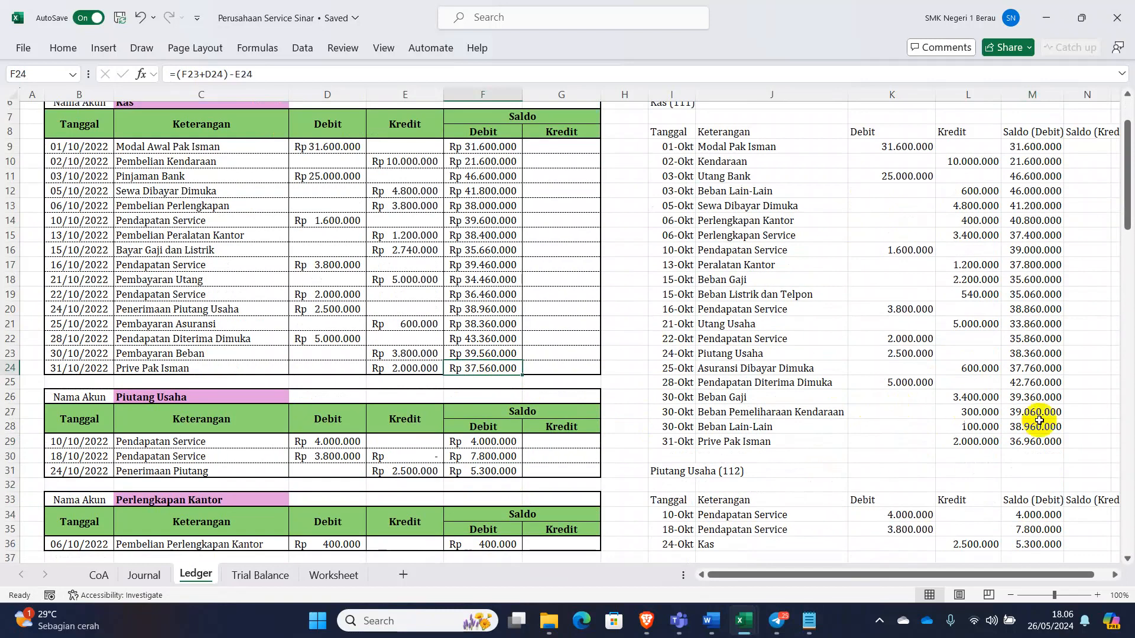
left_click(1048, 441, "ctrl")
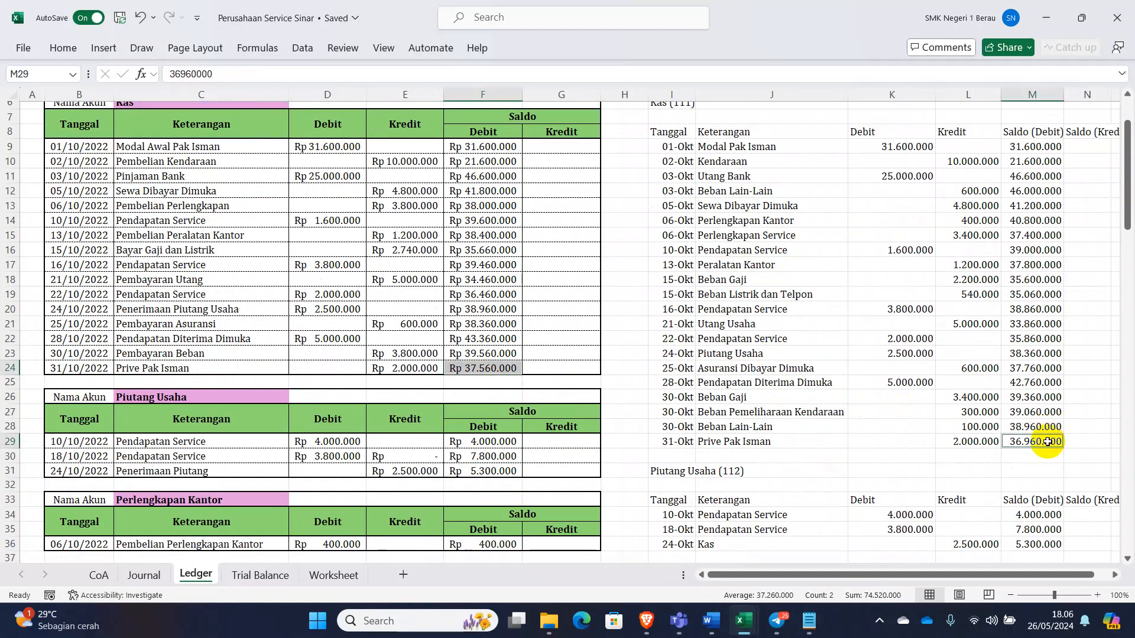
left_click(63, 47)
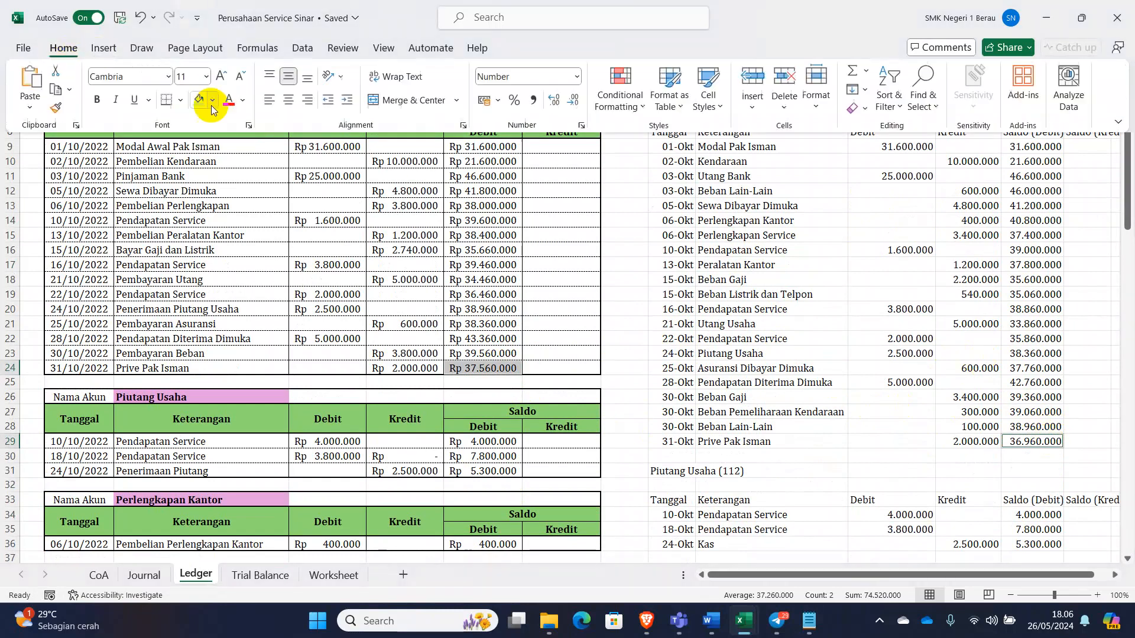
left_click(212, 100)
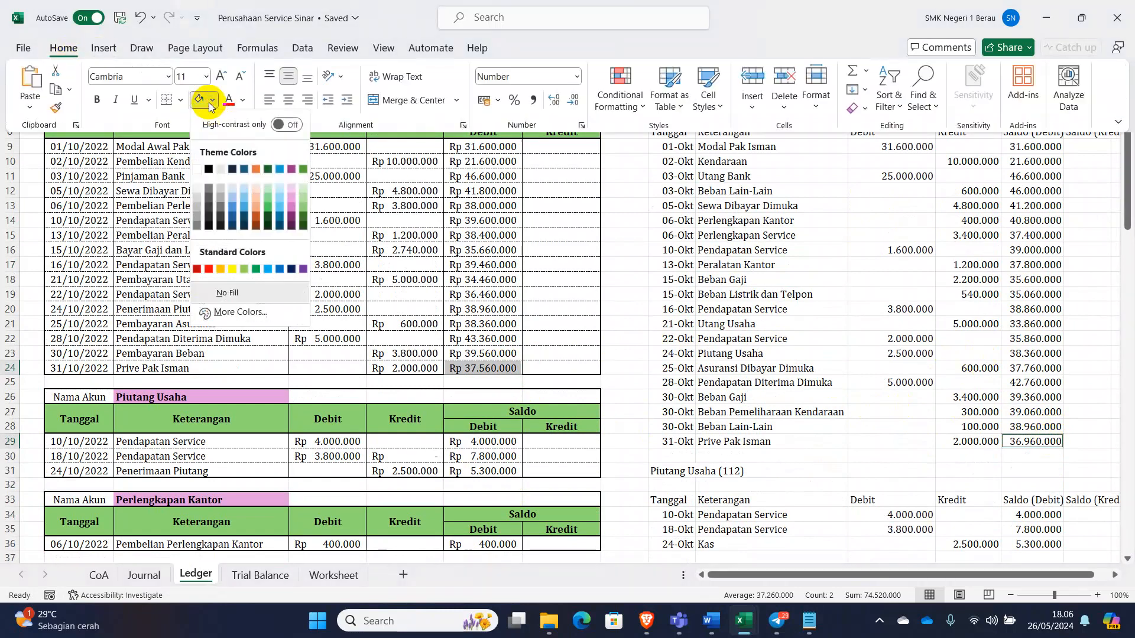
left_click(235, 260)
left_click(779, 353)
Compare the ending balances of Piutang Usaha, Perlengkapan Kantor, Perlengkapan Service and Asuransi Dibayar Dimuka between the original and pasted ledgers.
scroll(797, 349, "down", 2)
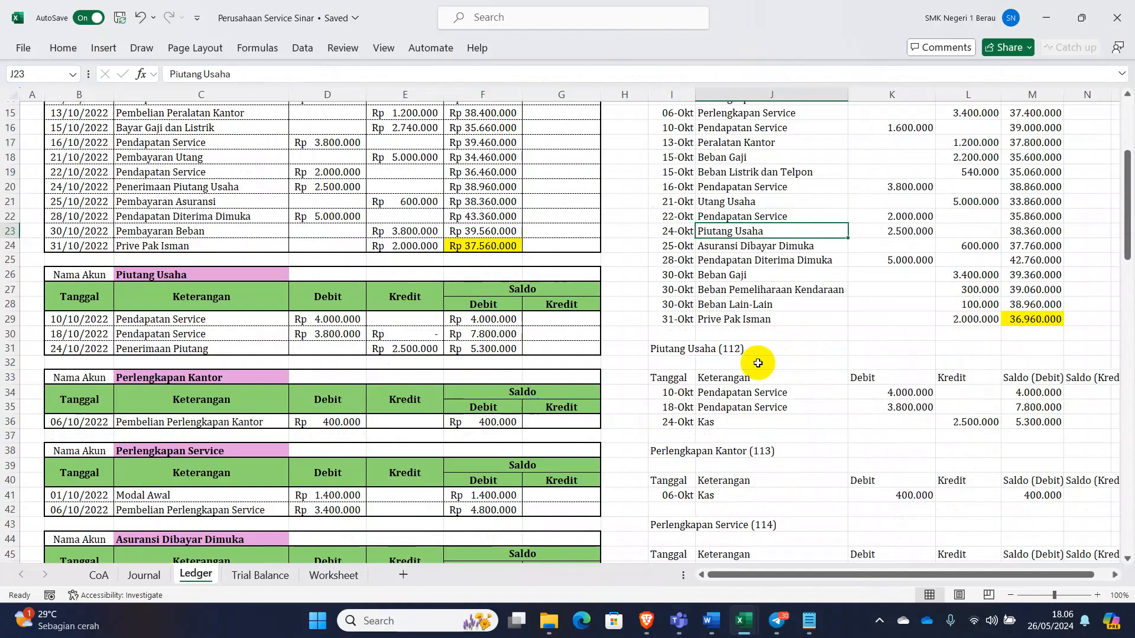
left_click(502, 347)
left_click(1032, 422)
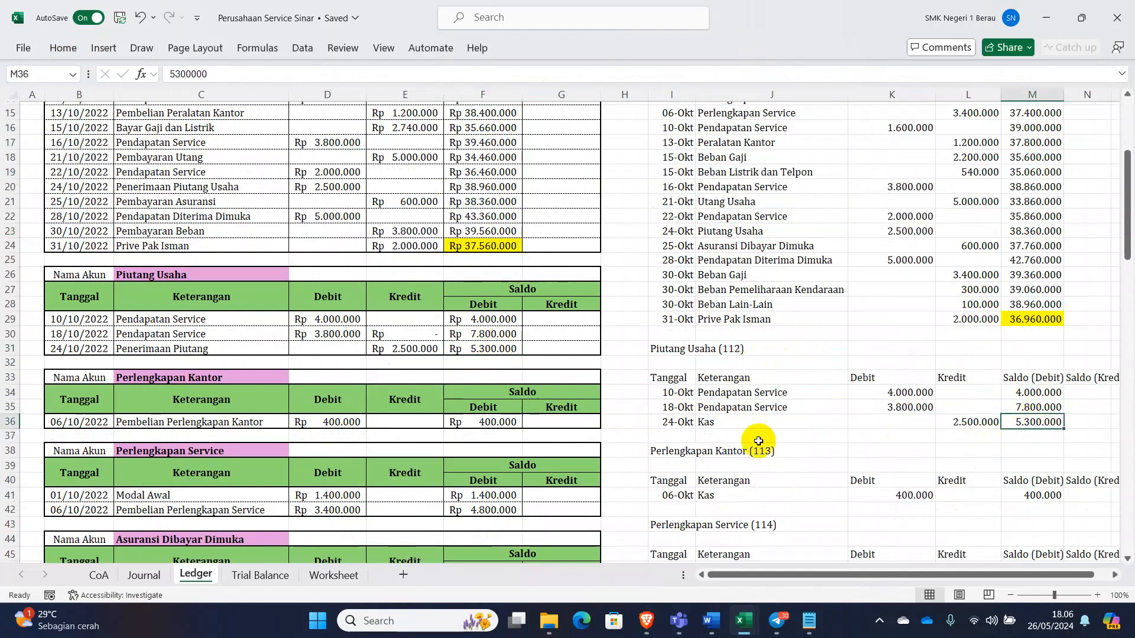
left_click(491, 422)
left_click(1035, 495)
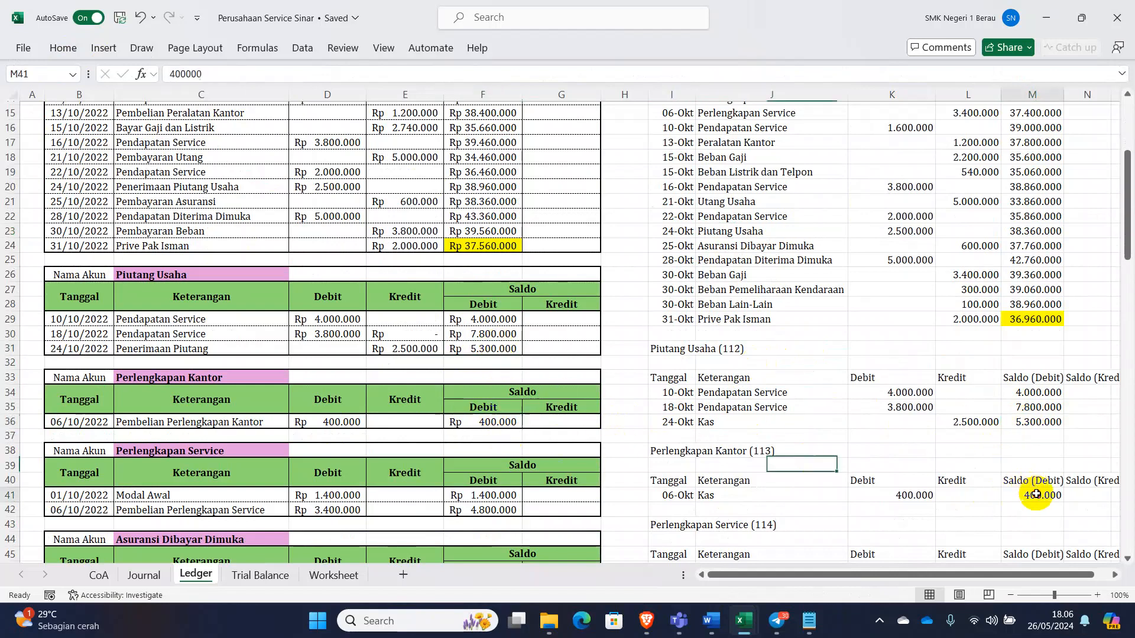
scroll(973, 444, "down", 3)
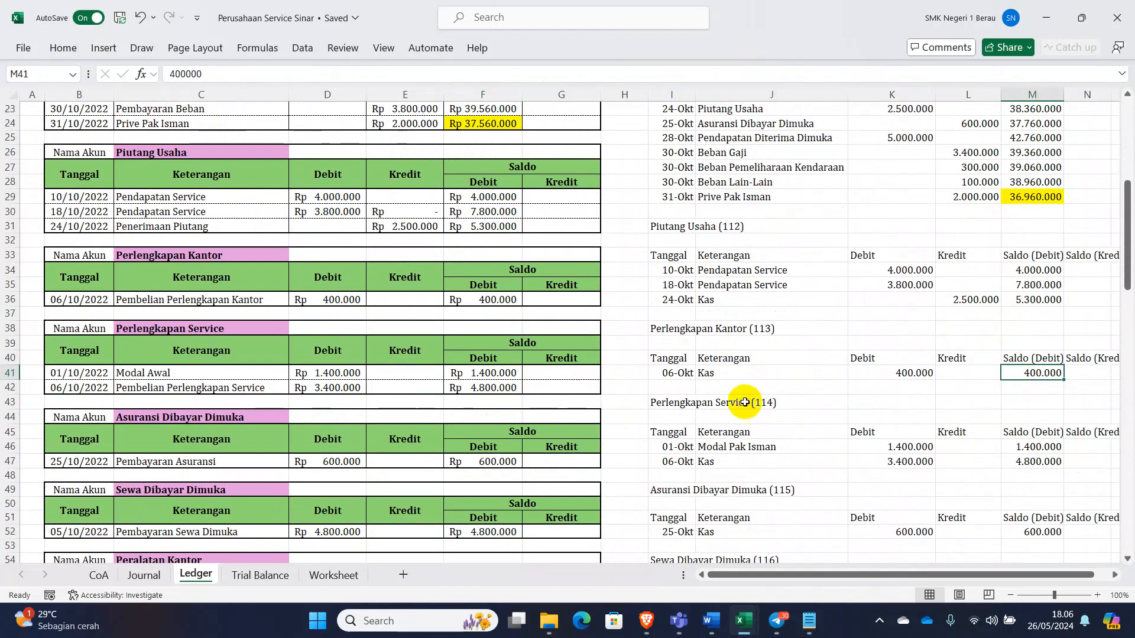
left_click(1033, 463)
left_click(516, 389)
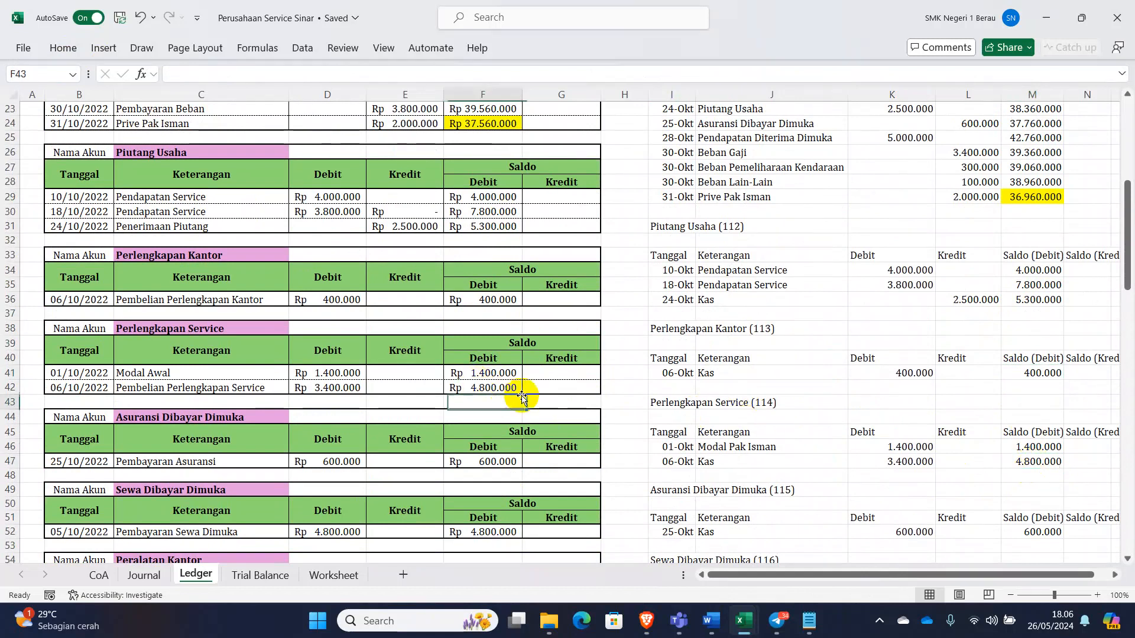
left_click(509, 459)
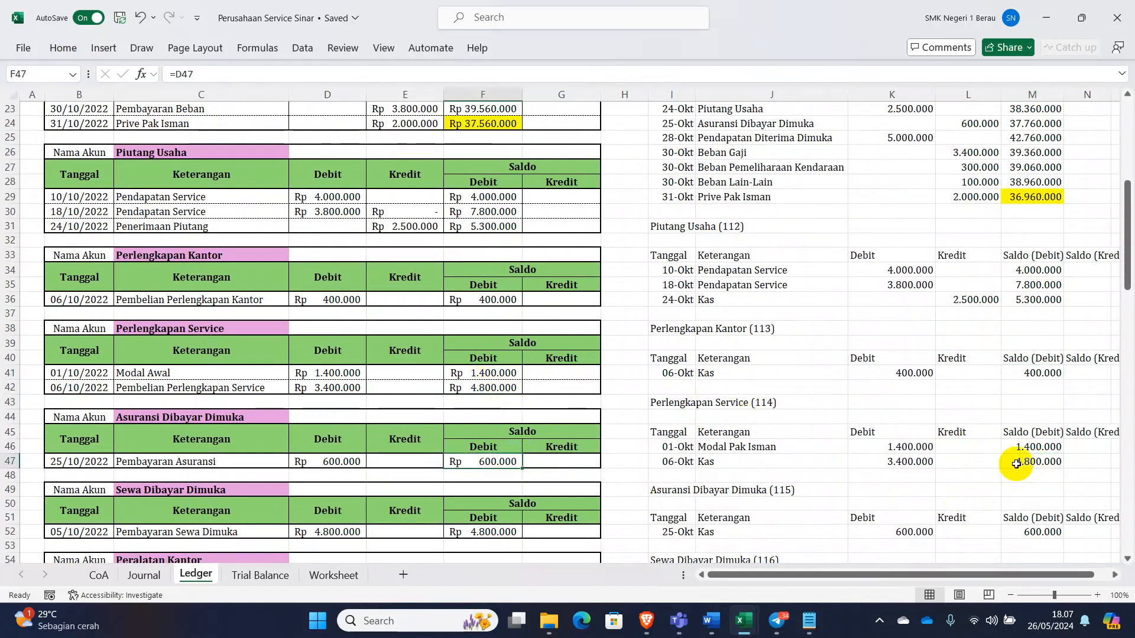
left_click(1038, 532)
Compare the balances of Sewa Dibayar Dimuka, Peralatan Kantor, Peralatan Service and Kendaraan between both ledgers.
scroll(993, 448, "down", 6)
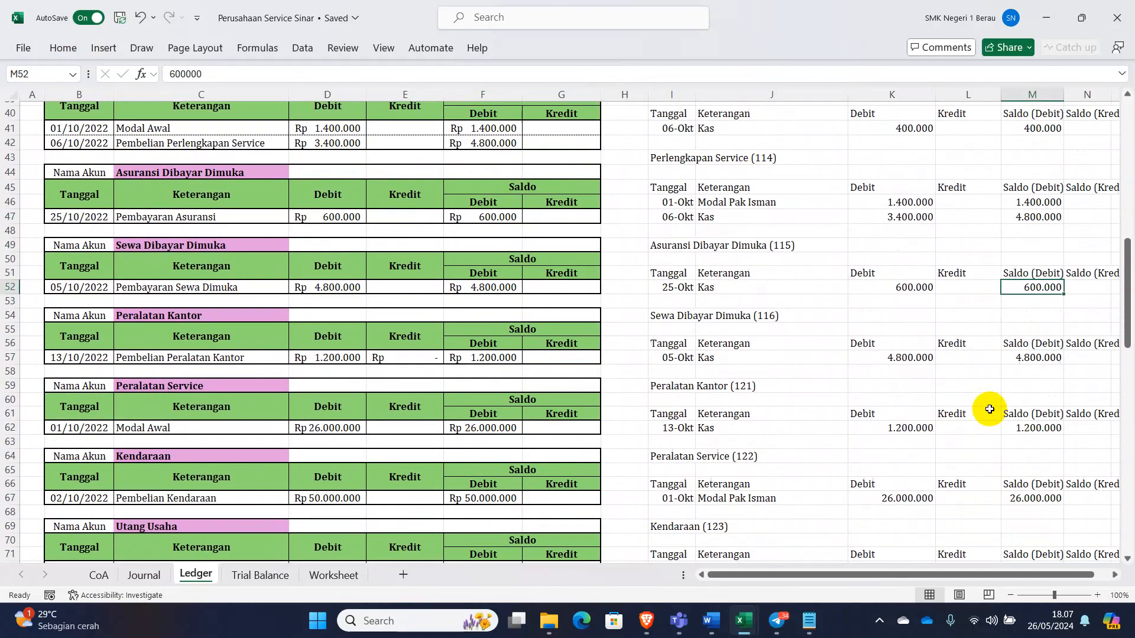
left_click(1031, 359)
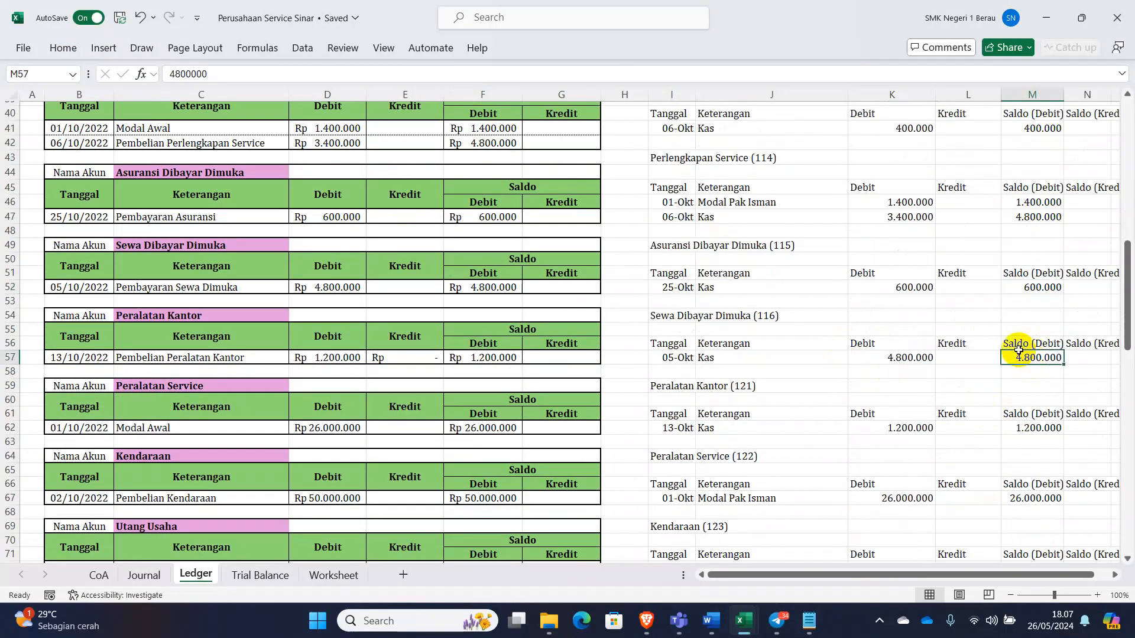
left_click(498, 285, "ctrl")
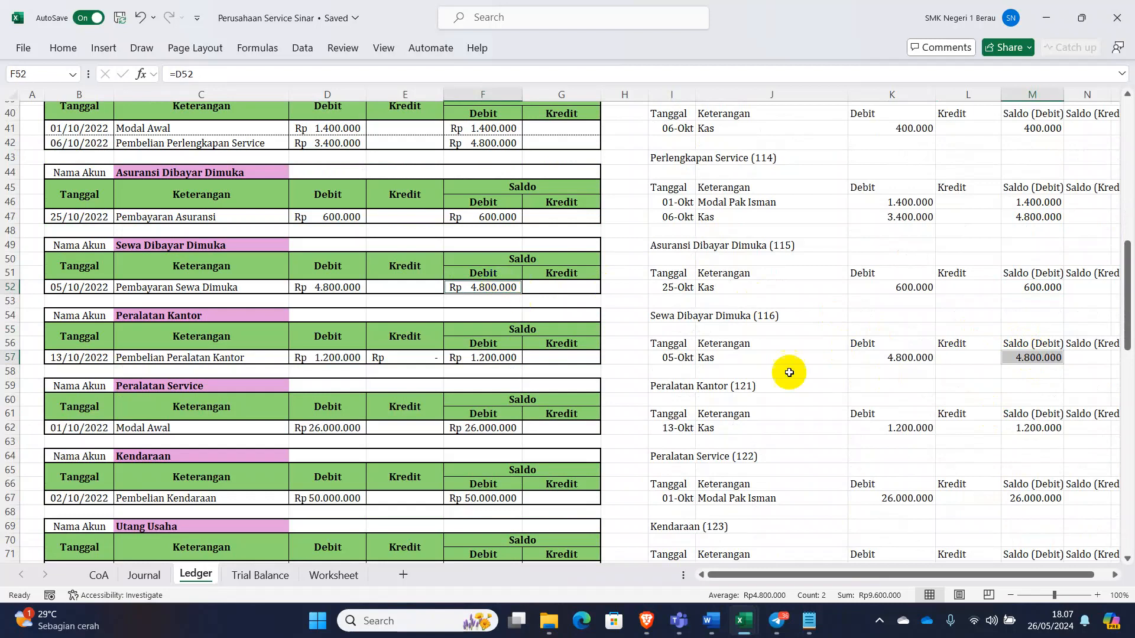
left_click(1038, 430)
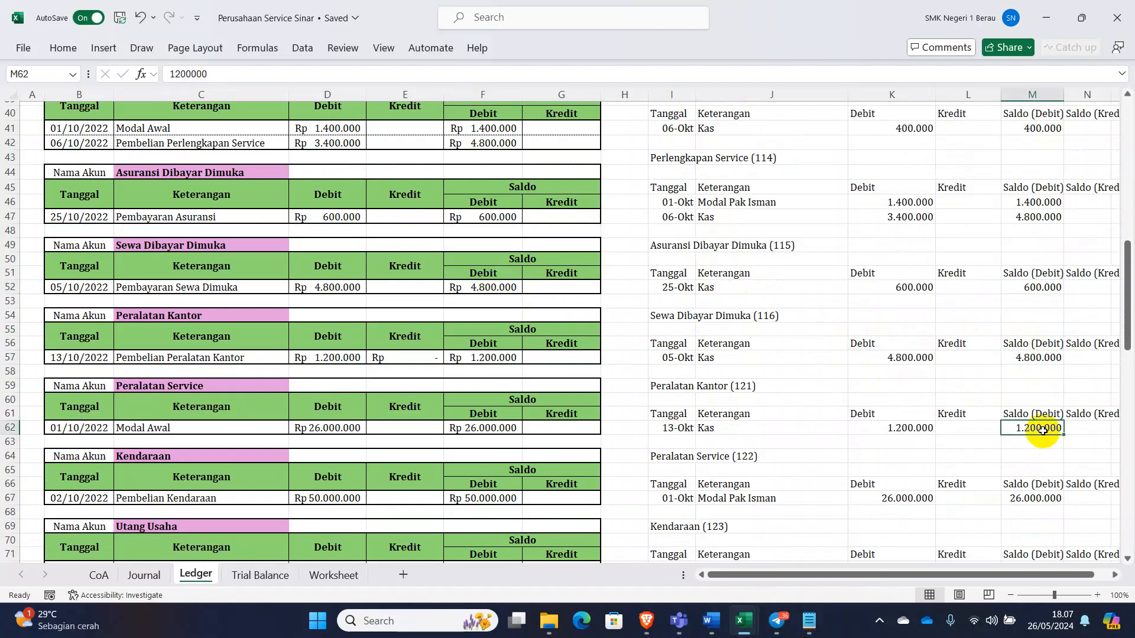
left_click(502, 356, "ctrl")
left_click(1035, 497)
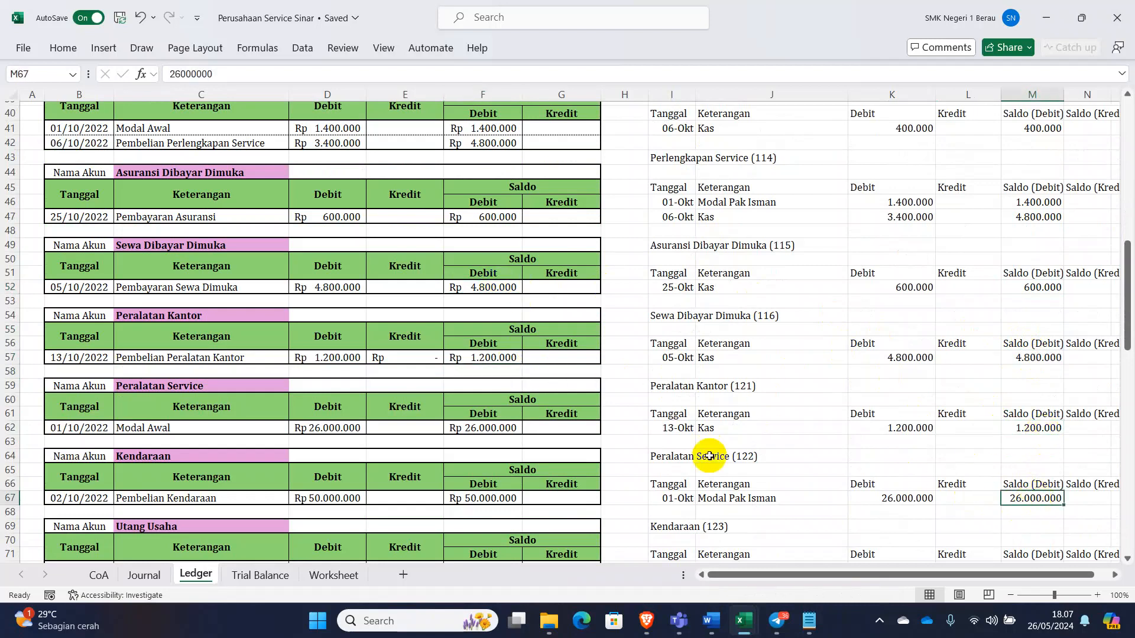
left_click(494, 427)
scroll(1076, 422, "down", 2)
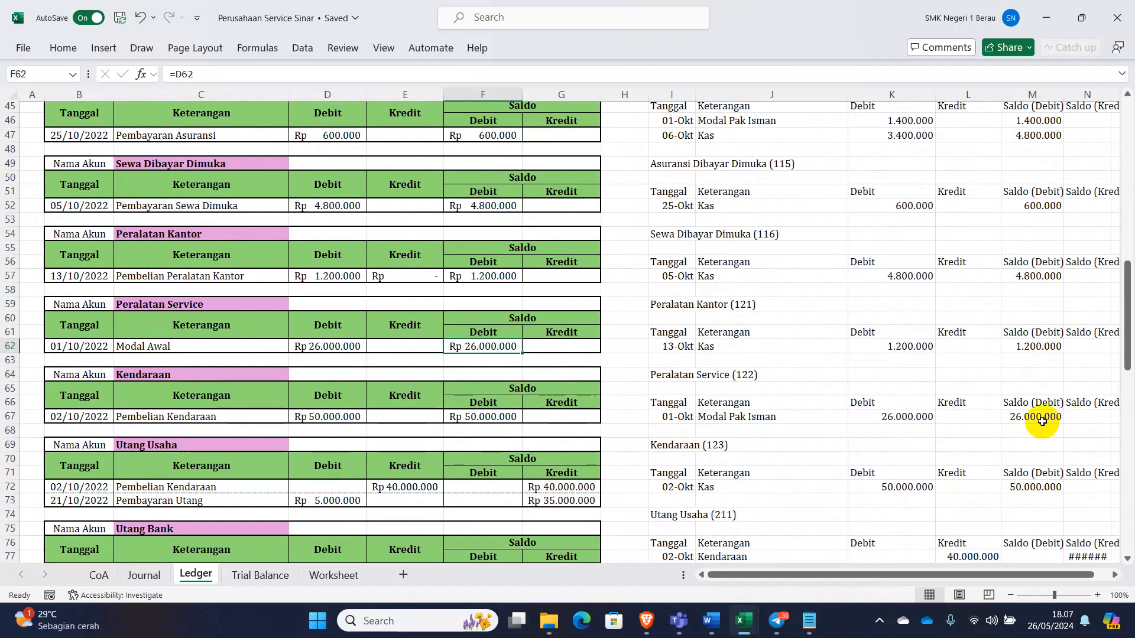
left_click(1038, 486)
left_click(482, 417)
Widen column N for the credit balances and compare the Utang Usaha and Utang Bank balances between both ledgers.
left_click_drag(909, 570, 924, 575)
left_click_drag(1073, 95, 1099, 95)
scroll(919, 310, "down", 4)
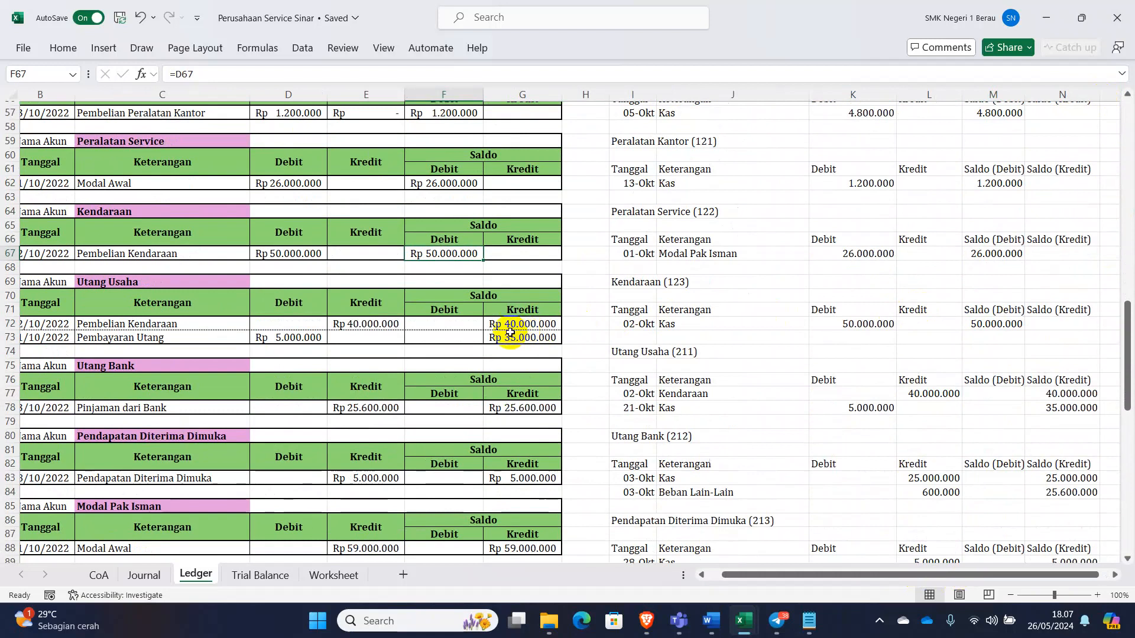
left_click(529, 341)
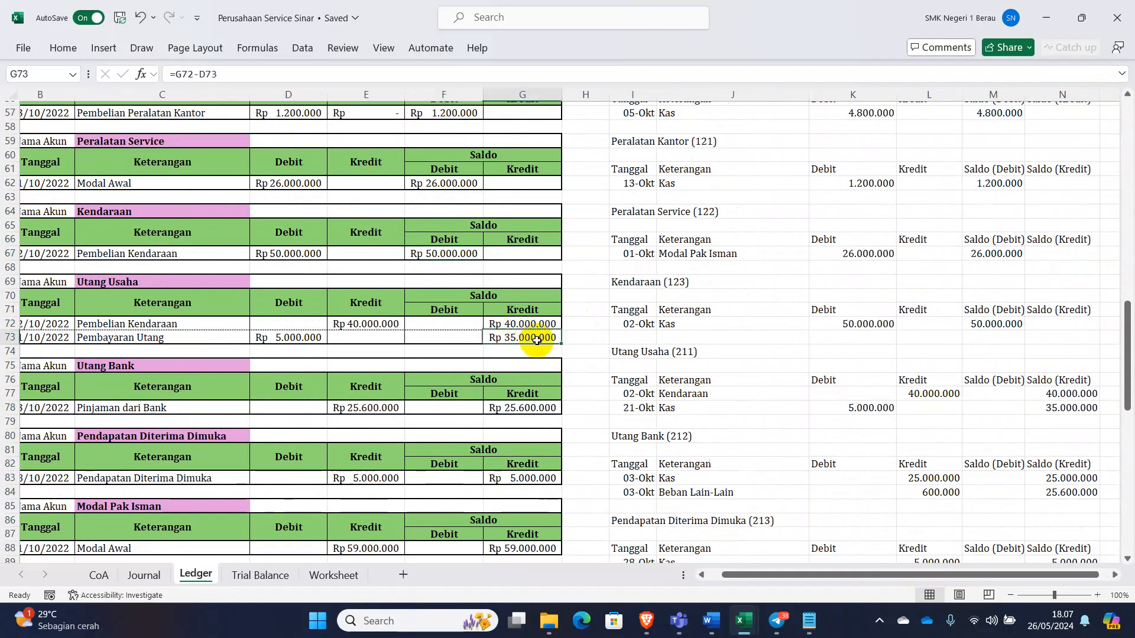
left_click(1058, 414)
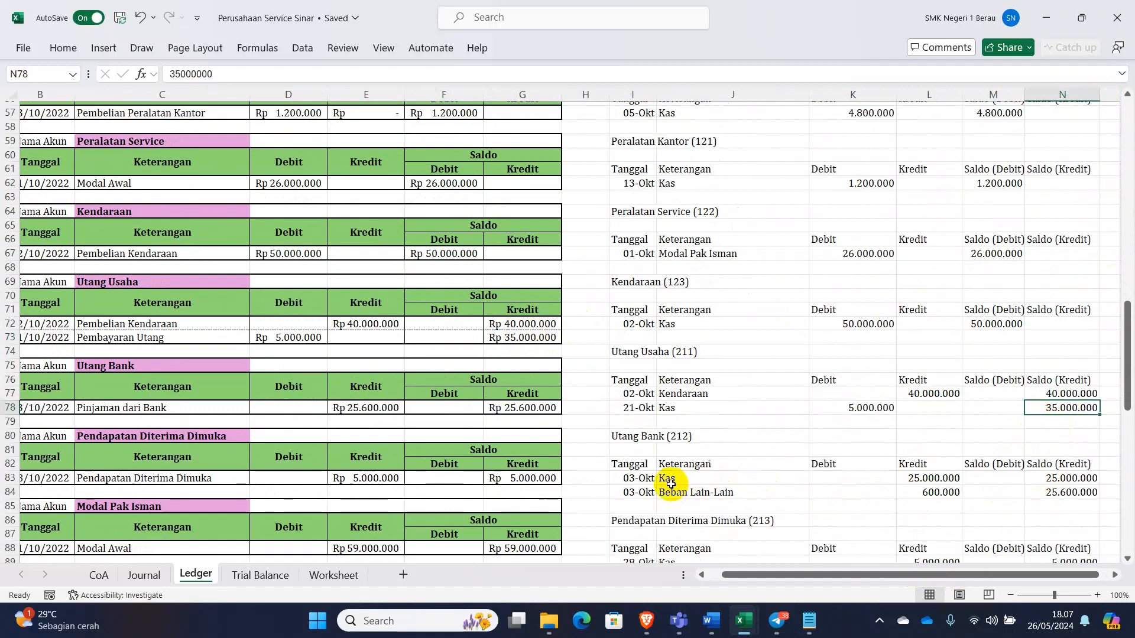
left_click(640, 469)
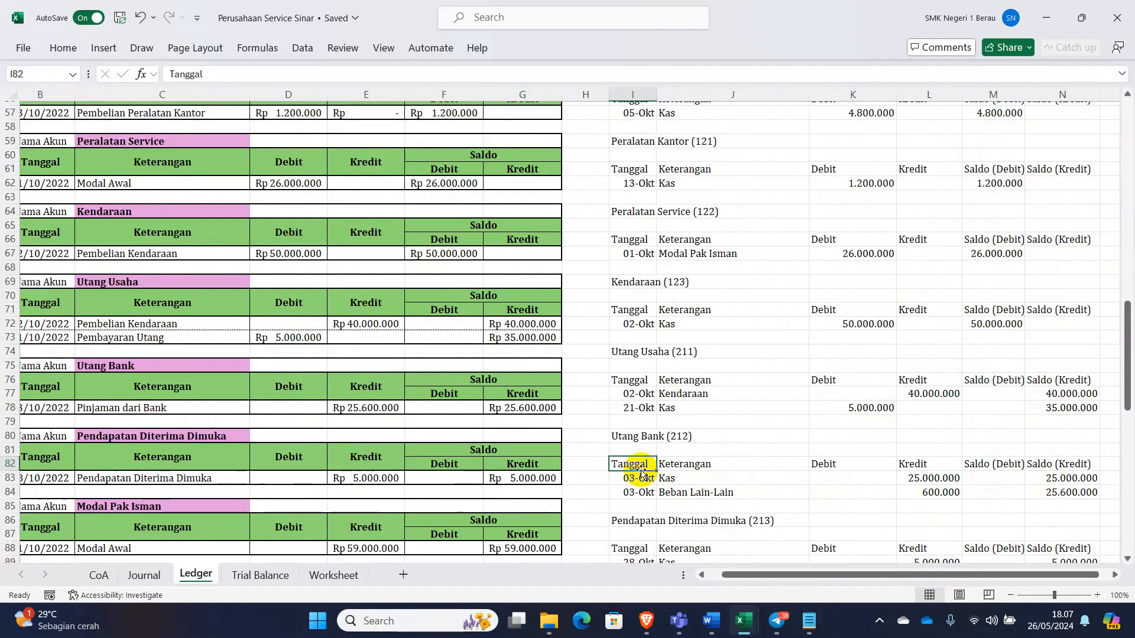
left_click(1067, 491)
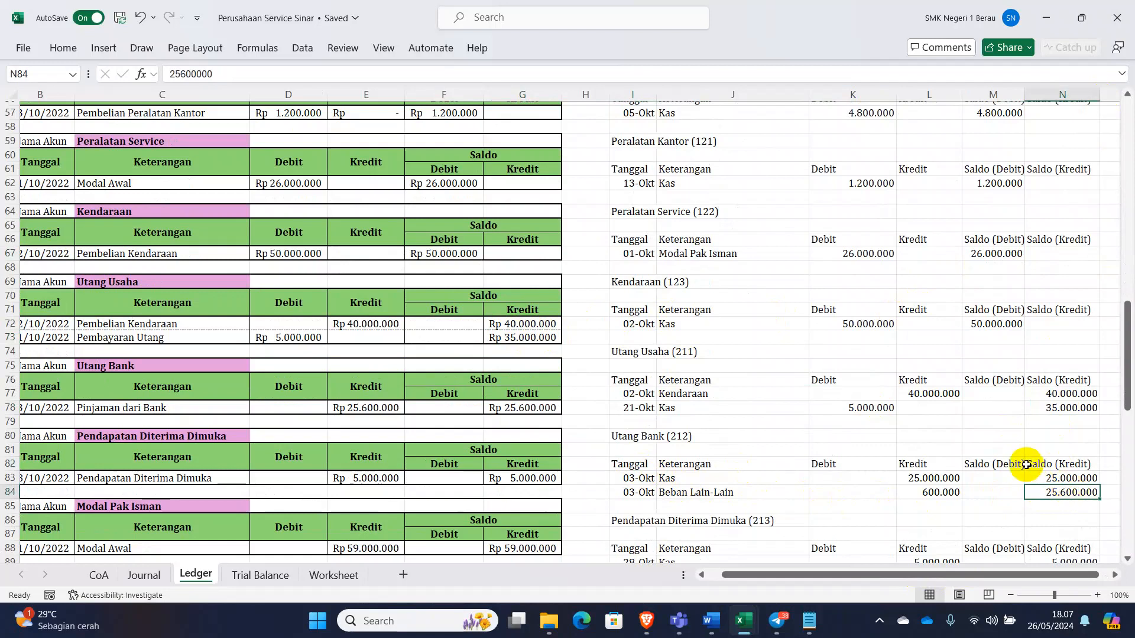
Compare the balances of Pendapatan Diterima Dimuka, the owner's Modal and Prive between the original and pasted ledgers.
scroll(1025, 464, "down", 2)
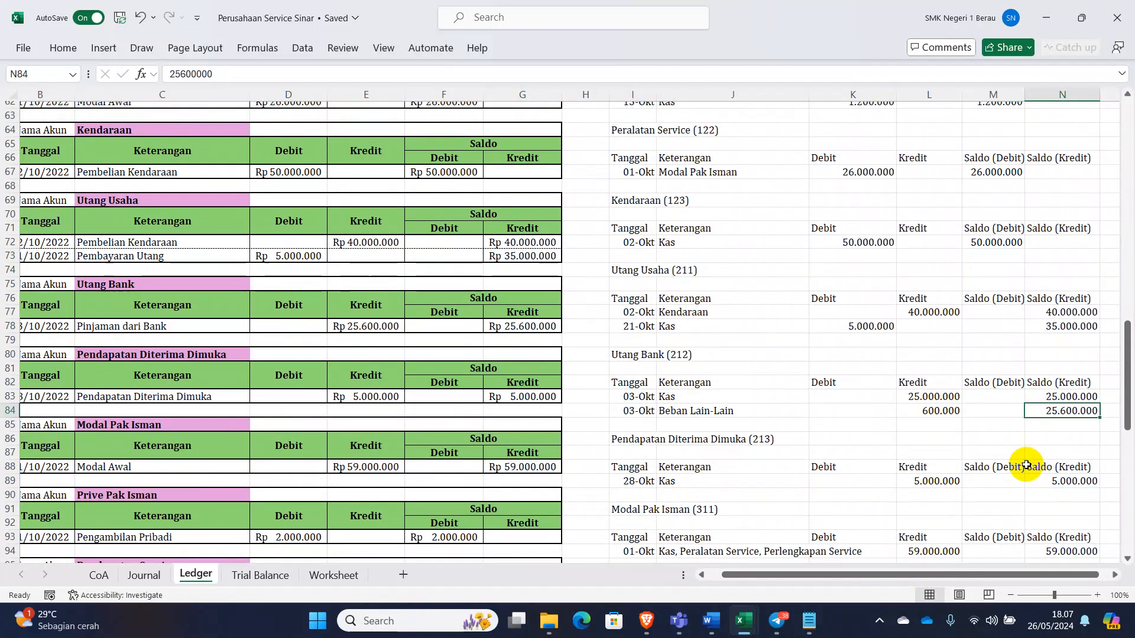
left_click(1062, 483)
scroll(999, 484, "down", 3)
left_click(1052, 431)
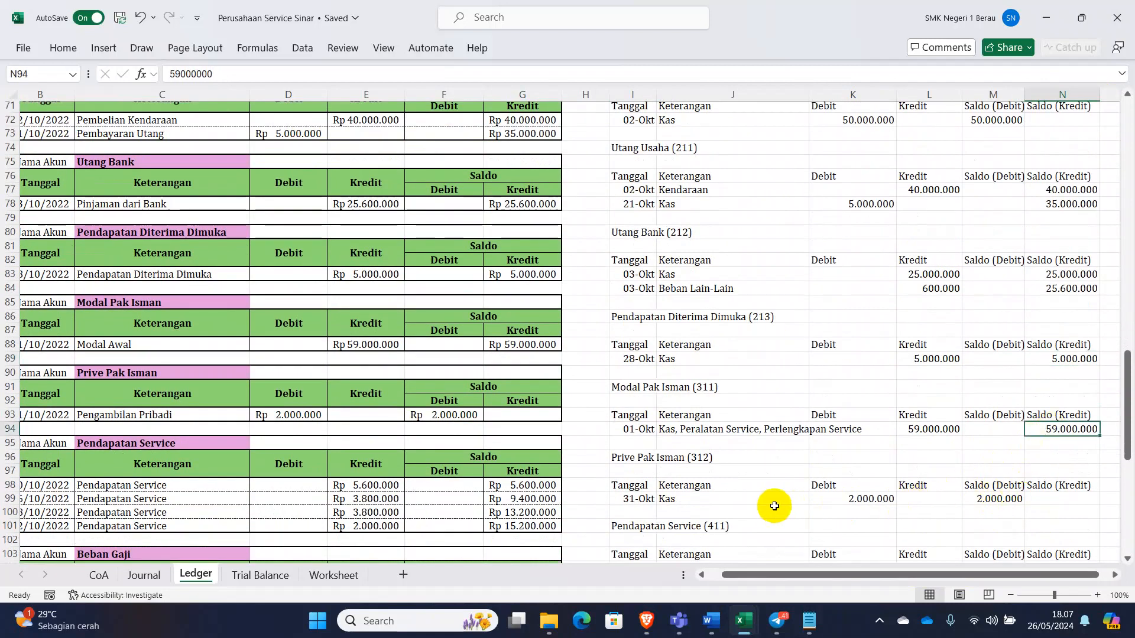
left_click(974, 498)
Compare the Pendapatan Service balance and the Gaji, Listrik dan Telpon, Pemeliharaan Kendaraan and Lain-Lain expense balances between both ledgers.
scroll(919, 467, "down", 3)
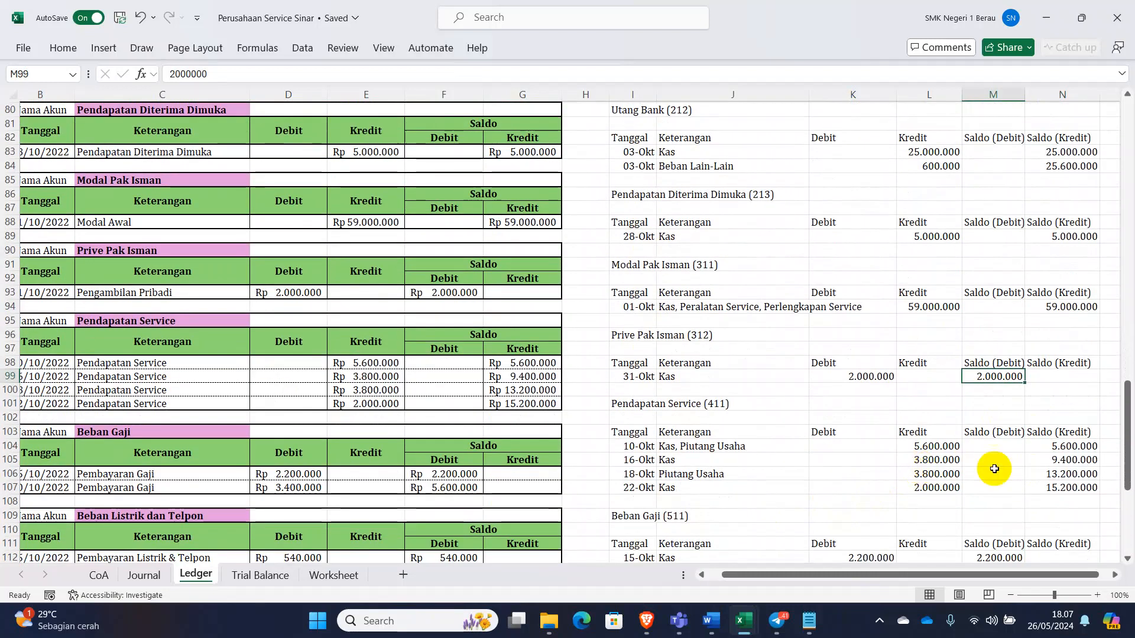
left_click(1062, 485)
scroll(987, 471, "down", 2)
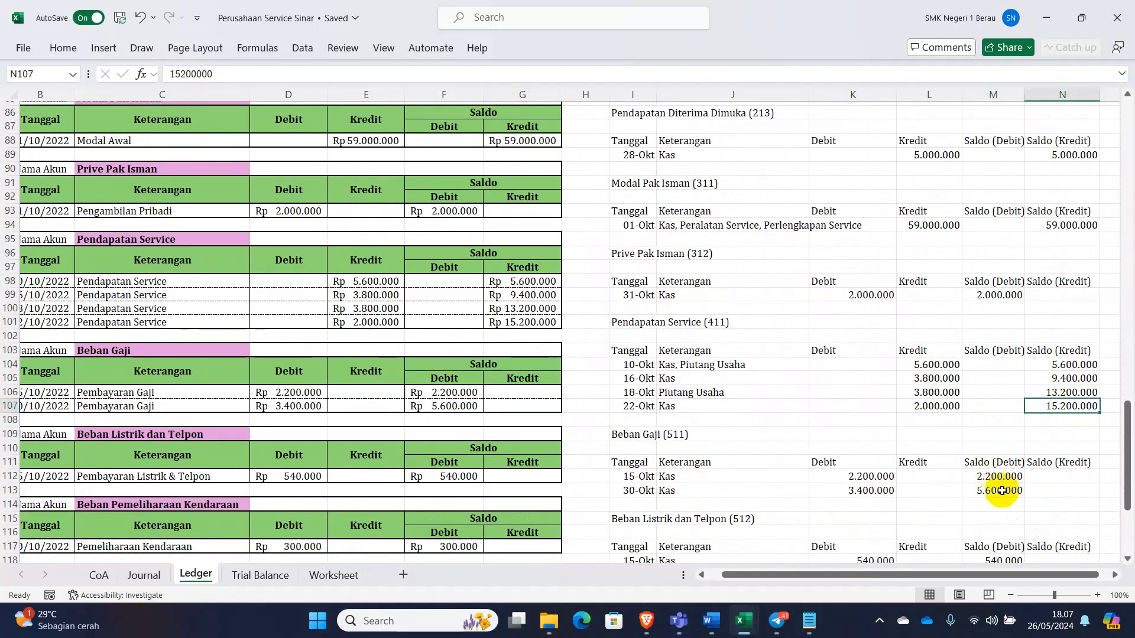
left_click(1001, 492)
scroll(1005, 487, "down", 2)
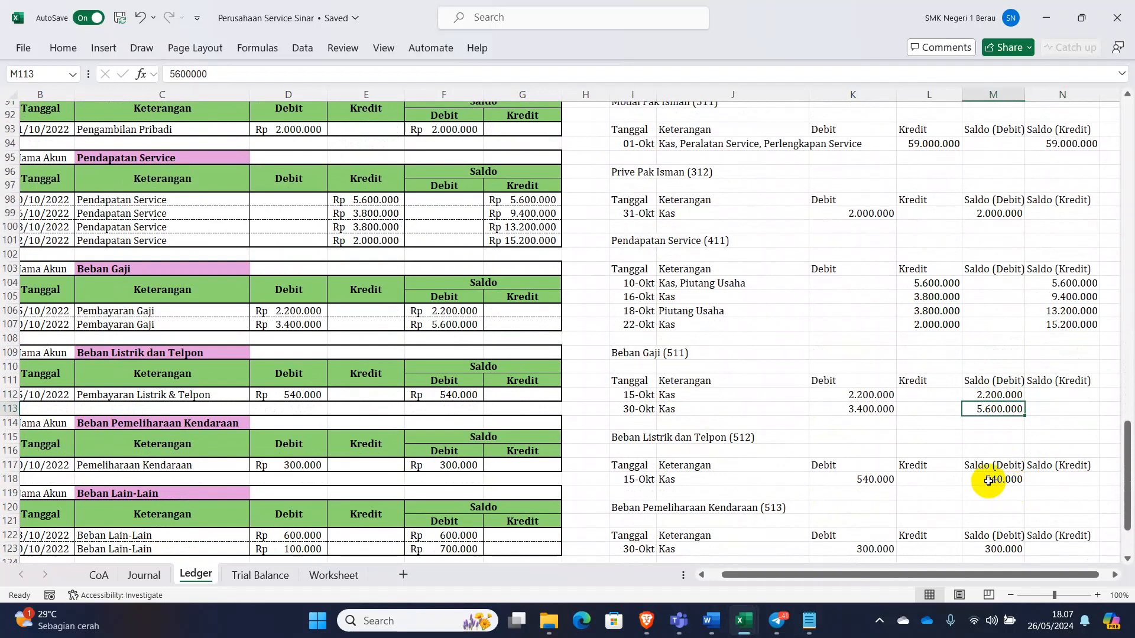
left_click(989, 480)
scroll(845, 449, "down", 3)
left_click(1005, 427)
left_click(978, 496)
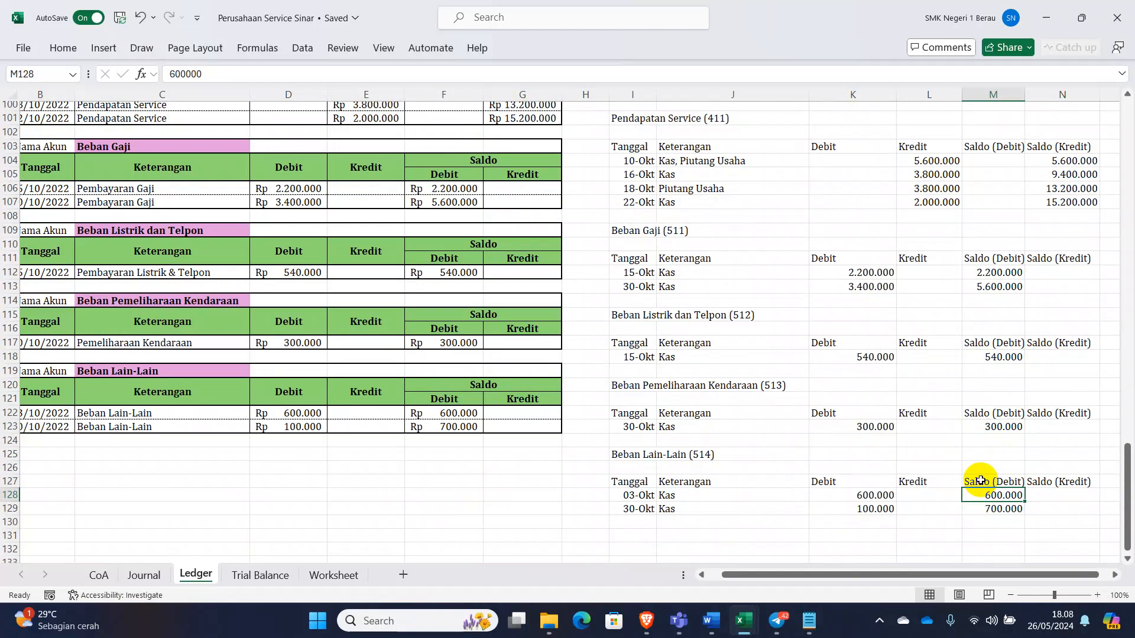
Return to the Kas account and review the pasted ledger's ending balance and late-October entries.
scroll(980, 480, "up", 20)
scroll(980, 480, "up", 6)
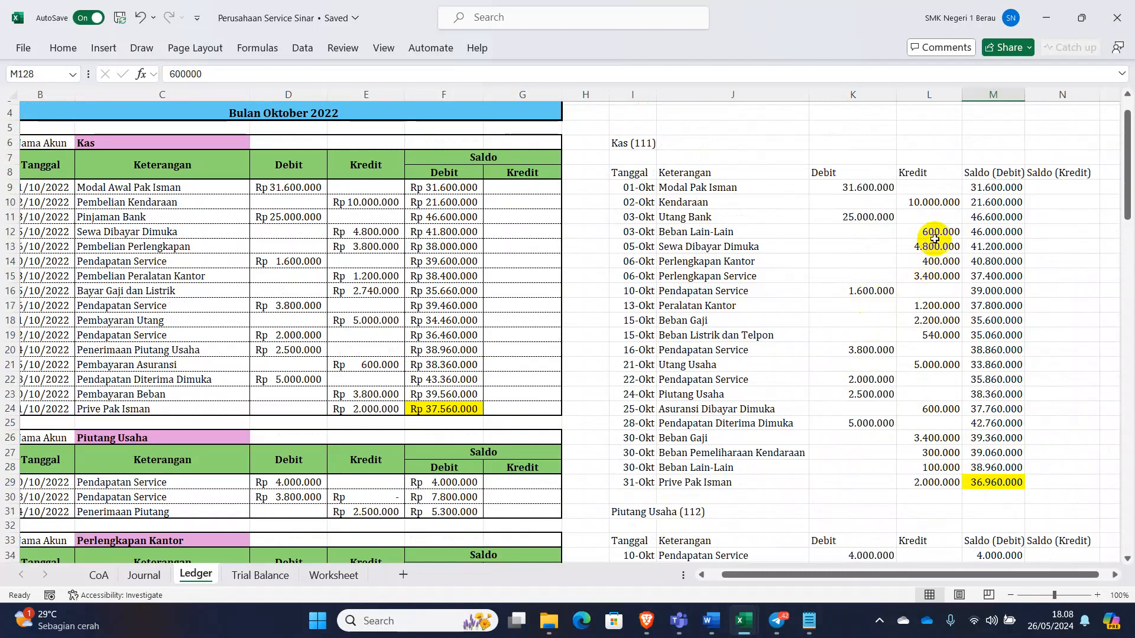
left_click(993, 484)
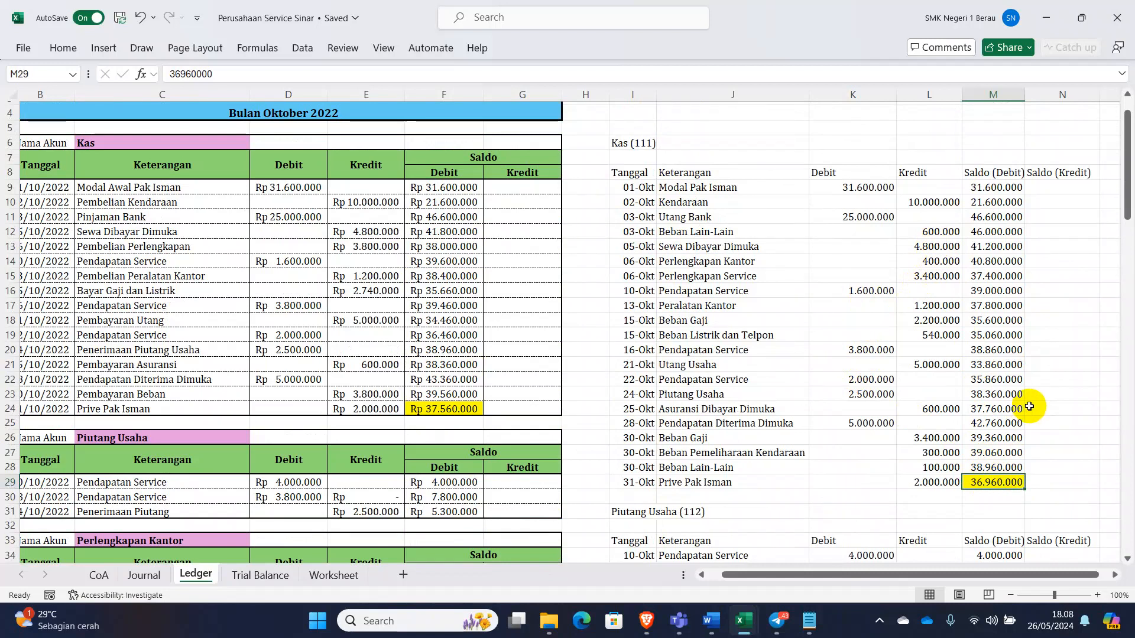
left_click(804, 411)
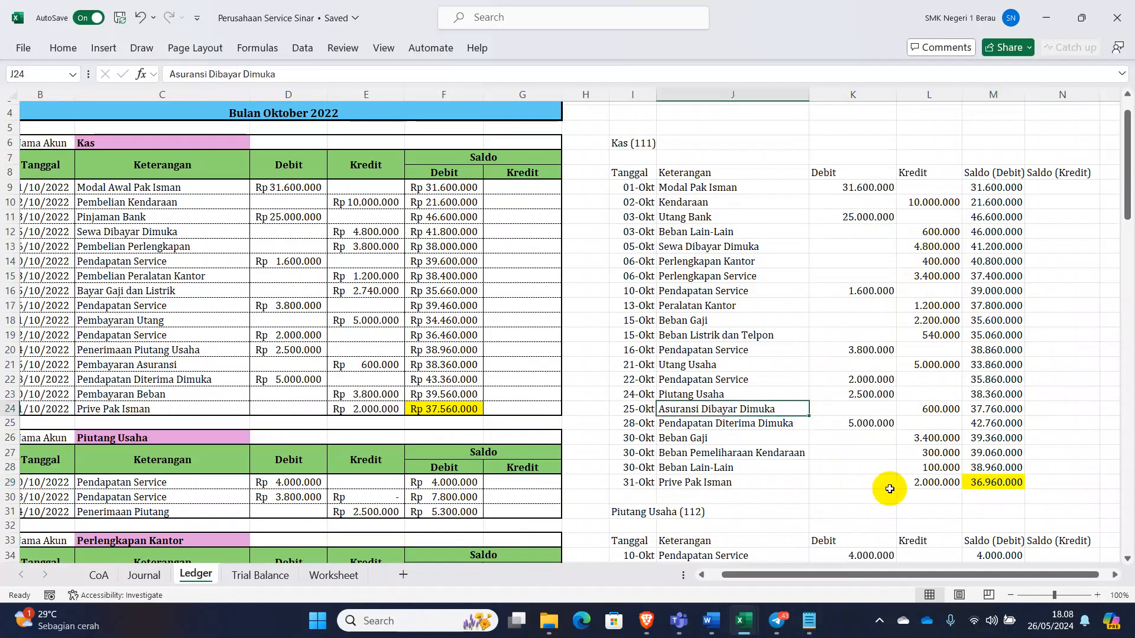
left_click(719, 470)
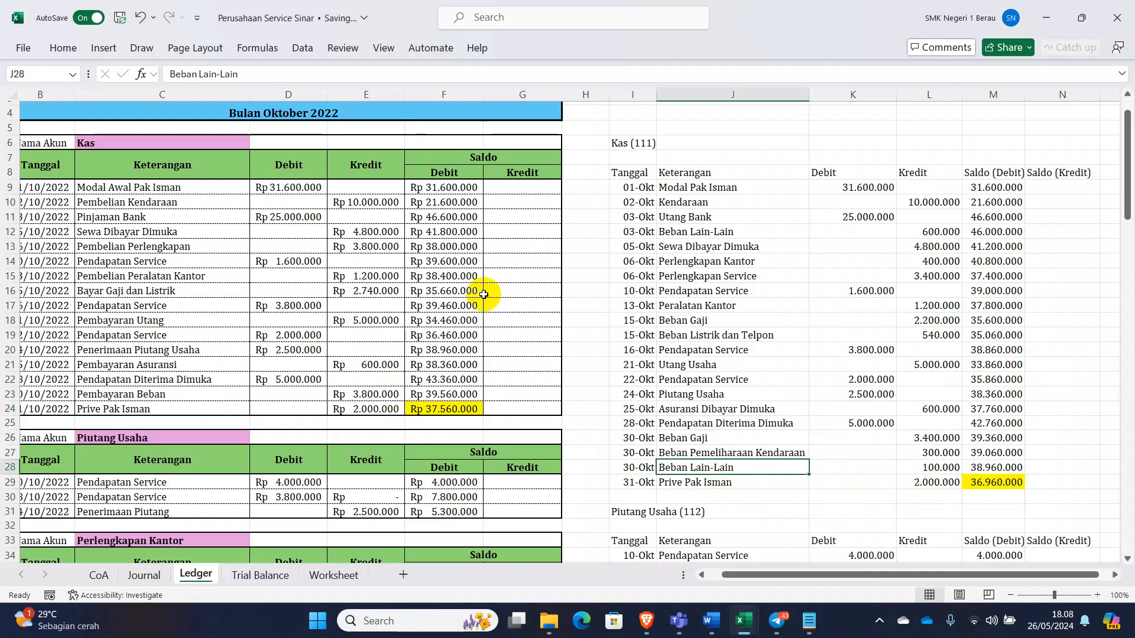
Compare the Kas debit entries one by one between the original and pasted ledgers.
left_click(855, 186)
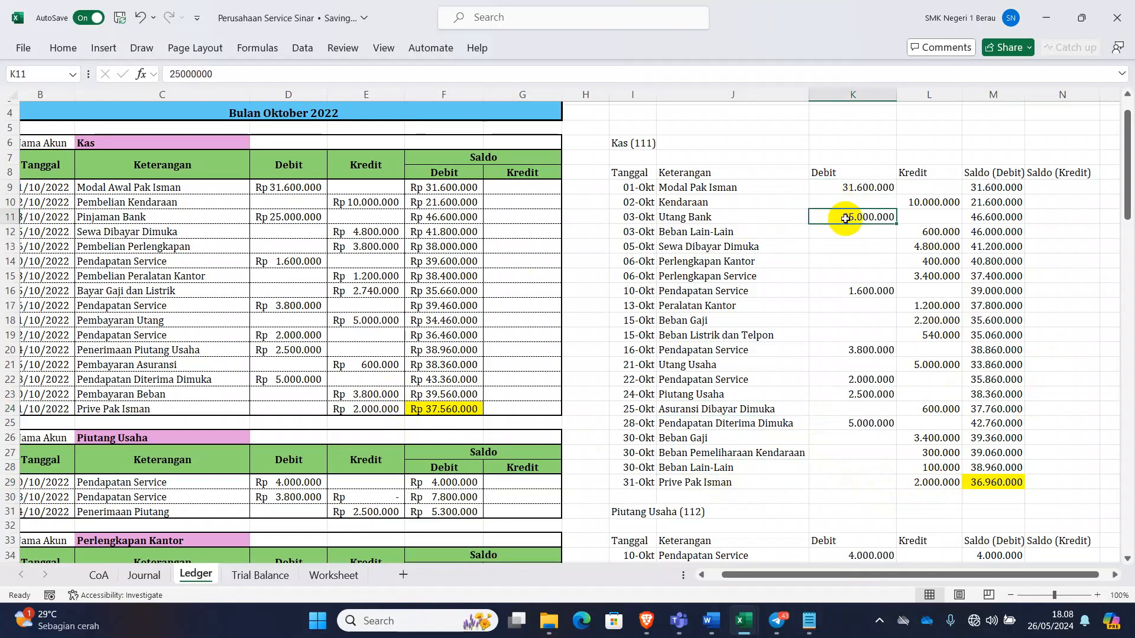
left_click(302, 259)
left_click(838, 288)
left_click(302, 261)
left_click(869, 361)
left_click(299, 304)
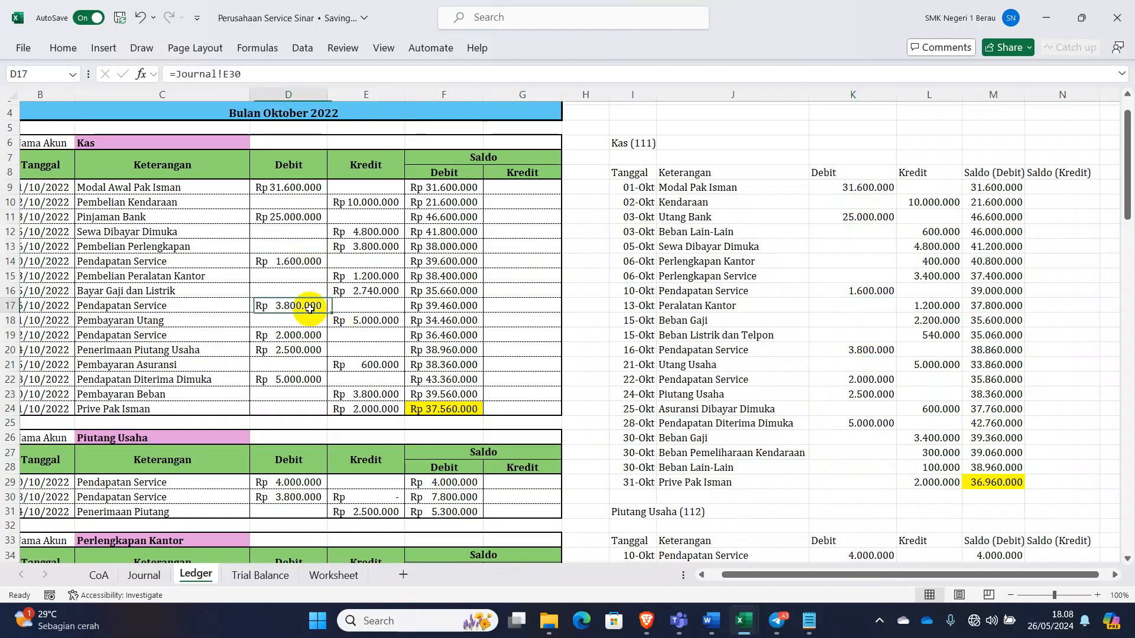
left_click(810, 396)
left_click(299, 350)
left_click(299, 380)
Mark the matching Kas debit entries, K9:K25 and D9:D24, with light green fill.
left_click(864, 187)
left_click_drag(865, 186, 864, 423)
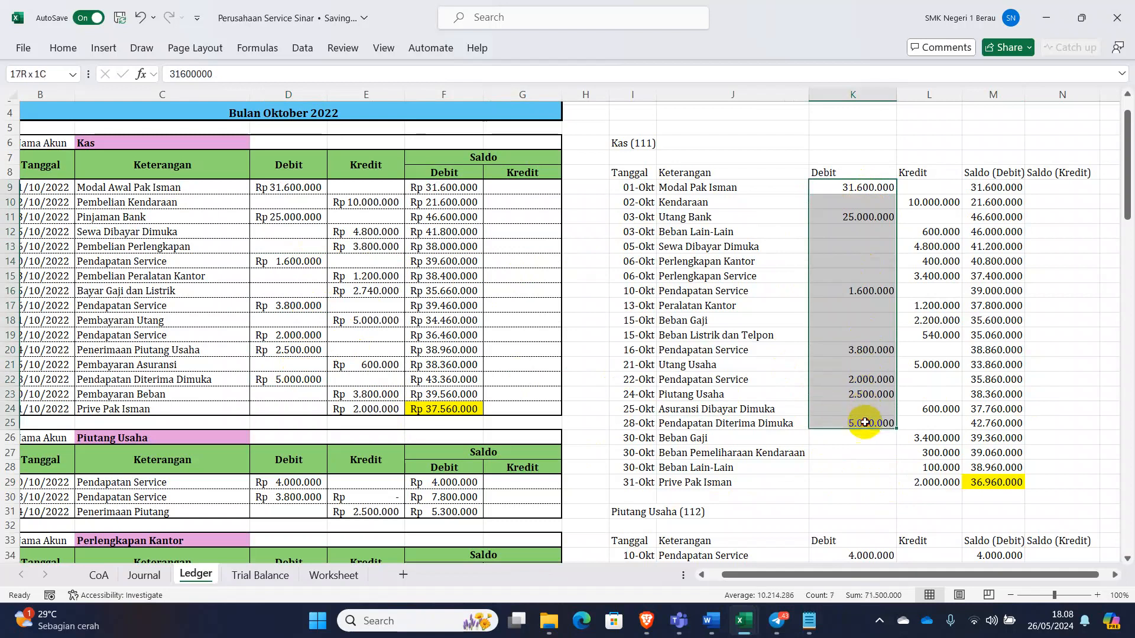
left_click_drag(299, 186, 298, 407)
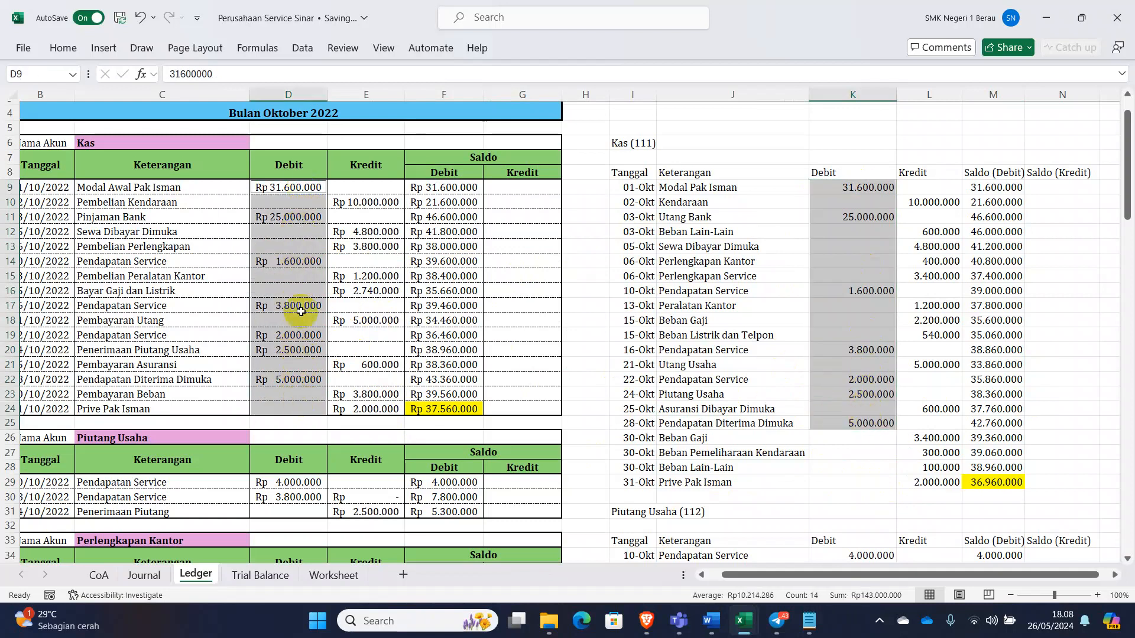
left_click(72, 55)
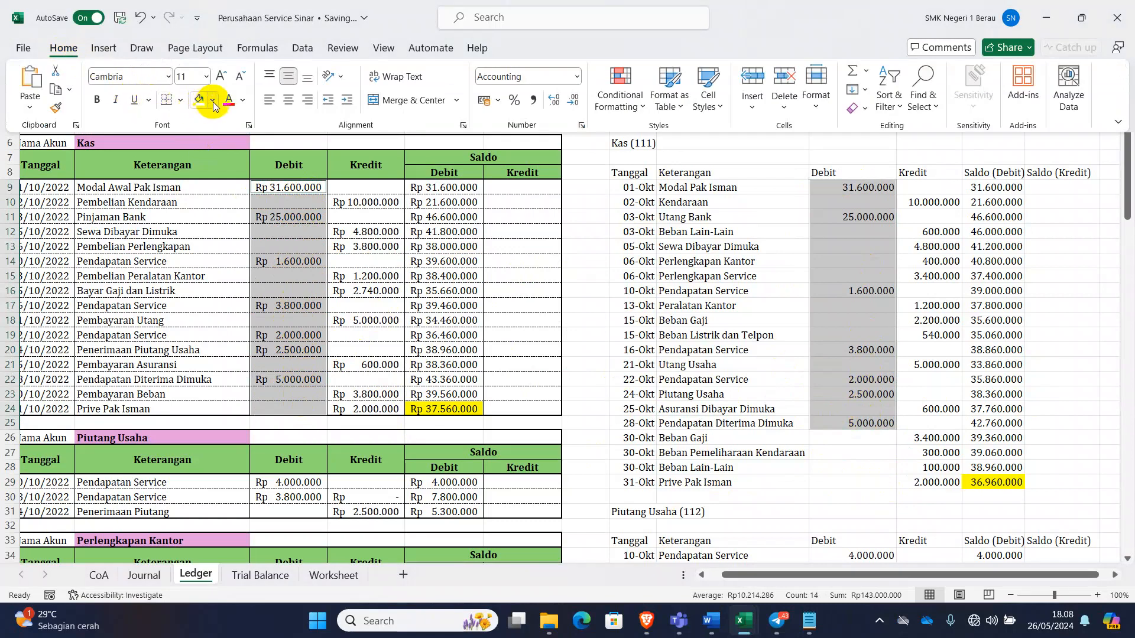
left_click(213, 100)
left_click(303, 187)
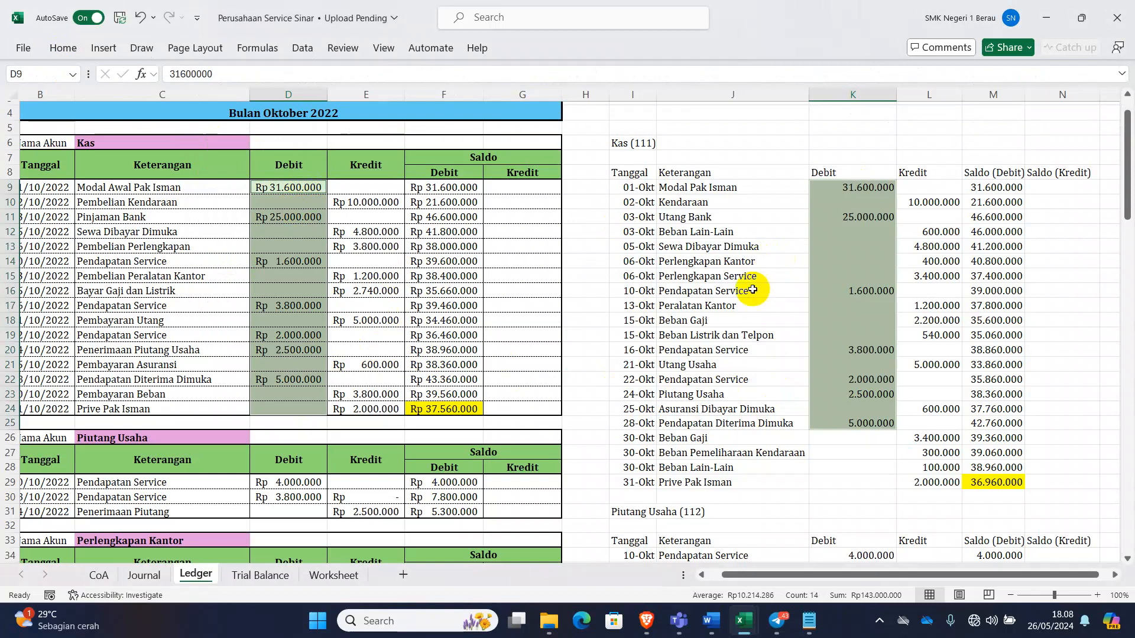
Compare the Prive and 30 October expense credits in Kas, checking the expense payment against the Journal sheet and the sum of L26:L28.
left_click(357, 410)
left_click(926, 488)
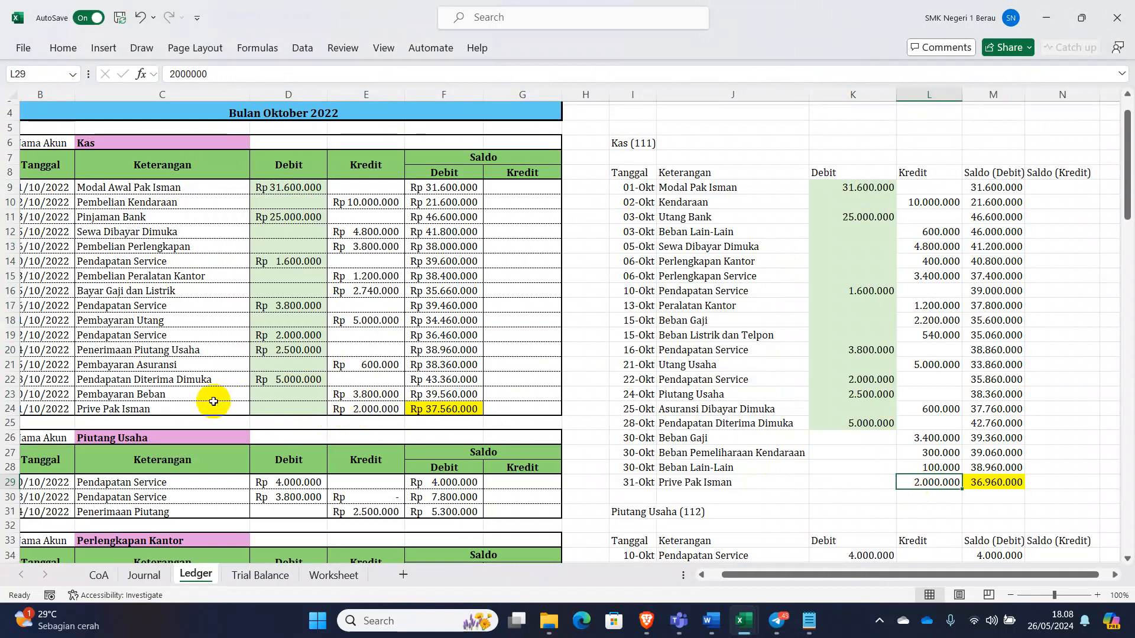
left_click(180, 396)
left_click(370, 395)
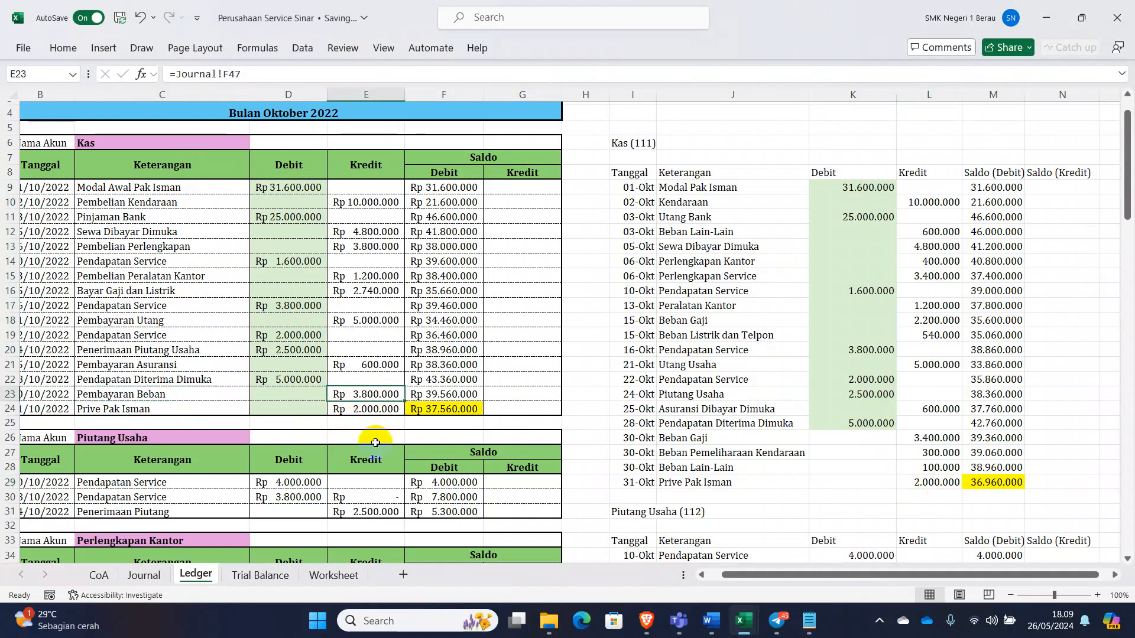
left_click(155, 582)
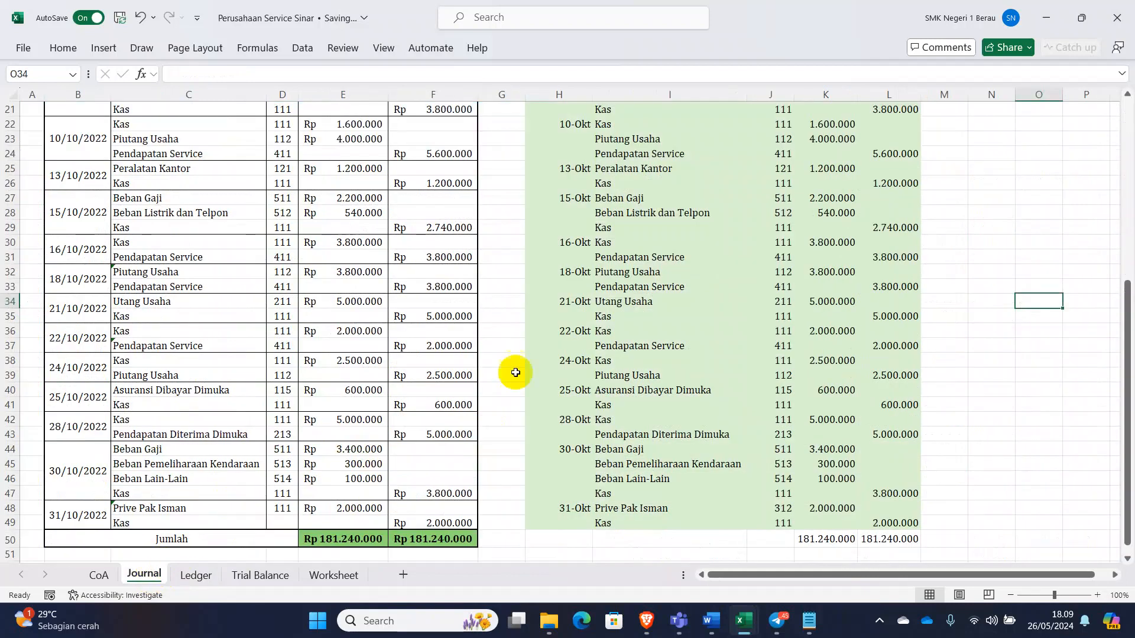
left_click(425, 496)
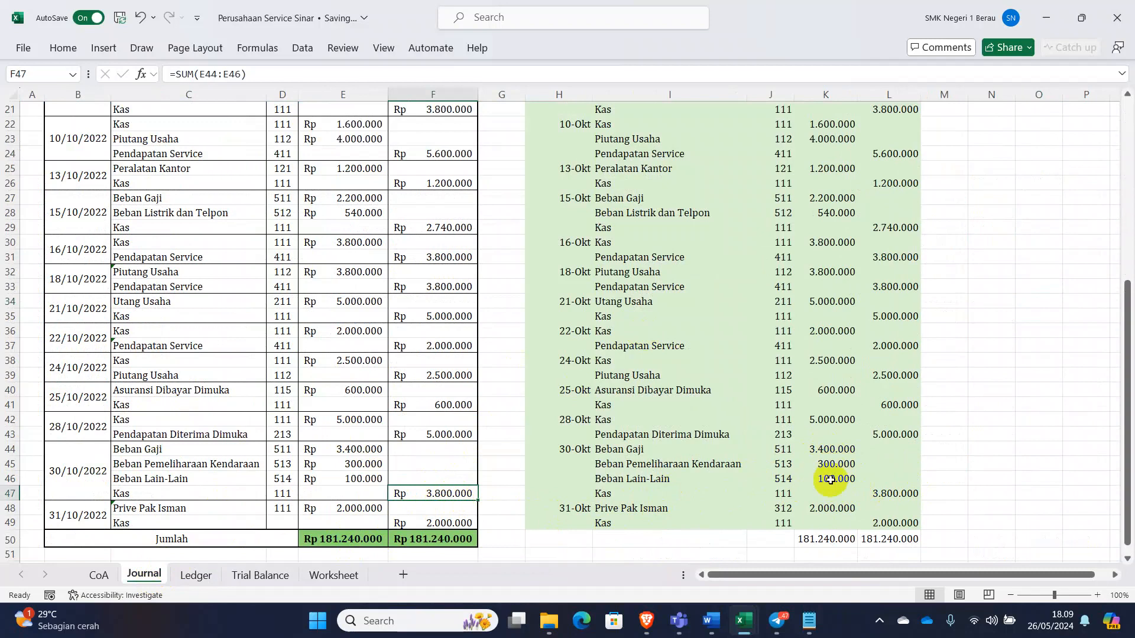
left_click(217, 568)
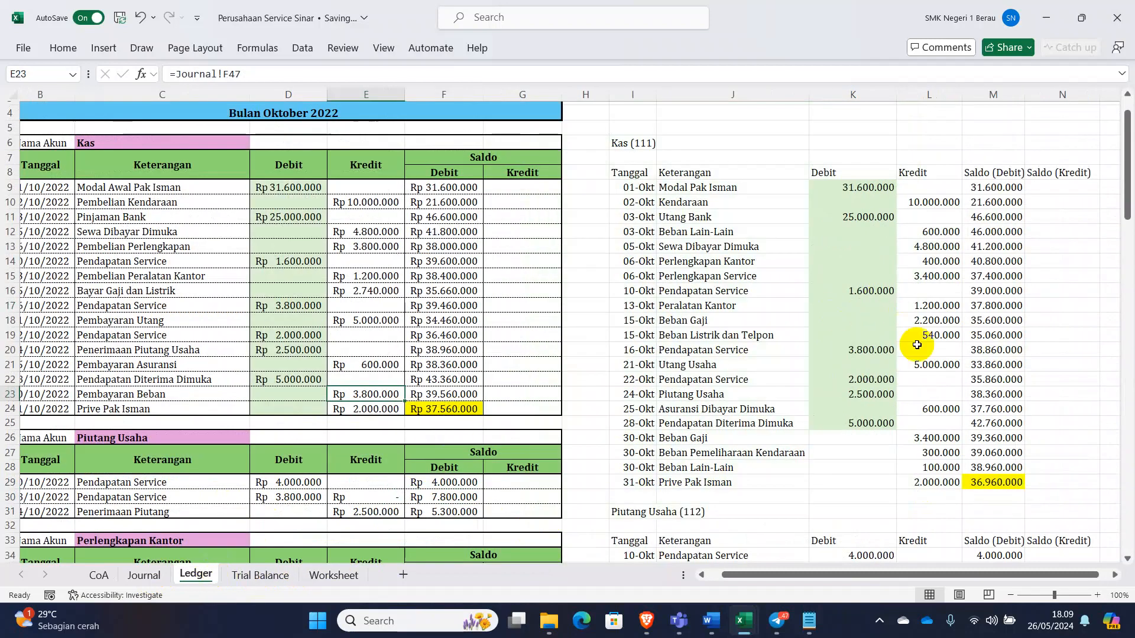
left_click_drag(942, 440, 939, 464)
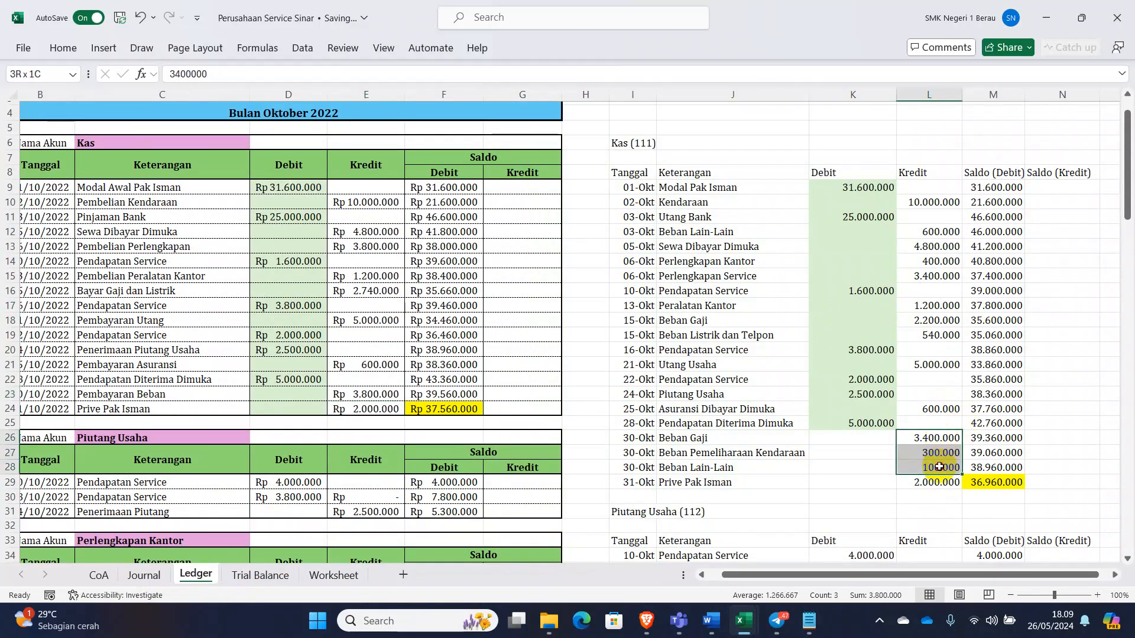
Mark the checked Kas credit entries L24:L29 in the pasted ledger with light green fill.
left_click_drag(938, 408, 942, 482)
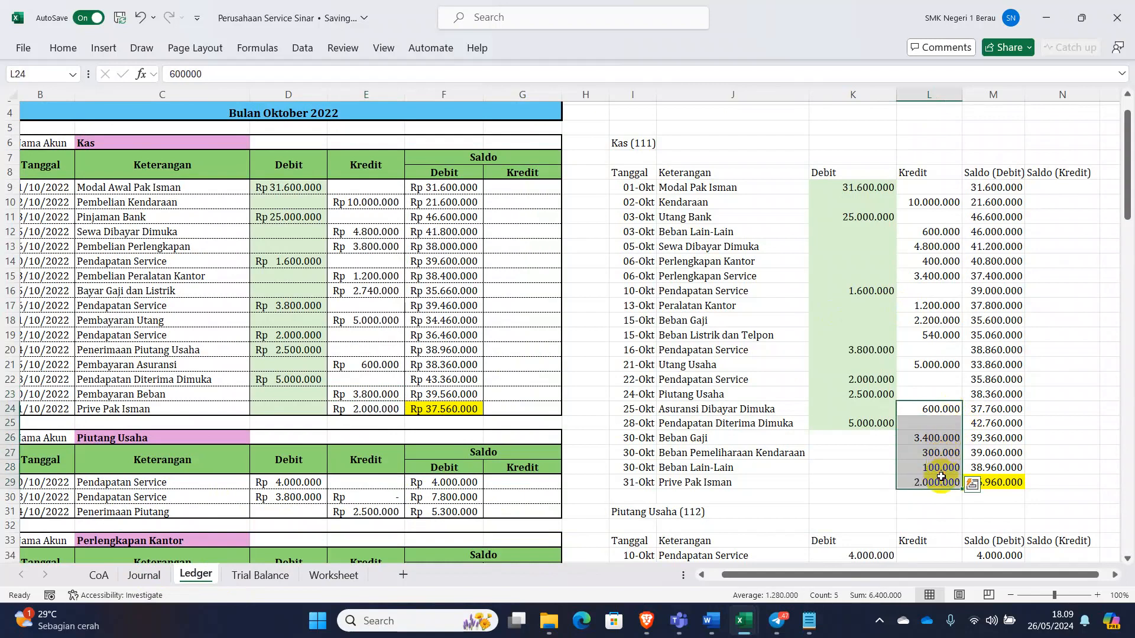
left_click(62, 48)
left_click(737, 371)
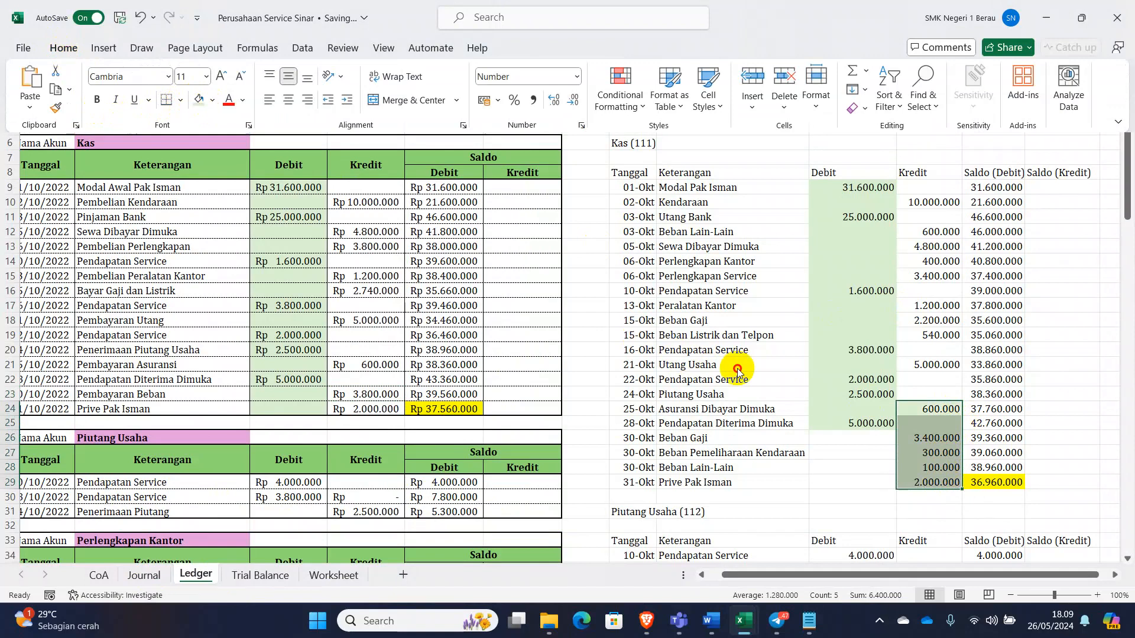
Compare the 21 October debt payment in both Kas accounts and fill cells L21 and E18 light green.
left_click(935, 365)
left_click(382, 319)
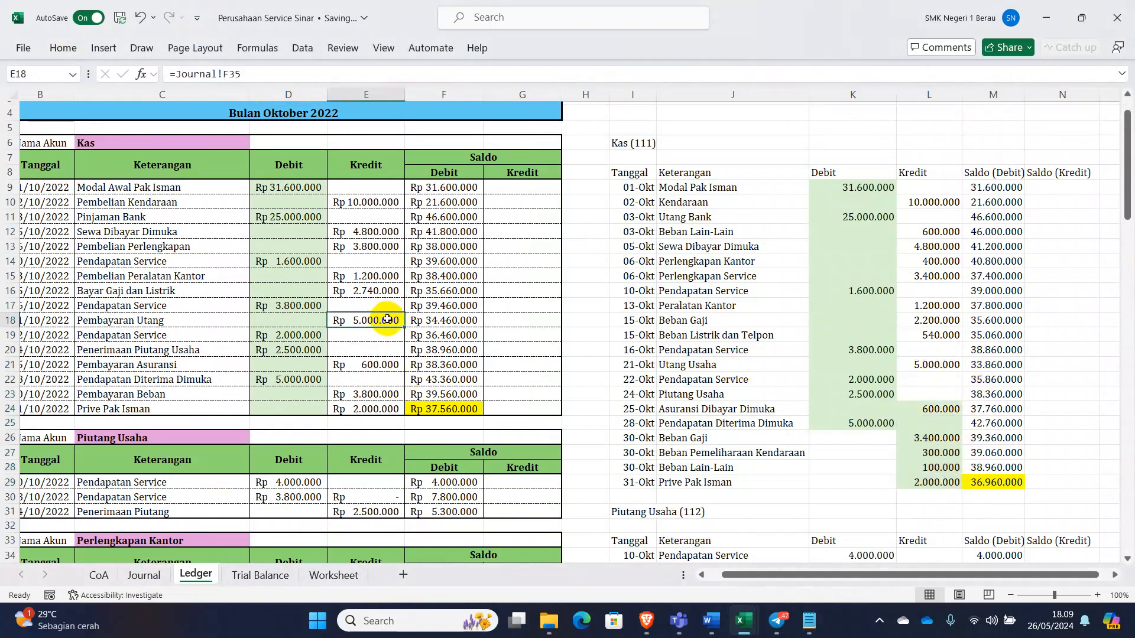
left_click(931, 362)
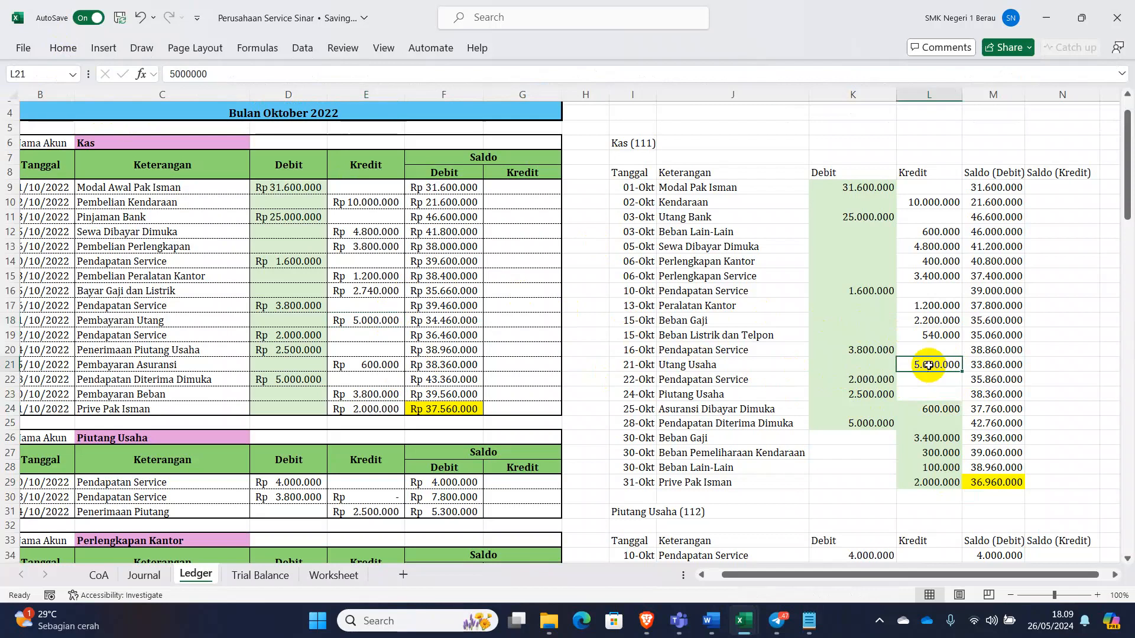
left_click(367, 320, "ctrl")
left_click(60, 47)
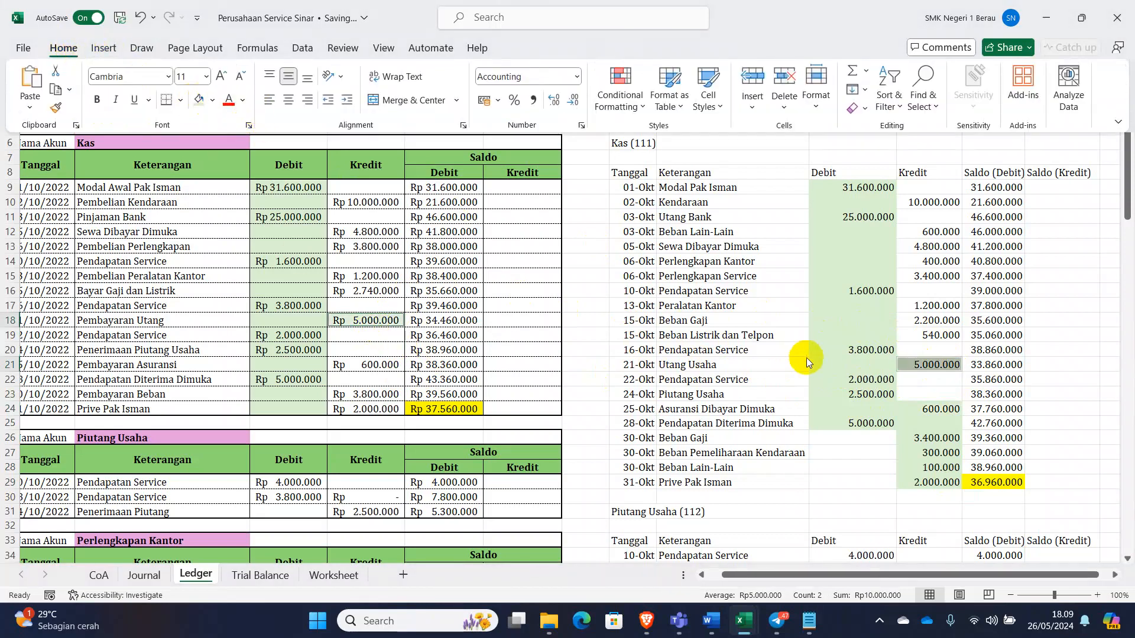
Compare the 15 October salary and electricity payments in both Kas accounts and fill L18:L19 and E16 light green.
left_click(723, 338)
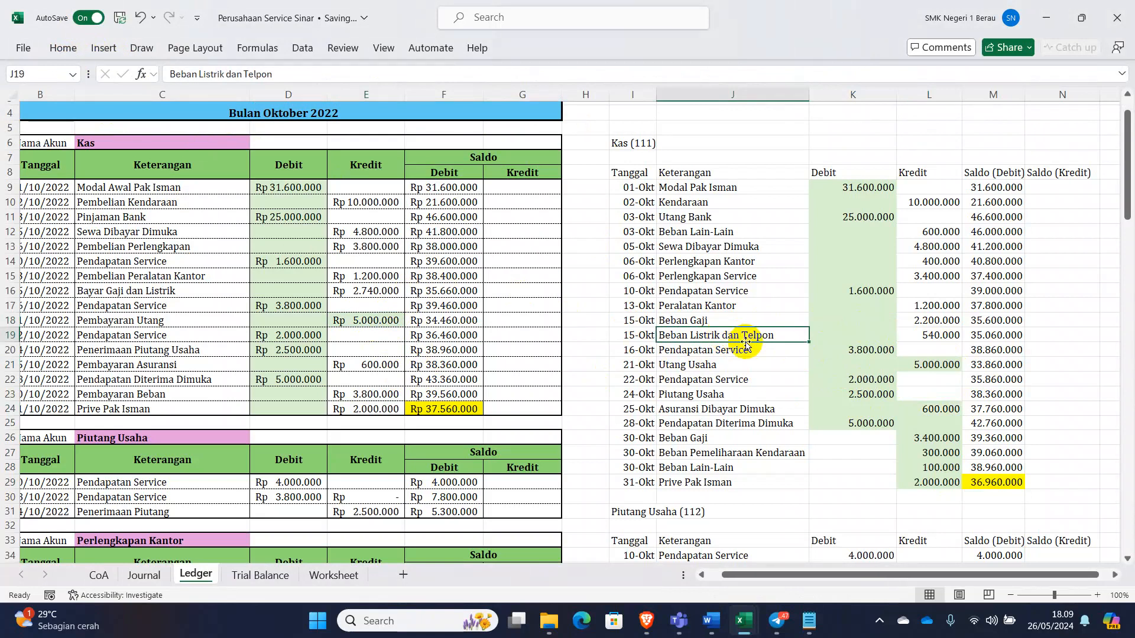
left_click(941, 336)
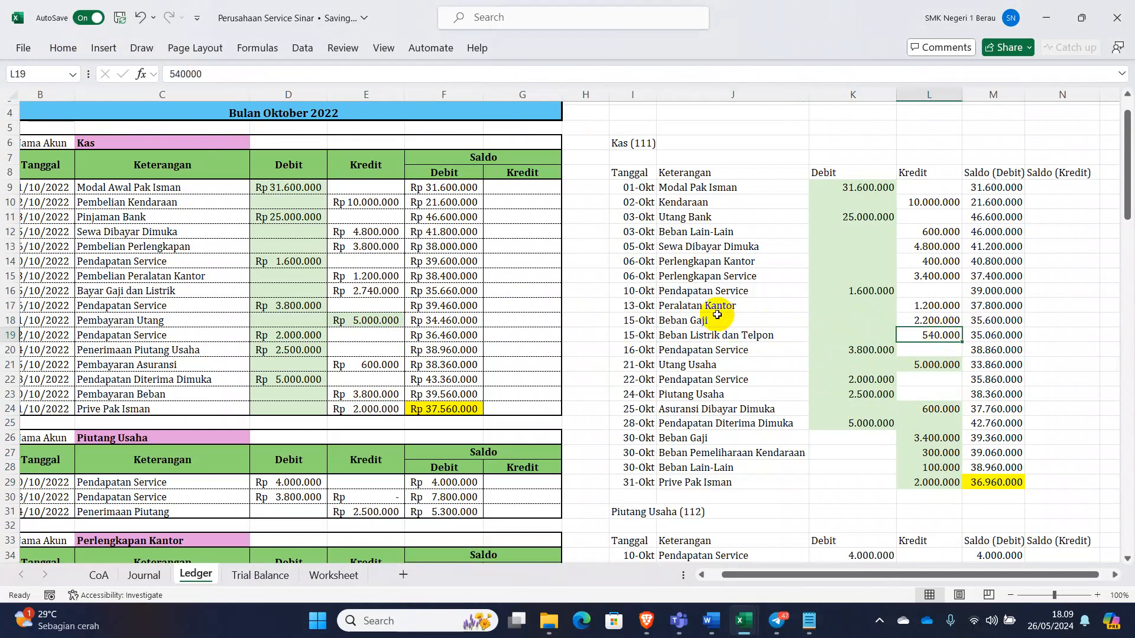
left_click(717, 317)
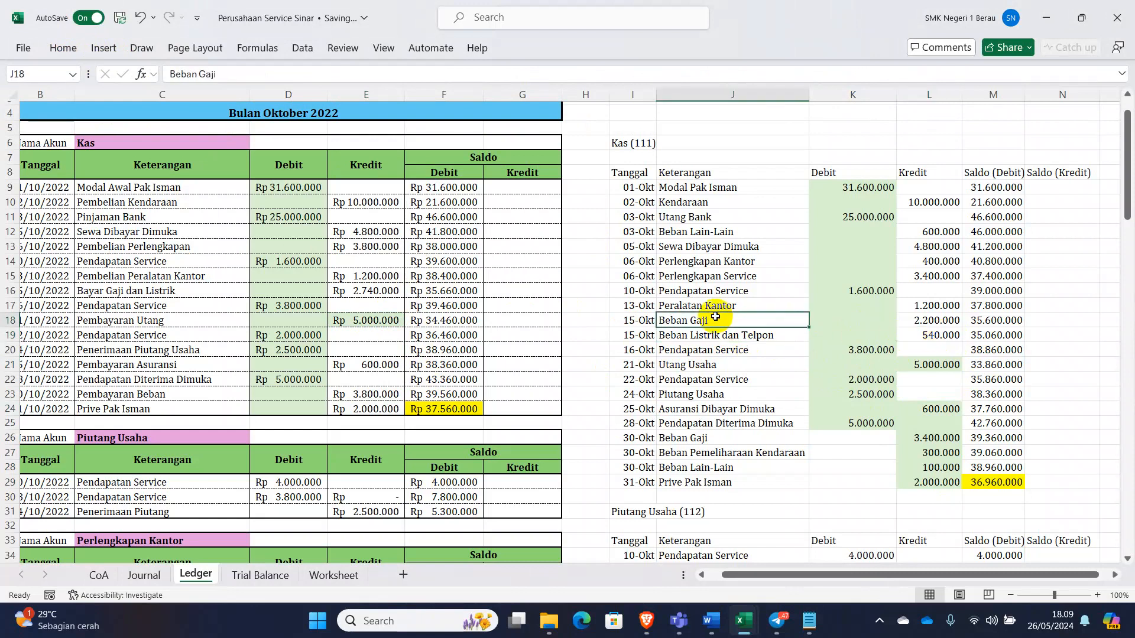
left_click(936, 319)
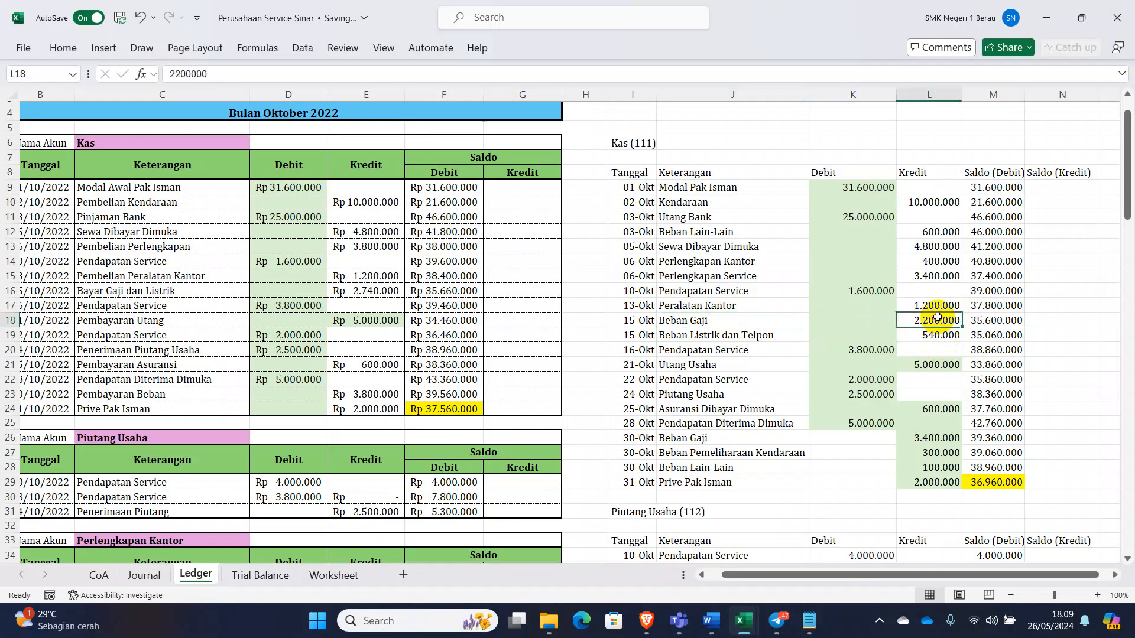
left_click_drag(938, 326, 938, 331)
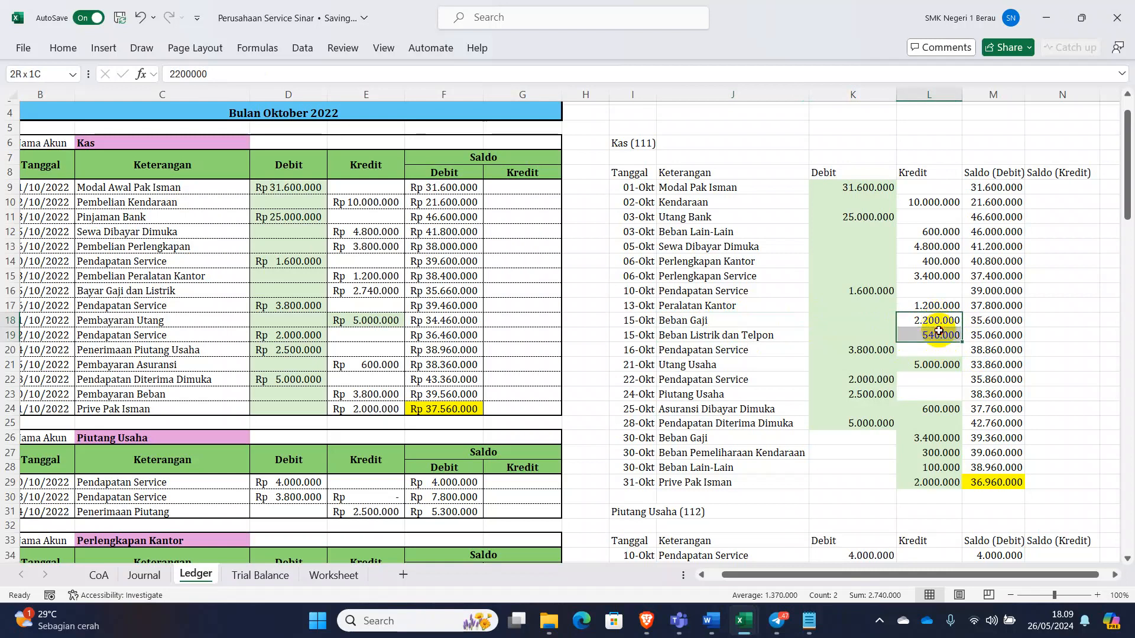
left_click(372, 290, "ctrl")
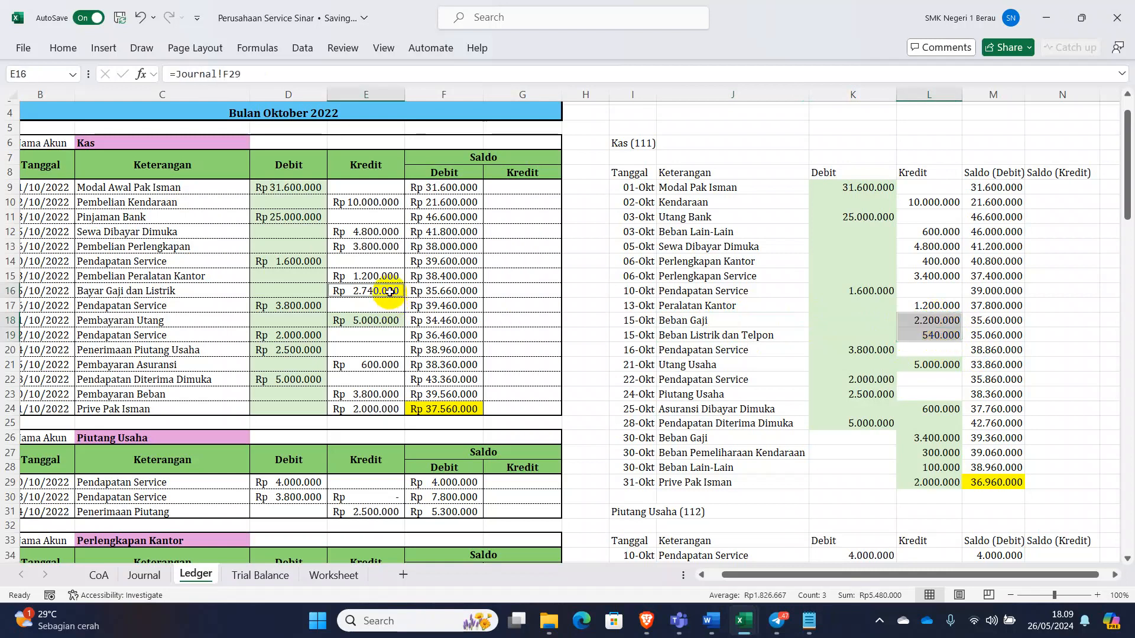
left_click(67, 47)
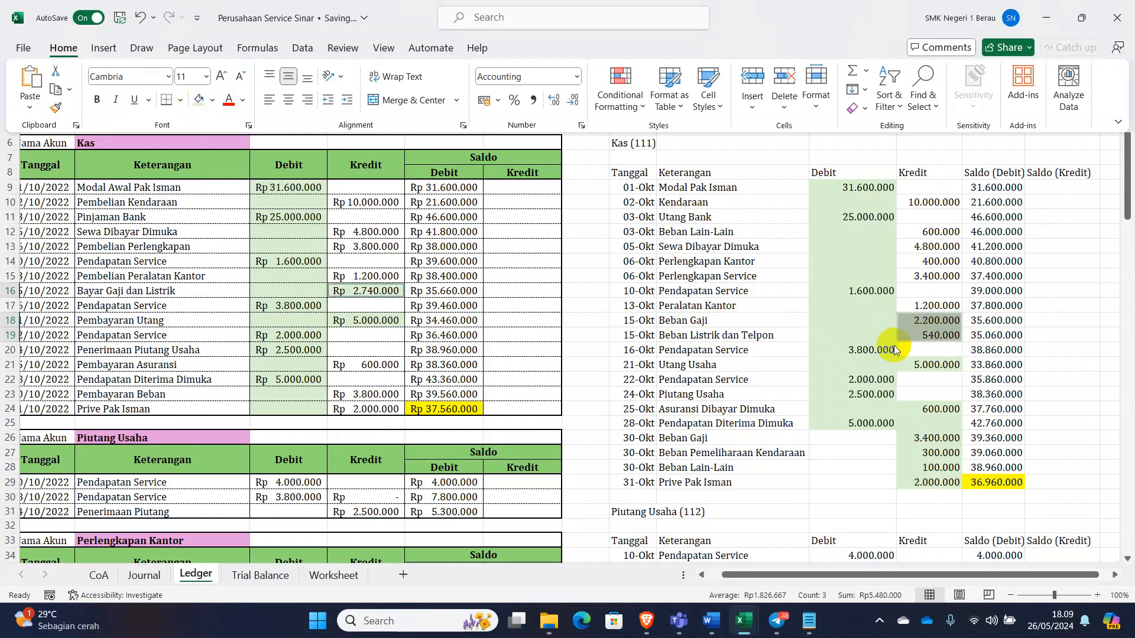
Mark the 13 October office equipment purchase credits, L17 and E15, with light green fill.
left_click(932, 305)
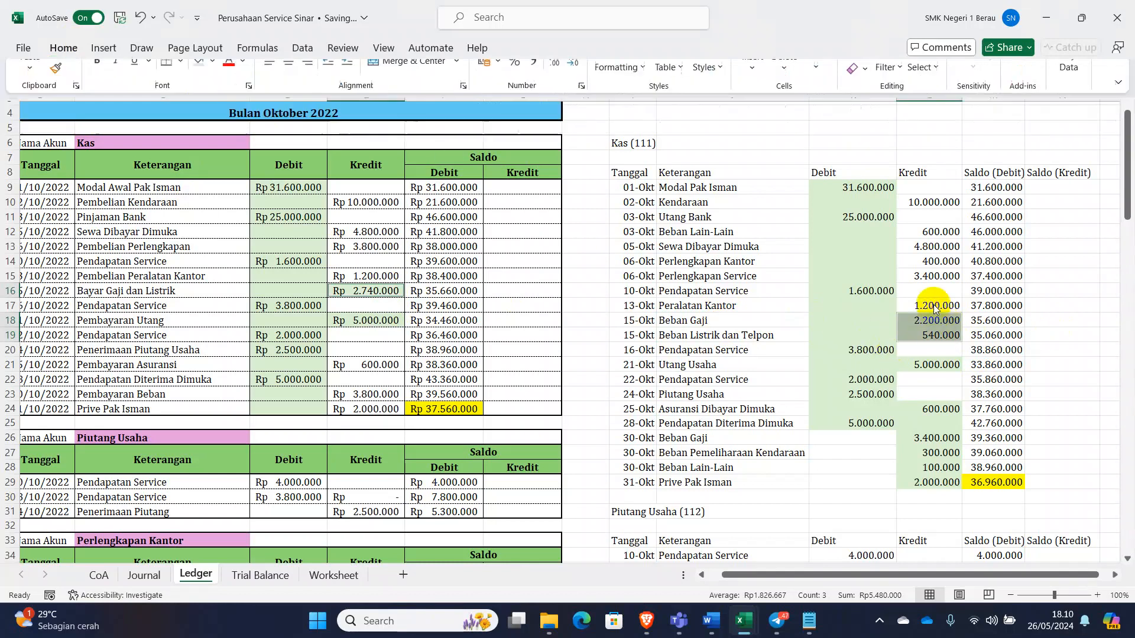
left_click(377, 276, "ctrl")
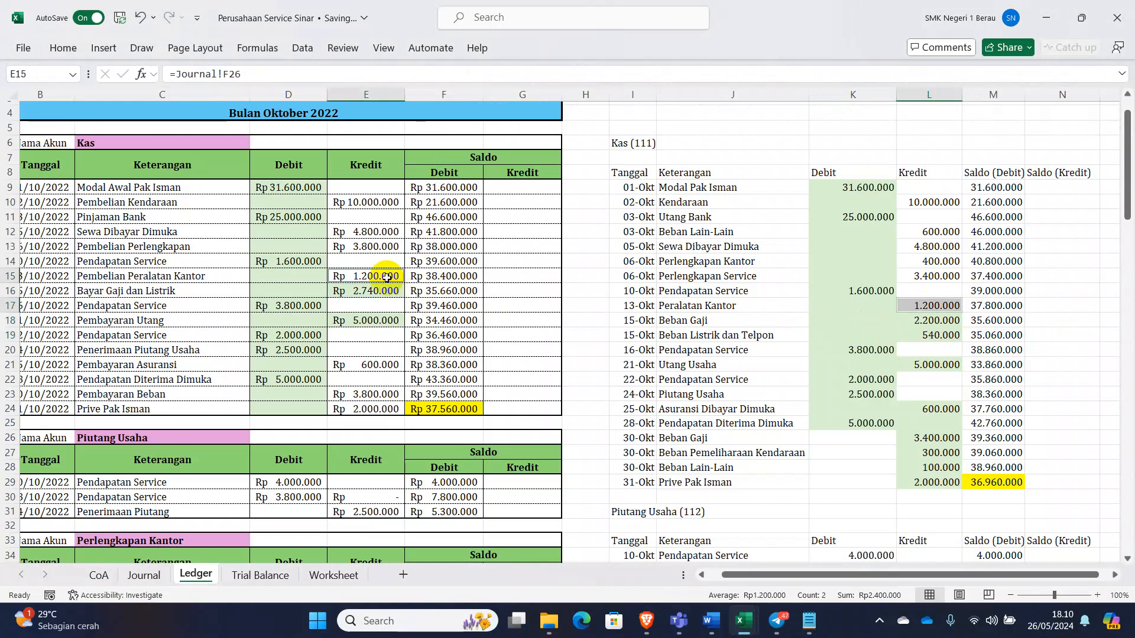
left_click(63, 56)
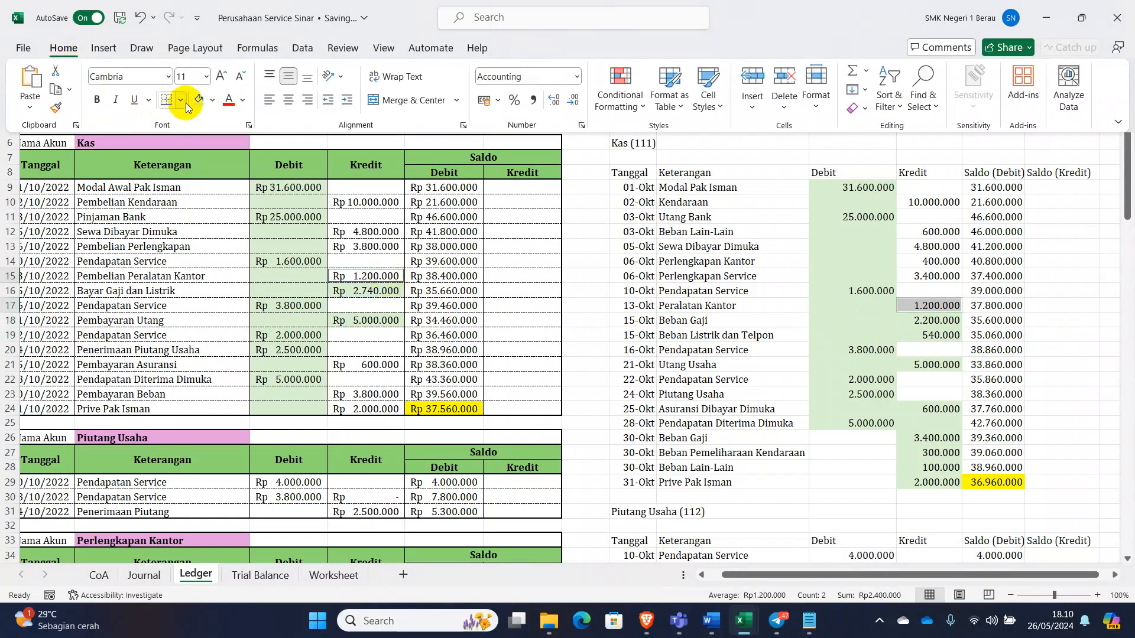
left_click(789, 354)
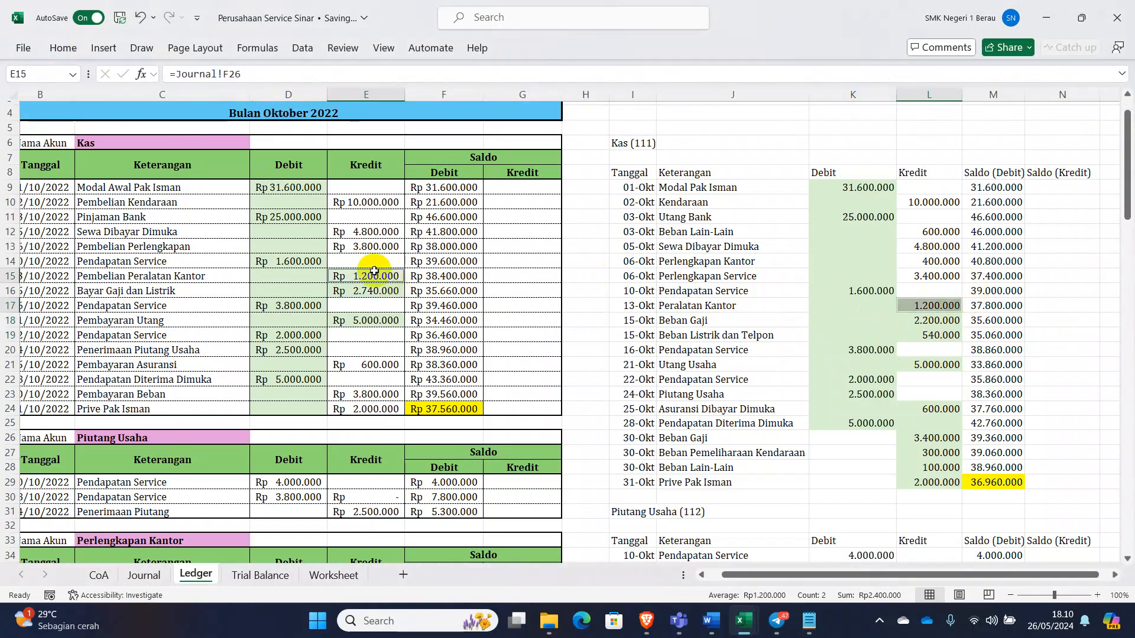
Compare the 6 October supplies purchases in both Kas accounts and fill L14:L15 and E13 light green.
left_click(369, 247)
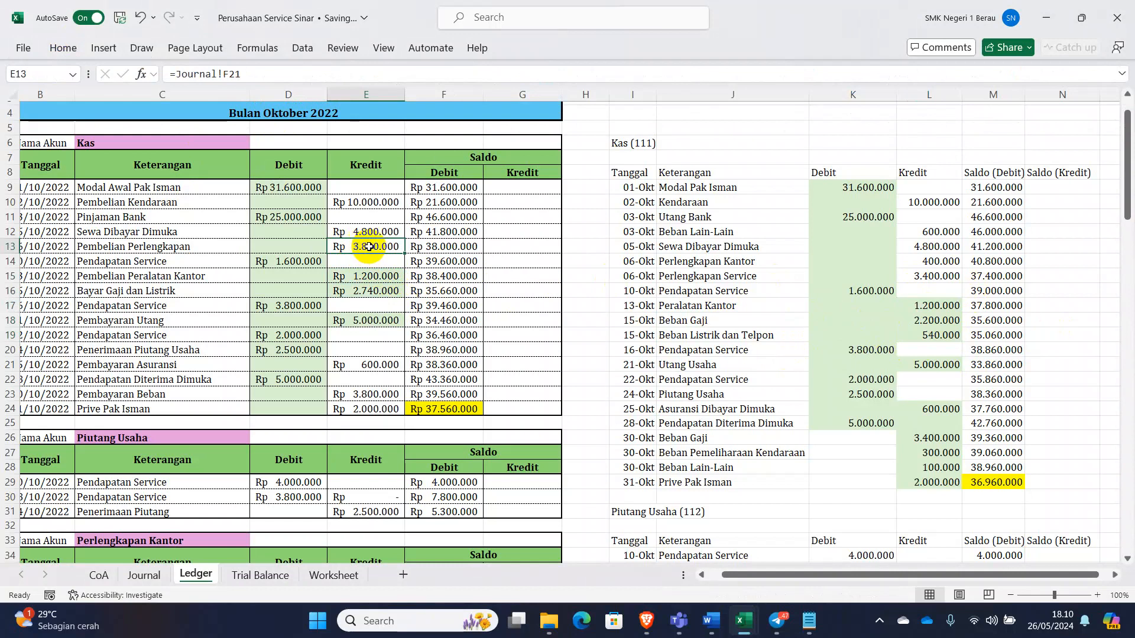
left_click(932, 277)
left_click_drag(941, 258, 941, 276)
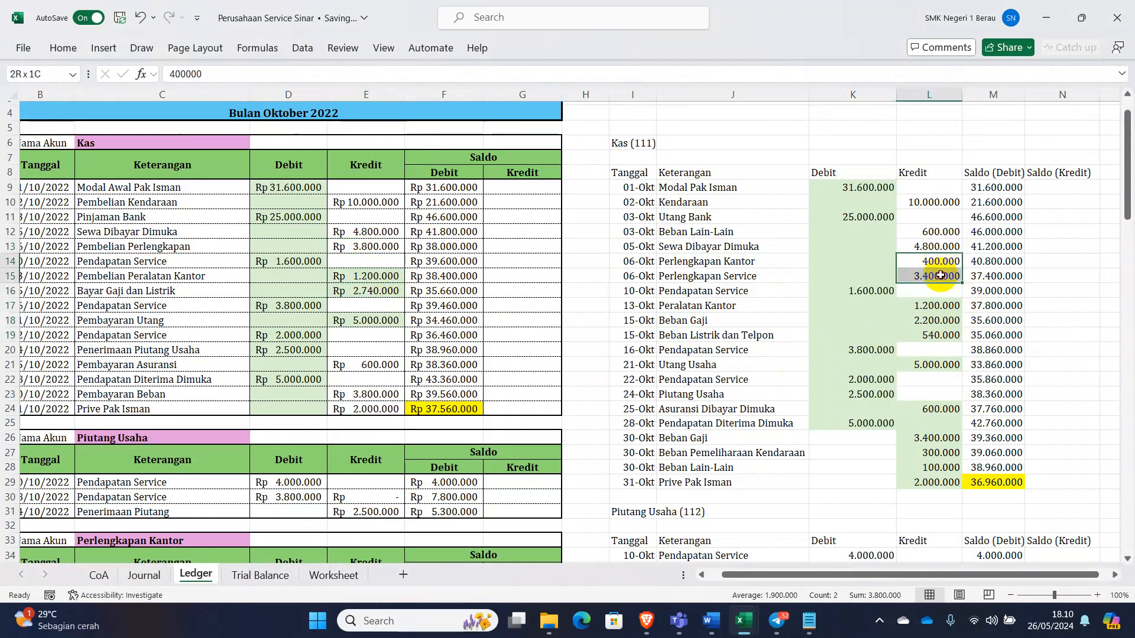
left_click(378, 246, "ctrl")
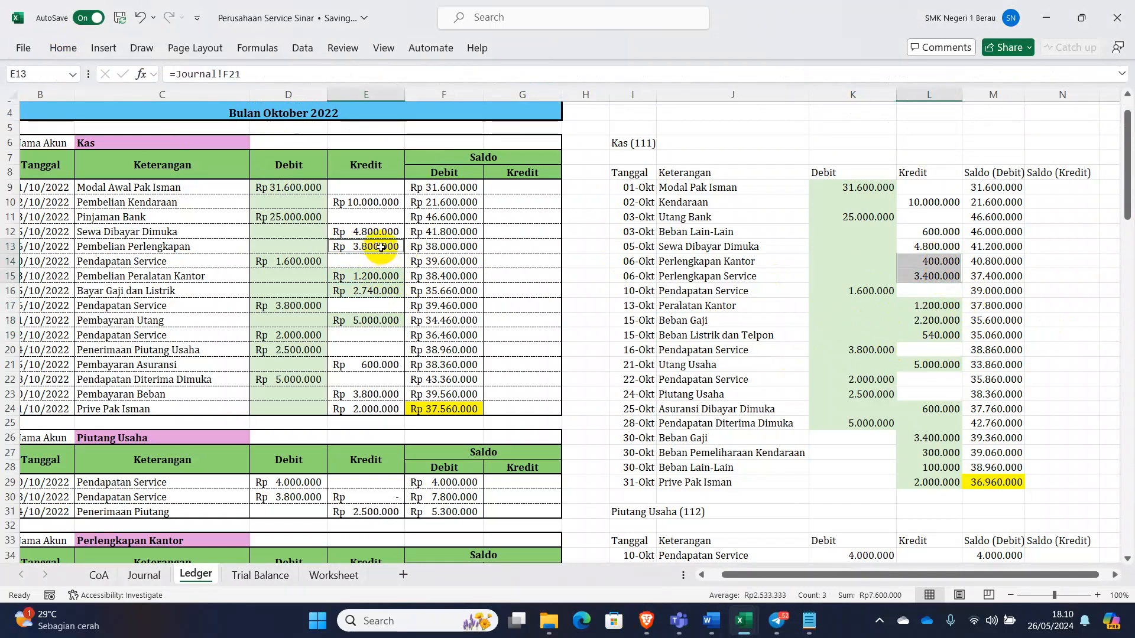
left_click(57, 49)
left_click(723, 330)
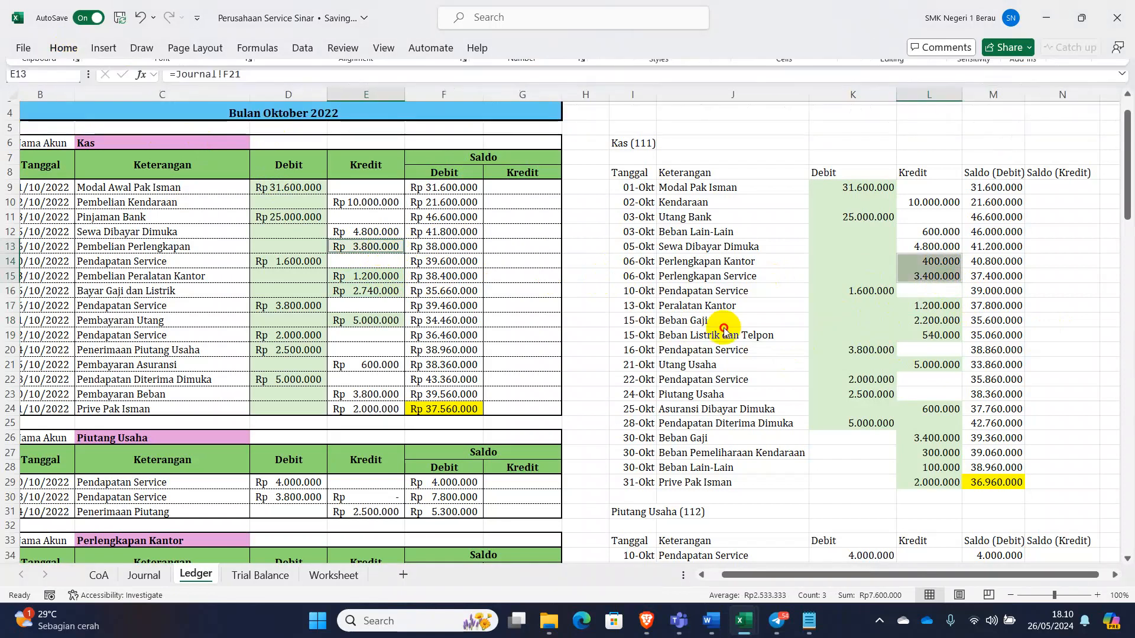
Compare the 5 October Sewa Dibayar Dimuka credits and fill cells L13 and E12 light green.
left_click(362, 231)
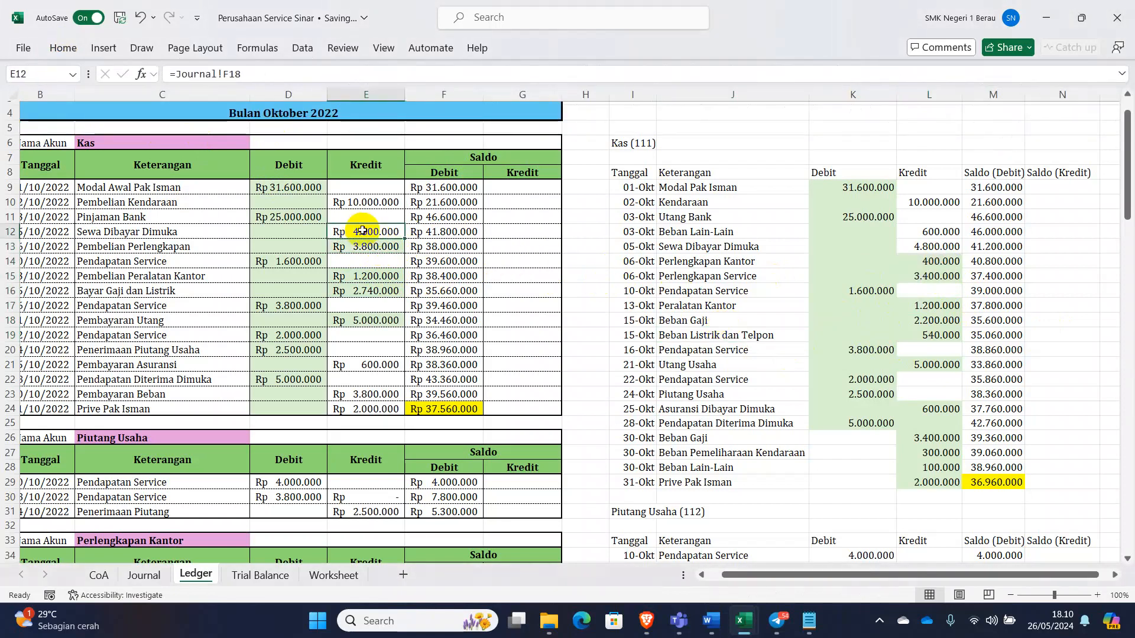
left_click(944, 246)
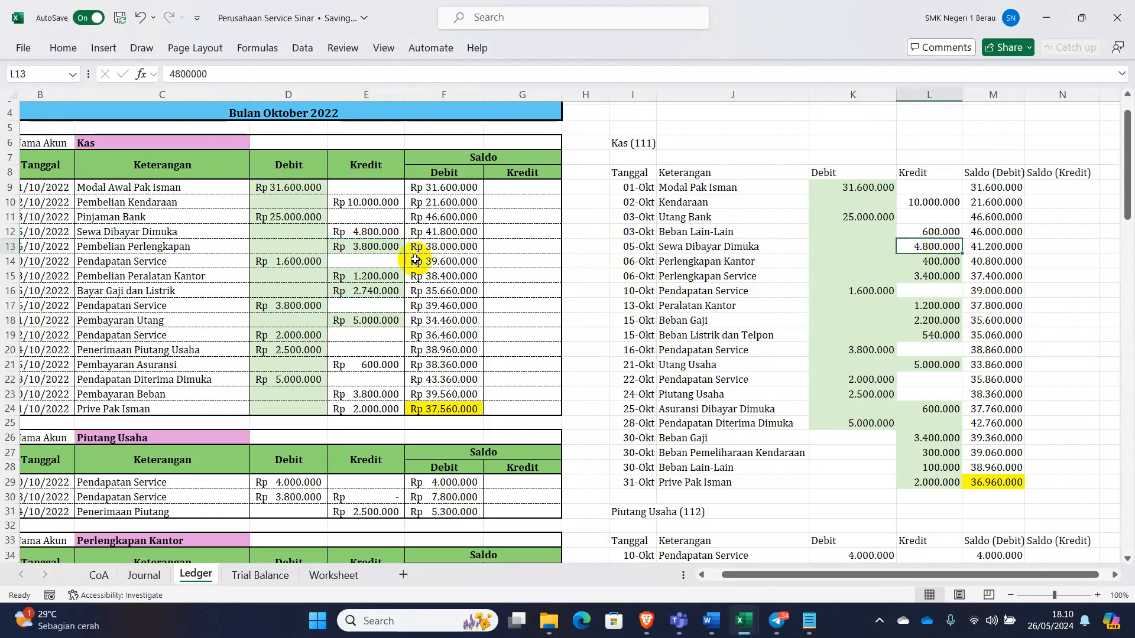
left_click(369, 232, "ctrl")
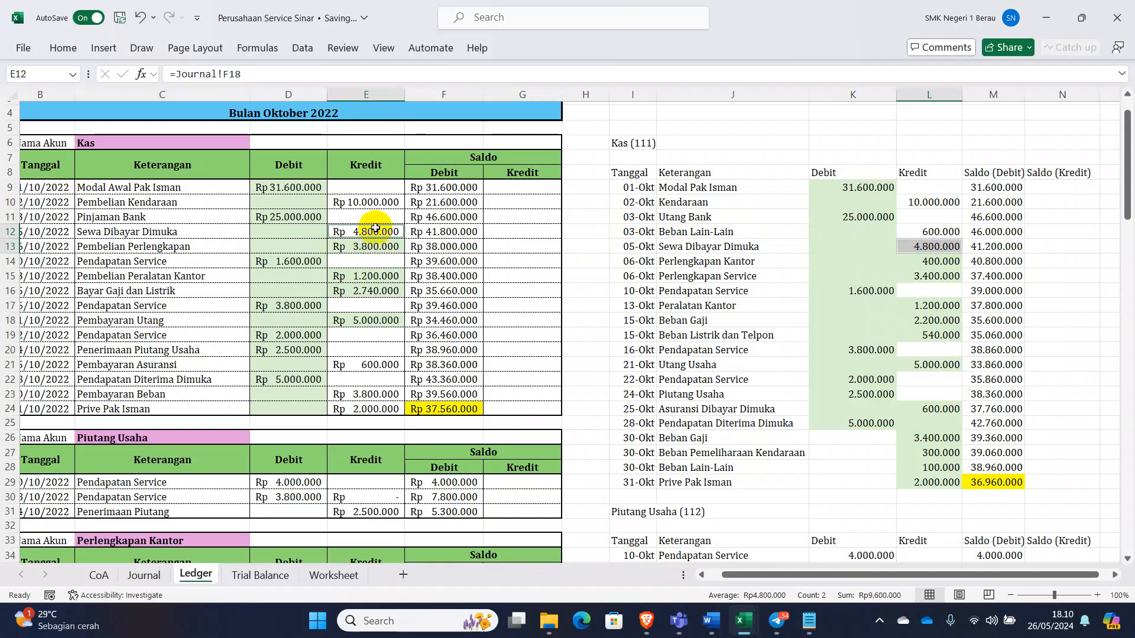
left_click(78, 51)
left_click(772, 276)
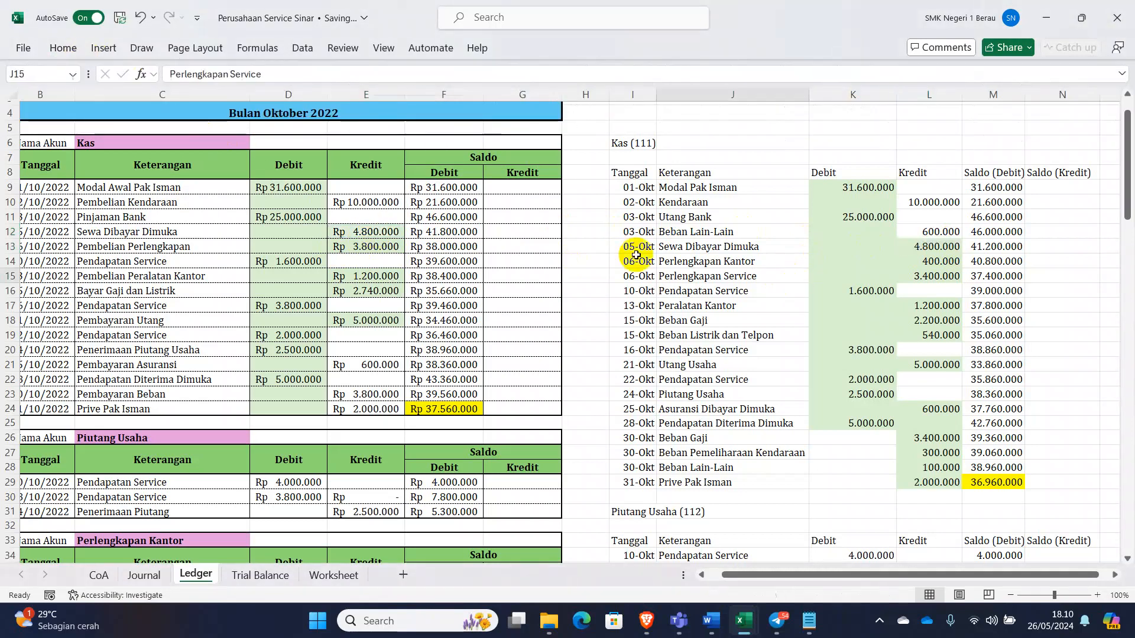
Mark the 2 October vehicle purchase credits, E10 and L10, with light green fill.
left_click(367, 201)
left_click(915, 202, "ctrl")
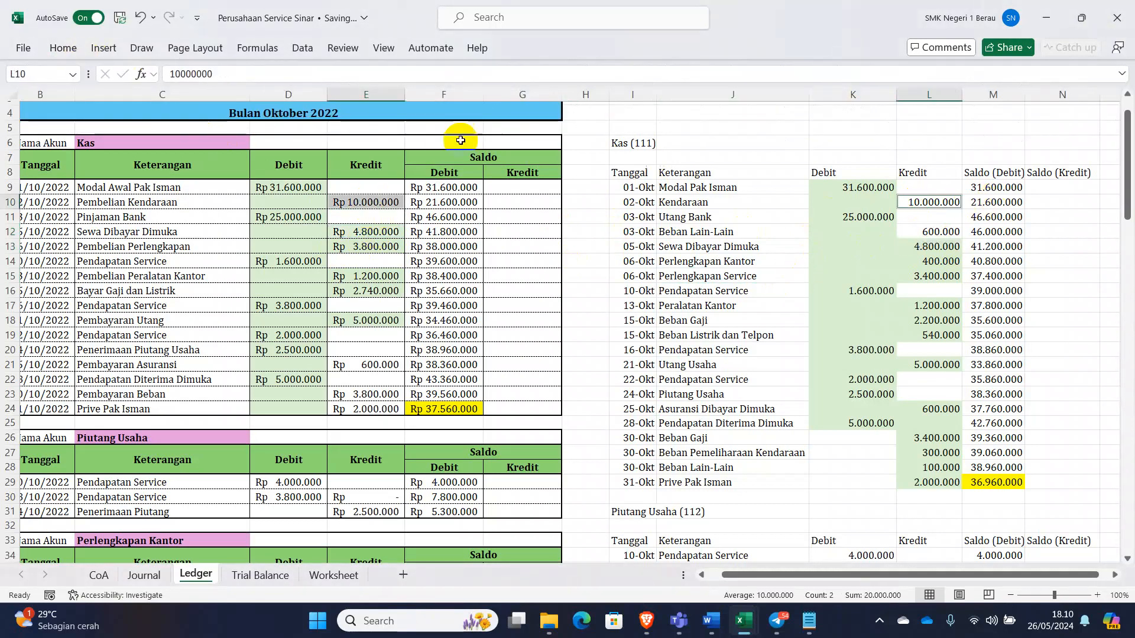
left_click(62, 49)
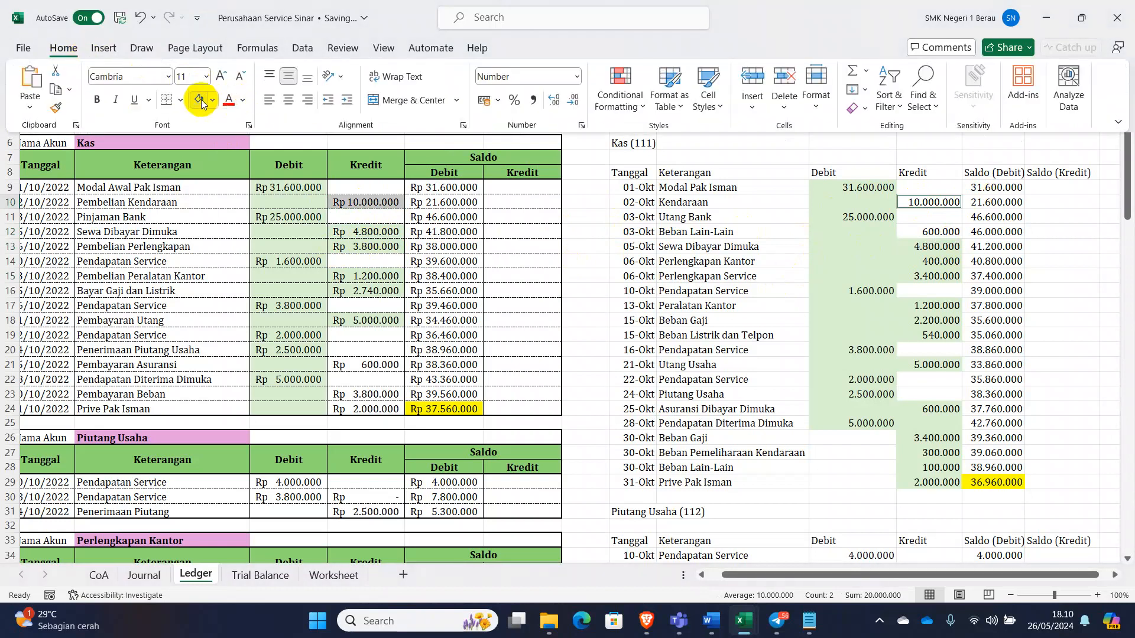
left_click(643, 293)
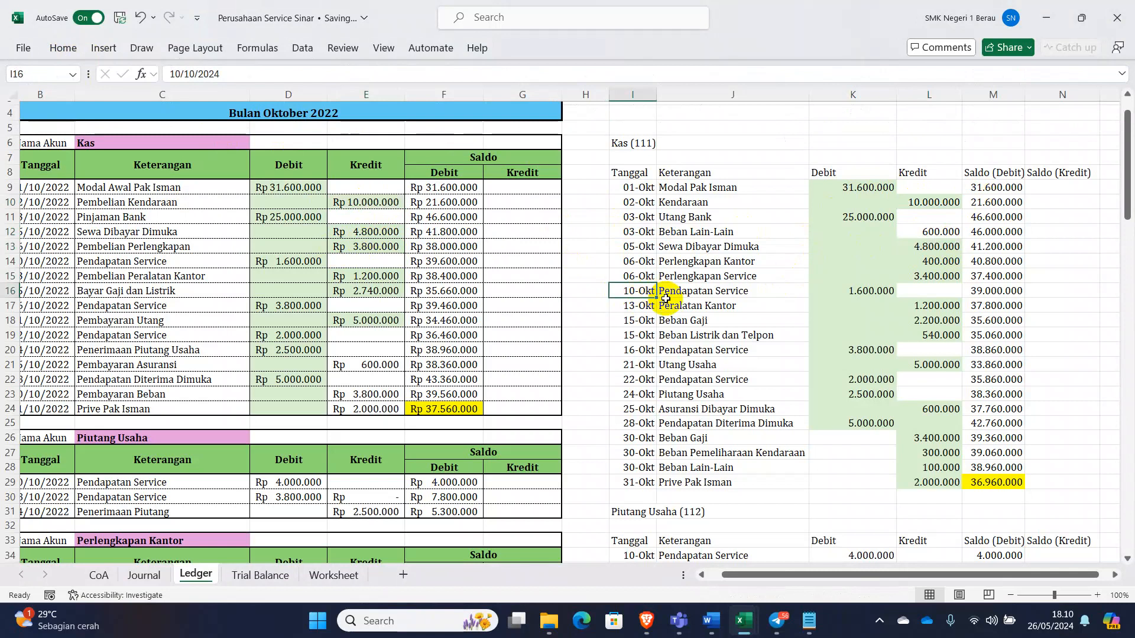
Check the 3 October Beban Lain-Lain credit in the pasted Kas account against the 03/10/2022 entry on the Journal sheet.
left_click(637, 234)
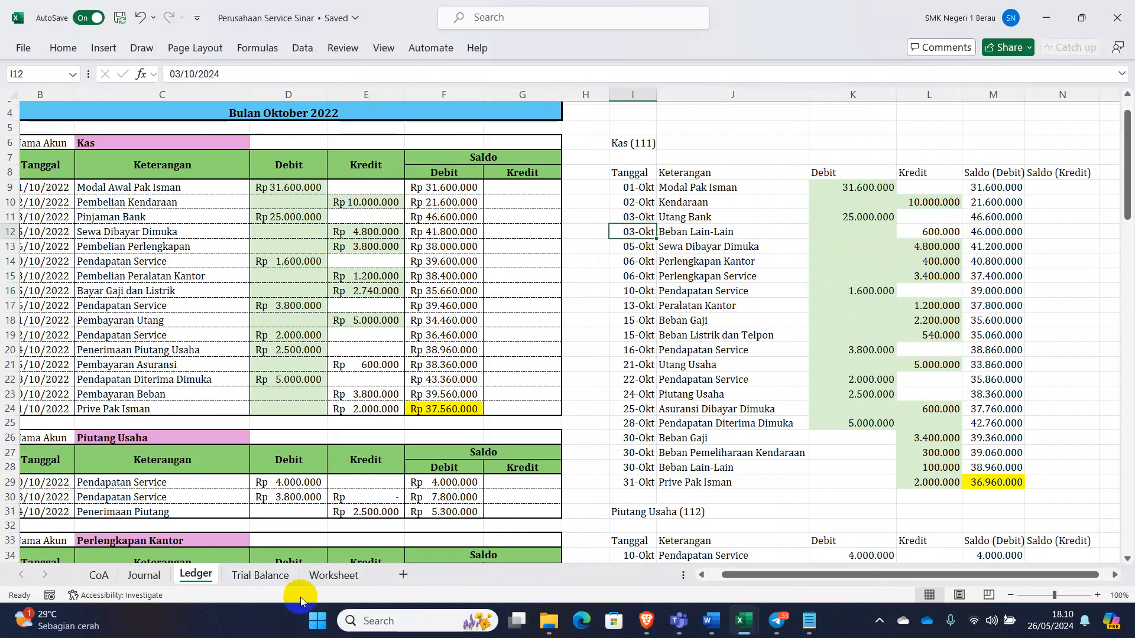
left_click(144, 577)
scroll(299, 361, "up", 3)
scroll(299, 361, "up", 4)
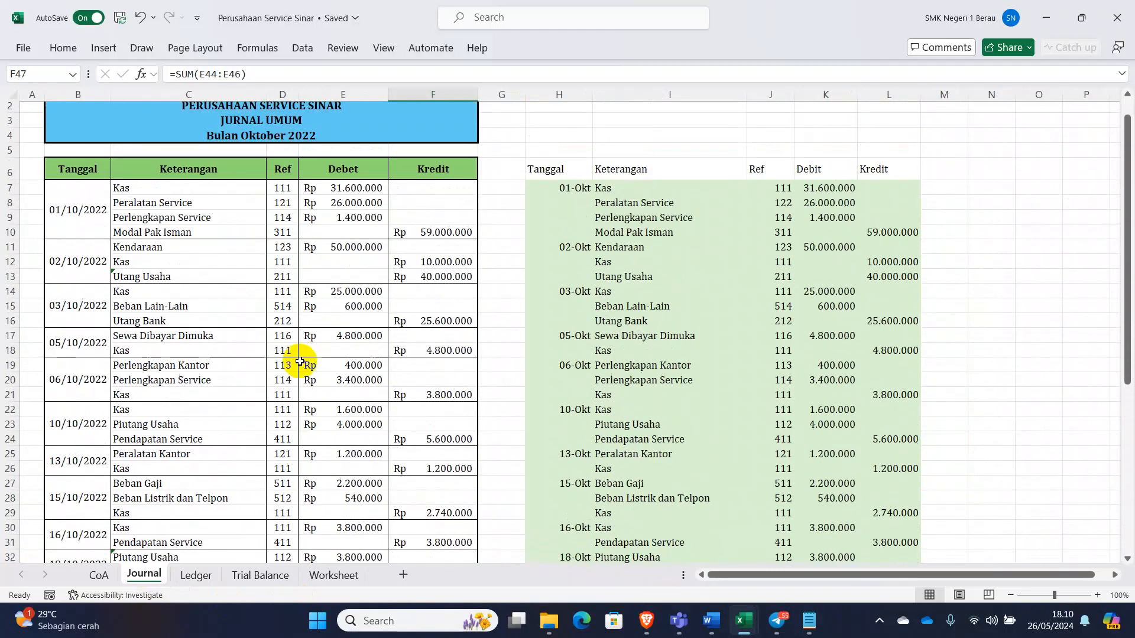
left_click(176, 312)
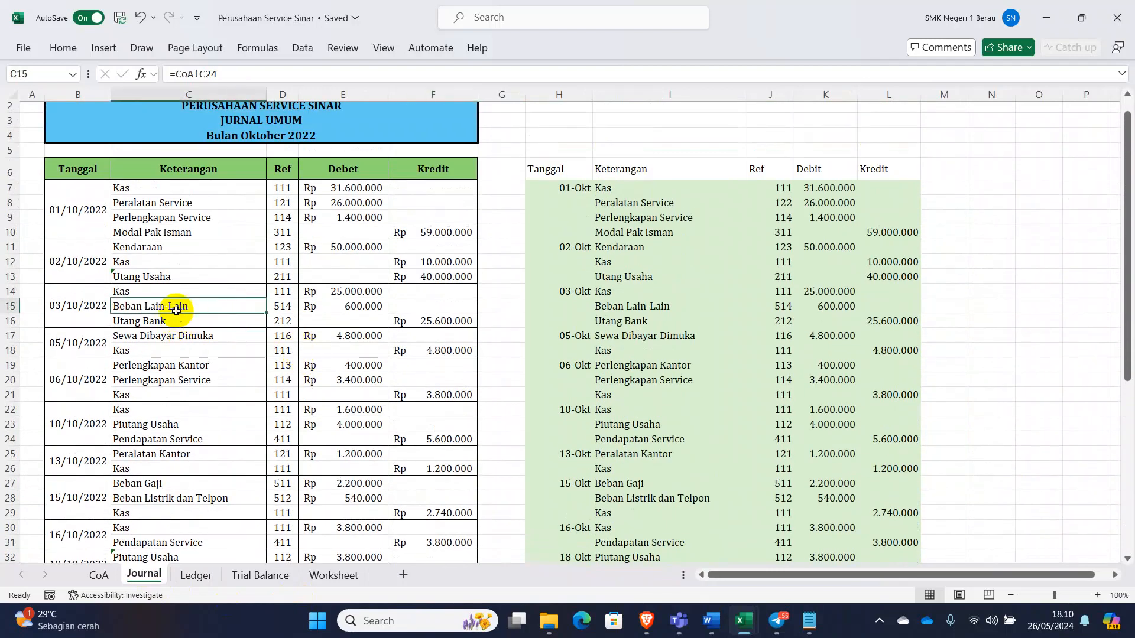
left_click(376, 305)
left_click(228, 306)
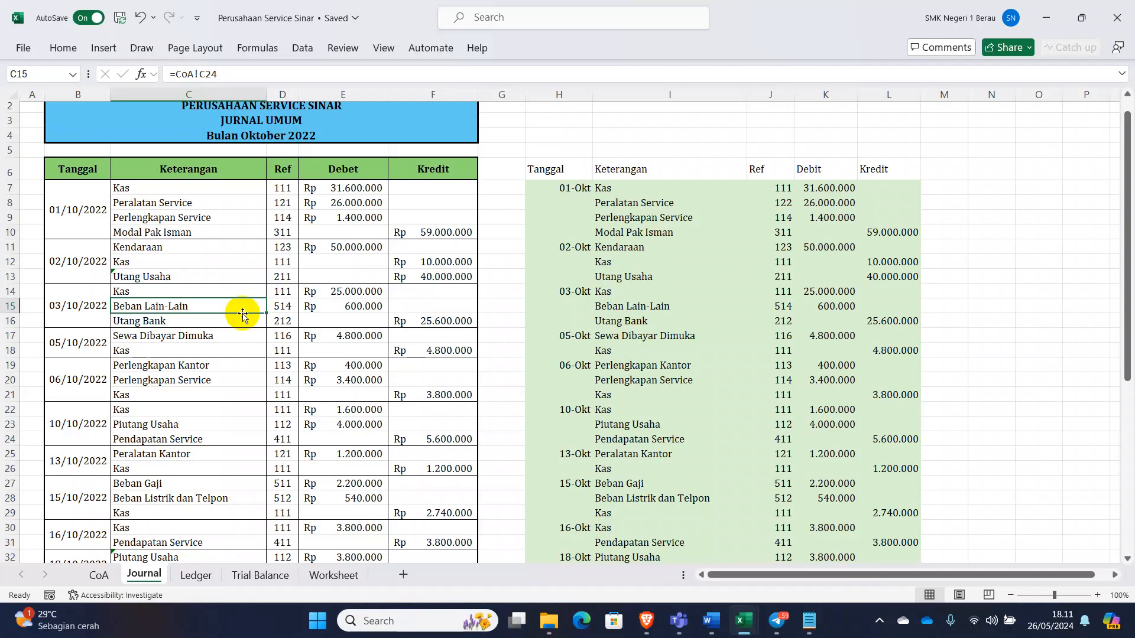
left_click(196, 575)
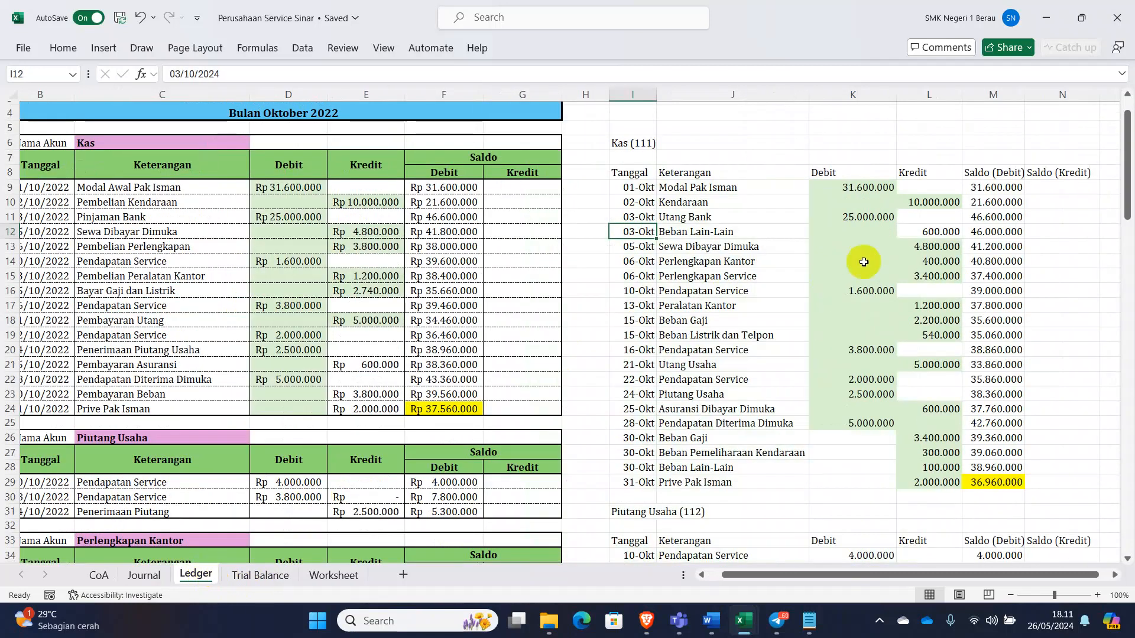
left_click(866, 233)
left_click(862, 216)
left_click(901, 172)
left_click(689, 185)
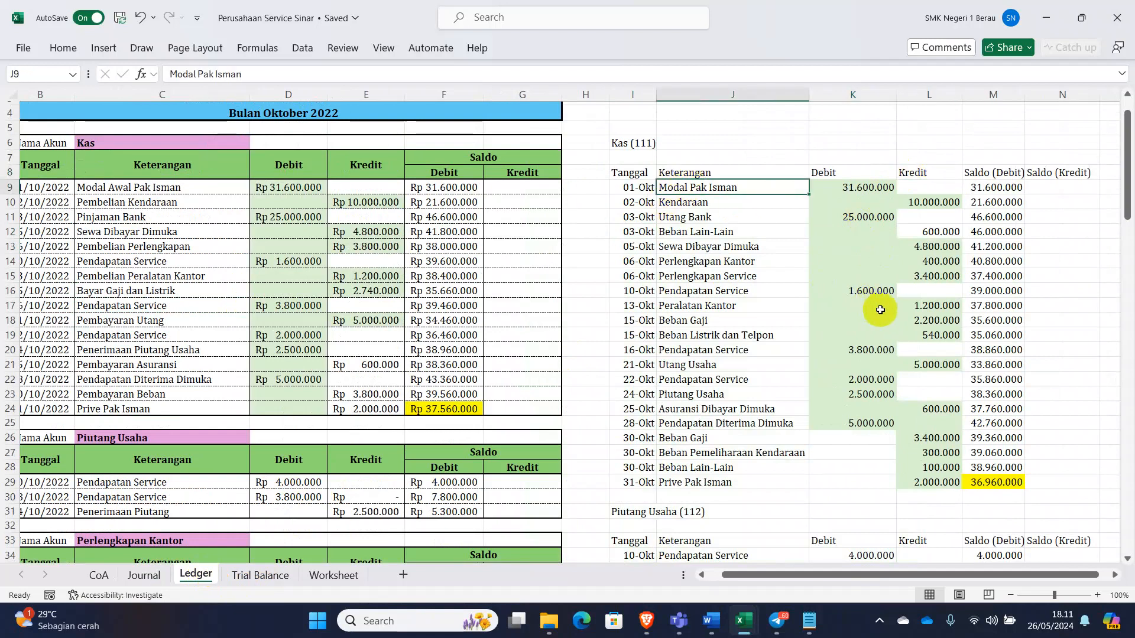
Switch to the Notepad notes, add the line "Buku Besar = Hanya 1 akun yg keliru", and return to the Excel workbook.
left_click(810, 621)
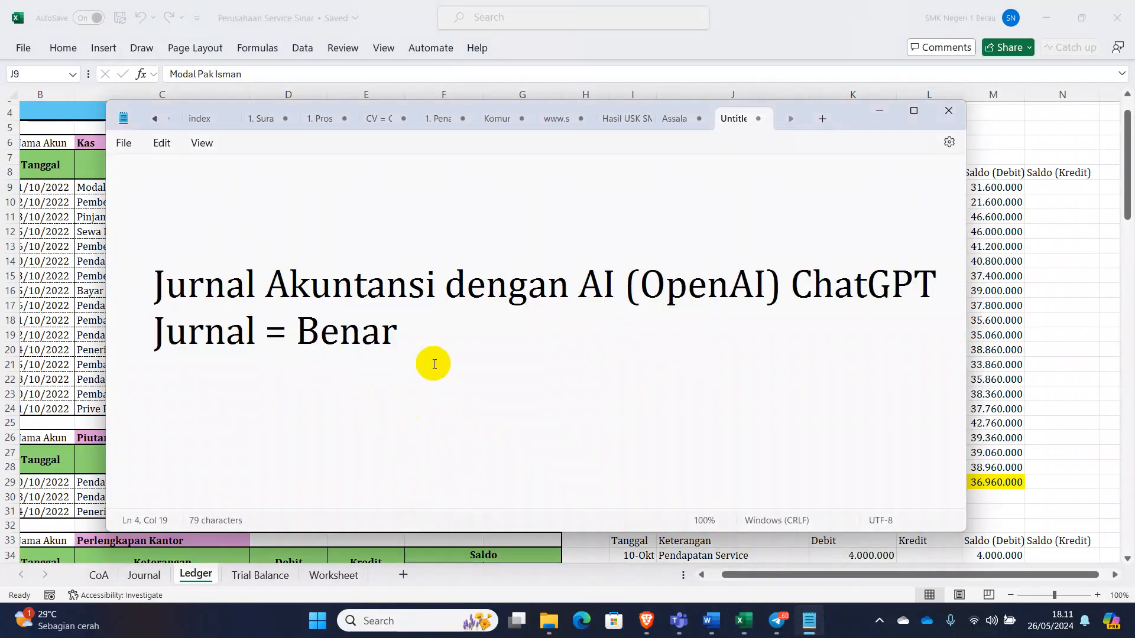
type("Bu")
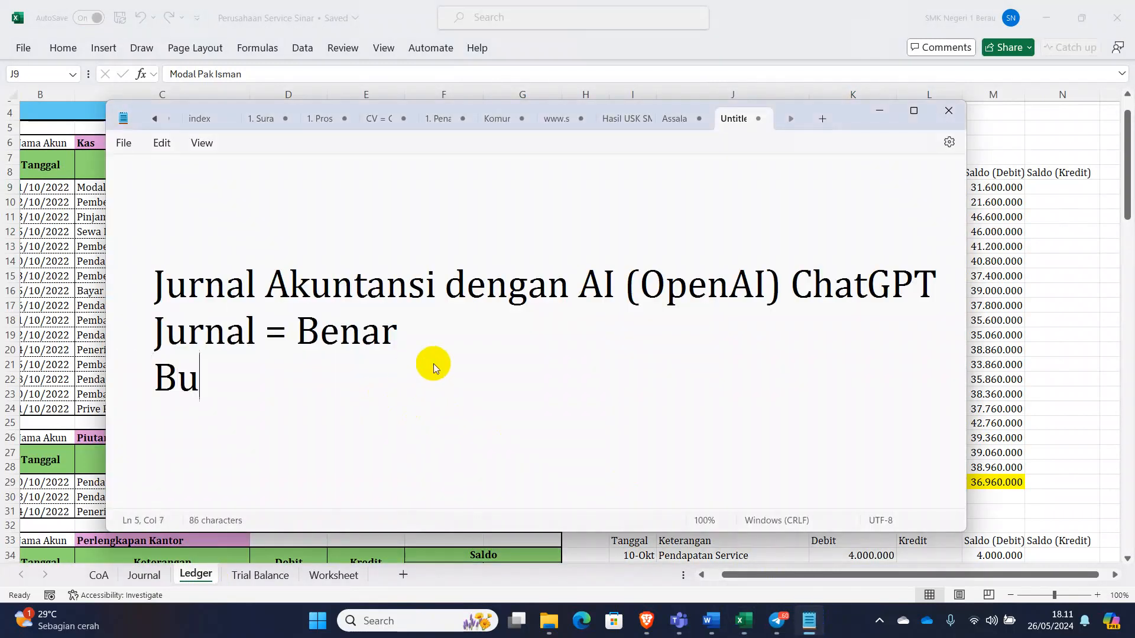
type("ku Besar = H")
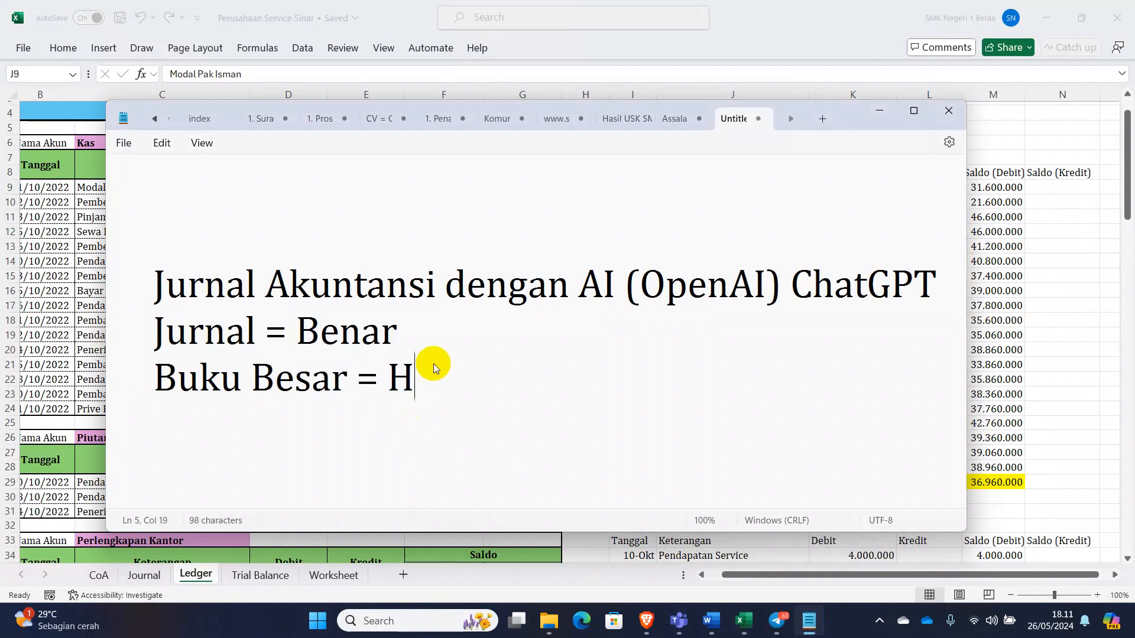
type("anya 1 k")
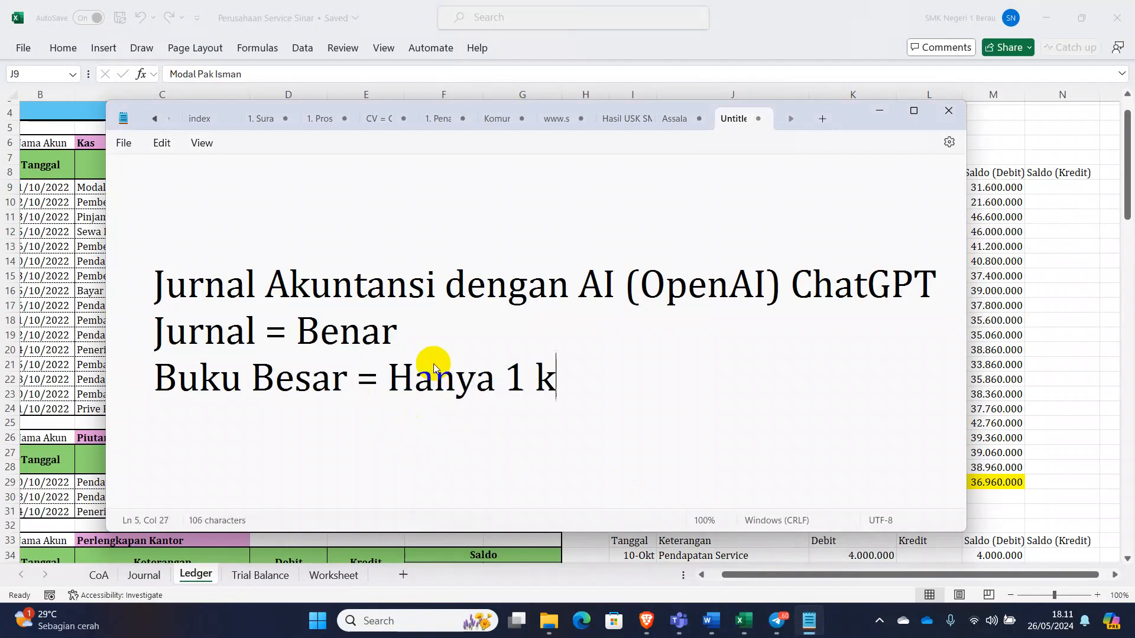
key("BackSpace")
type("akun y")
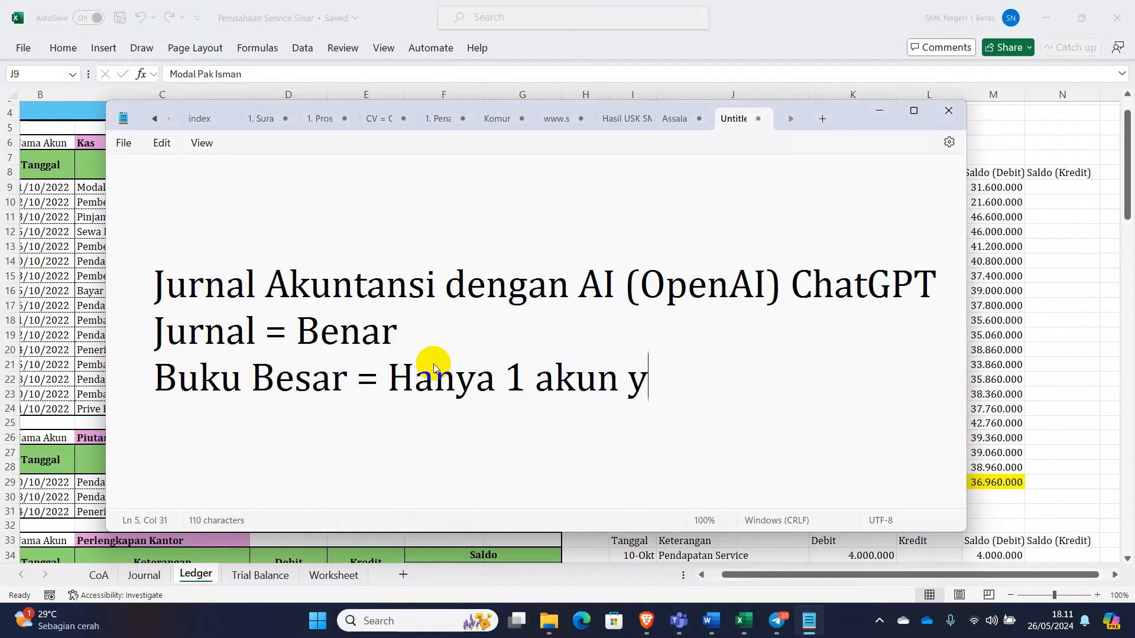
type("g keliru")
key("Return")
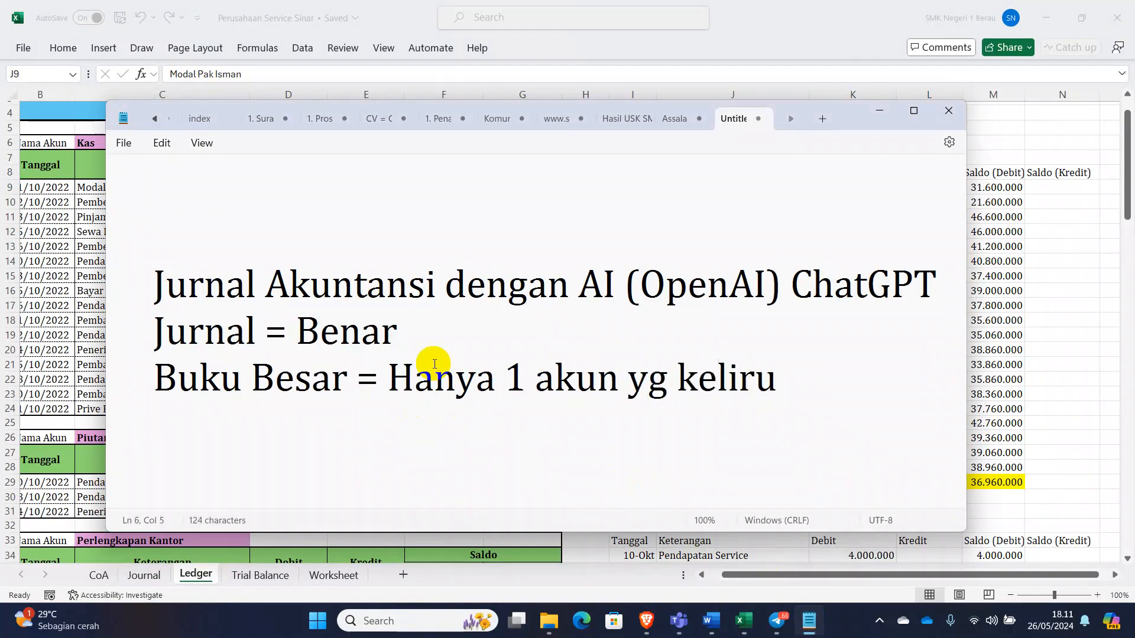
key("alt+Tab")
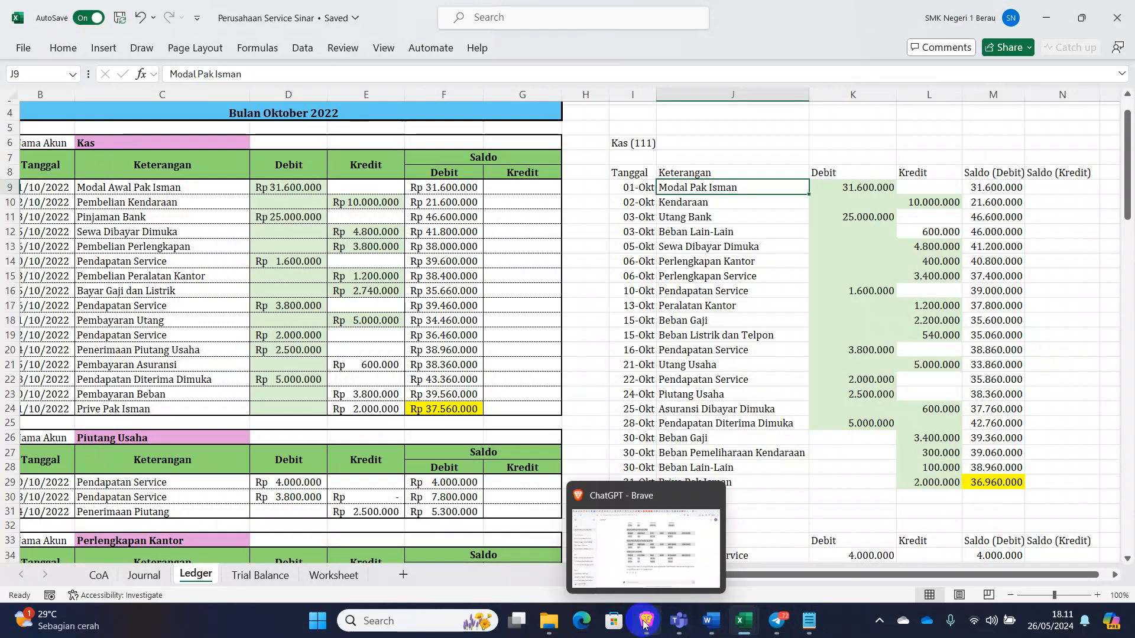
View the Trial Balance sheet, switch to ChatGPT and start the prompt "Berdasarkan Buku Besar, buatkan Neraca Saldo dengan field :".
left_click(273, 582)
left_click(552, 369)
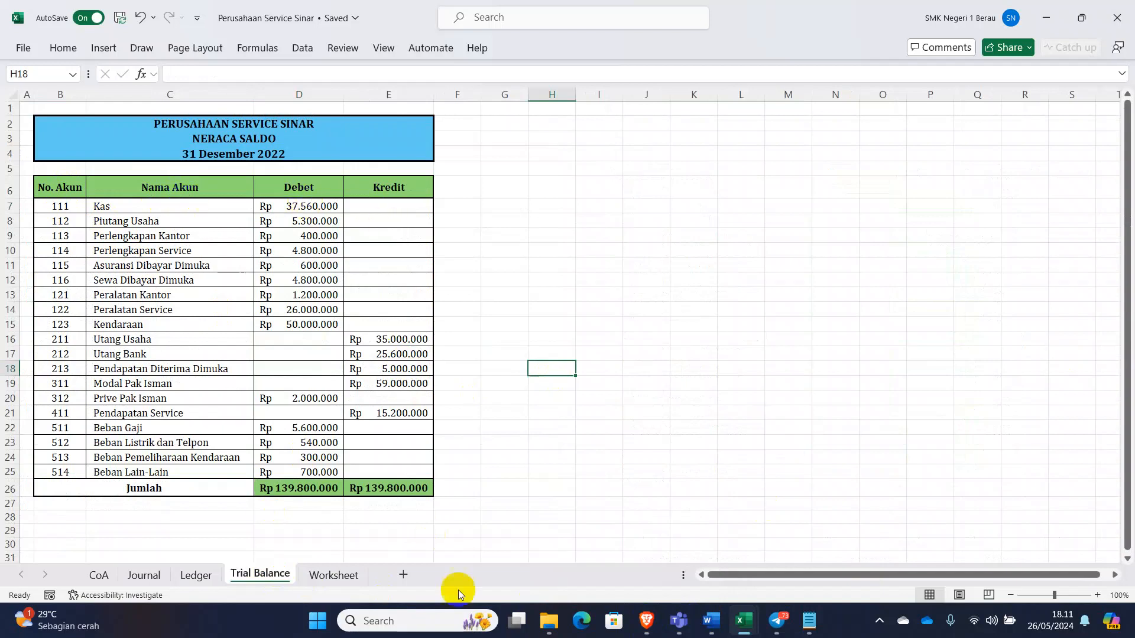
left_click(646, 623)
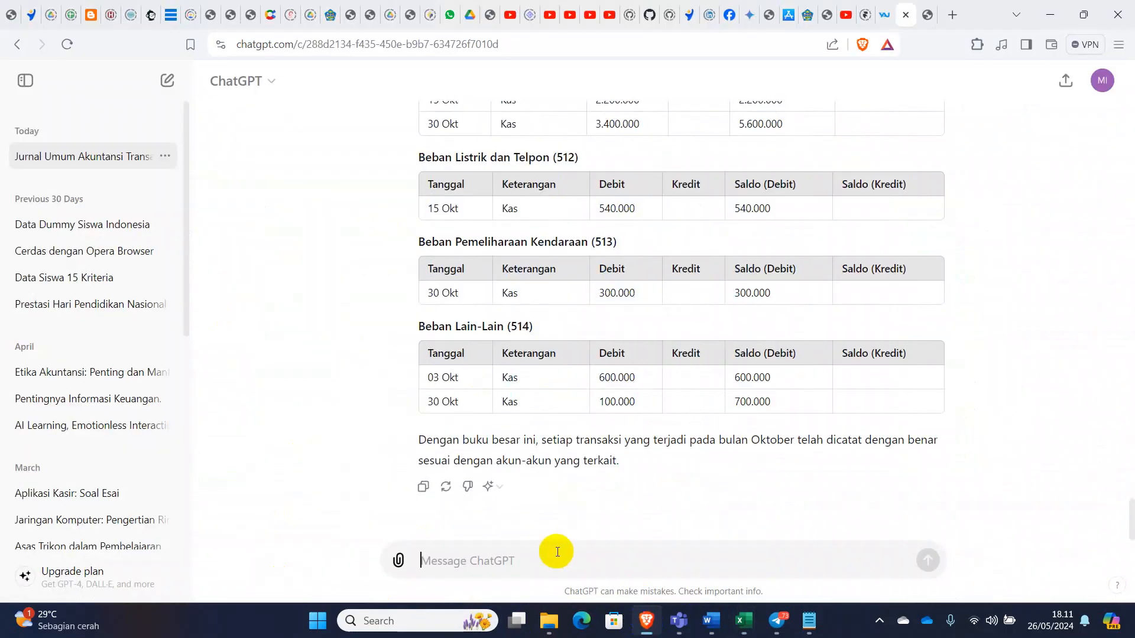
type("Berdasarkan Buk")
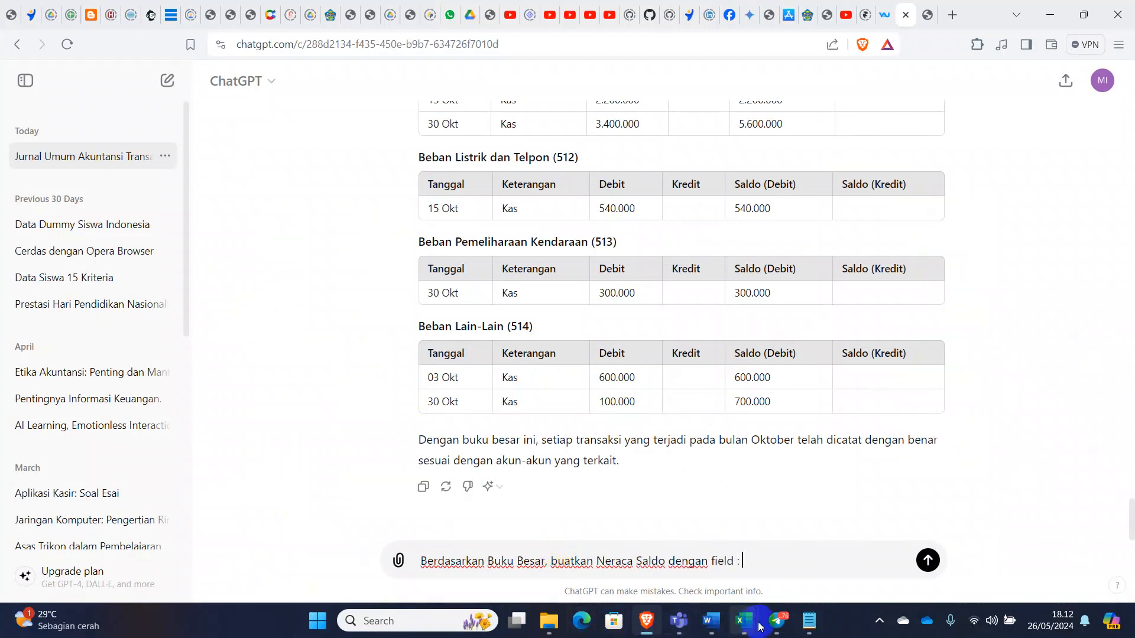
Check the Trial Balance headings in Excel, complete the ChatGPT prompt with "No.Akun, Nama Akun, Debit, Kredit, serta totalkan" and send it.
left_click(760, 626)
left_click(585, 550)
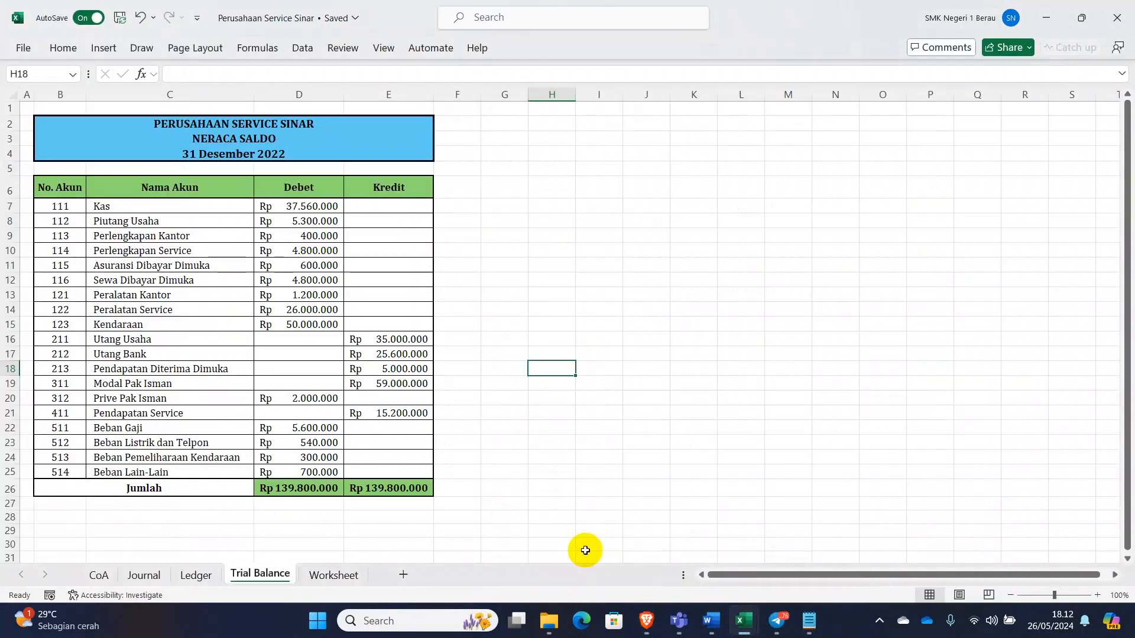
left_click(649, 626)
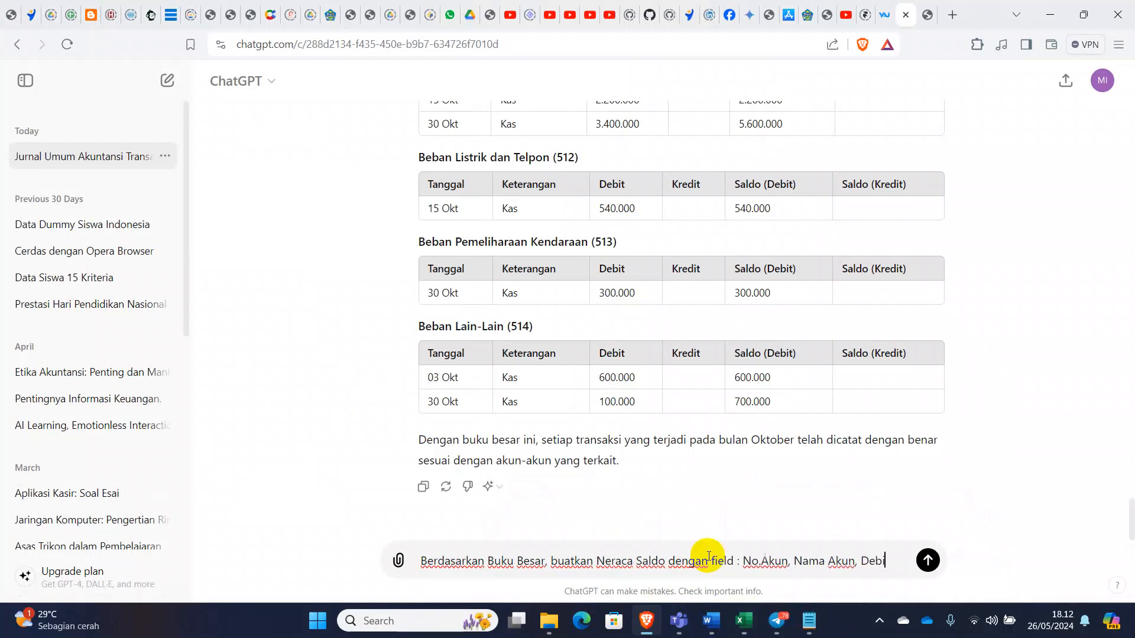
type("Kredit, serta totalkan")
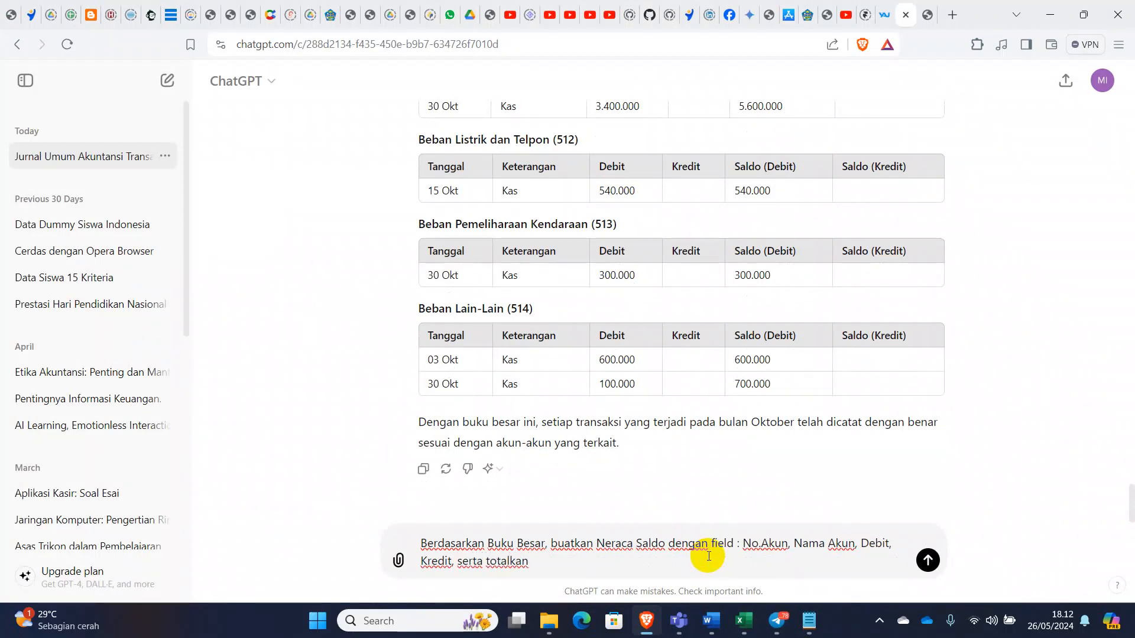
left_click(928, 560)
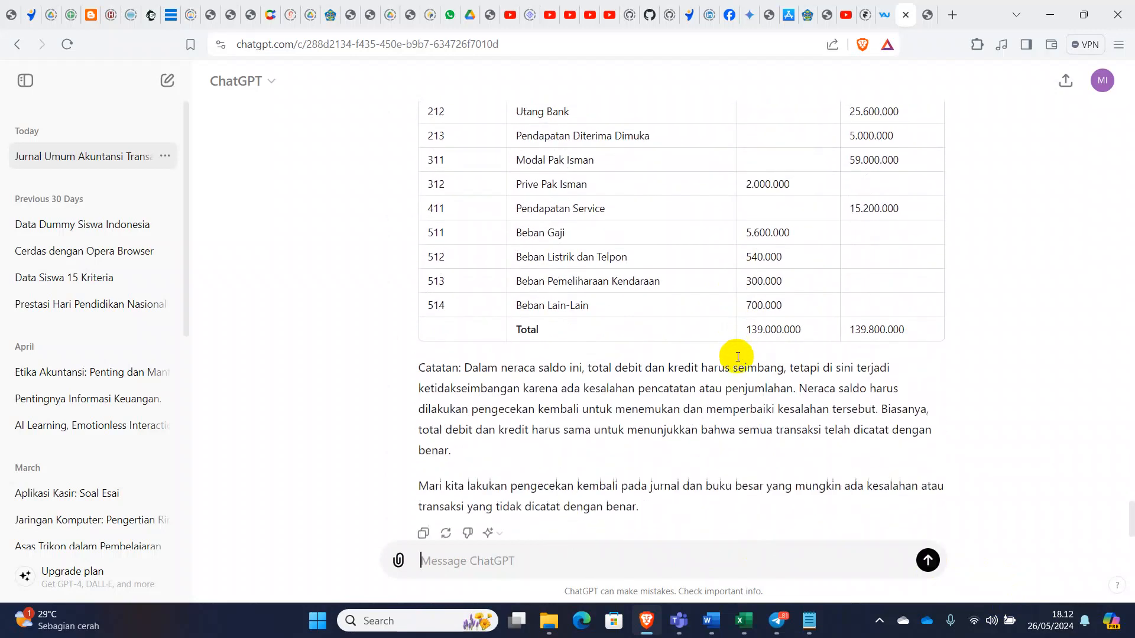
Copy the whole generated Neraca Saldo table, from the No. Akun header through the Total row.
scroll(737, 357, "up", 3)
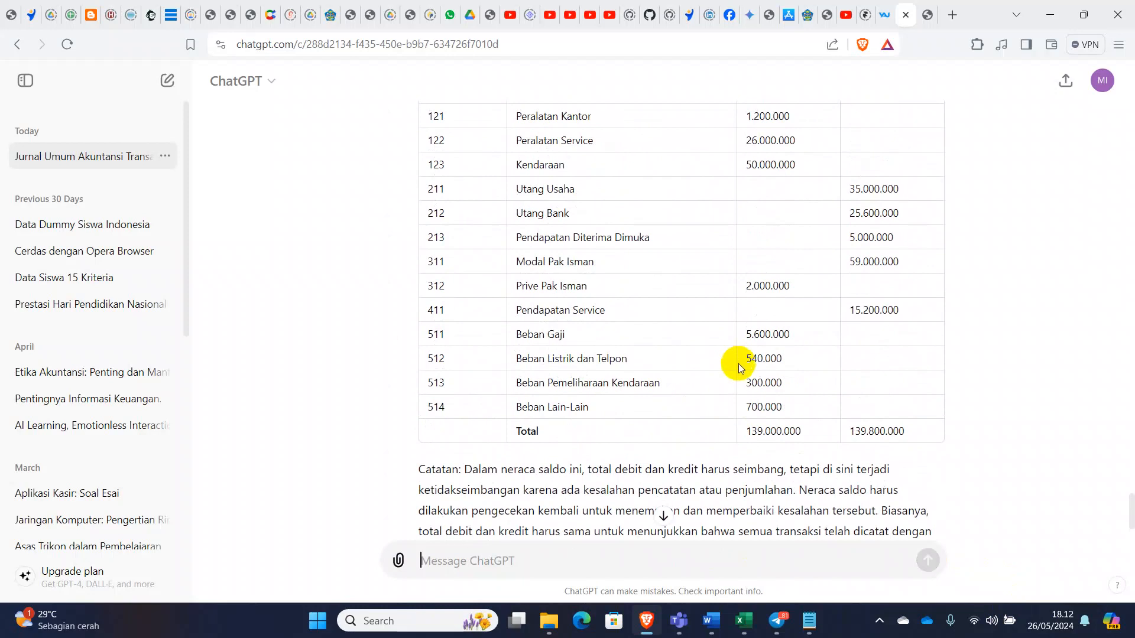
scroll(740, 367, "up", 10)
scroll(740, 366, "down", 5)
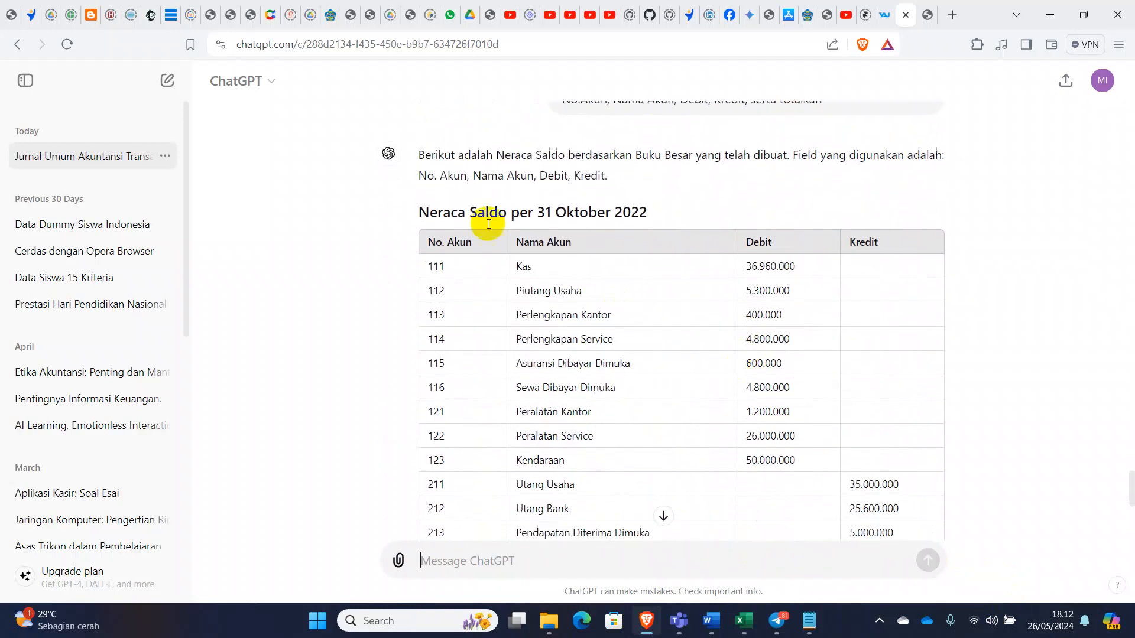
left_click_drag(426, 243, 777, 236)
right_click(776, 236)
left_click(709, 244)
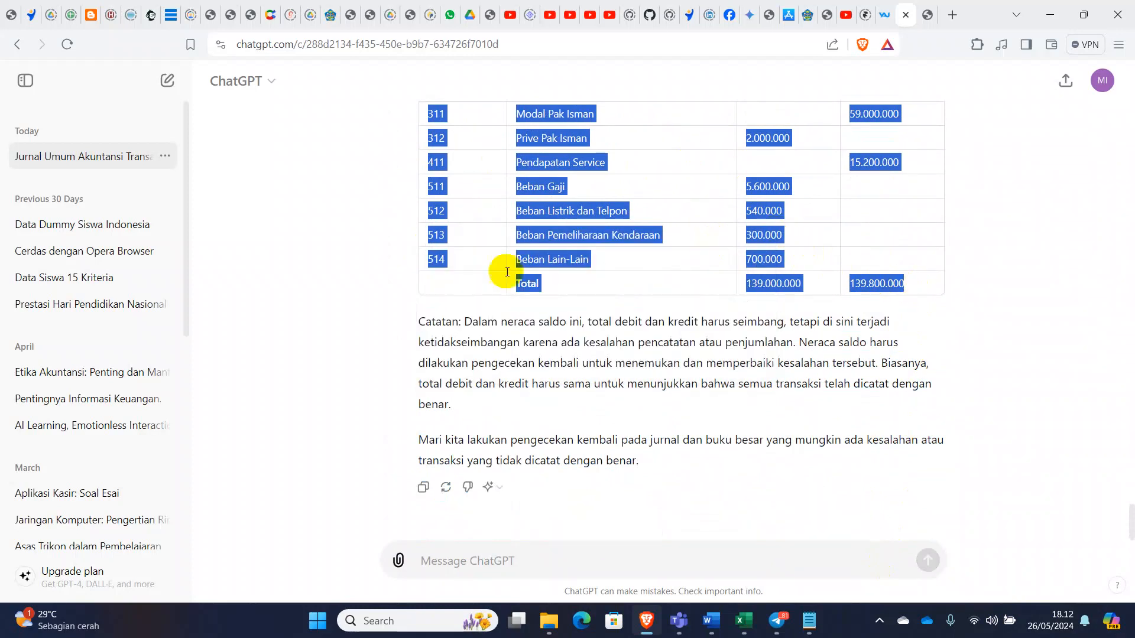
Switch to the Perusahaan Service Sinar workbook in Excel and paste the copied table at G6 of the Trial Balance sheet.
mouse_move(743, 620)
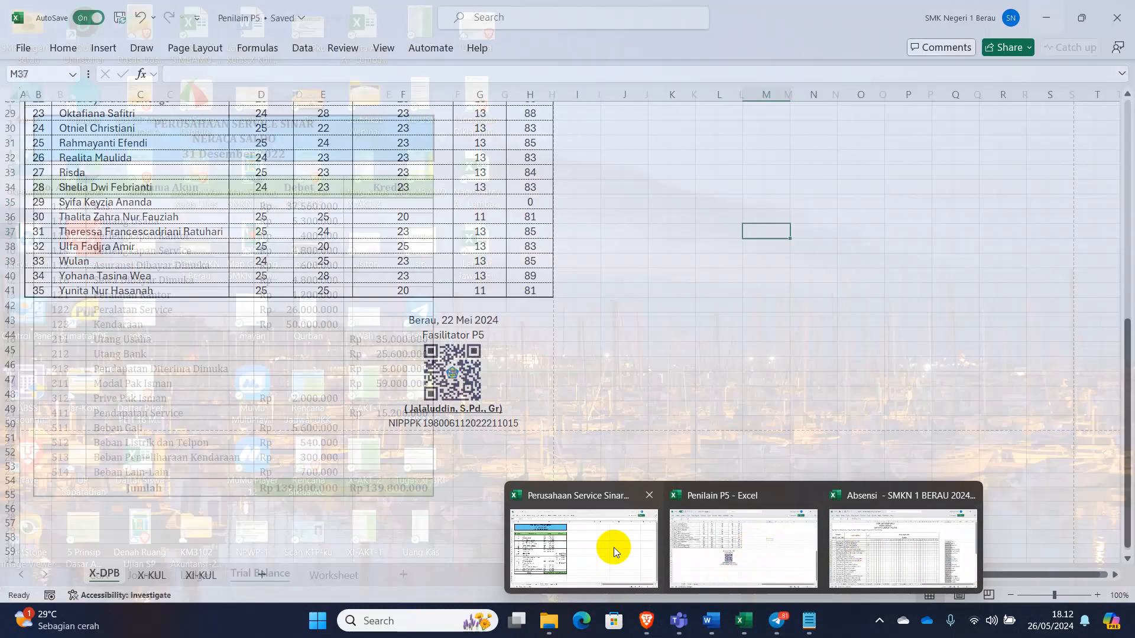
left_click(614, 547)
left_click(504, 186)
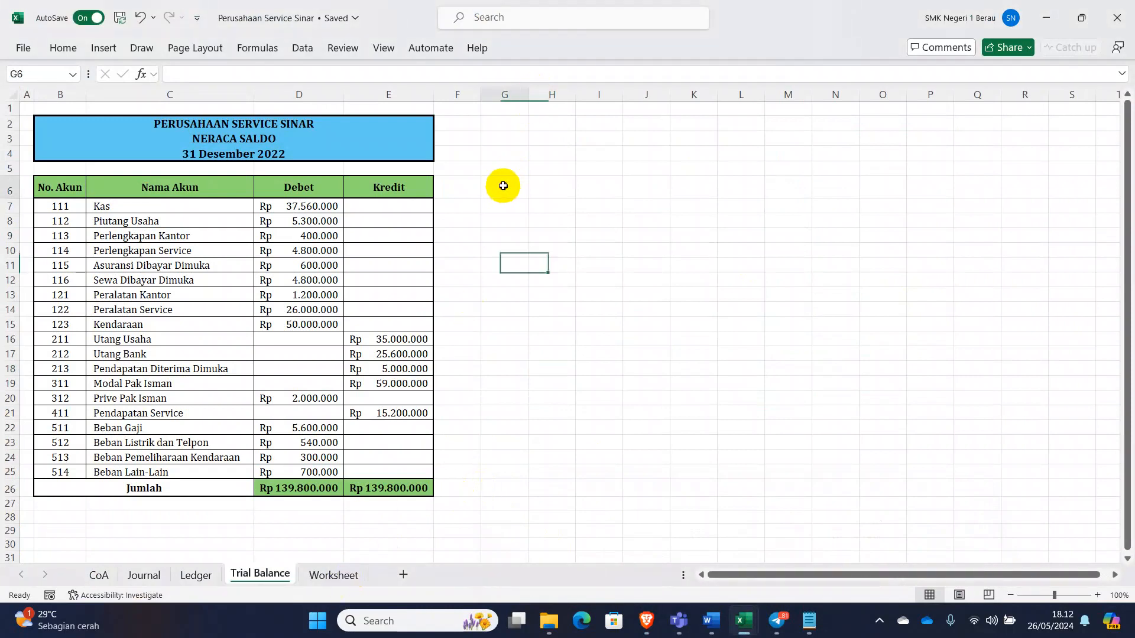
right_click(508, 189)
left_click(562, 187)
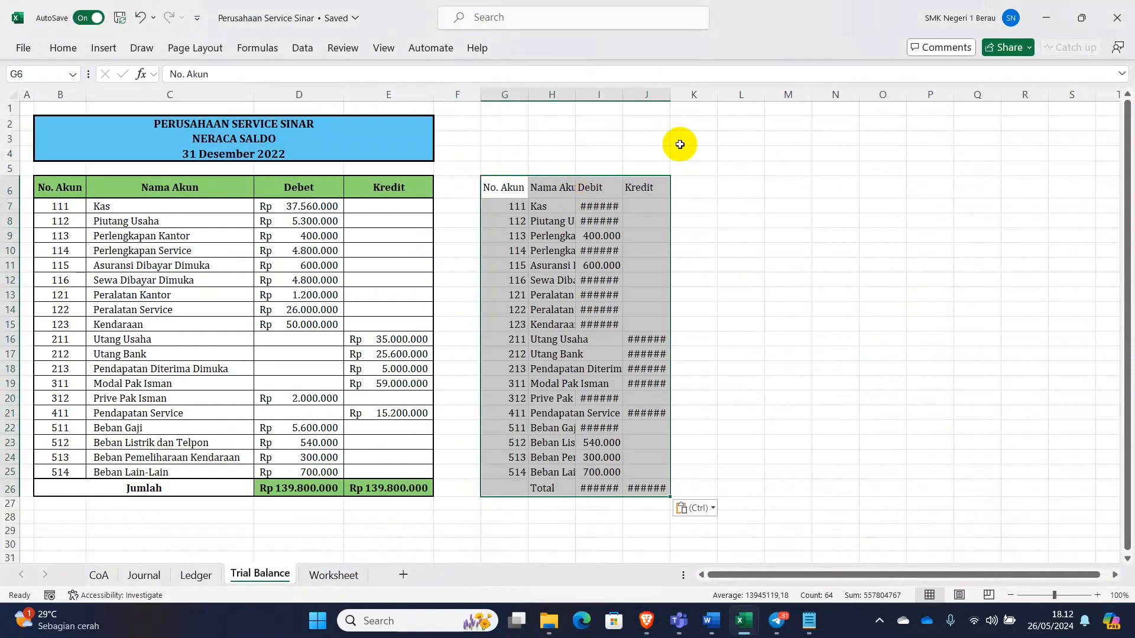
Autofit columns H, I and J to the contents of the pasted table.
double_click(625, 102)
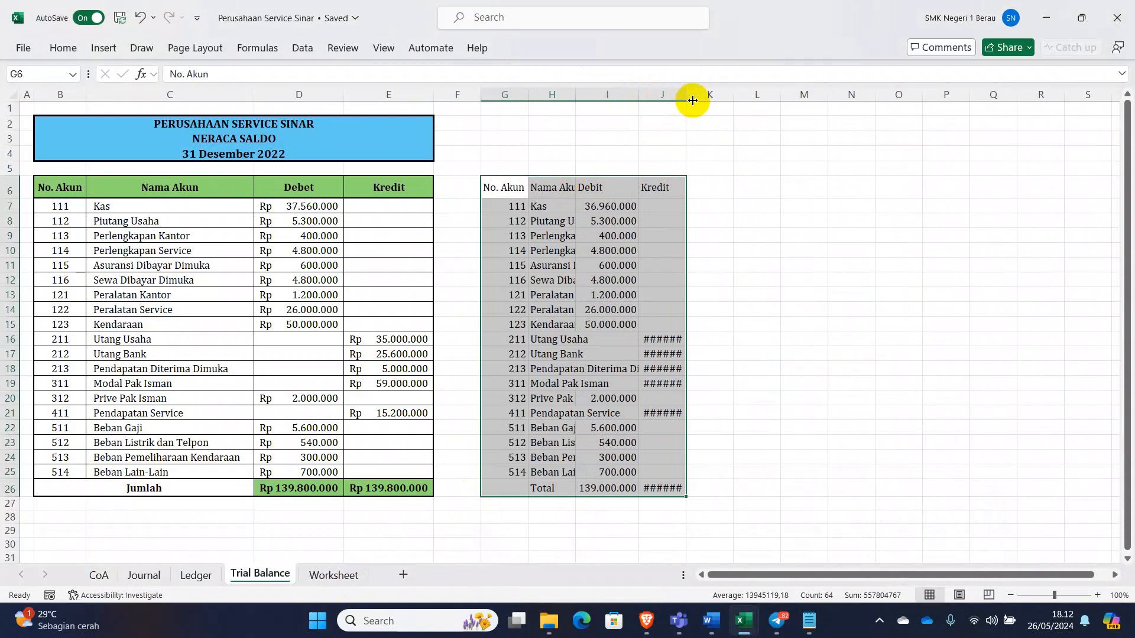
double_click(685, 94)
left_click(795, 312)
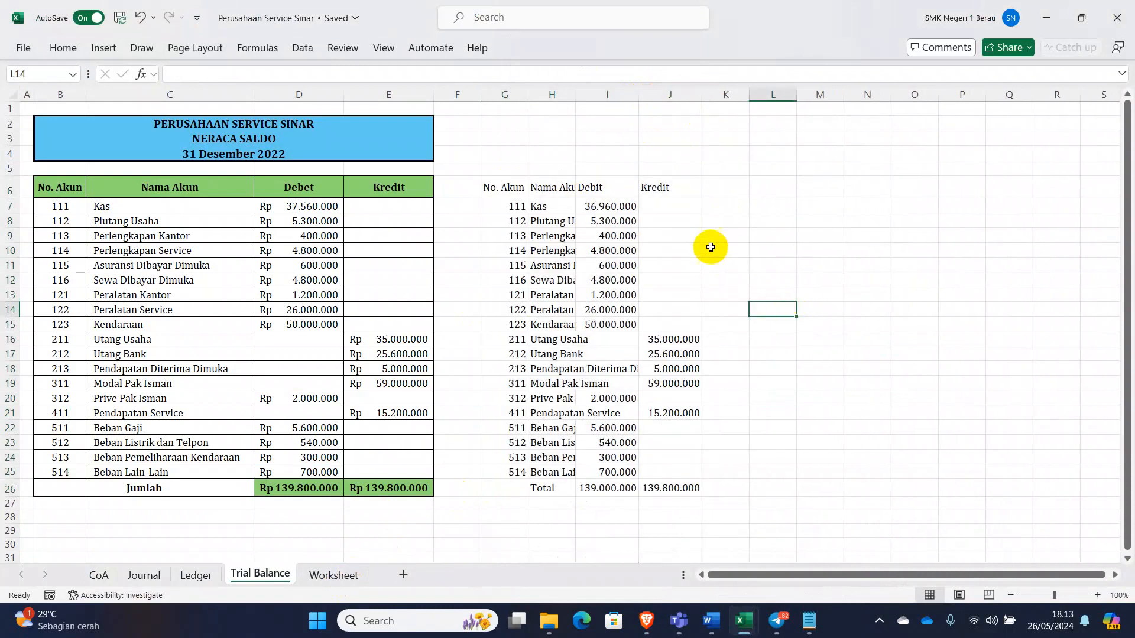
double_click(575, 95)
left_click(957, 426)
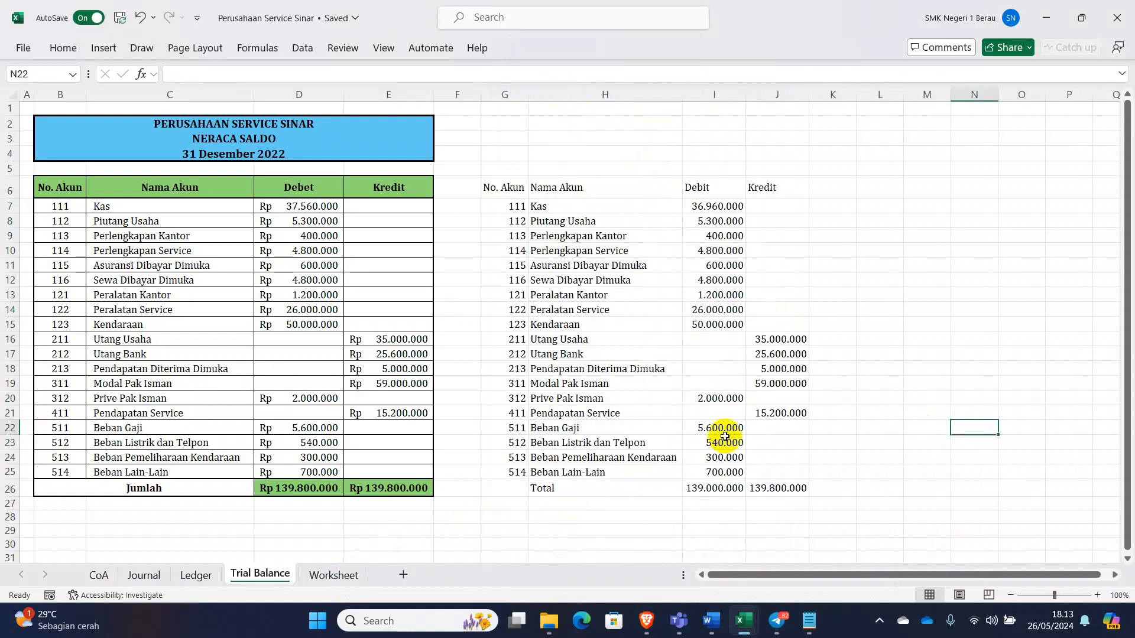
Fill the matching expense rows 511 to 514 light green in both tables, C22:D25 and H22:I25.
left_click_drag(145, 430, 339, 470)
left_click_drag(567, 426, 717, 468)
left_click(61, 49)
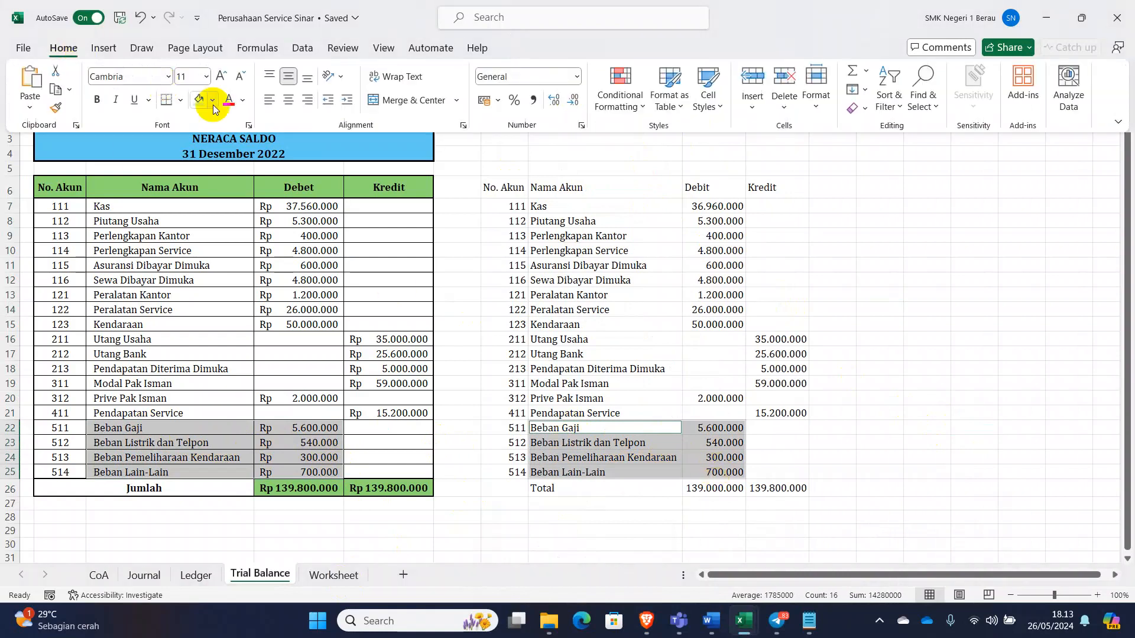
left_click(198, 101)
left_click(678, 459)
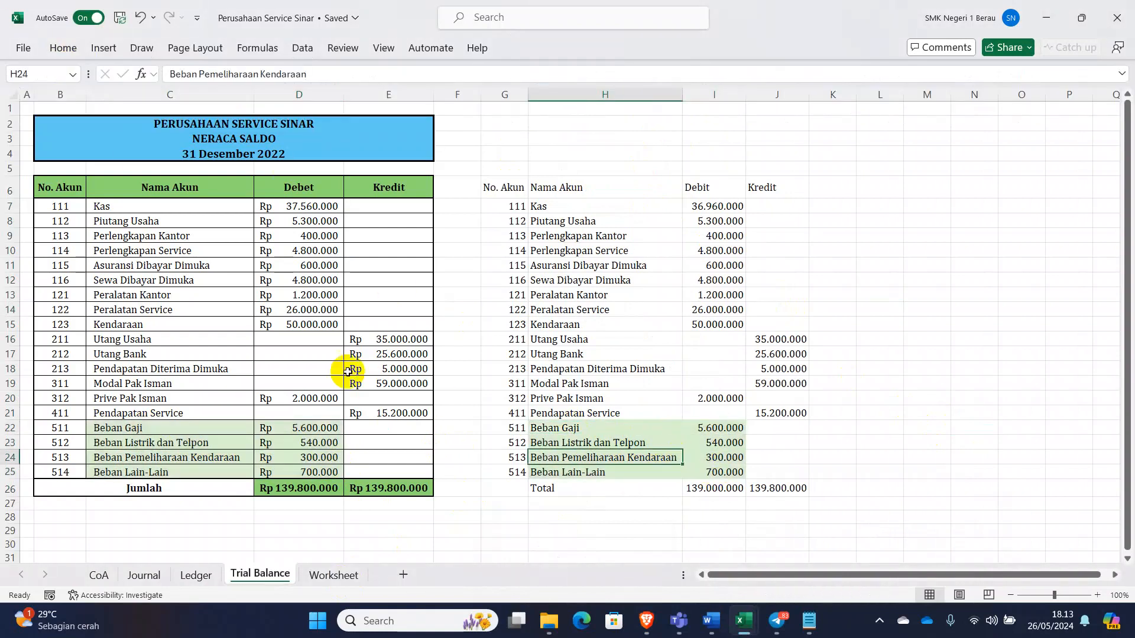
Mark the matching rows from Utang Usaha to Pendapatan Service, C16:E21 and H16:J21, with light green fill.
left_click_drag(144, 340, 400, 412)
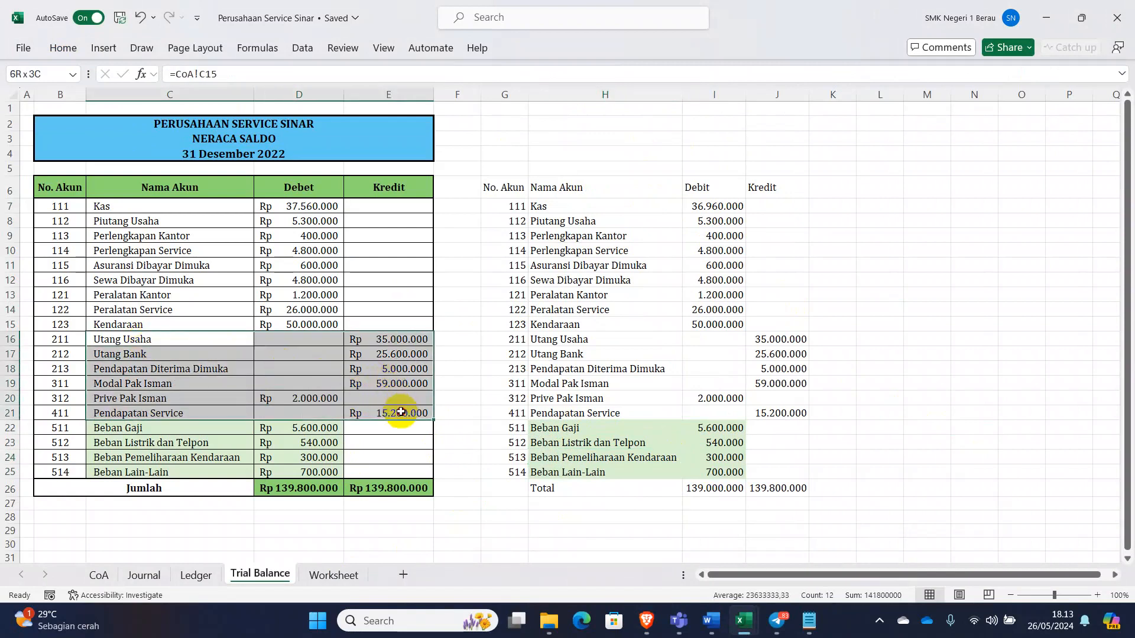
left_click_drag(558, 339, 775, 414)
left_click(62, 47)
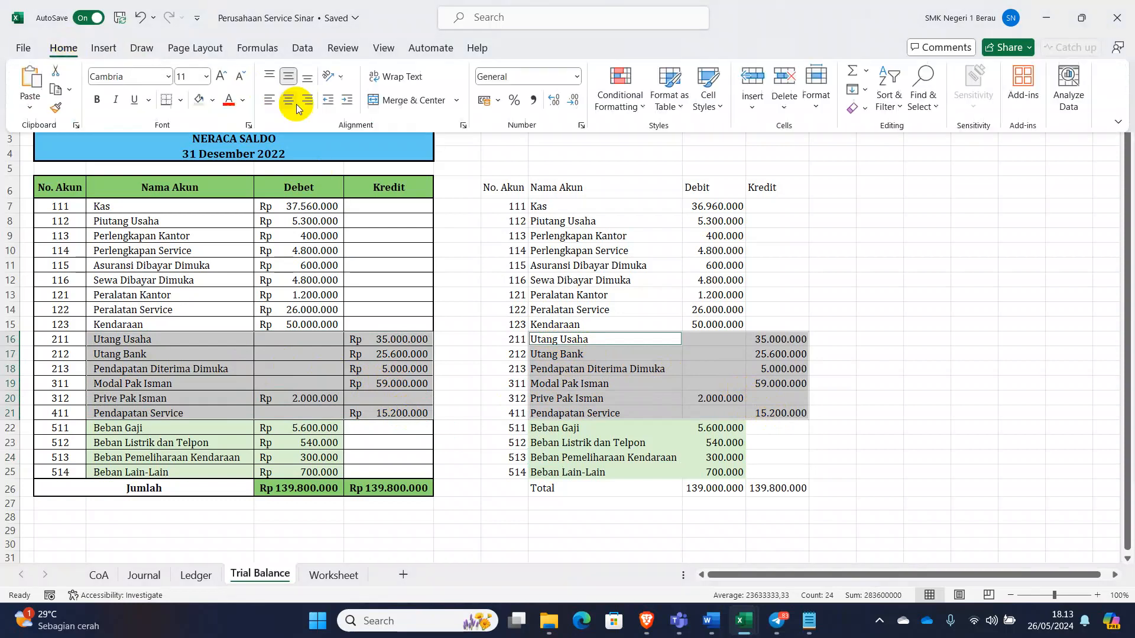
left_click(199, 101)
left_click(679, 360)
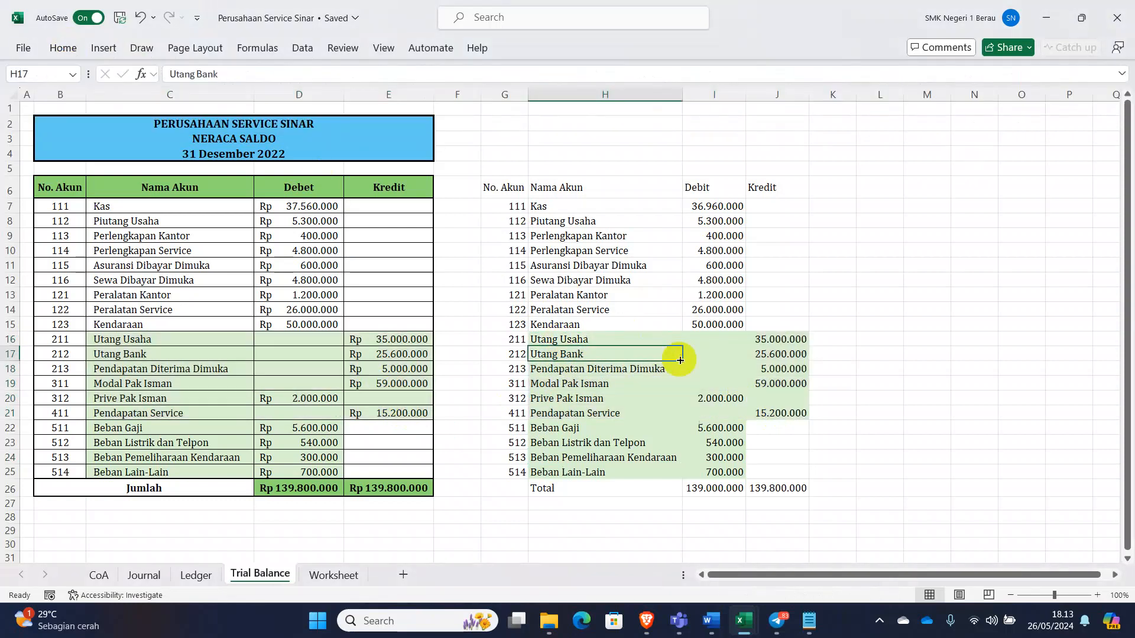
Fill the matching asset rows from Piutang Usaha to Kendaraan, C8:D15 and H8:I15, light green.
left_click_drag(121, 239, 315, 322)
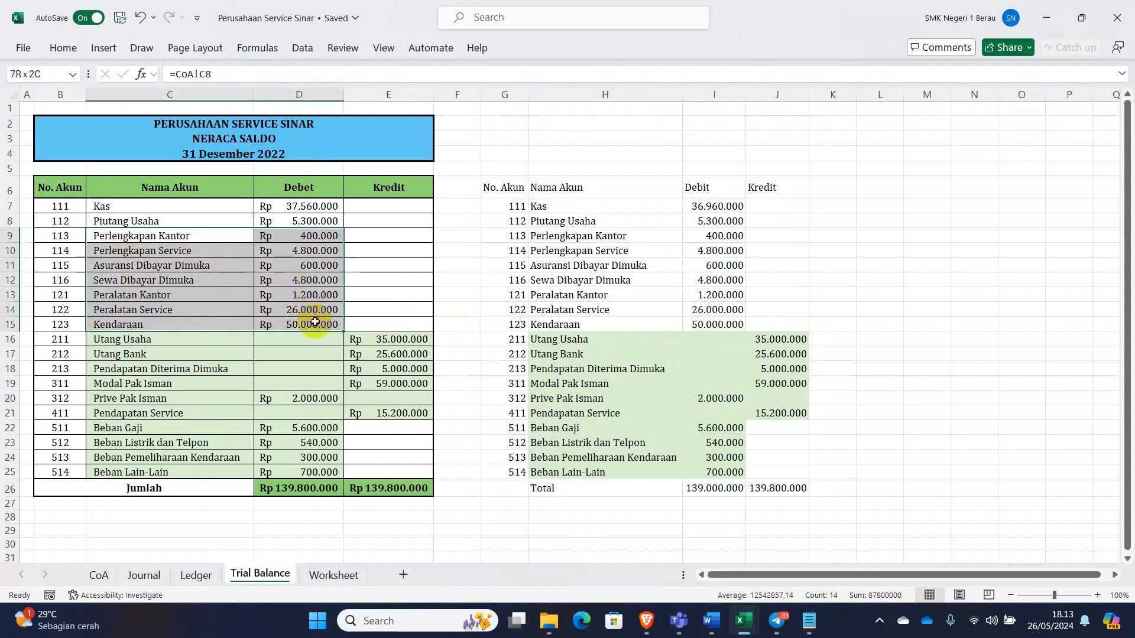
key("ctrl+q")
left_click(225, 237)
left_click_drag(180, 220, 327, 324)
left_click_drag(532, 221, 728, 331)
left_click(65, 47)
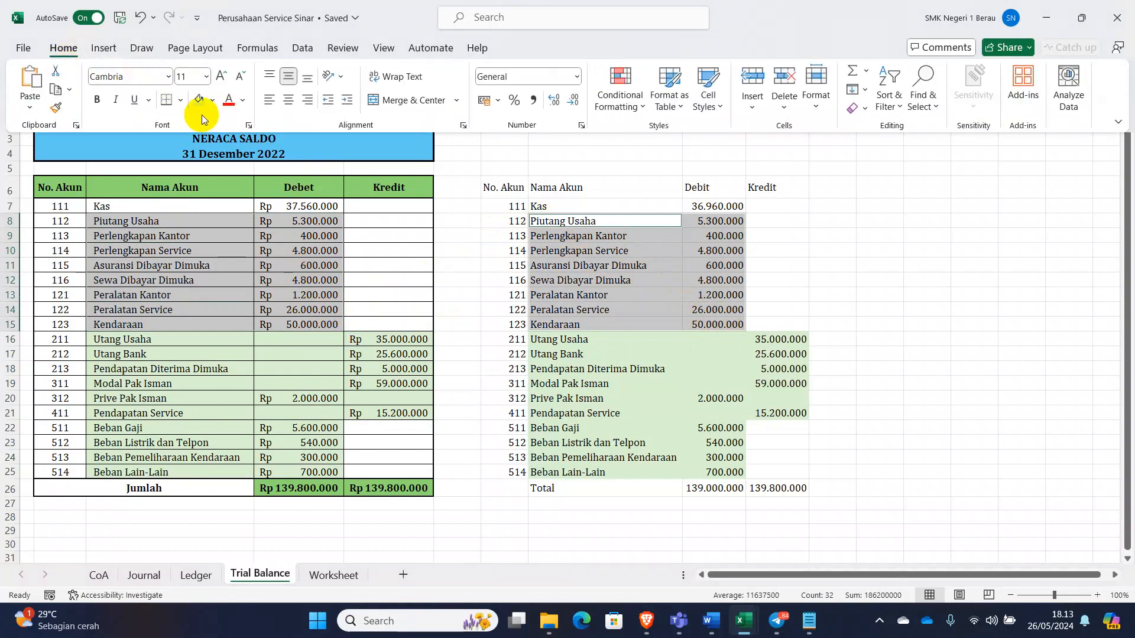
left_click(200, 100)
left_click(444, 283)
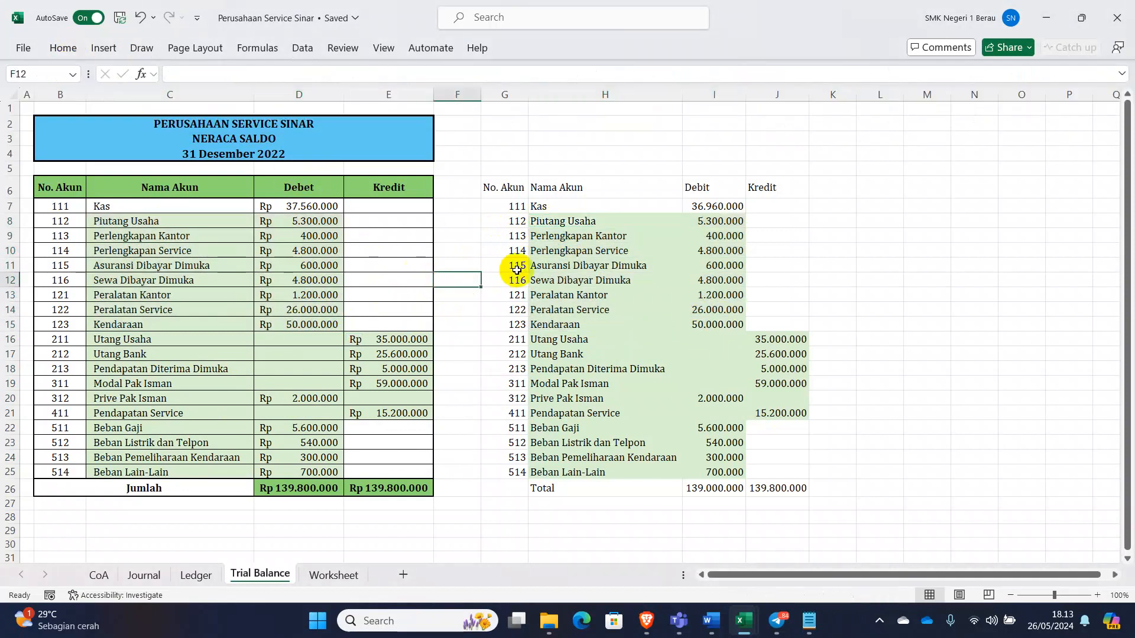
Compare the Kas balances in both trial balances and examine the pasted Debit and Kredit totals in row 26.
left_click(530, 324)
left_click(128, 209)
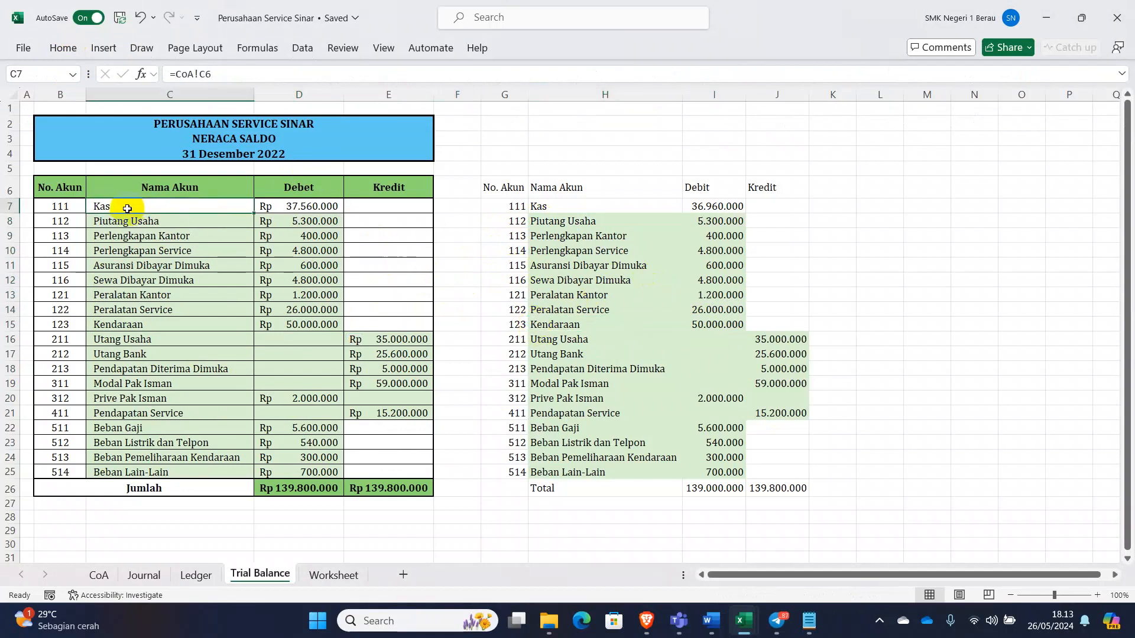
left_click(614, 278)
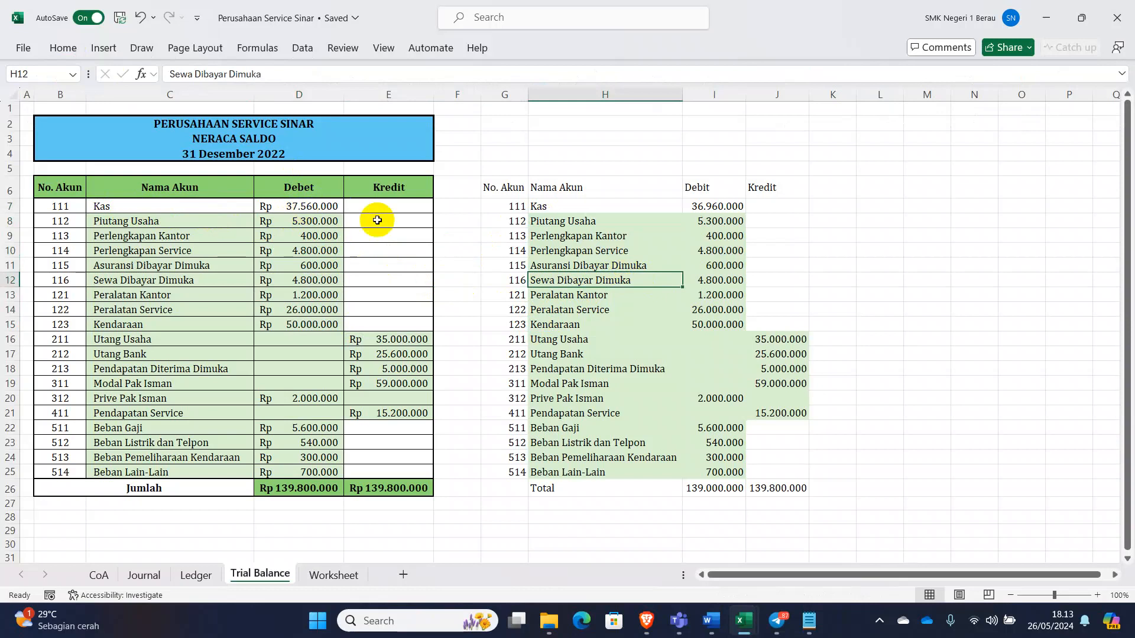
left_click(717, 208)
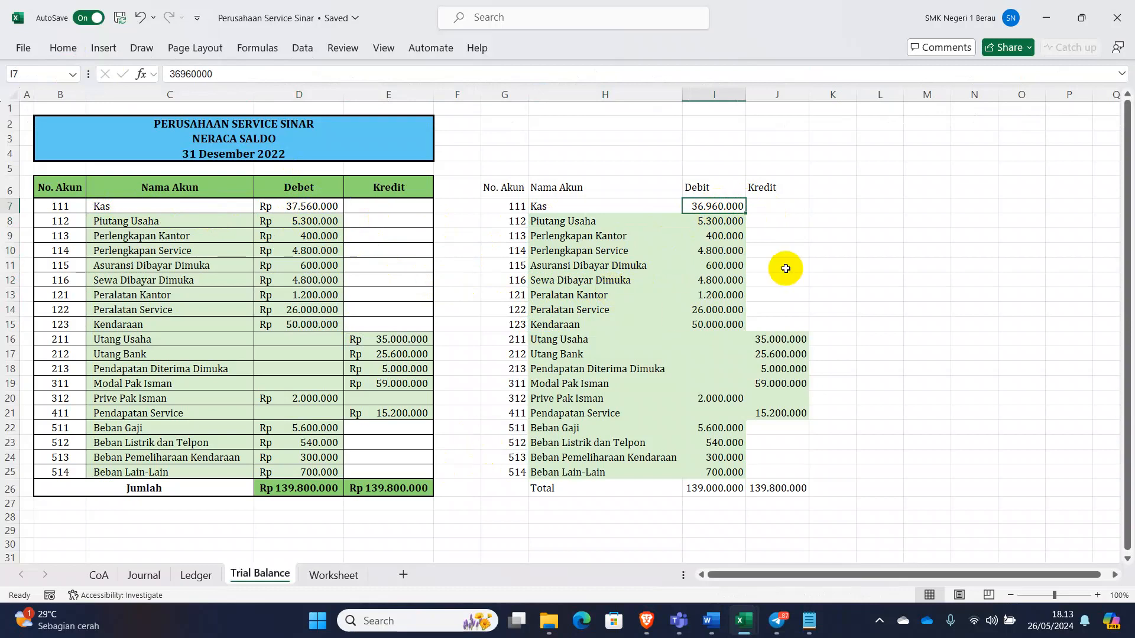
left_click(910, 443)
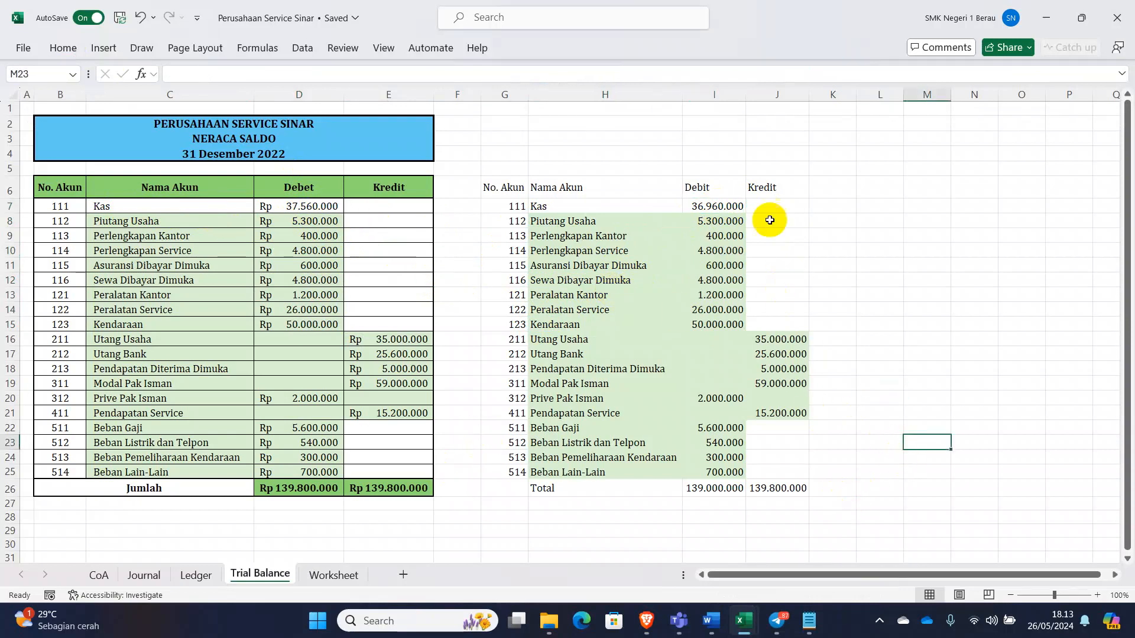
left_click(713, 490)
left_click(785, 494)
left_click(733, 489)
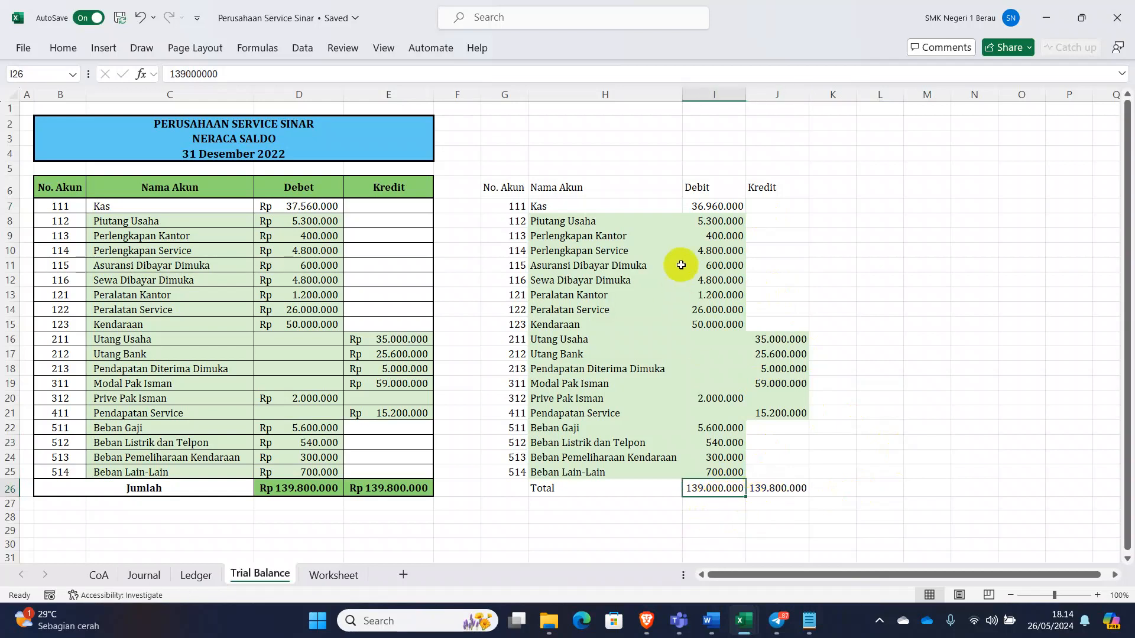
left_click(707, 204)
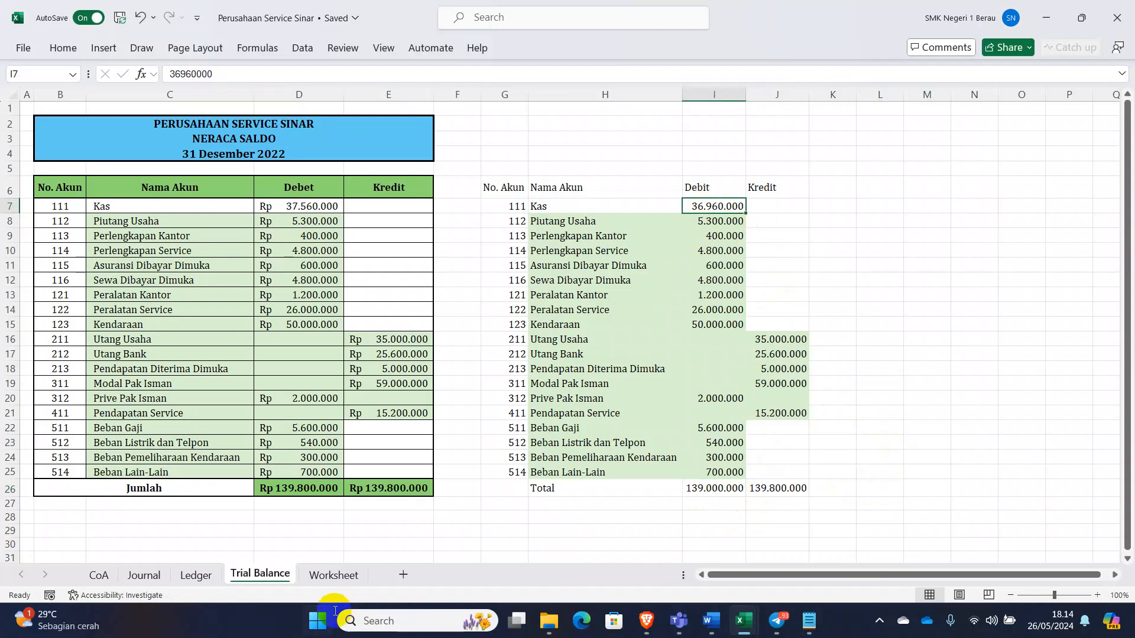
Switch to ChatGPT and review the Kas ledger, the Neraca Saldo totals and the closing note below them.
left_click(646, 621)
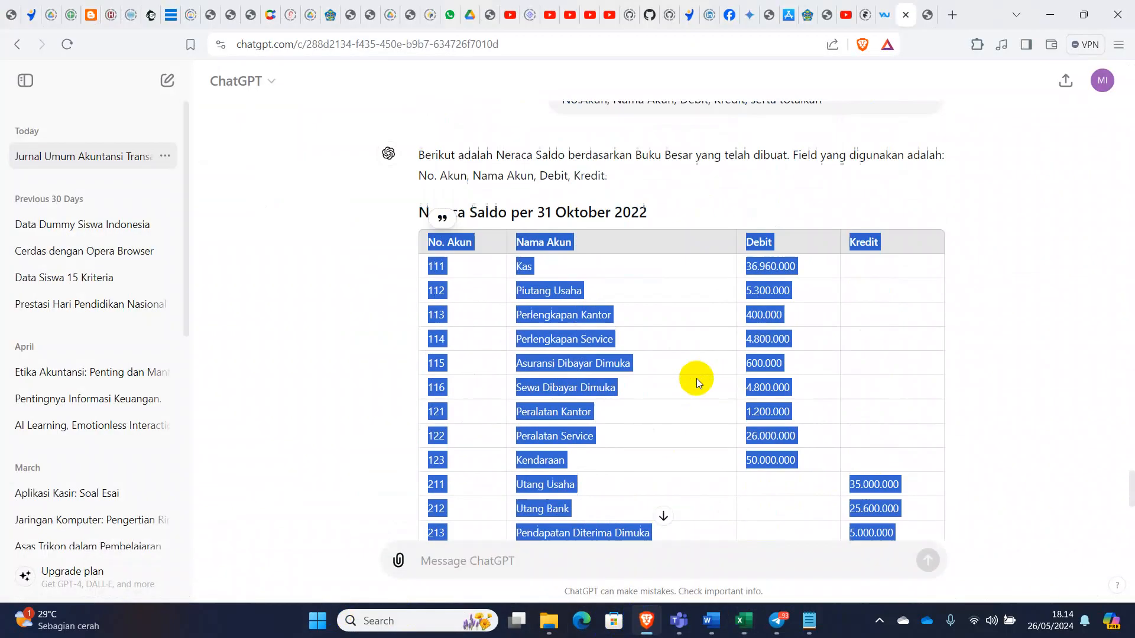
scroll(696, 378, "up", 20)
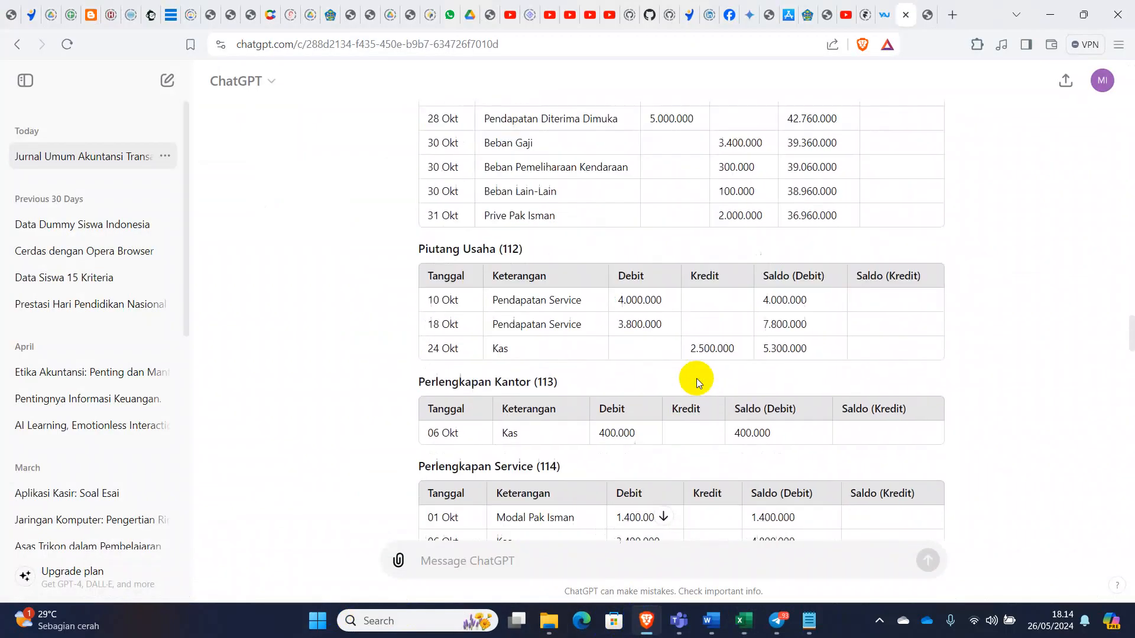
scroll(696, 378, "up", 7)
scroll(696, 379, "down", 4)
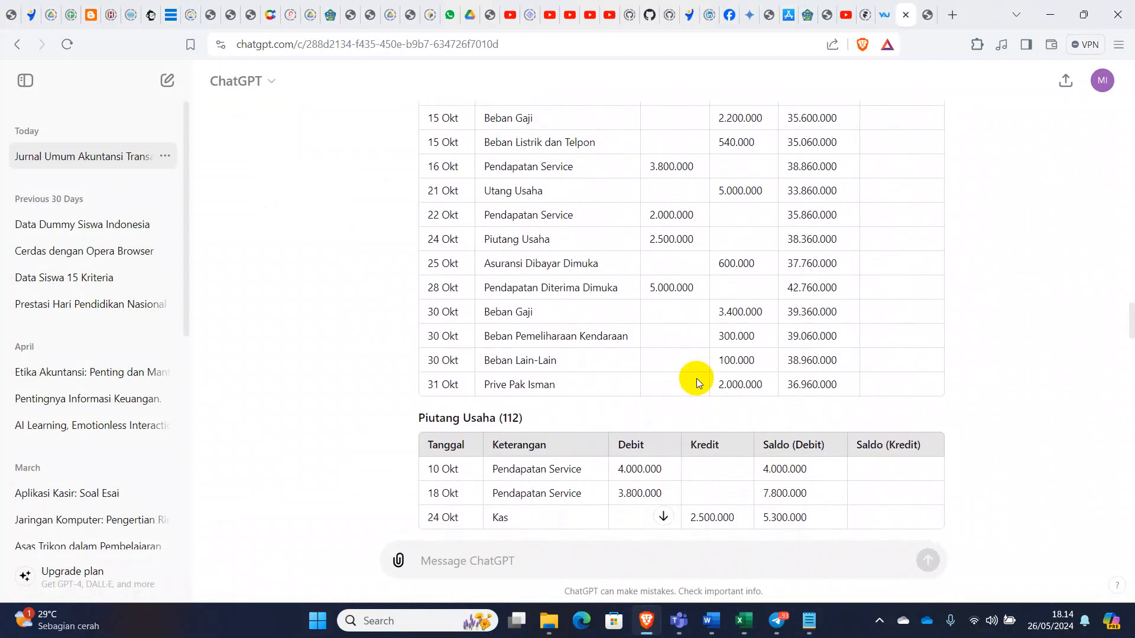
scroll(804, 362, "up", 6)
scroll(797, 365, "down", 20)
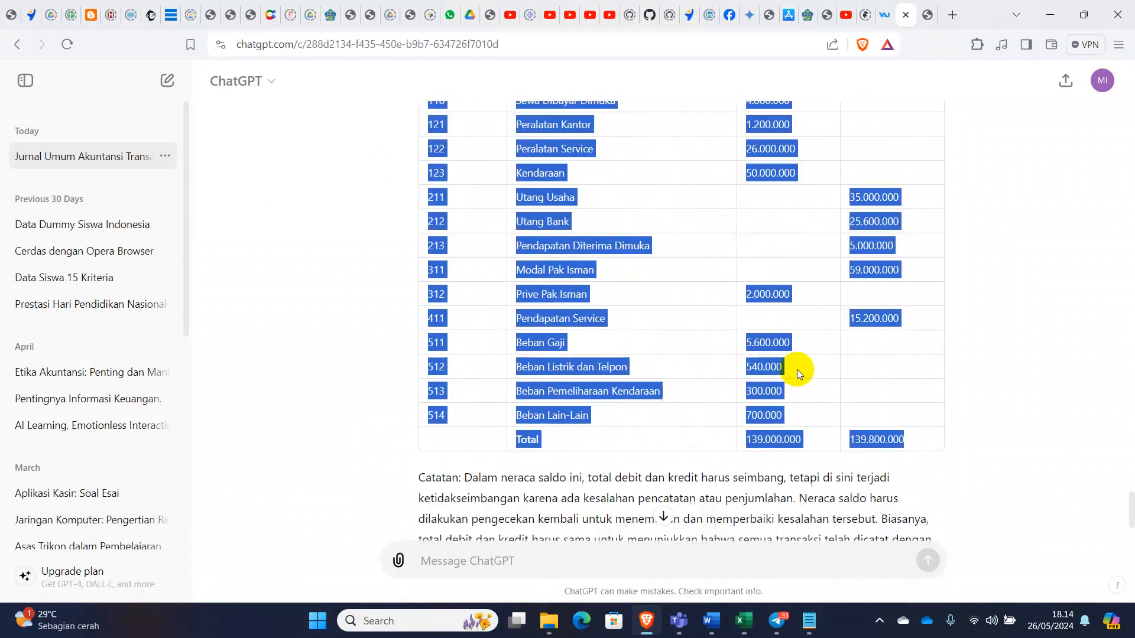
scroll(797, 370, "down", 3)
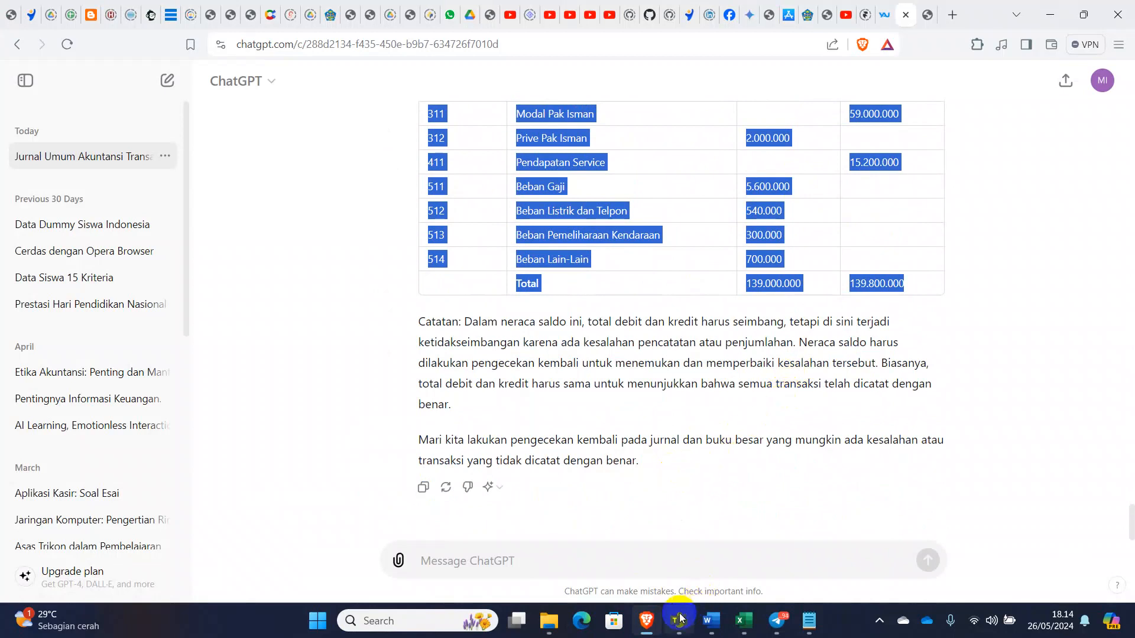
Switch to Notepad and add the line "Neraca Saldo = Hanya akun Kas yang keliru" below the Buku Besar note.
left_click(742, 620)
left_click(896, 427)
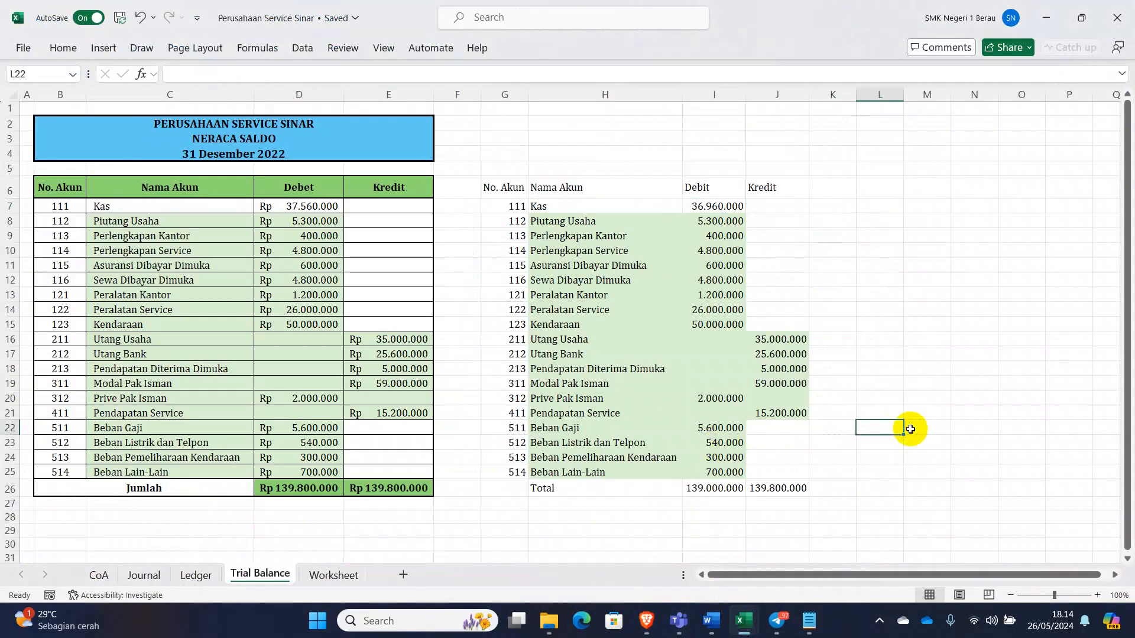
left_click(809, 622)
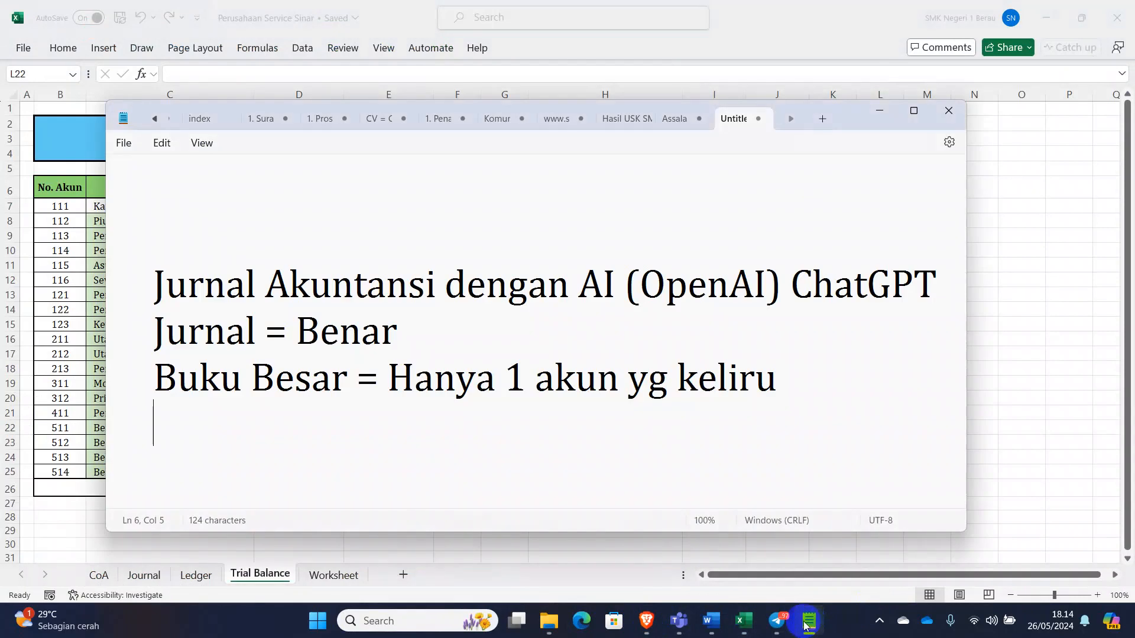
type("Neraca")
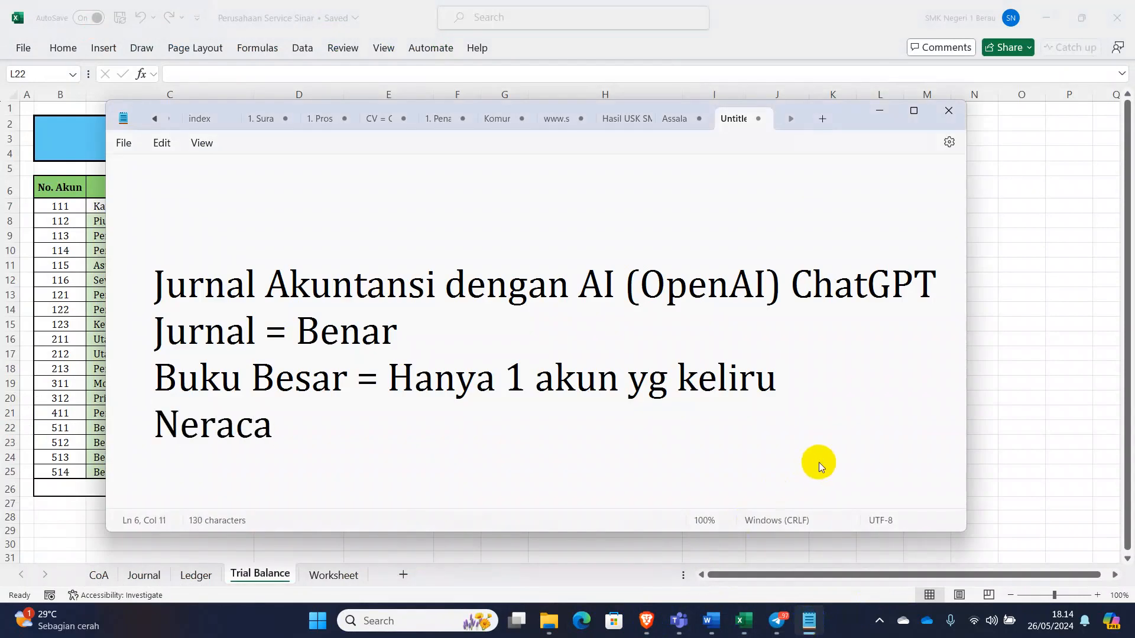
type(" Saldo = ")
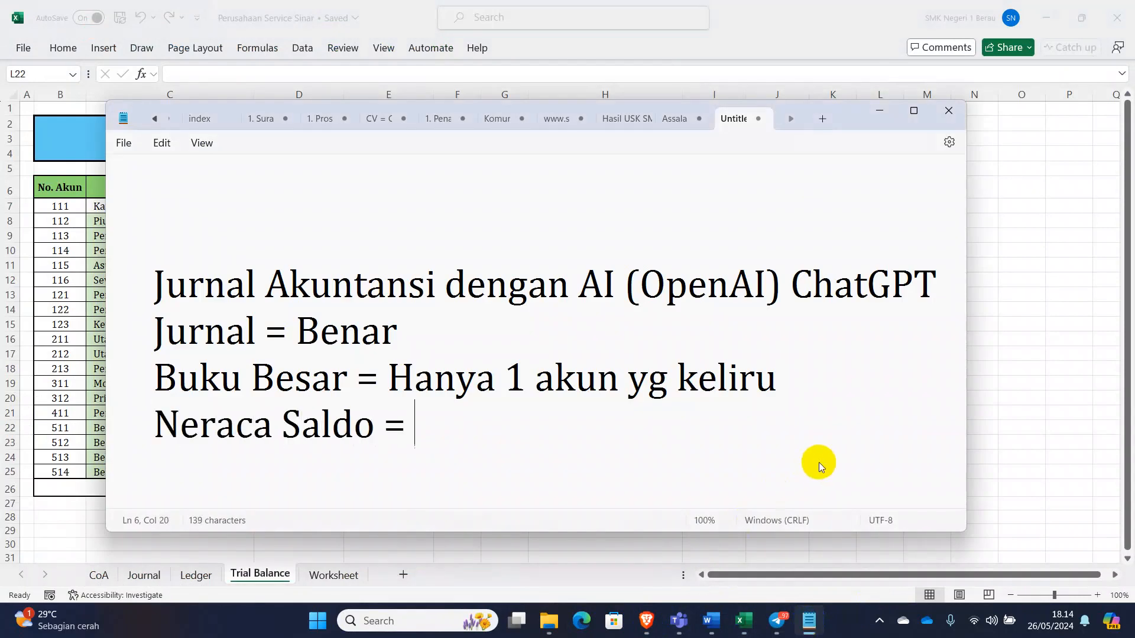
type("A")
key("BackSpace")
type("Hanya")
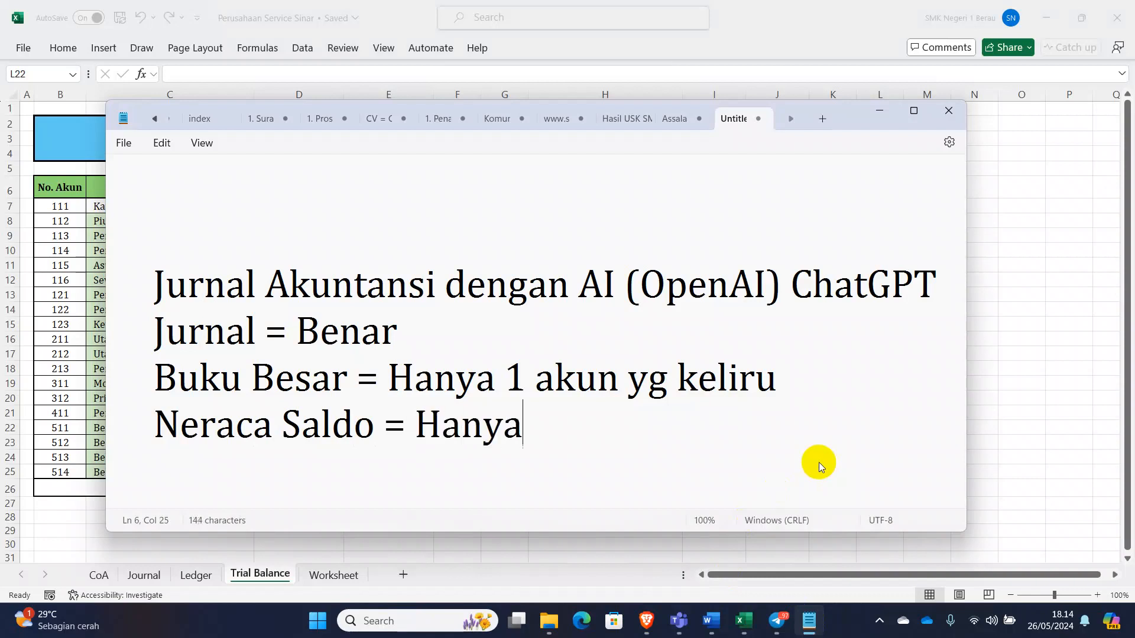
type(" akun Kas y")
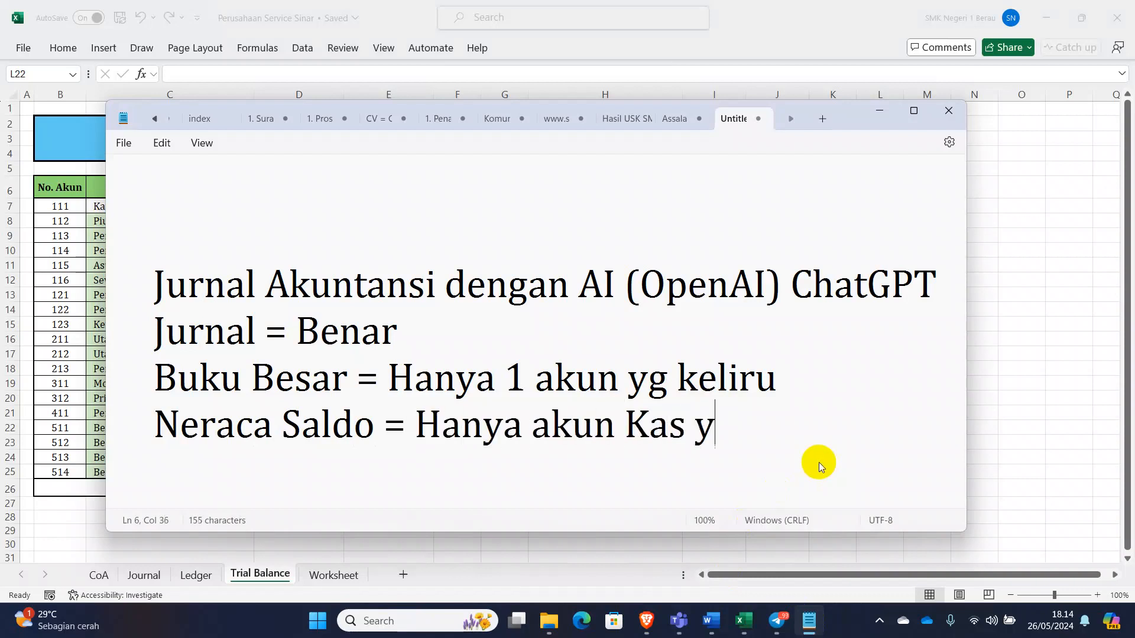
type("ang keliru")
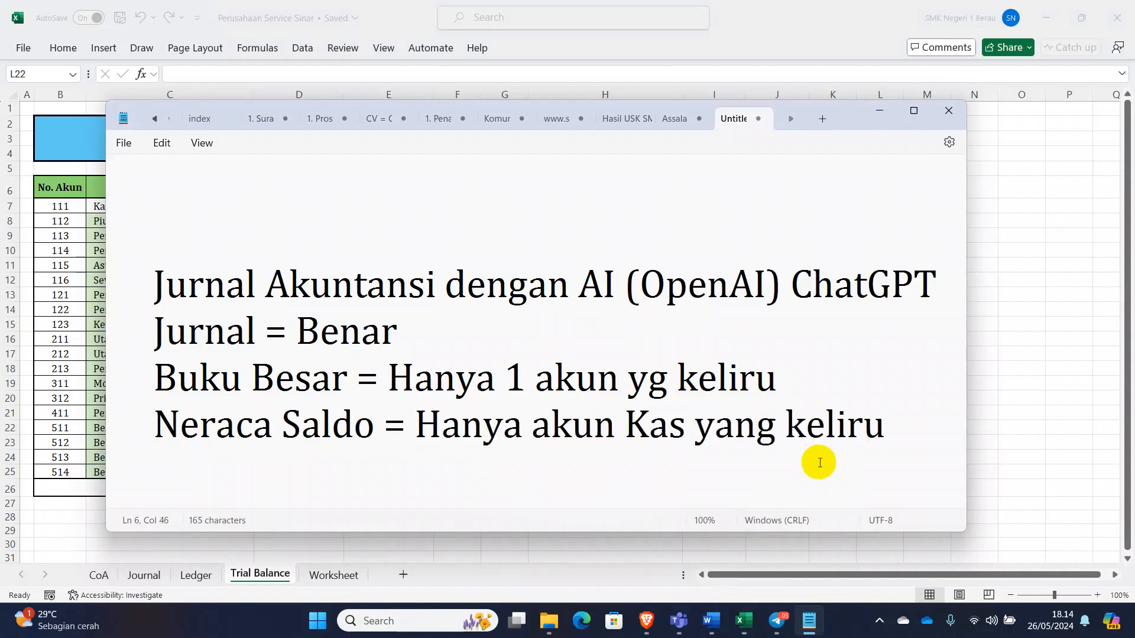
Reword the Buku Besar note so it reads "Hanya akun kas yg keliru".
key("BackSpace")
type("akun")
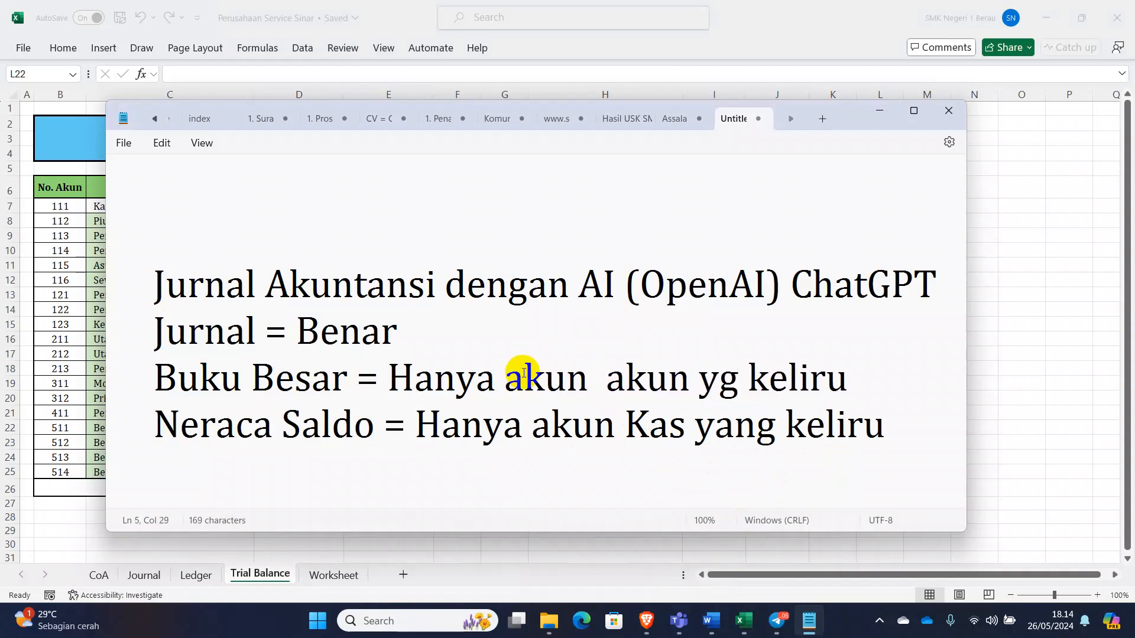
key("Right")
key("Delete")
key("Delete")
key("Delete")
key("Delete")
key("Delete")
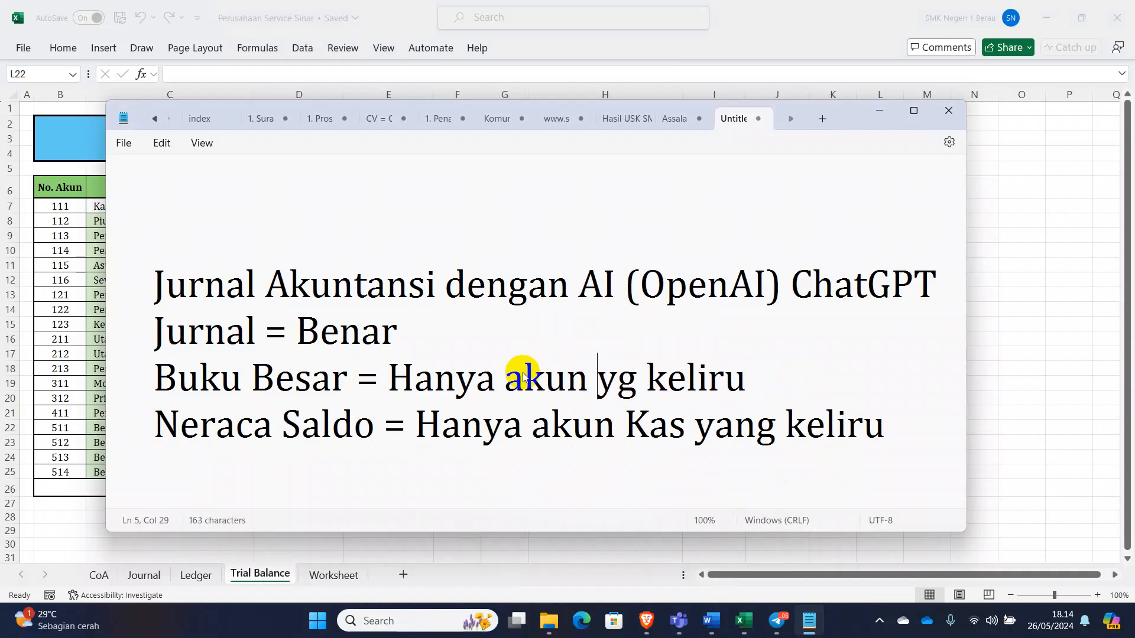
type("kas")
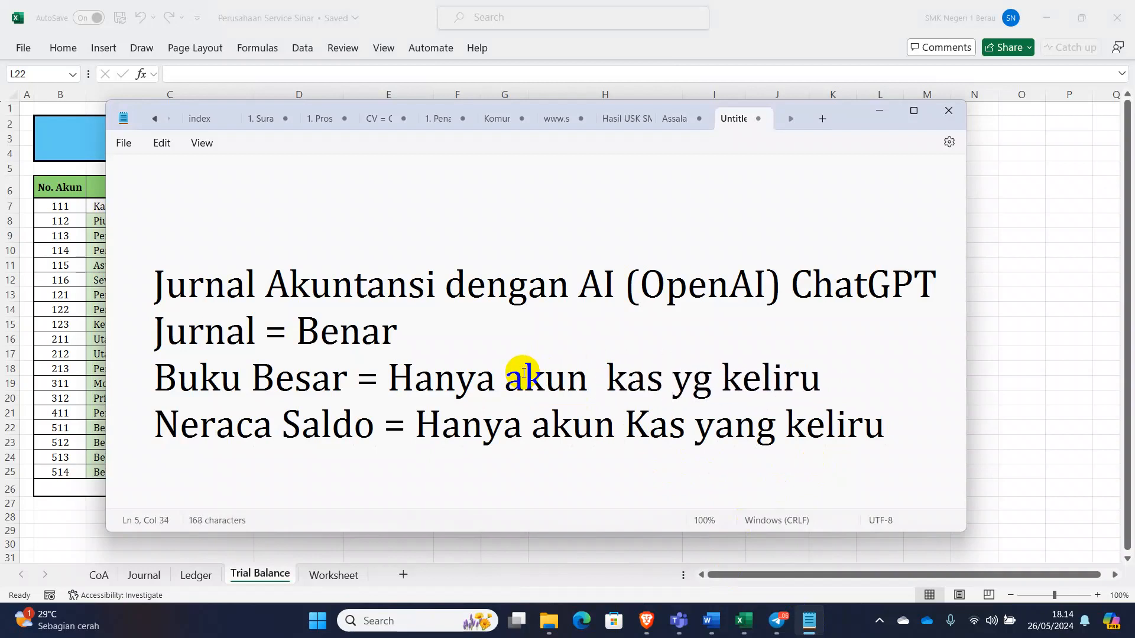
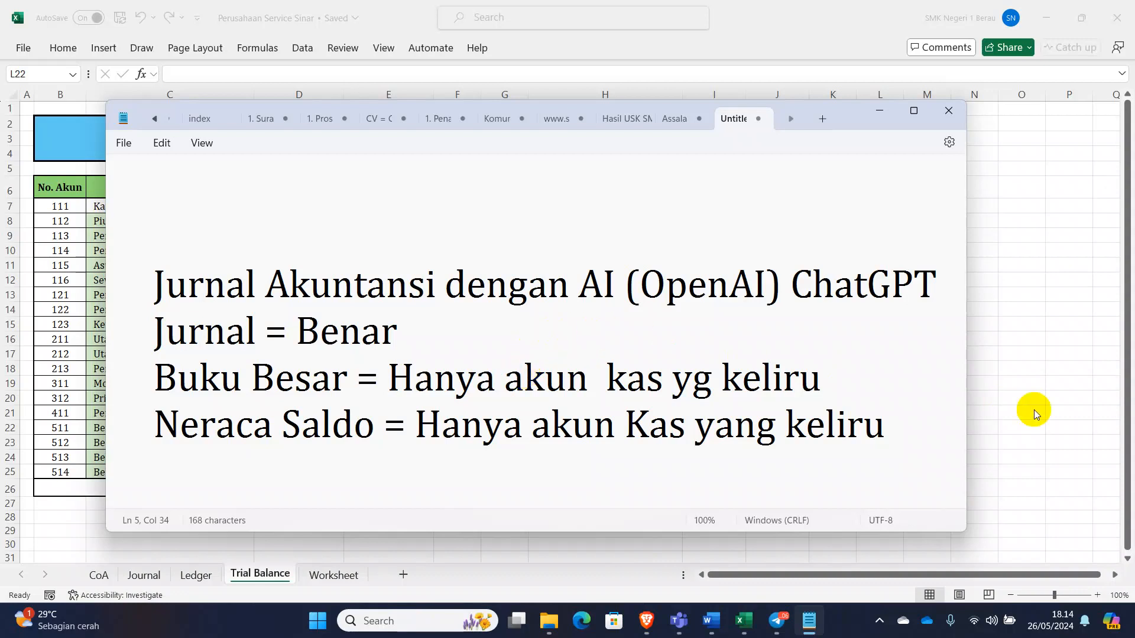
Return to the Excel workbook and review the Ledger's Kas account, the Trial Balance and the Neraca Lajur on the Worksheet sheet.
key("alt+Tab")
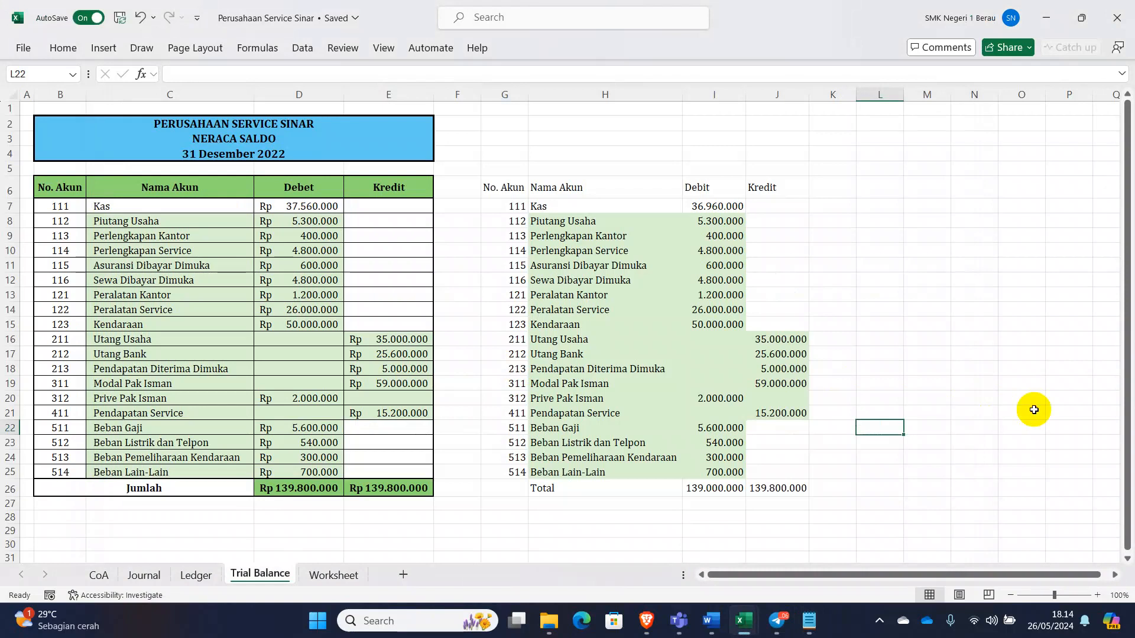
left_click(195, 576)
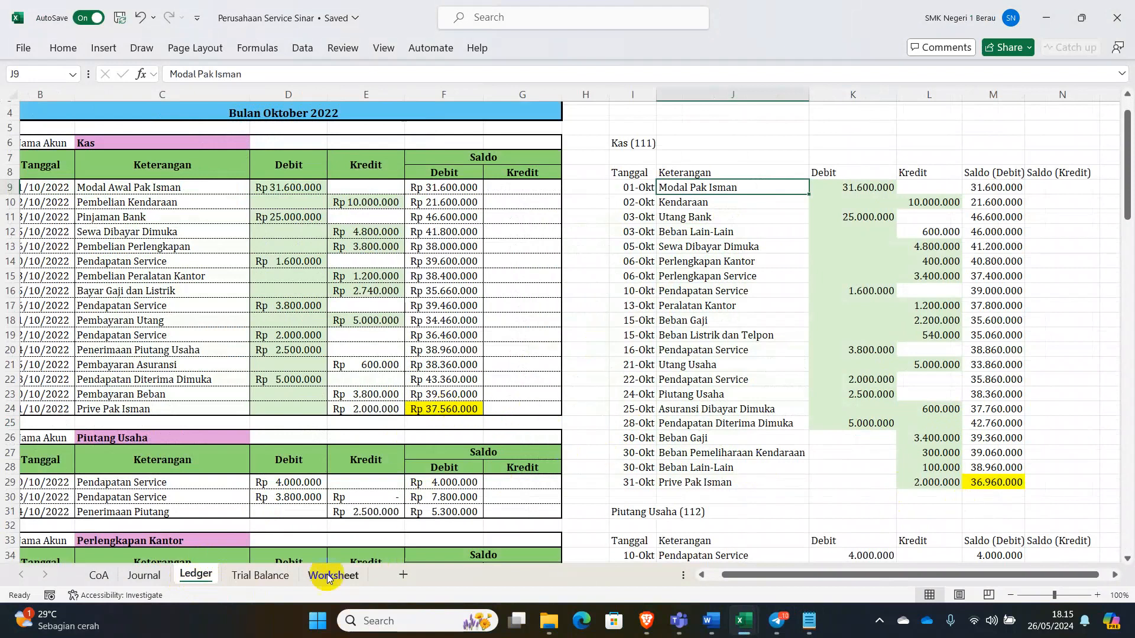
left_click(260, 576)
left_click(887, 510)
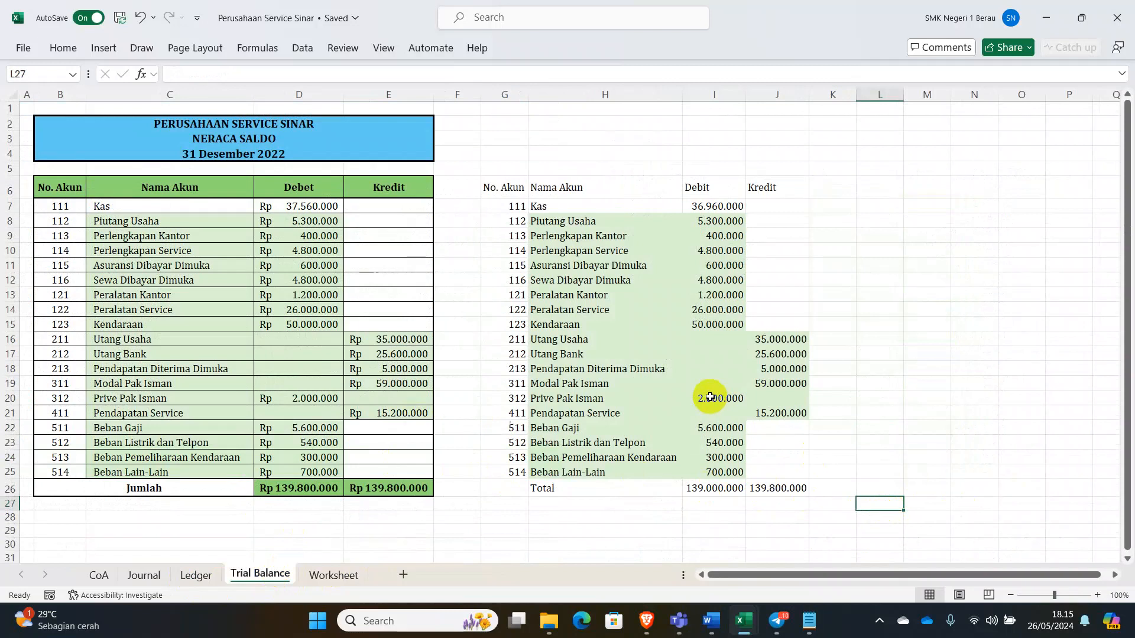
left_click(336, 575)
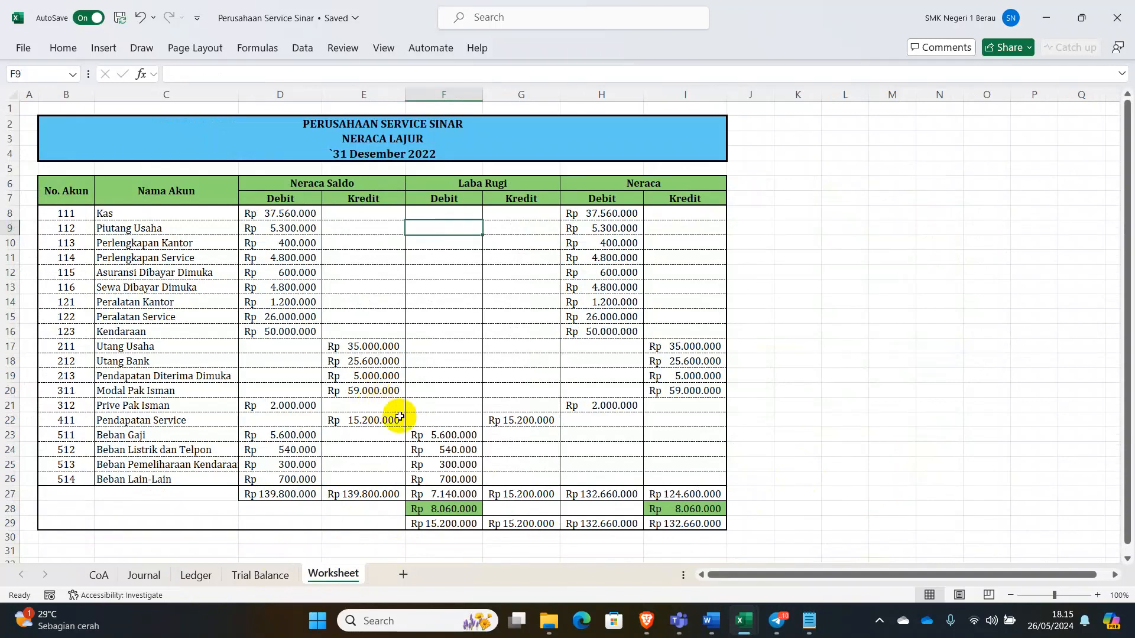
In ChatGPT, start a prompt asking for a Neraca Lajur: "Berdasarkan Neraca Saldo diatas, buatkan Neraca Lajur dengan field :".
left_click(647, 619)
left_click(598, 569)
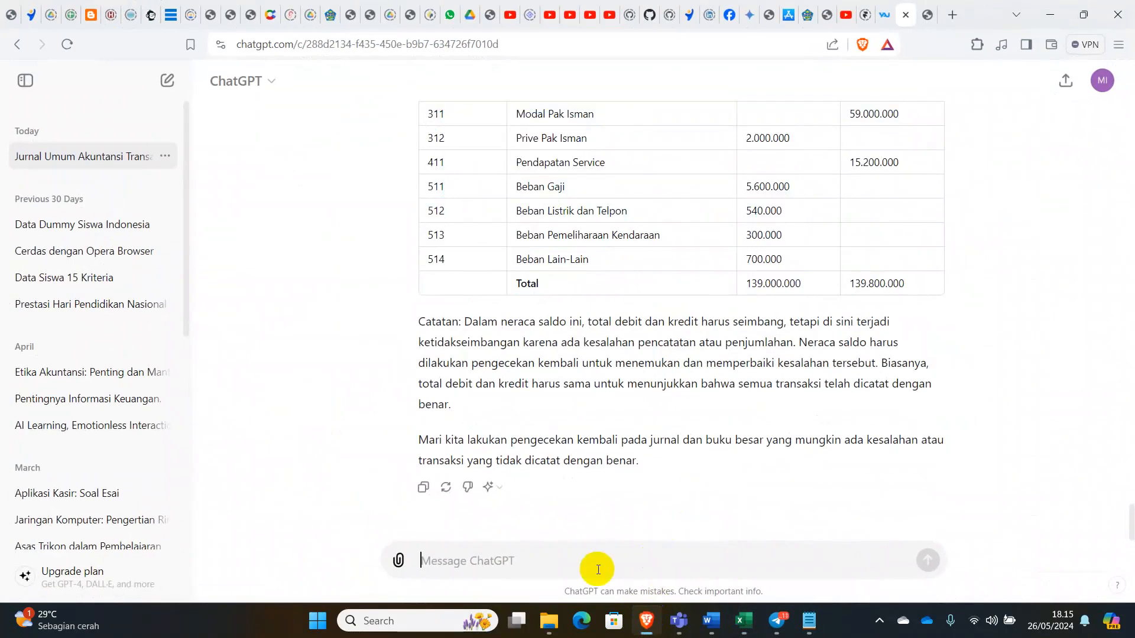
type("Berdasark")
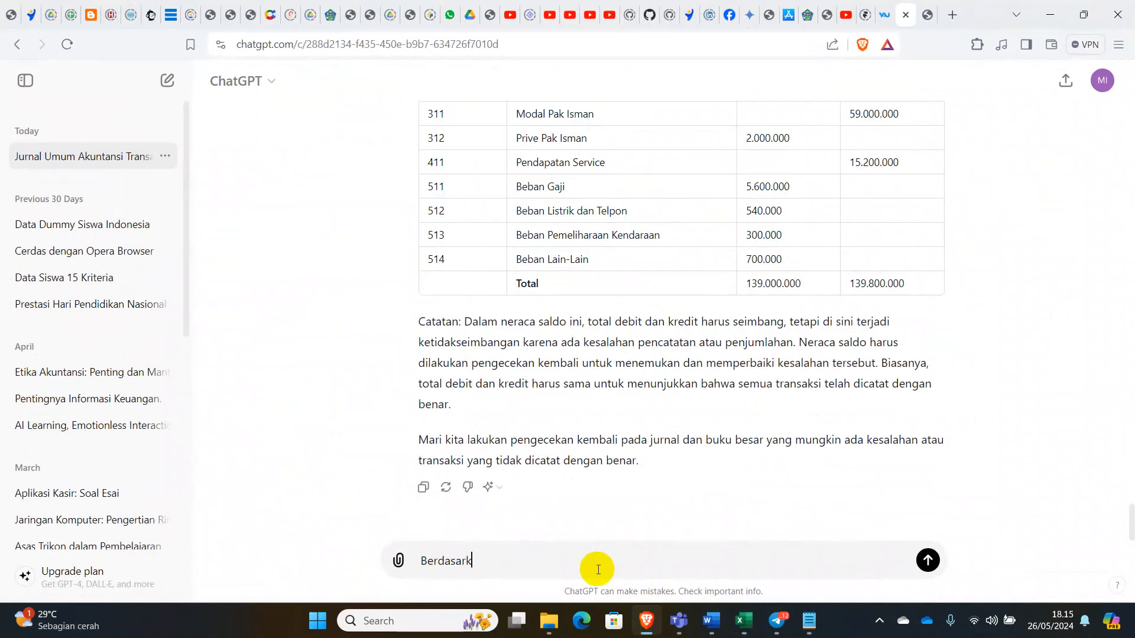
type("an Neraca Saldo")
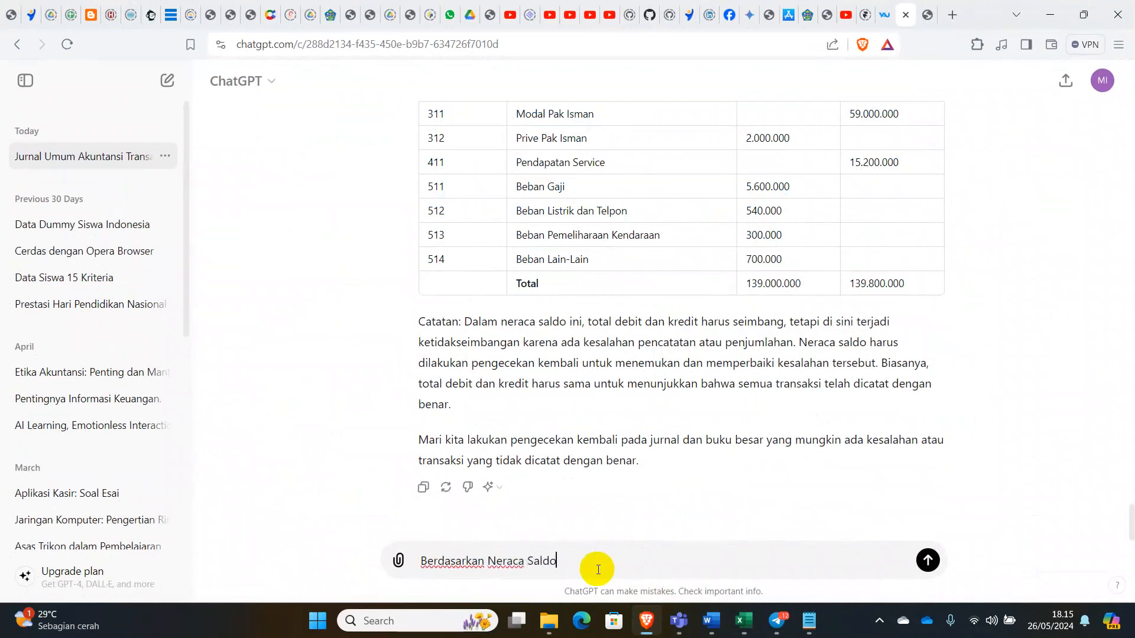
type(" daooa")
type("iatasm")
type(", buatkan Nera")
type("ca Sa")
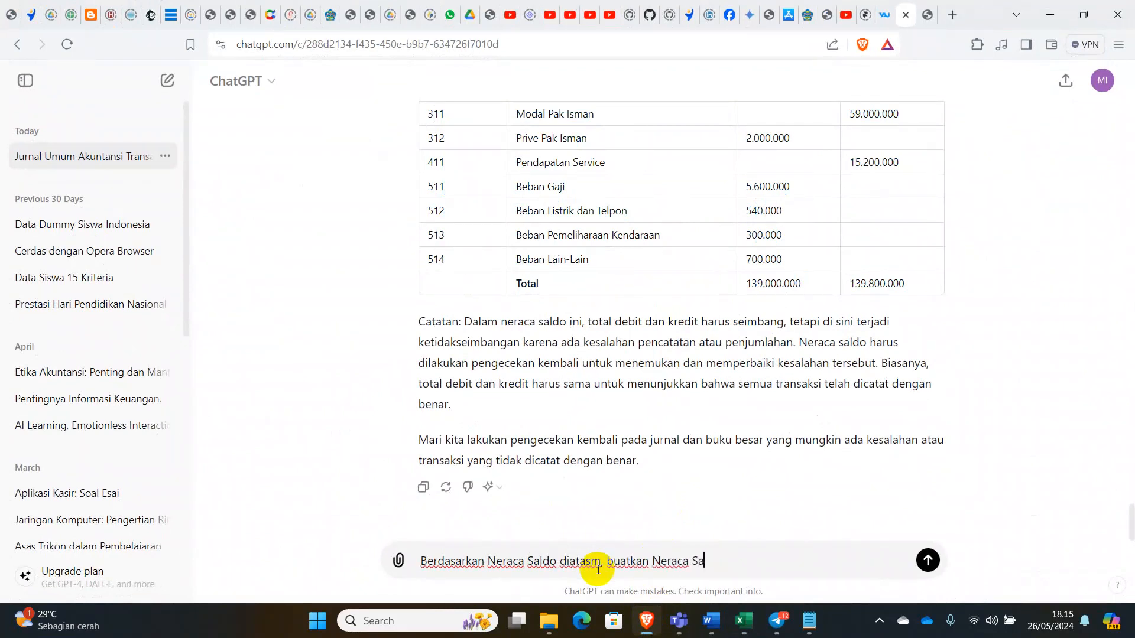
key("BackSpace")
key("BackSpace")
type("Lajur de")
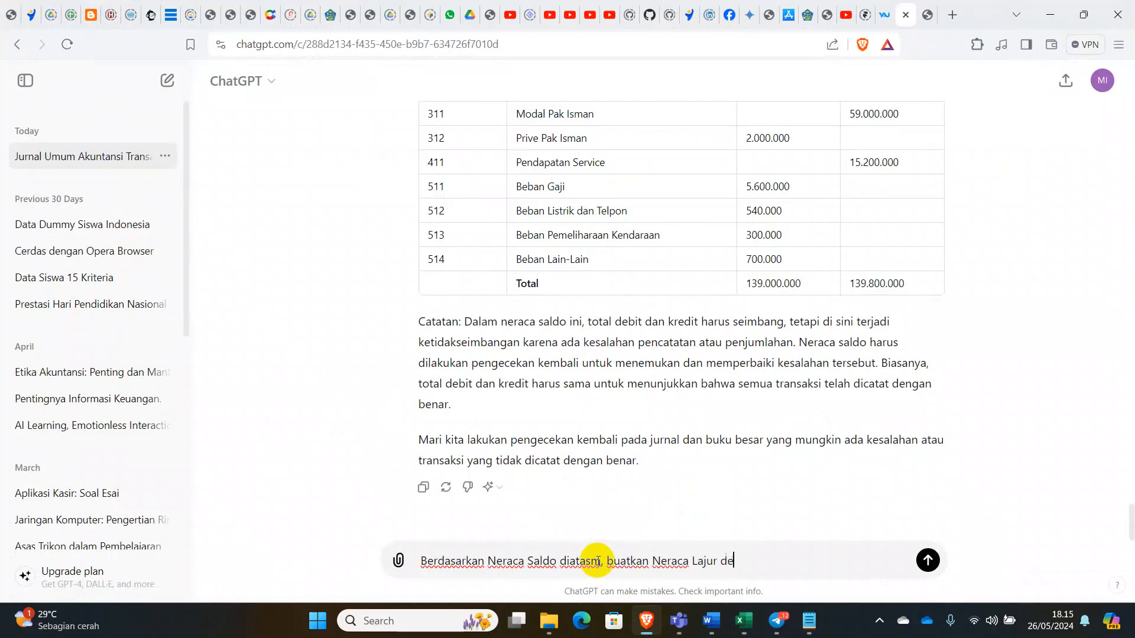
type("ngan fiedld : Kode A")
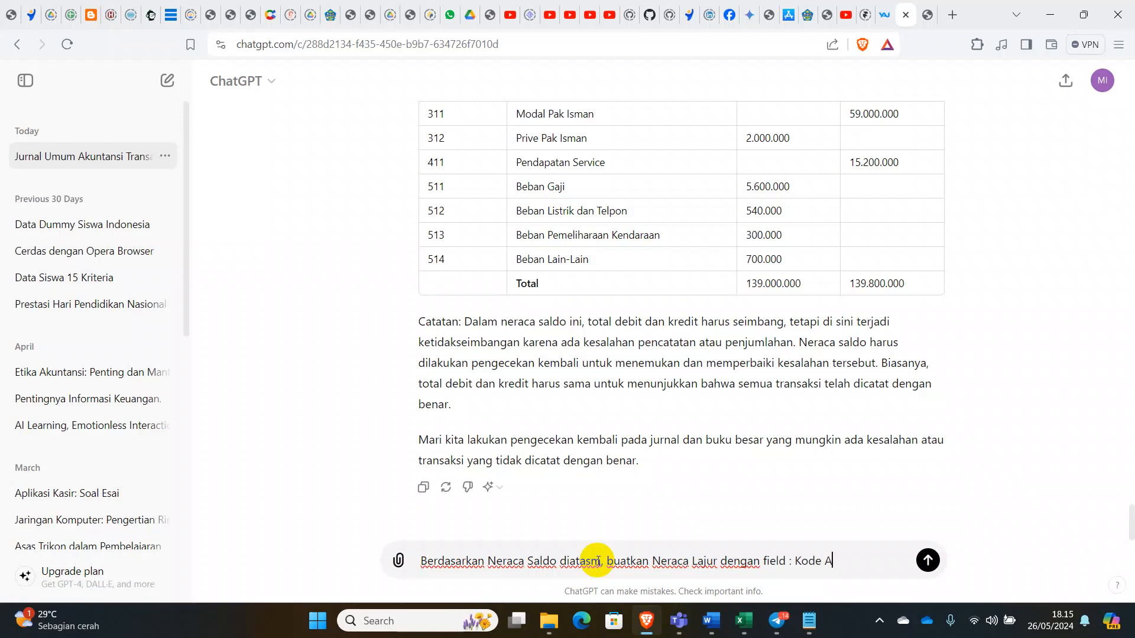
List the prompt's fields as "No. Akun, Nama Akun, Neraca Saldo (Debit, Kredit, Laba Rugi (Debit, Kredit), Neraca (Debit, Kredit)".
key("BackSpace")
key("BackSpace")
key("BackSpace")
key("BackSpace")
key("BackSpace")
key("BackSpace")
type("No. Akun, Nama Akun")
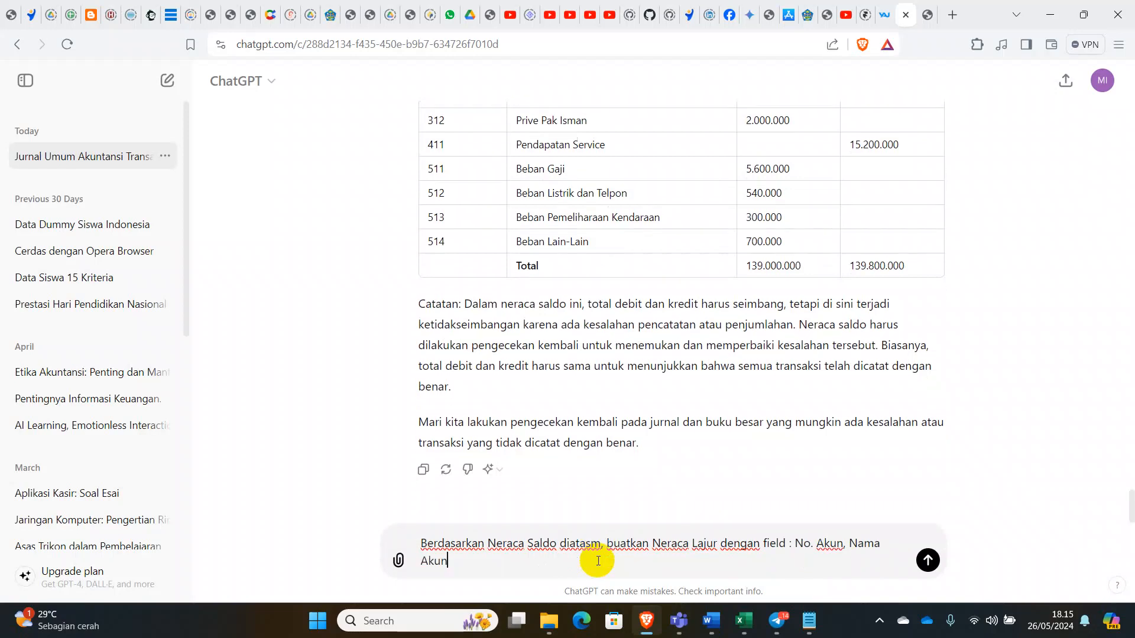
type(", Neraca Saldo (d")
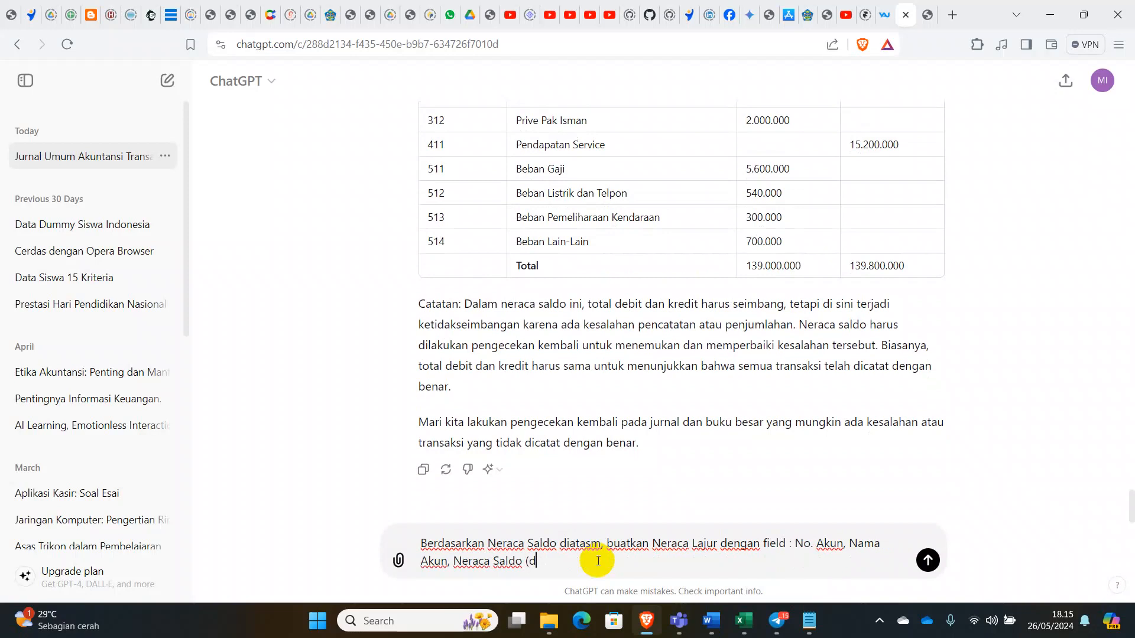
type("Debit, Kredit, Laba Rugi (Feb")
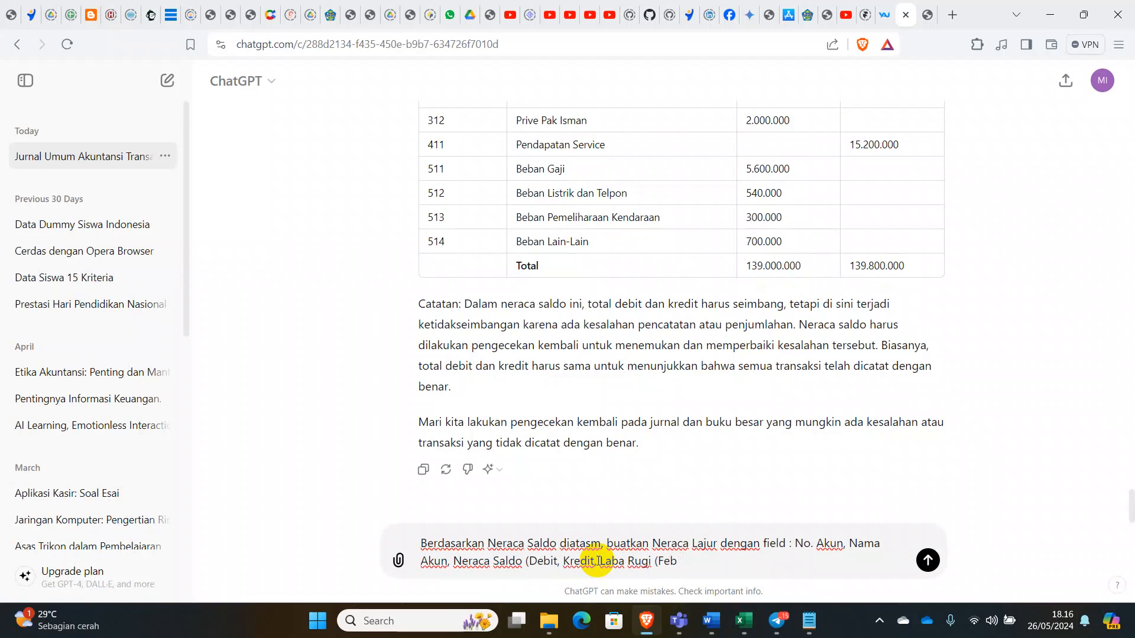
key("BackSpace")
type("Debit, Kredit), Neraca (Debit, Kredit")
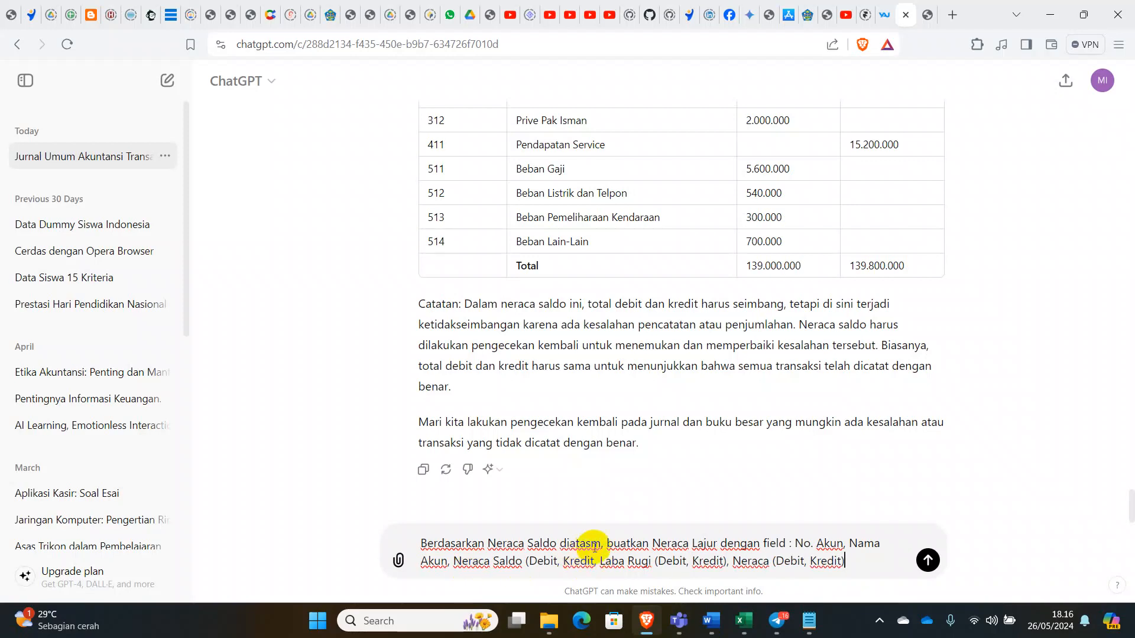
Correct the misspelled word to "diatas" and send the Neraca Lajur prompt.
left_click(606, 545)
key("BackSpace")
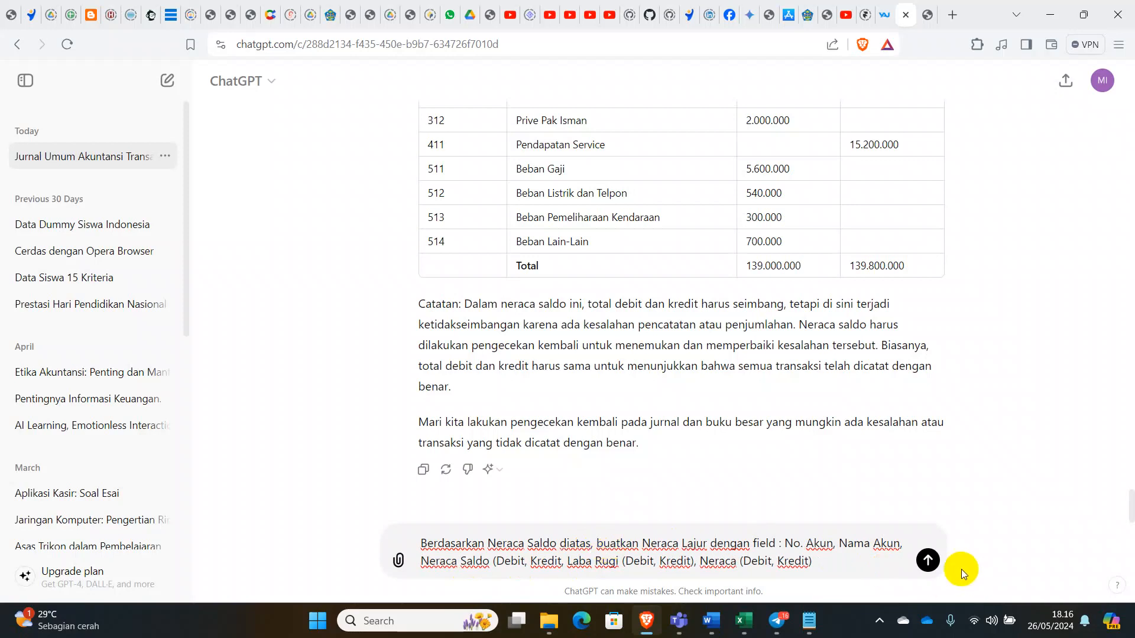
left_click(928, 561)
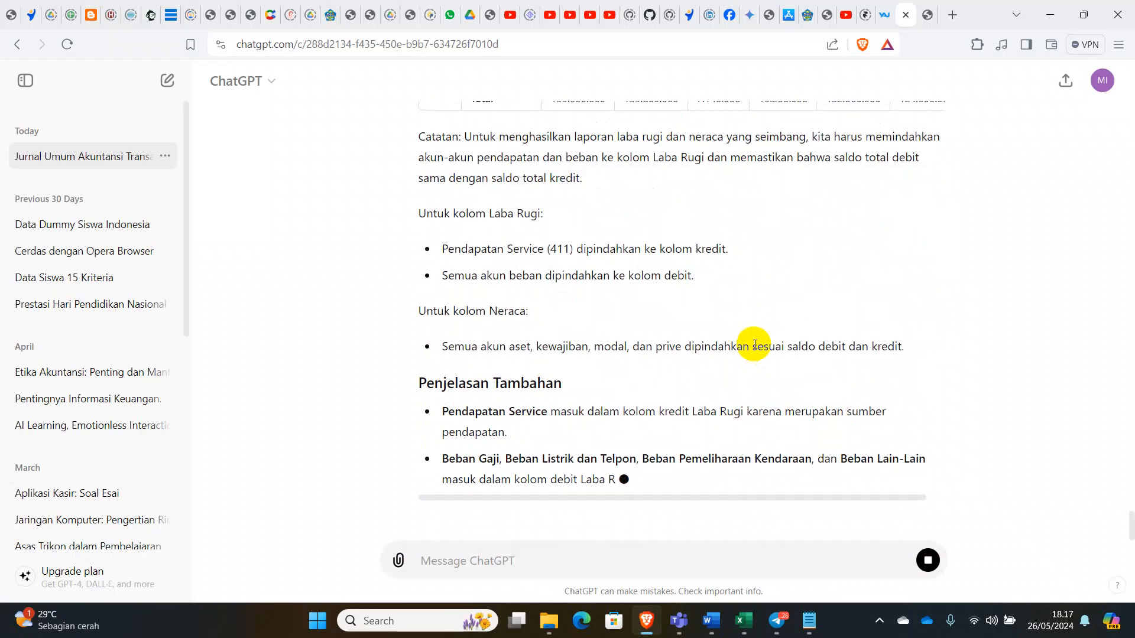
Stop the running response and examine the generated Neraca Lajur from the Kas row to the Total row and the note below.
left_click(927, 560)
scroll(711, 303, "up", 7)
scroll(712, 303, "up", 9)
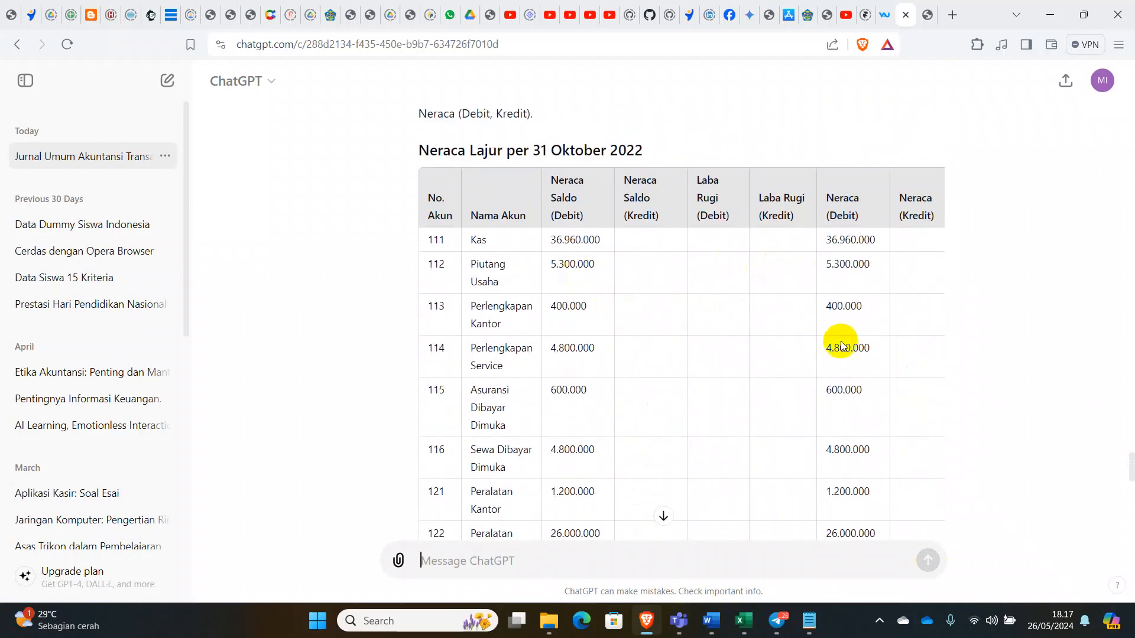
scroll(842, 470, "down", 3)
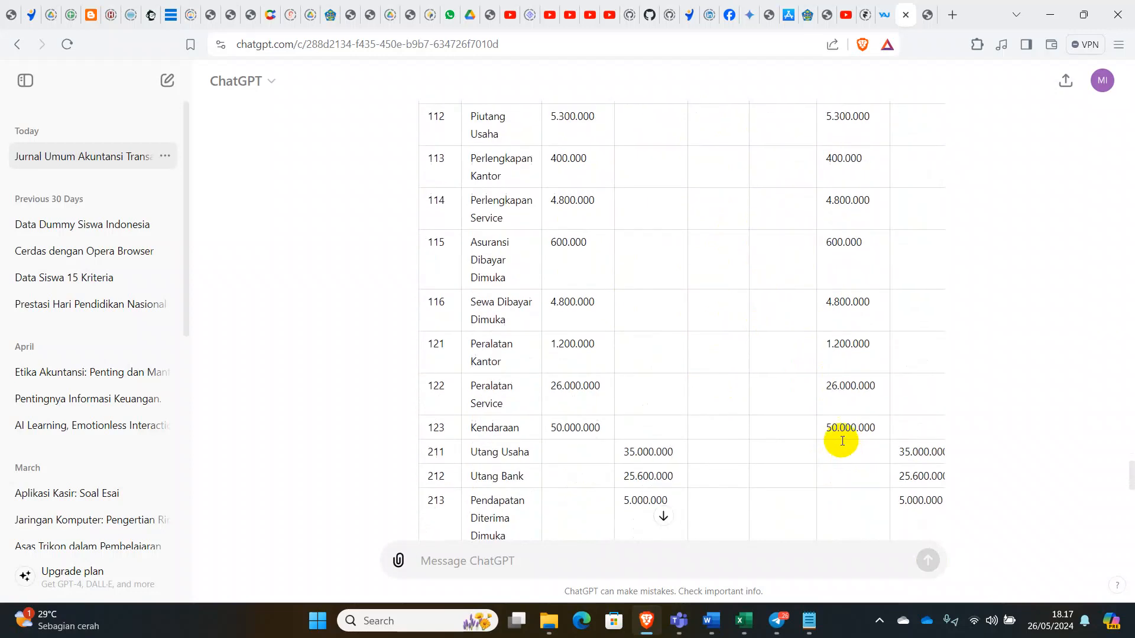
scroll(814, 406, "down", 3)
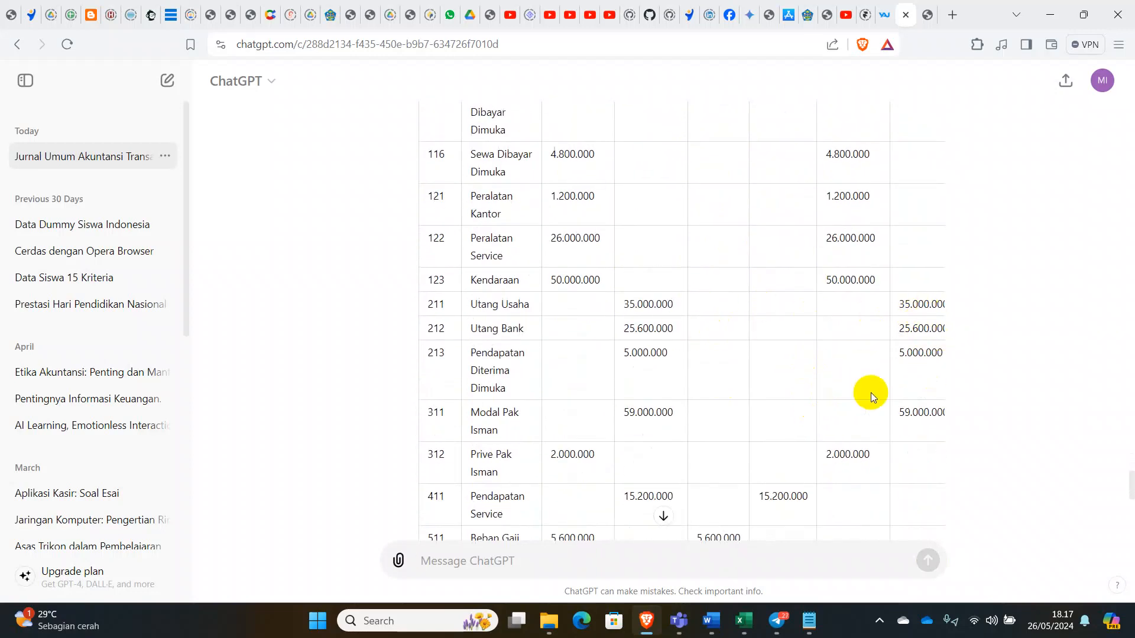
scroll(830, 378, "down", 1)
scroll(830, 377, "down", 3)
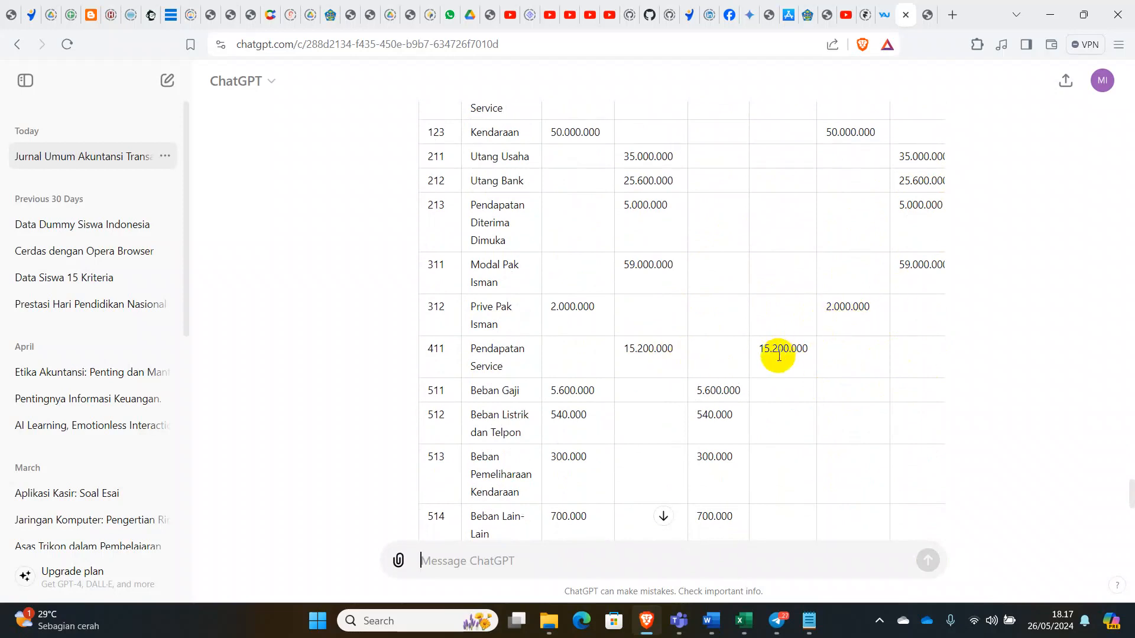
scroll(778, 356, "down", 3)
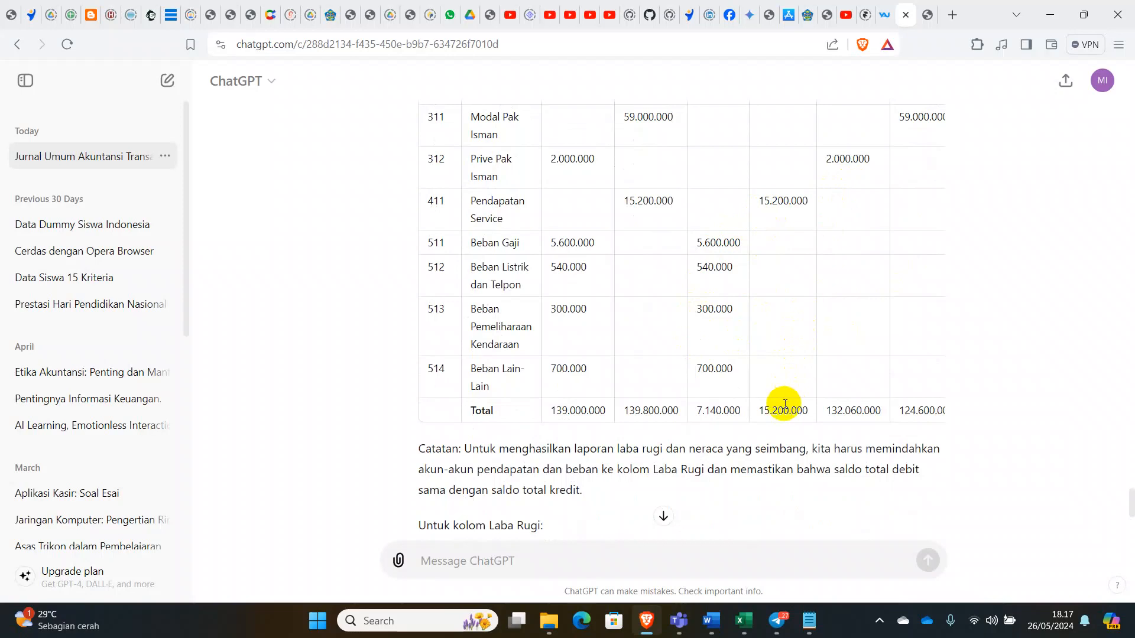
scroll(784, 404, "up", 10)
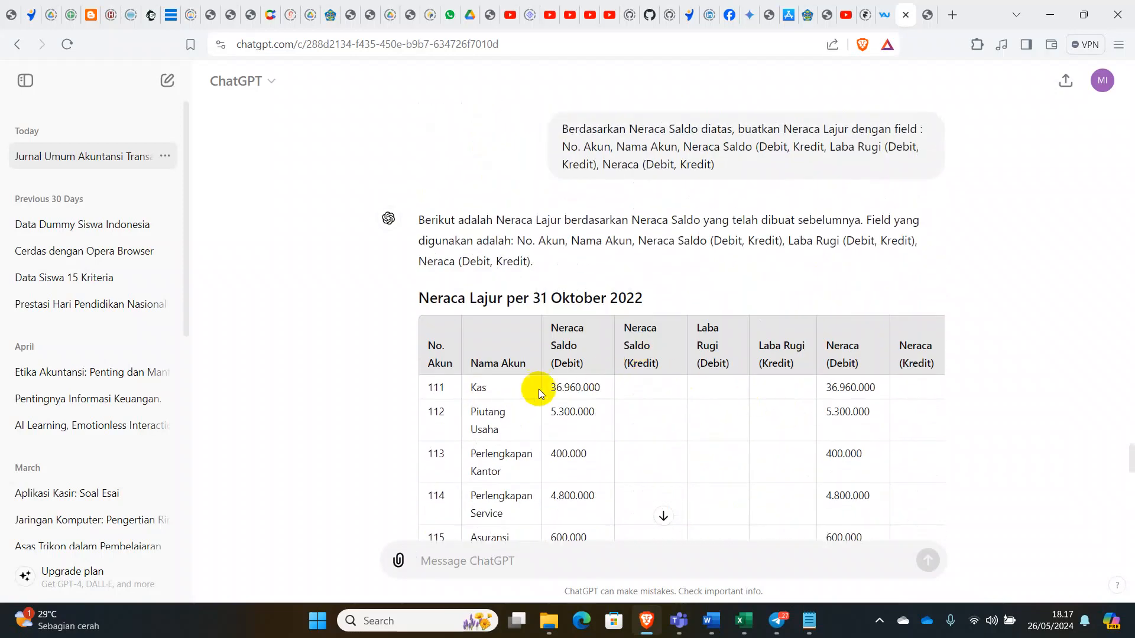
scroll(587, 388, "down", 10)
scroll(591, 390, "down", 2)
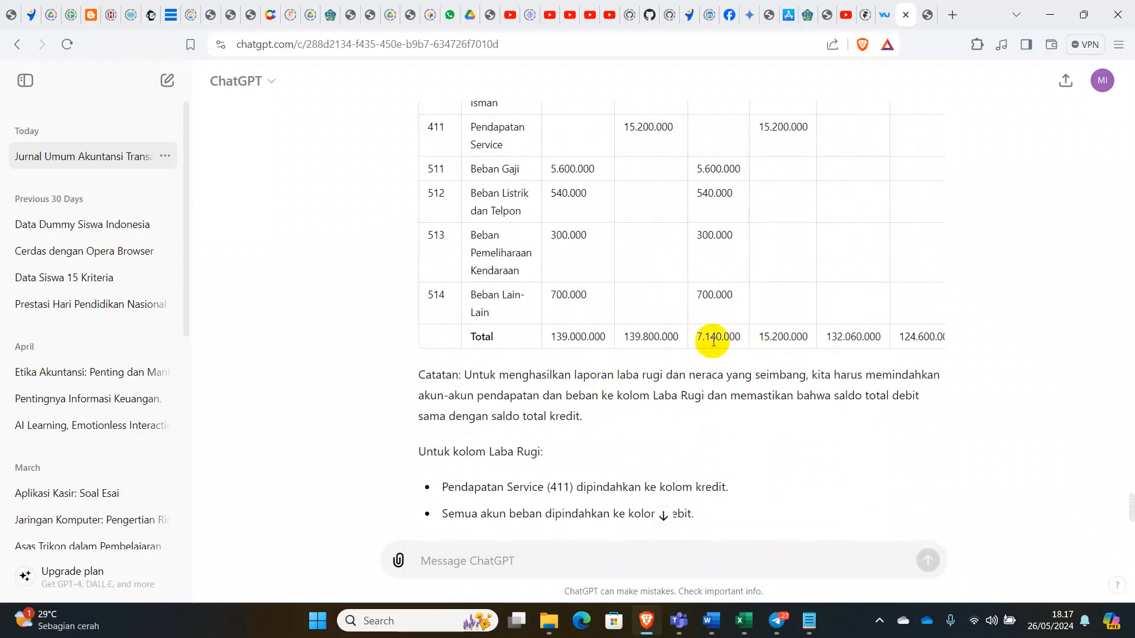
Switch to the Perusahaan Service Sinar workbook in Excel and check the Laba Rugi debit and credit totals on the Neraca Lajur sheet.
mouse_move(744, 621)
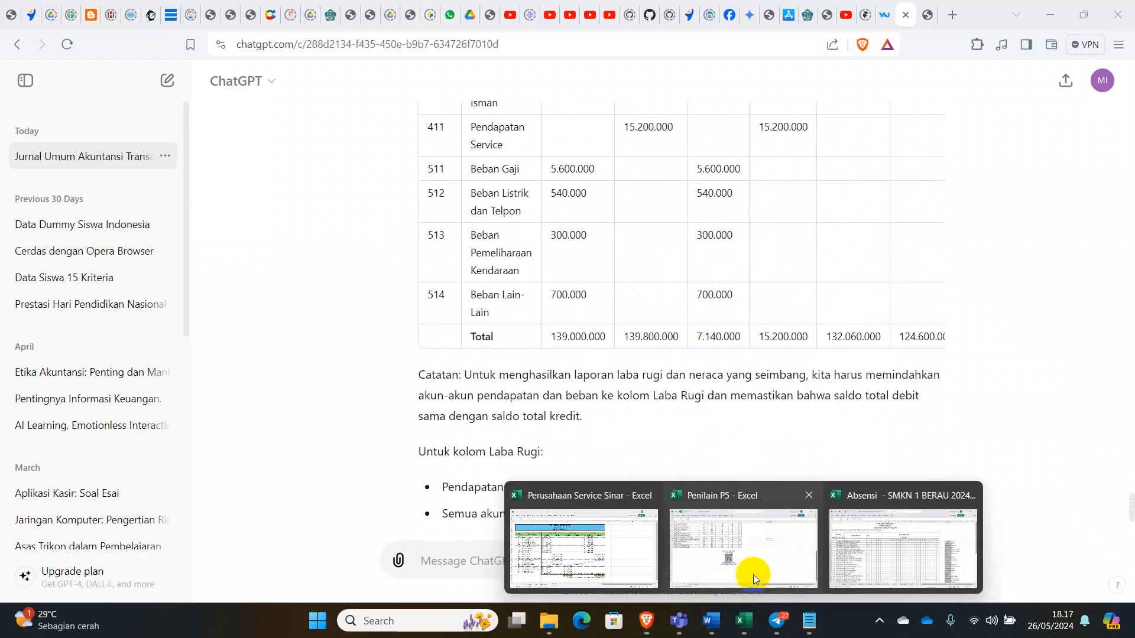
left_click(601, 544)
left_click(462, 495)
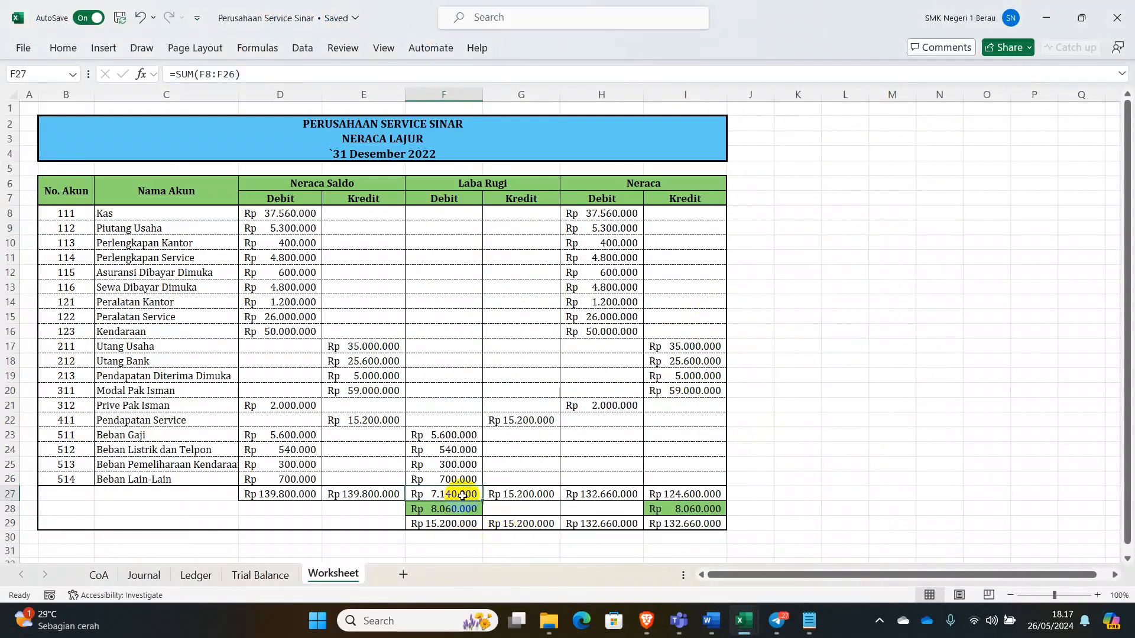
left_click(525, 495)
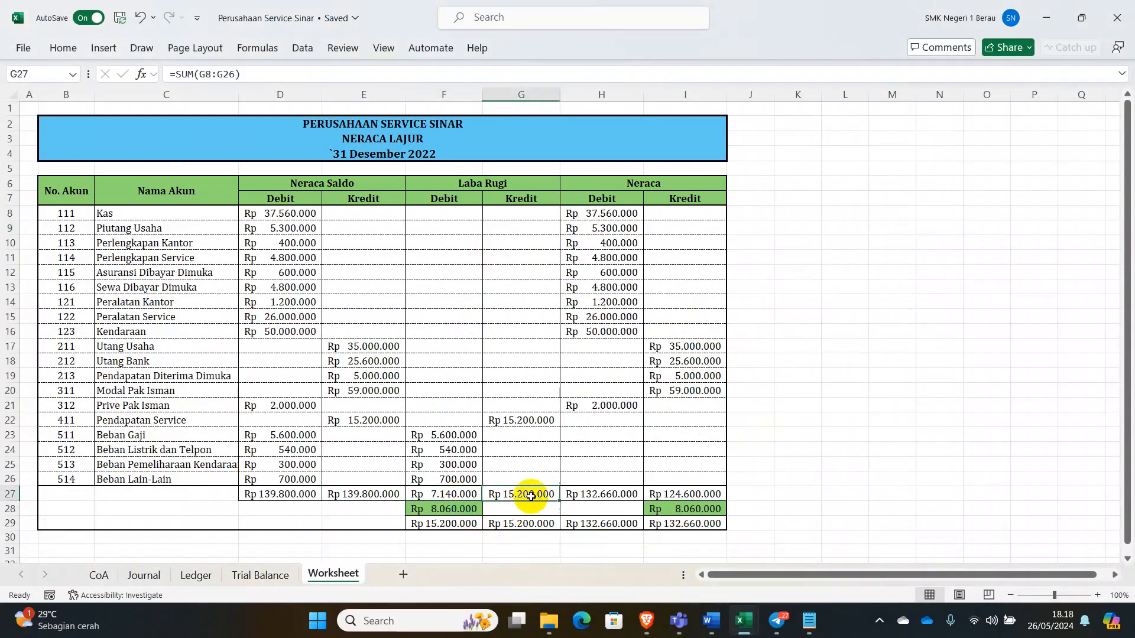
Review ChatGPT's Neraca Lajur from the Total row back up to its prompt, then return to the Excel Neraca Lajur sheet for comparison.
left_click(644, 622)
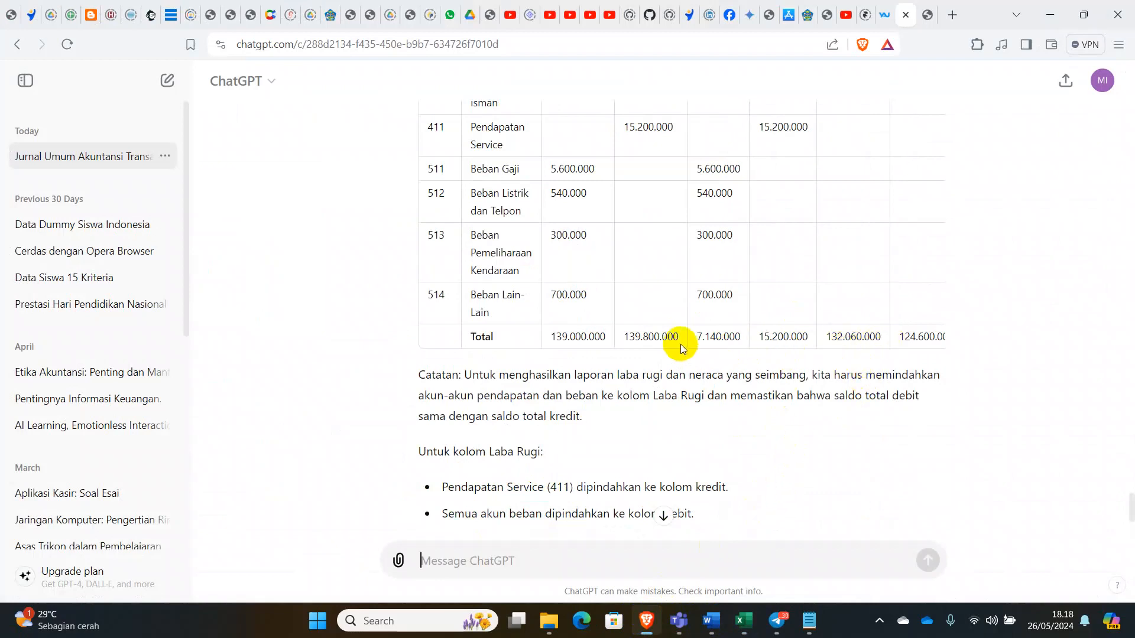
scroll(731, 336, "up", 6)
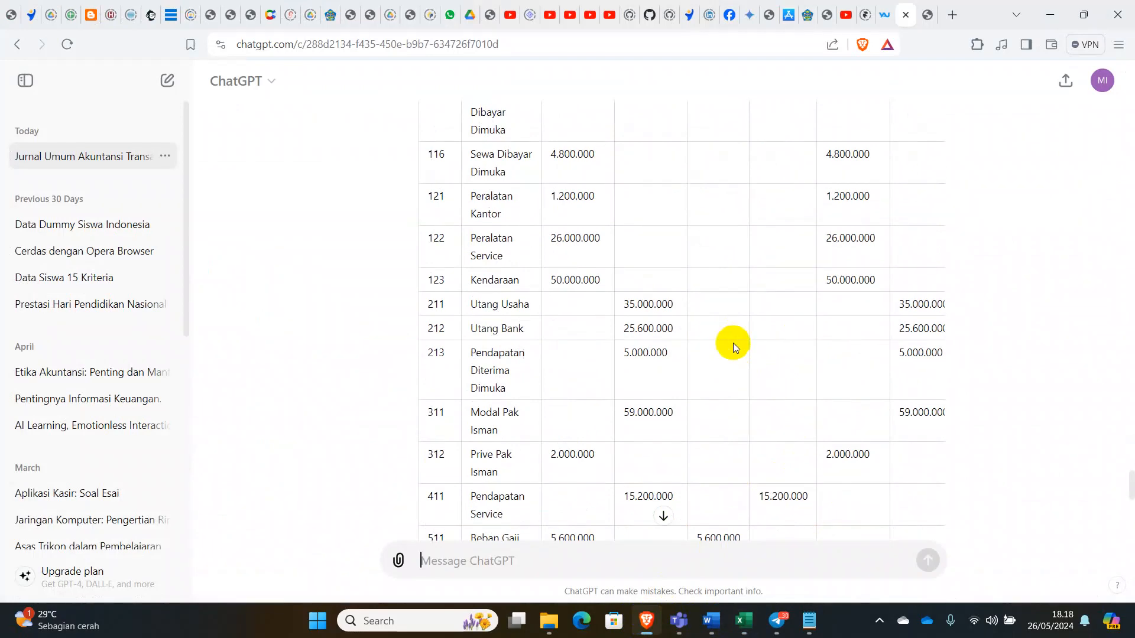
scroll(733, 343, "up", 6)
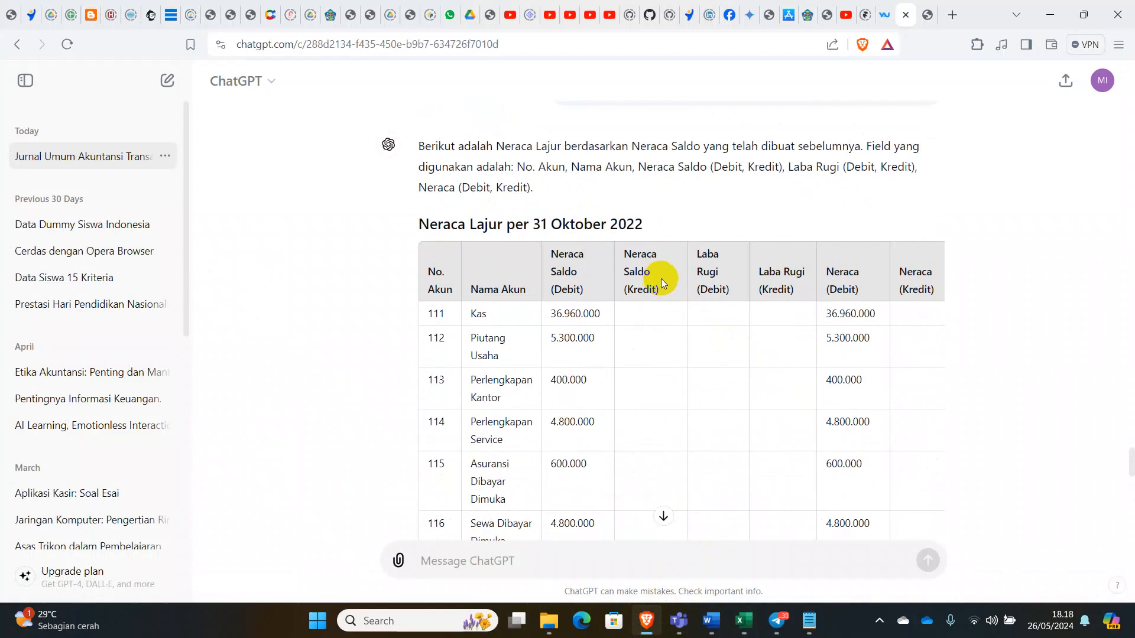
scroll(661, 278, "up", 5)
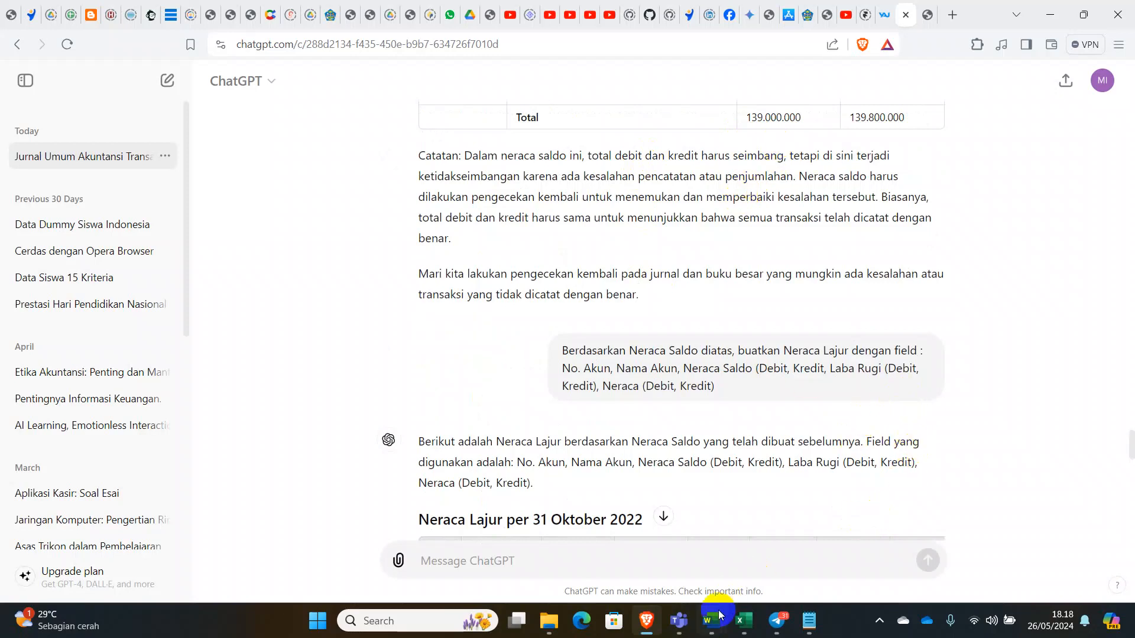
left_click(646, 621)
left_click(803, 467)
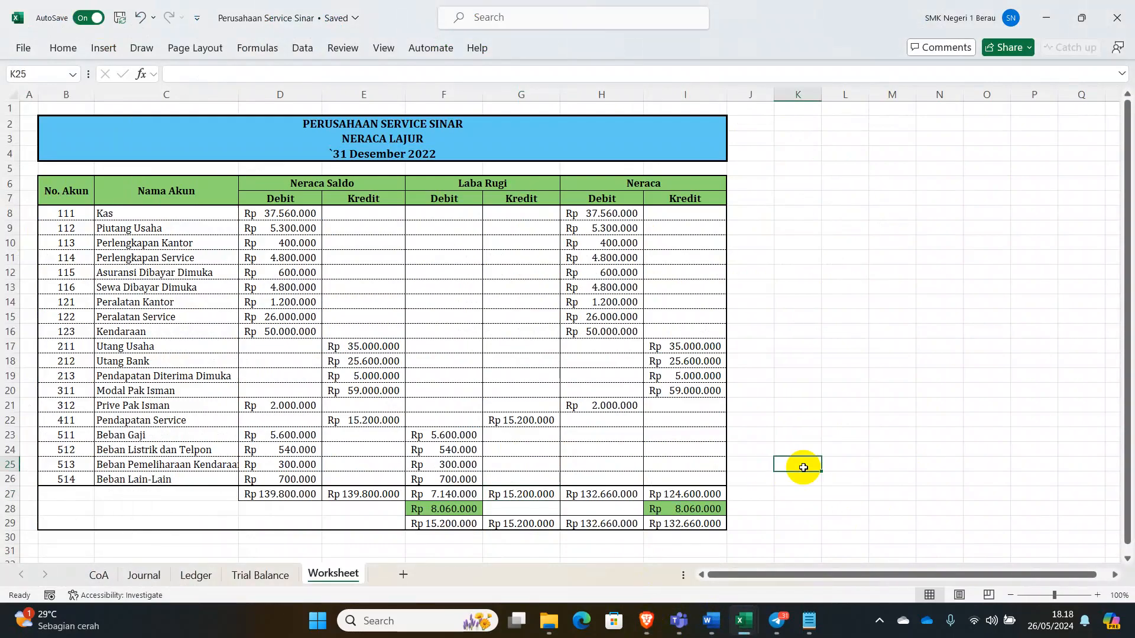